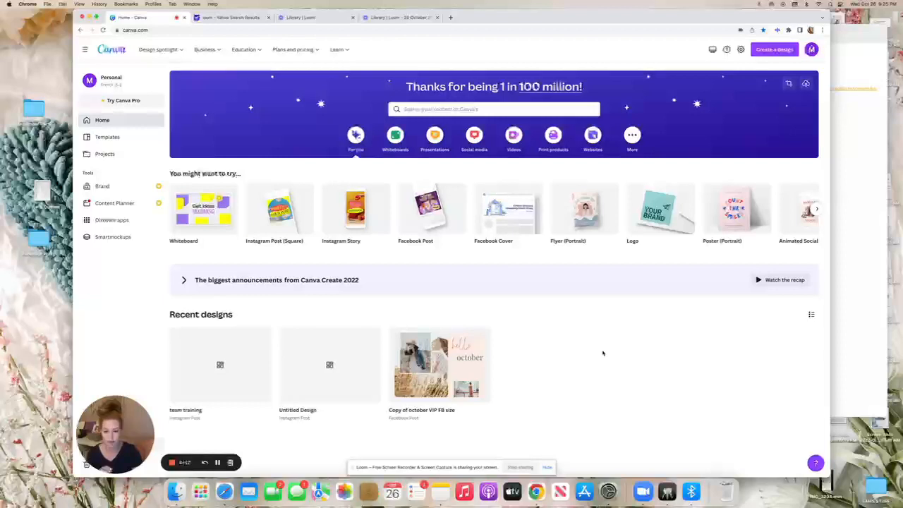
Open the recent team training design, and create a blank Facebook Post design from the home page
scroll(604, 354, "down", 1)
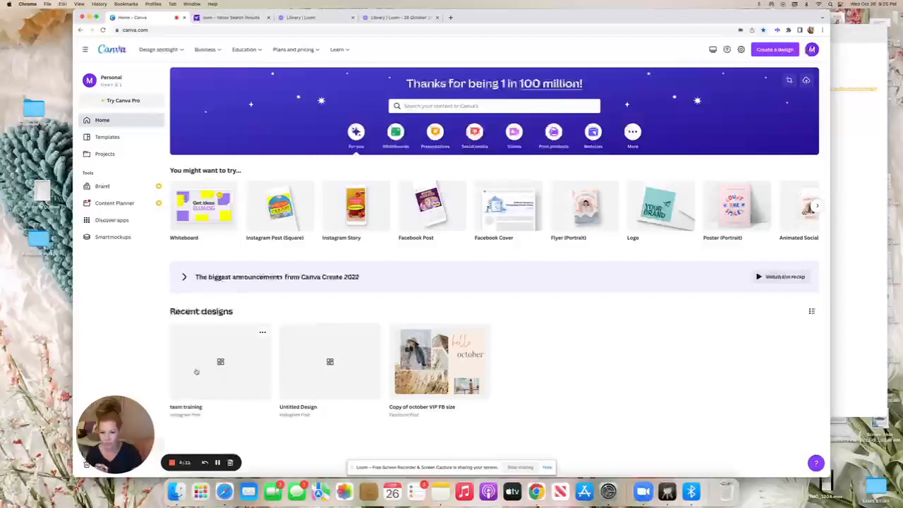
left_click(197, 372)
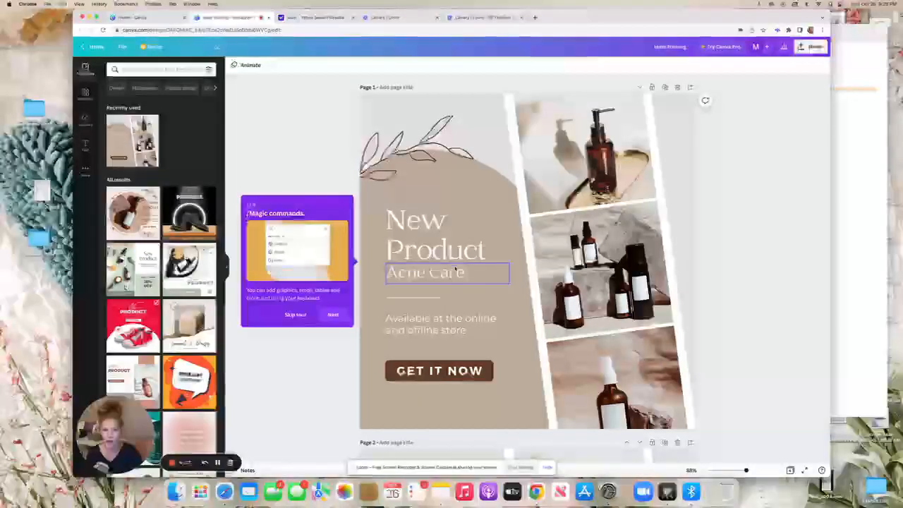
left_click(131, 18)
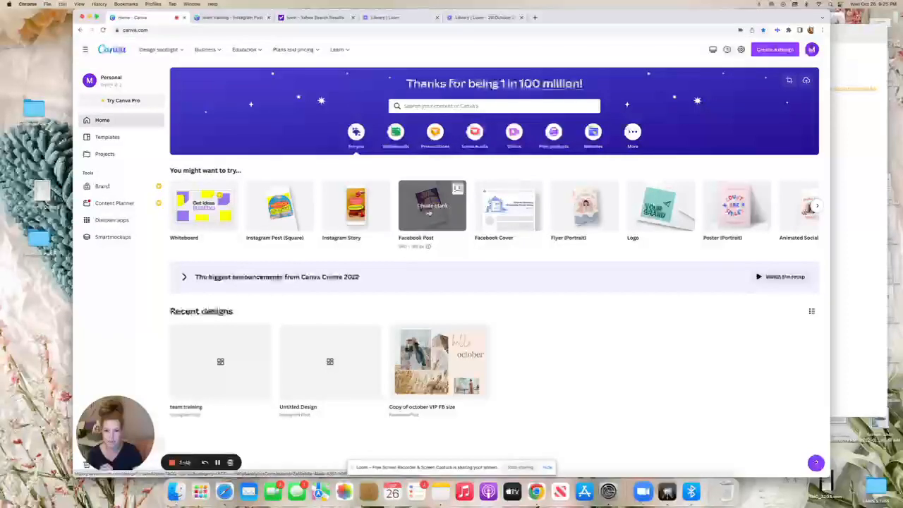
left_click(452, 213)
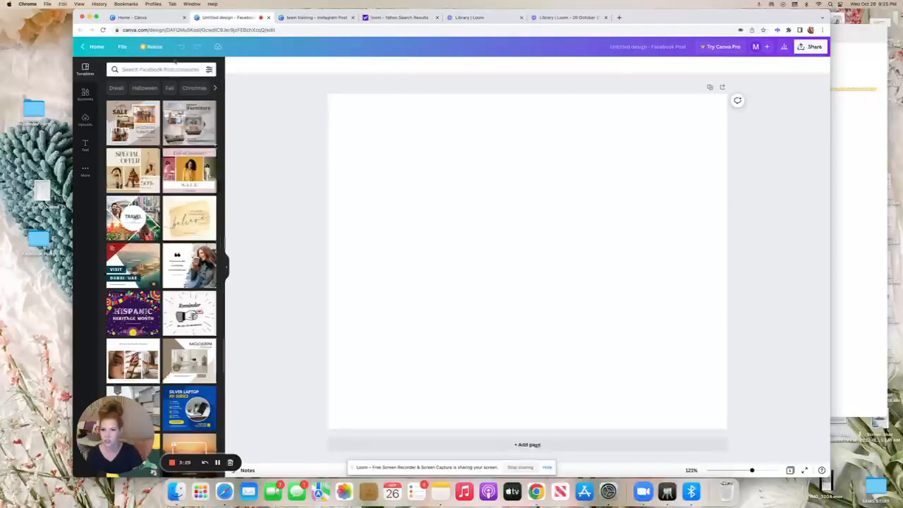
Reopen the recent team training design from the home page and dismiss the post scheduling tip
left_click(148, 17)
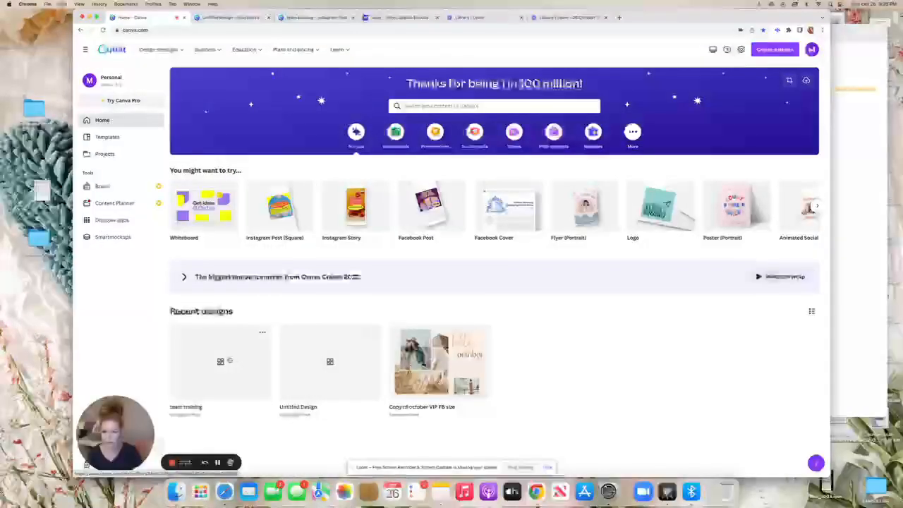
left_click(229, 360)
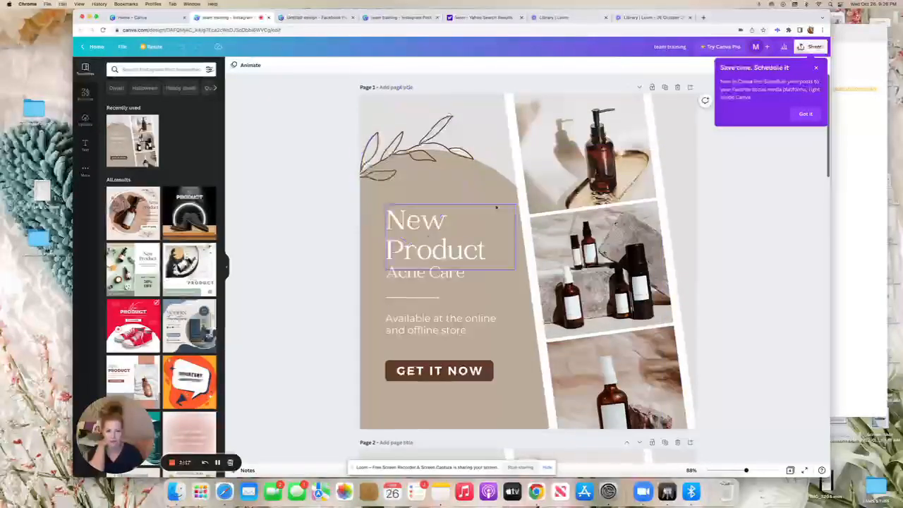
scroll(310, 196, "down", 1)
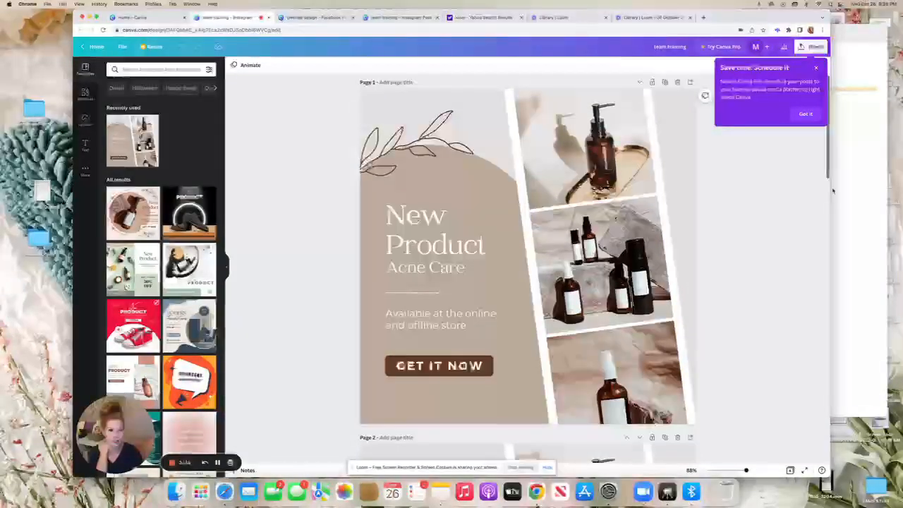
left_click(805, 114)
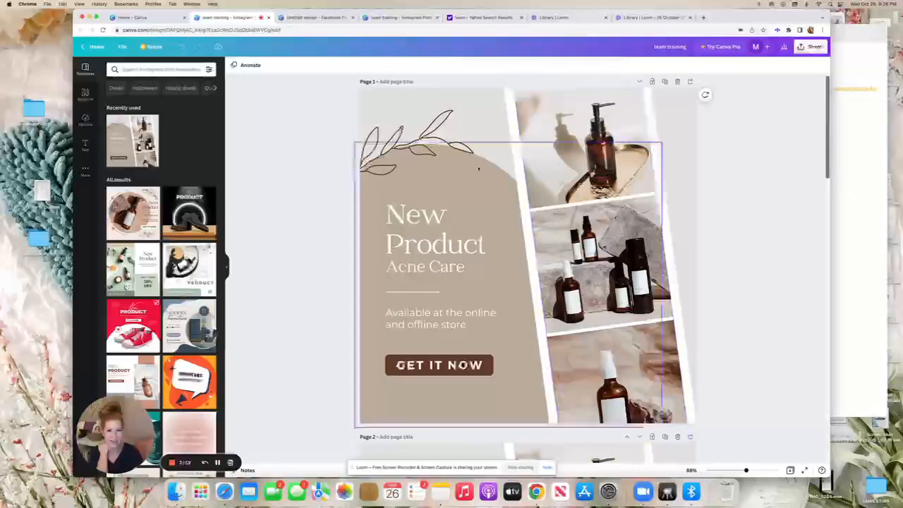
scroll(766, 203, "up", 1)
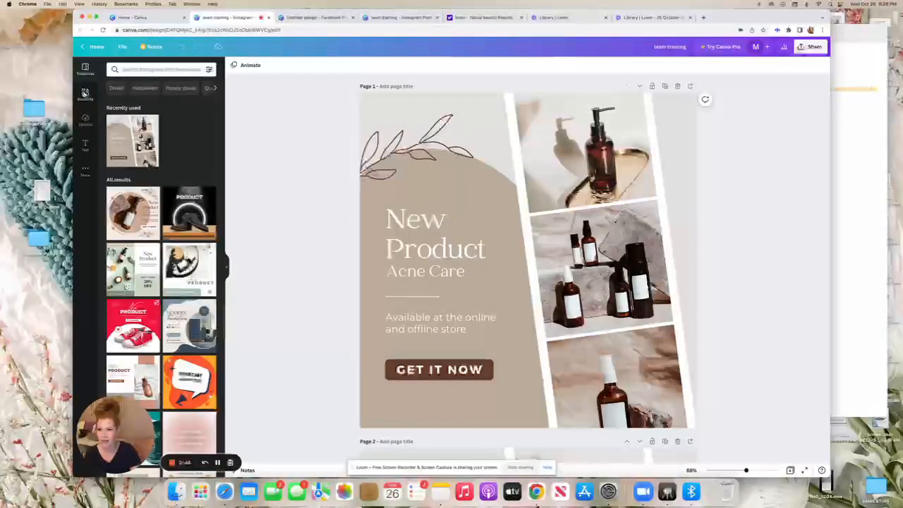
Search the elements for "coffee" and limit the results to graphics
left_click(84, 94)
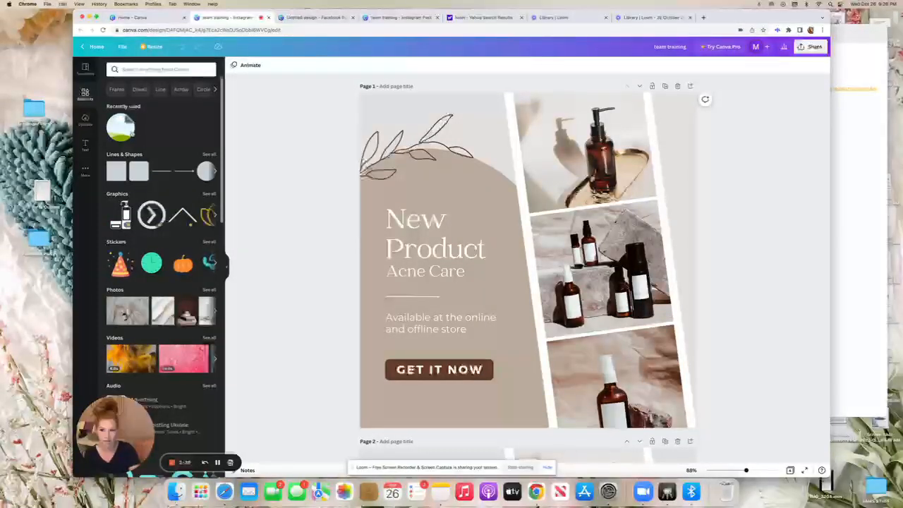
left_click(151, 69)
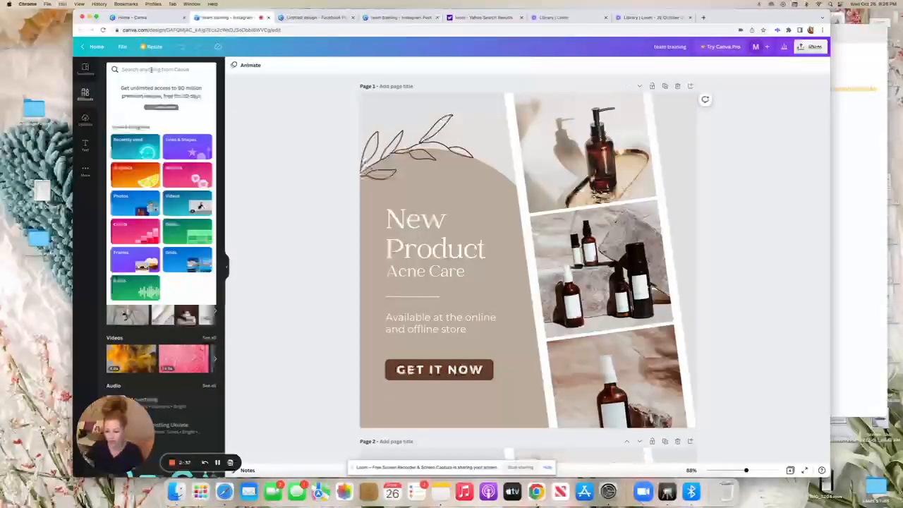
type("coffee")
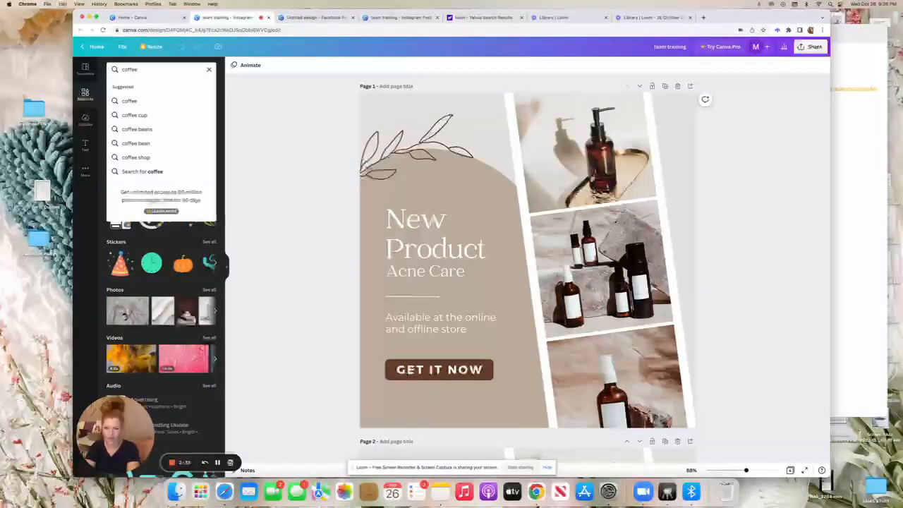
key("Return")
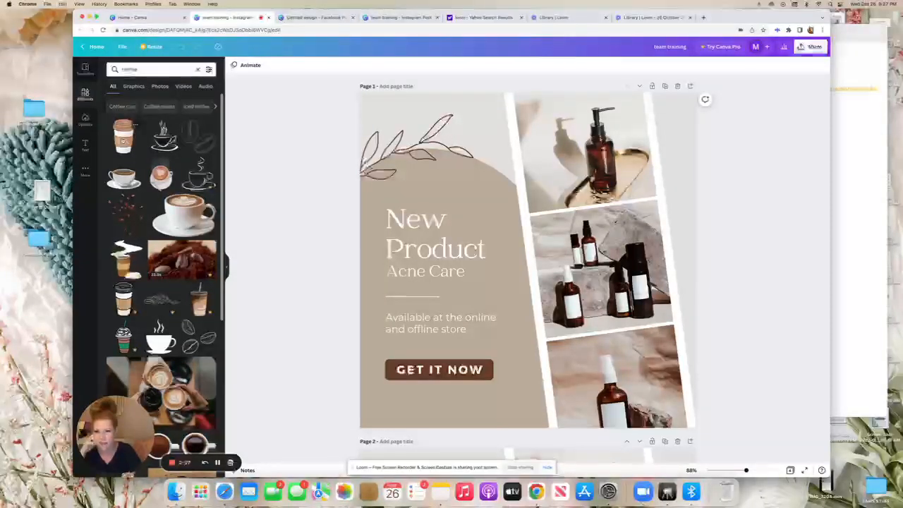
left_click(135, 87)
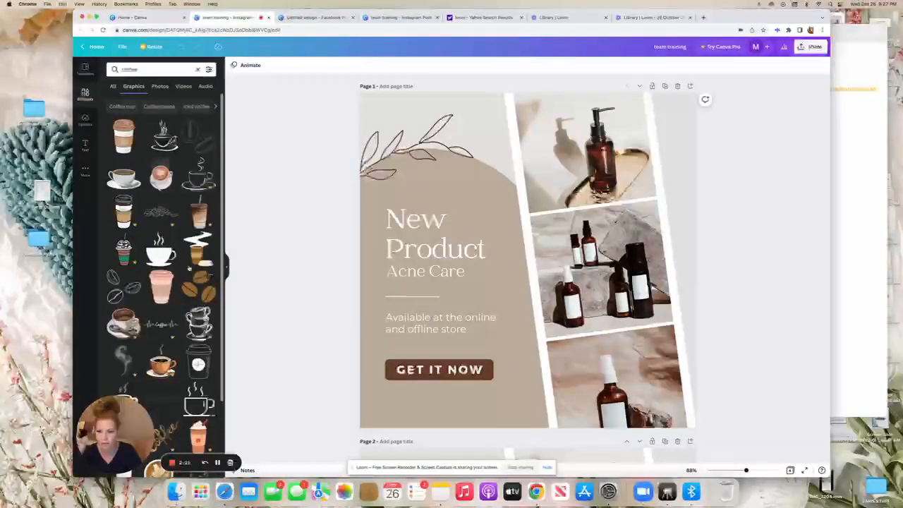
Add the white coffee cup and saucer graphic to page 1 and shrink it to a small cup just above the "New Product" heading
scroll(126, 224, "down", 1)
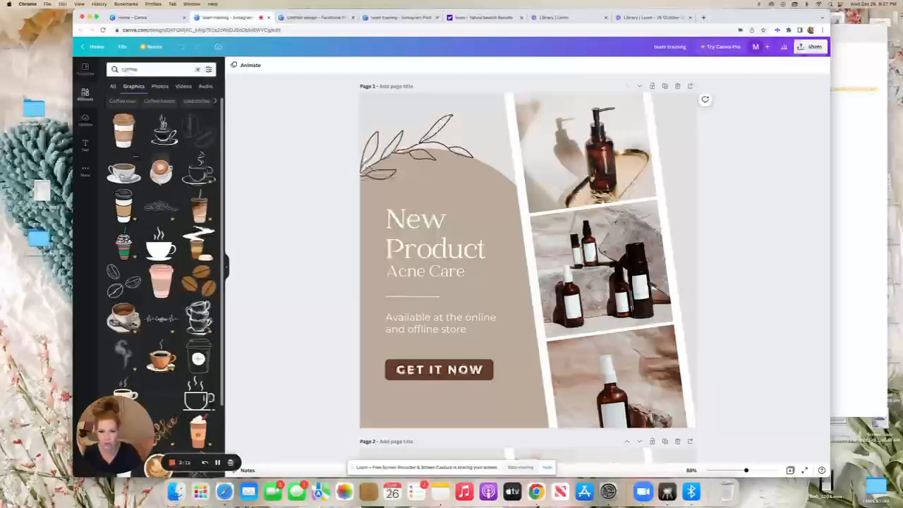
left_click(123, 172)
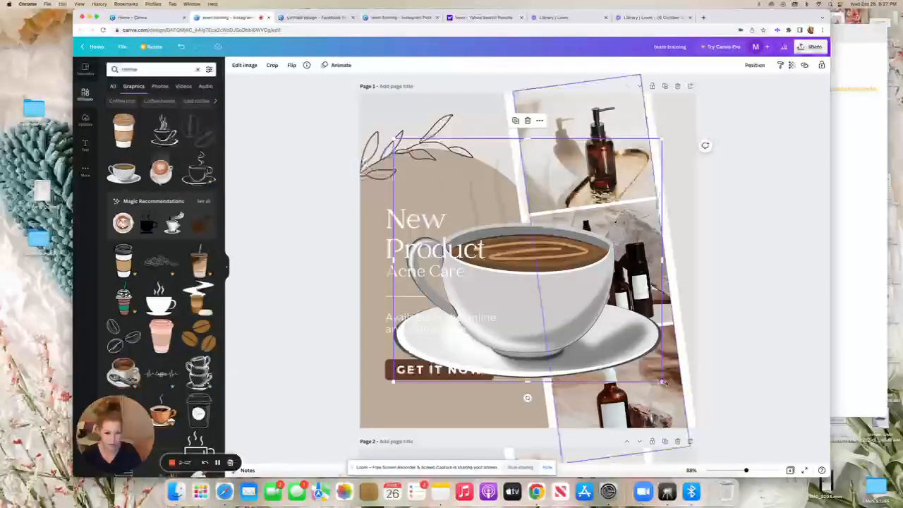
left_click_drag(661, 381, 477, 185)
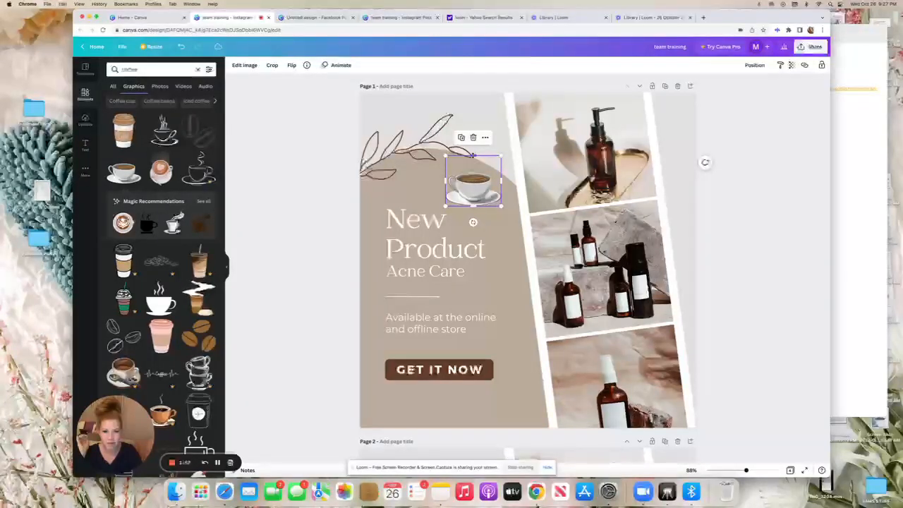
mouse_move(472, 155)
left_mouse_down()
mouse_move(474, 187)
mouse_move(474, 157)
left_mouse_up()
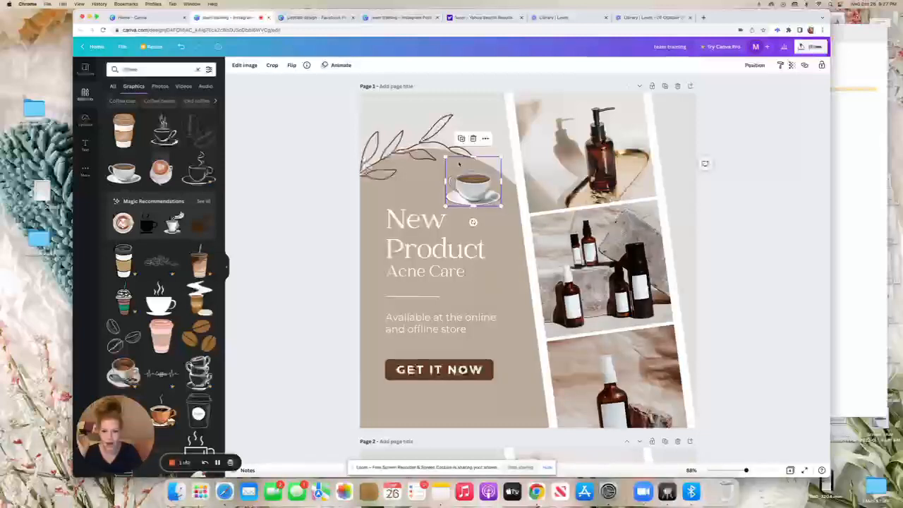
Add the photo of three latte cups from the coffee photo results to page 1, shrinking it and trimming its left edge
left_click(164, 88)
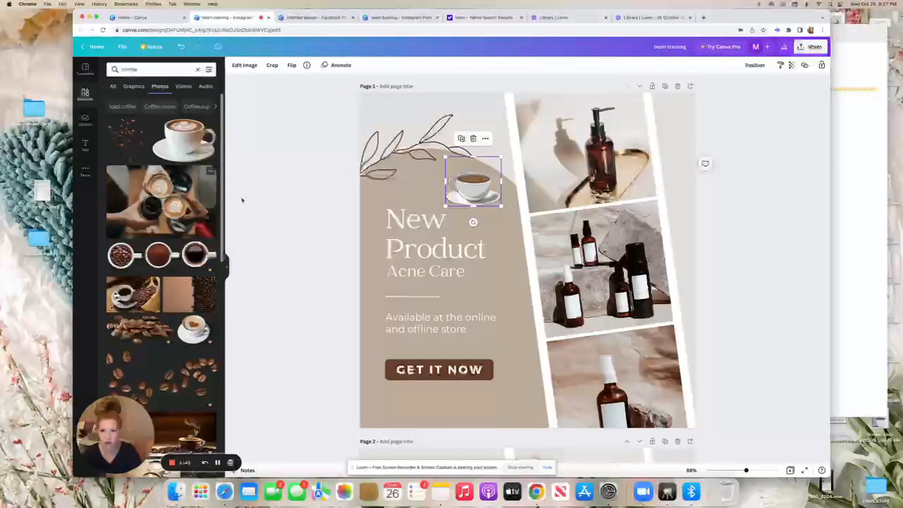
scroll(203, 267, "down", 6)
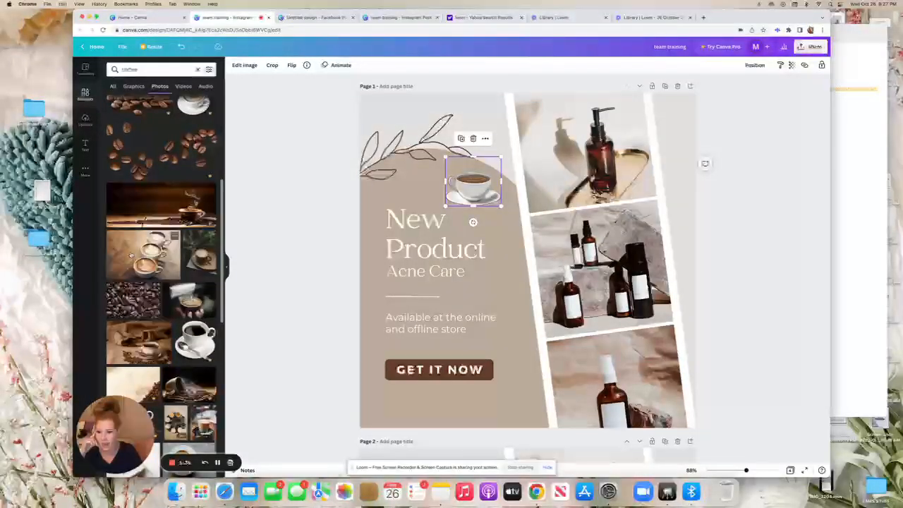
left_click(130, 255)
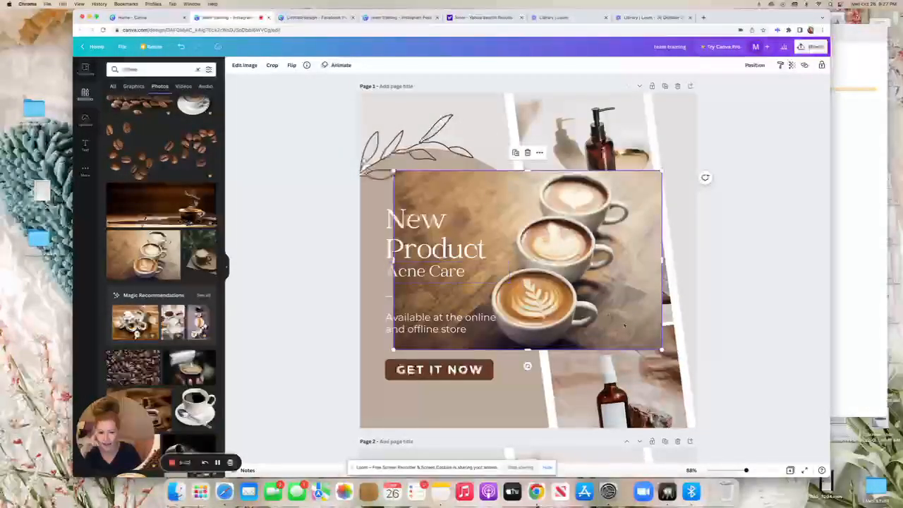
left_click_drag(660, 348, 533, 273)
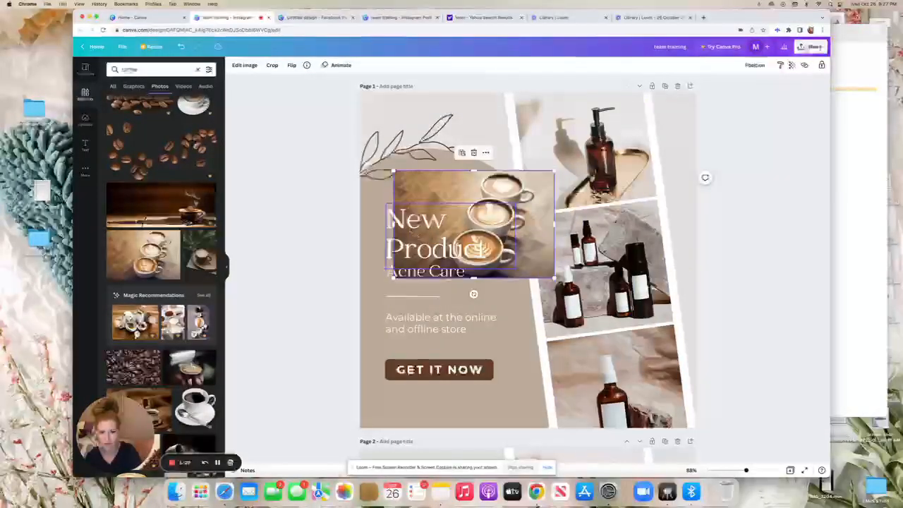
mouse_move(394, 222)
left_mouse_down()
mouse_move(501, 224)
mouse_move(408, 225)
left_mouse_up()
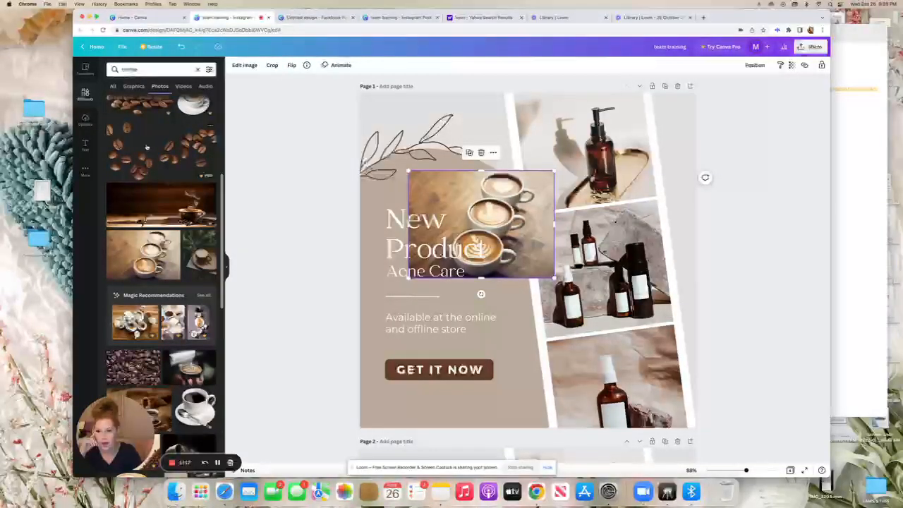
Display the library of uploaded images
scroll(148, 146, "up", 3)
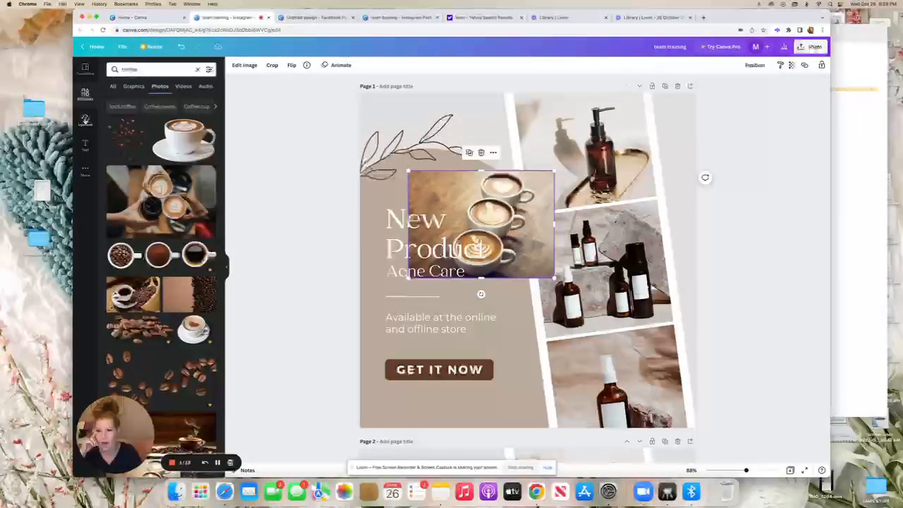
left_click(85, 120)
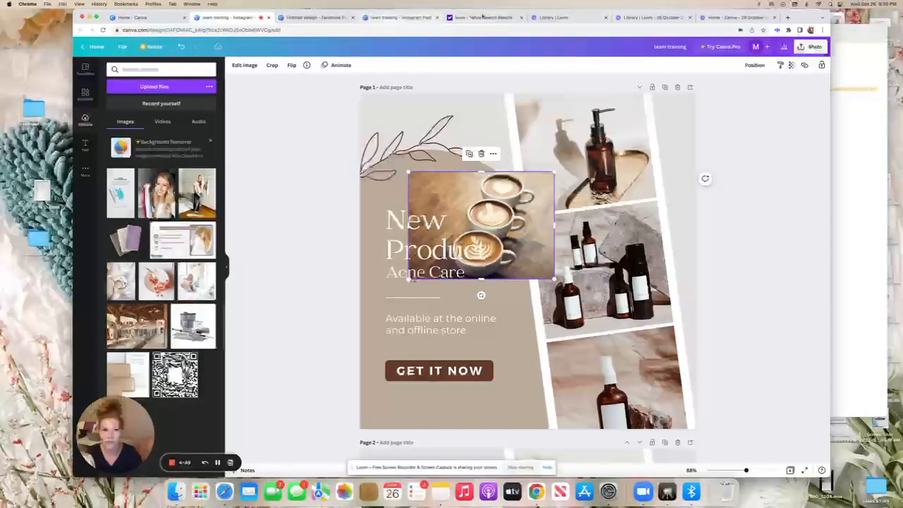
Open the Norwex Resource site in a new browser tab and download the "3 Bright Start Social Graphic US CDN 1" image as PNG
left_click(787, 17)
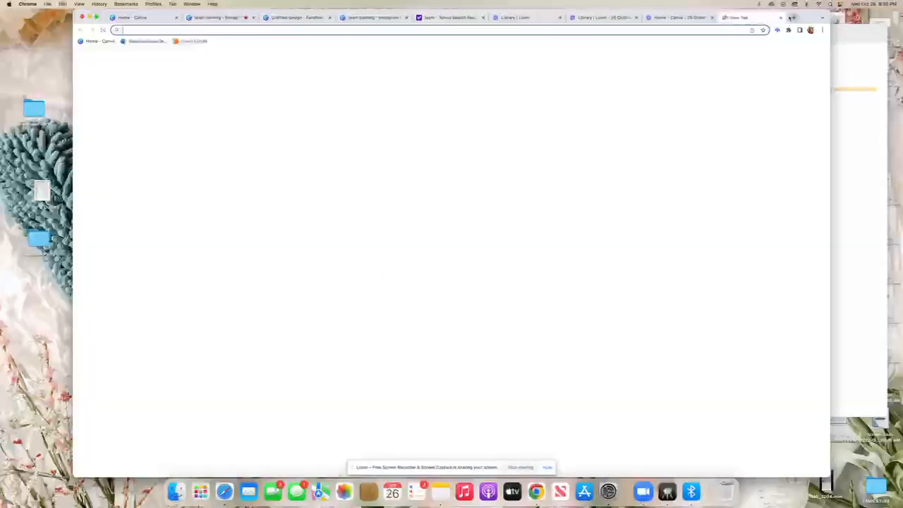
left_click(396, 282)
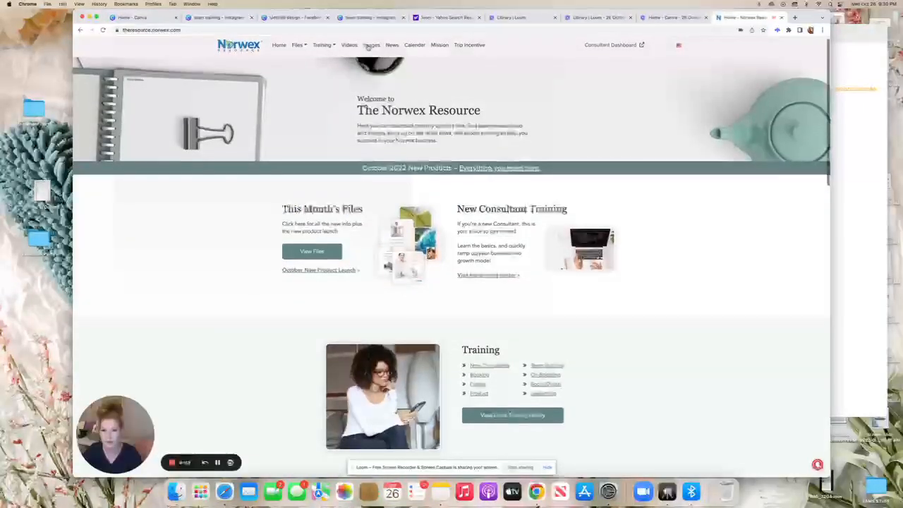
left_click(368, 48)
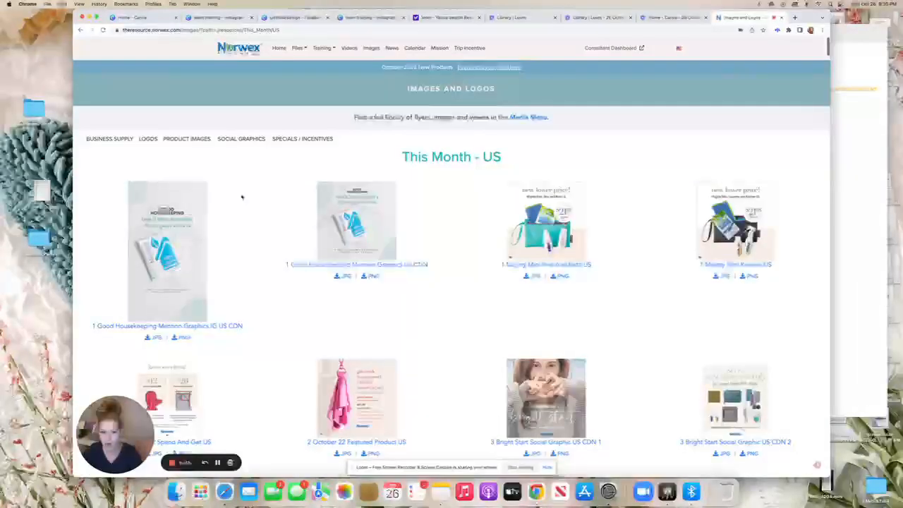
scroll(294, 329, "down", 2)
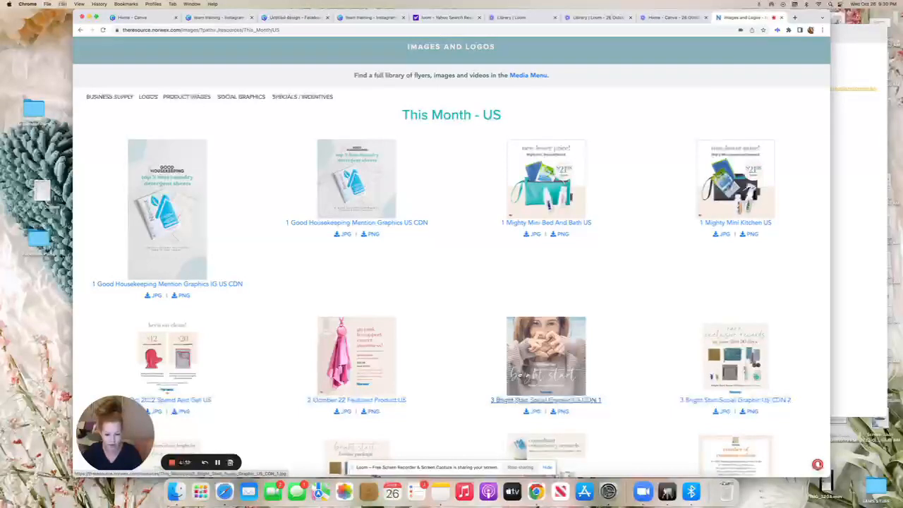
left_click(562, 411)
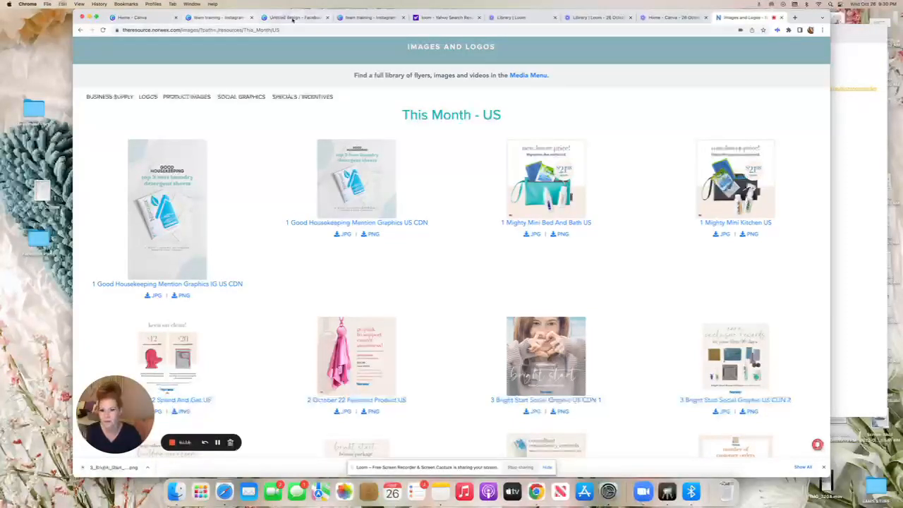
Return to the team training design and upload the downloaded Bright Start PNG from the Downloads folder
left_click(219, 17)
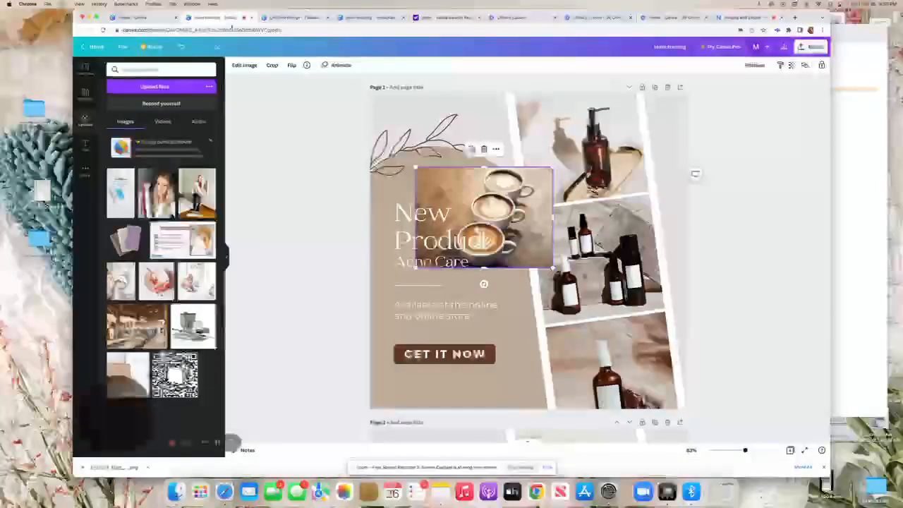
left_click(130, 88)
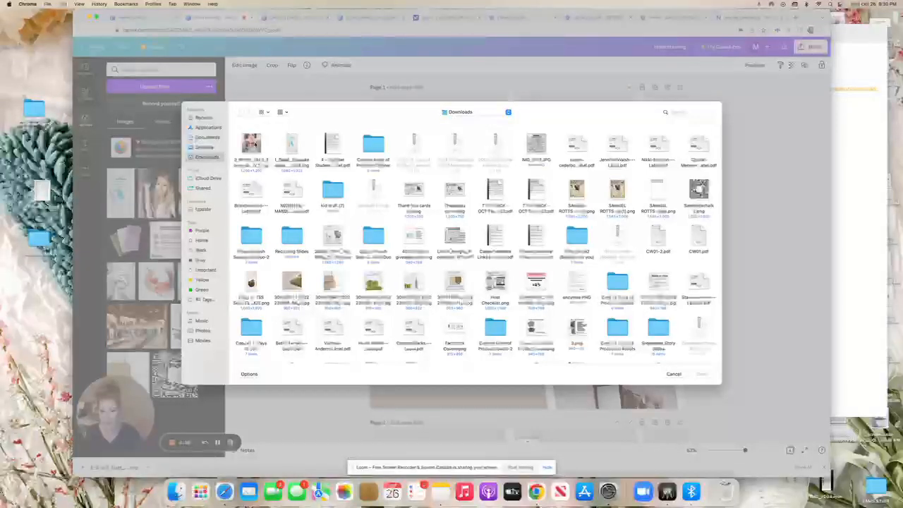
left_click(253, 148)
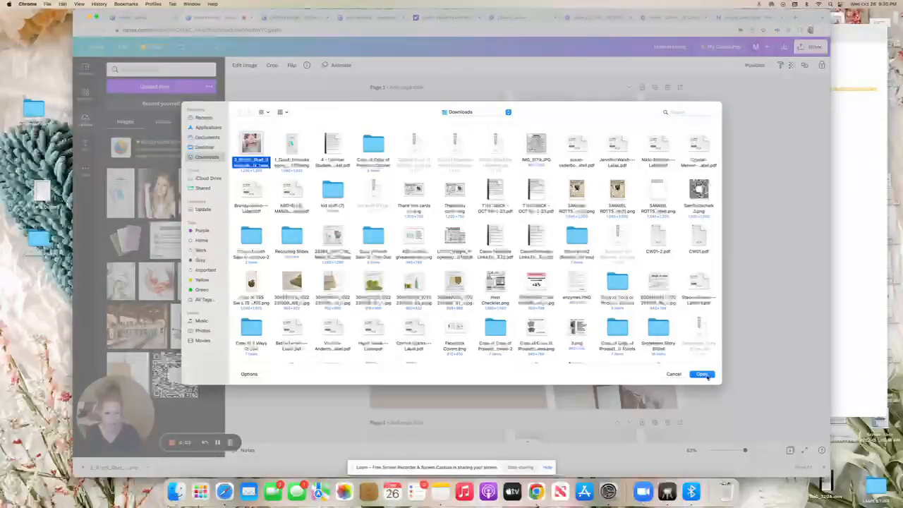
left_click(706, 374)
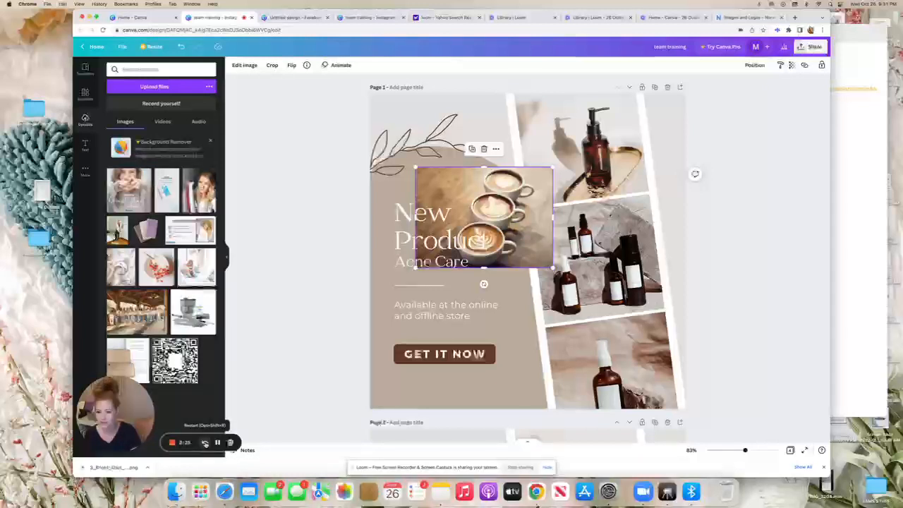
Display the text options and insert a new blank page after page 1
left_click(85, 145)
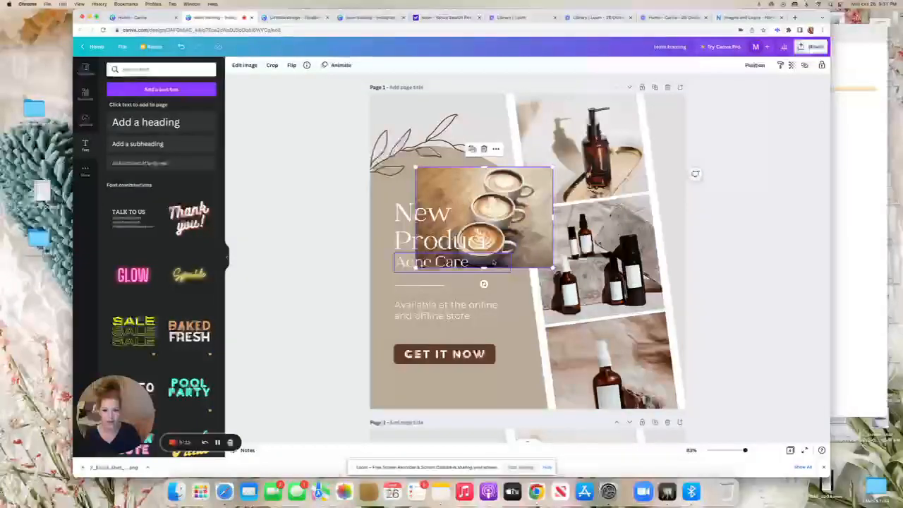
scroll(493, 262, "down", 3)
scroll(494, 263, "down", 7)
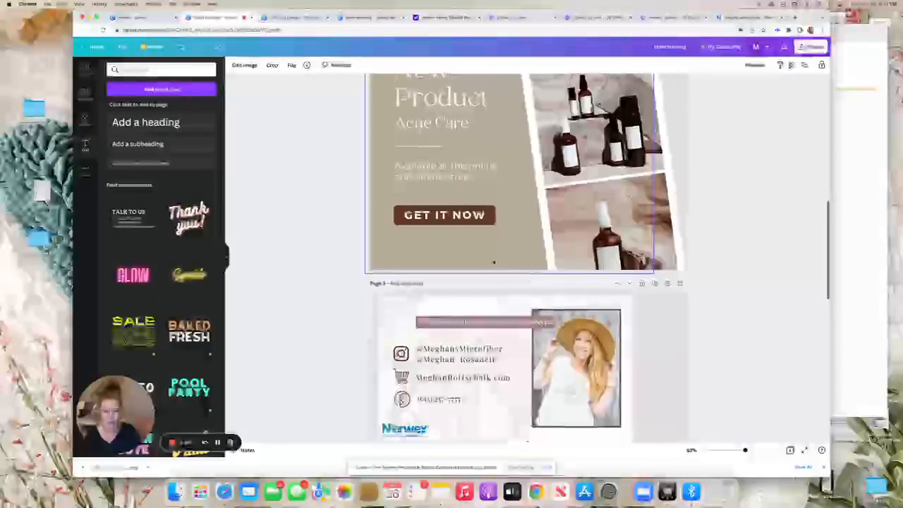
scroll(494, 262, "up", 1)
scroll(688, 134, "up", 8)
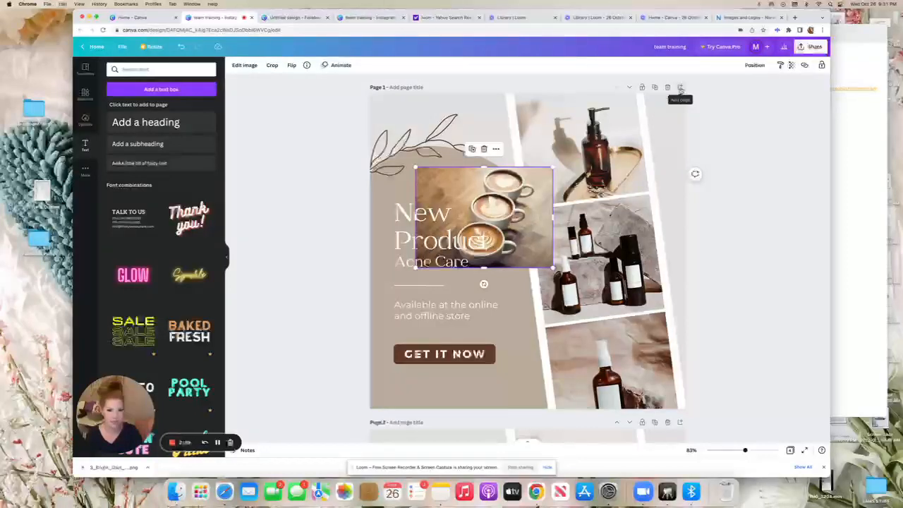
left_click(680, 87)
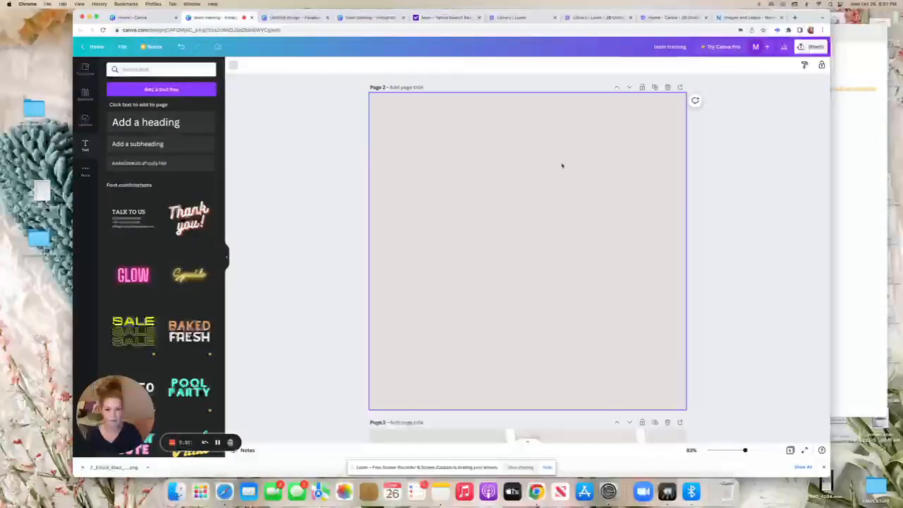
scroll(512, 234, "up", 5)
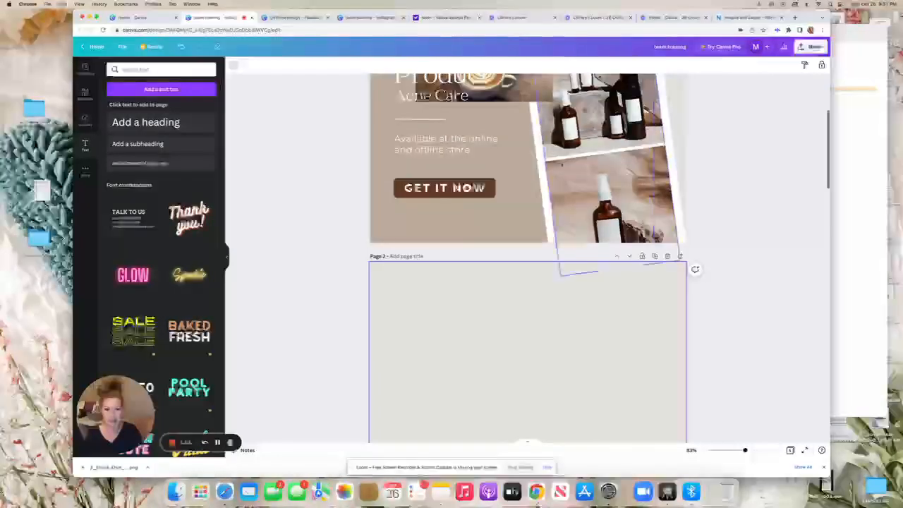
scroll(572, 308, "down", 4)
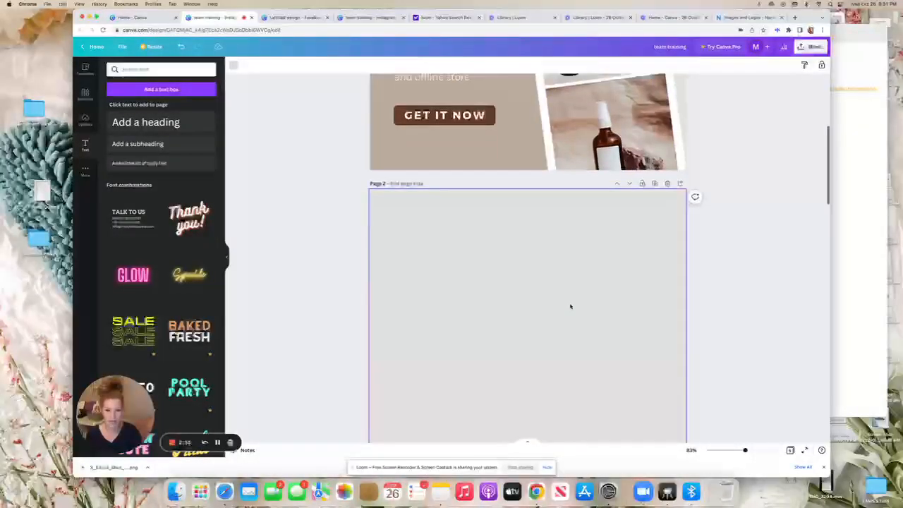
scroll(569, 306, "down", 1)
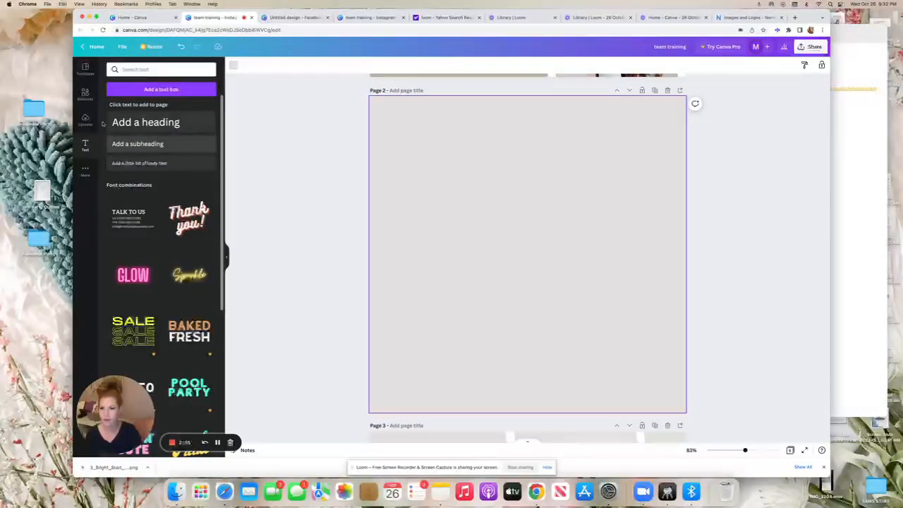
Add a heading to the blank page 2 and enter the first name as its text
left_click(156, 122)
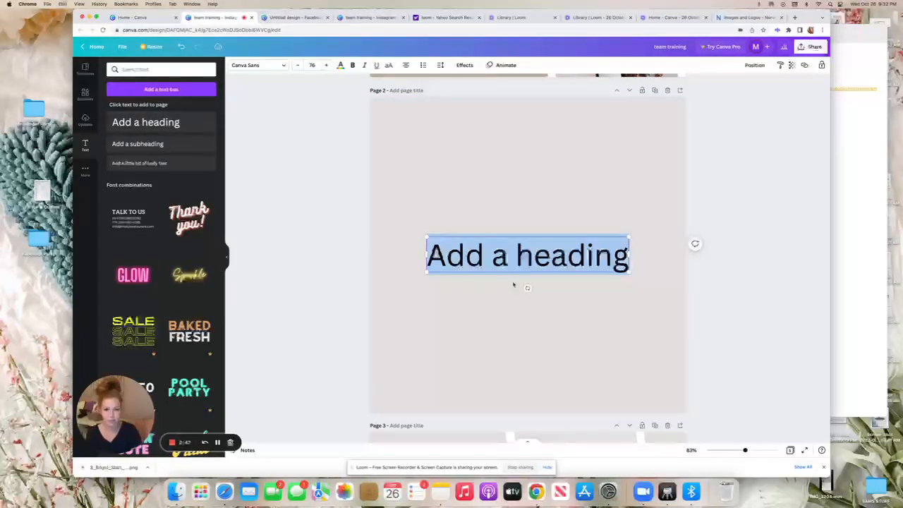
scroll(531, 230, "down", 1)
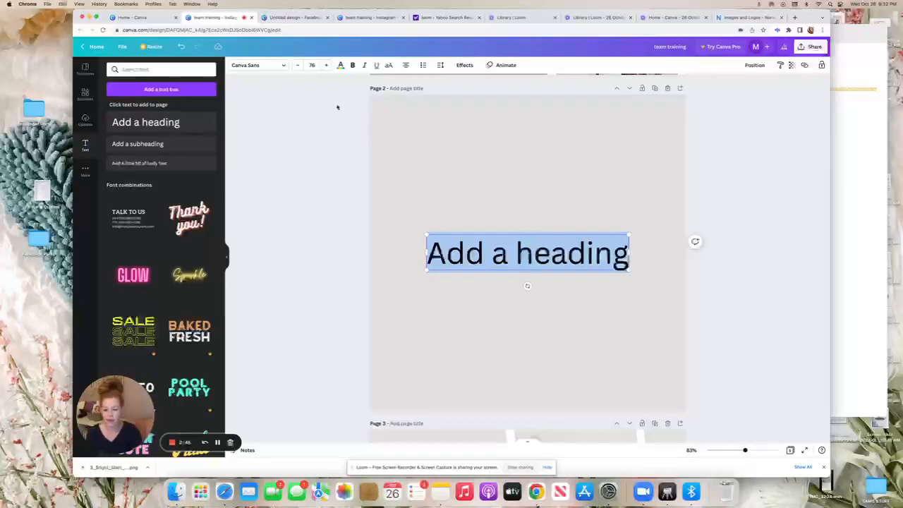
type("Meghan")
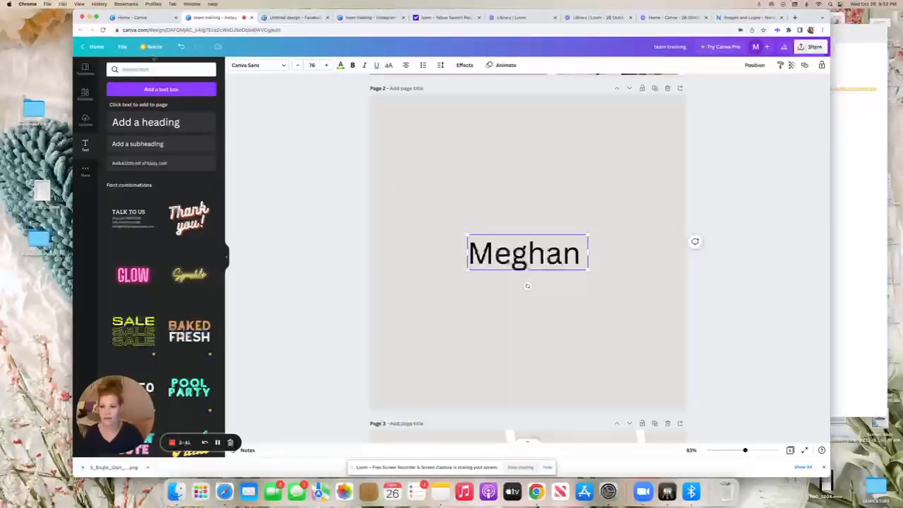
Try the Archivo Black, Horizon Outlined, Kollektif and Lovelo fonts on the name heading
left_click(246, 66)
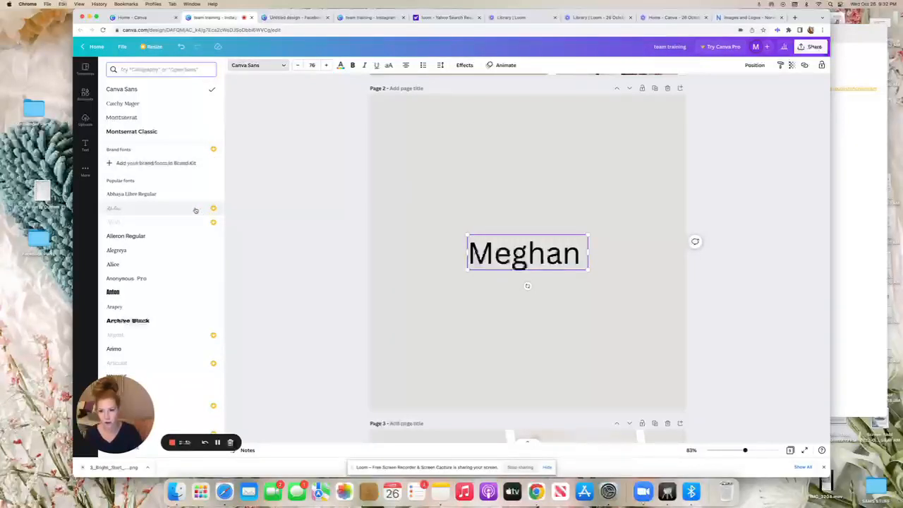
left_click(170, 321)
scroll(167, 310, "down", 5)
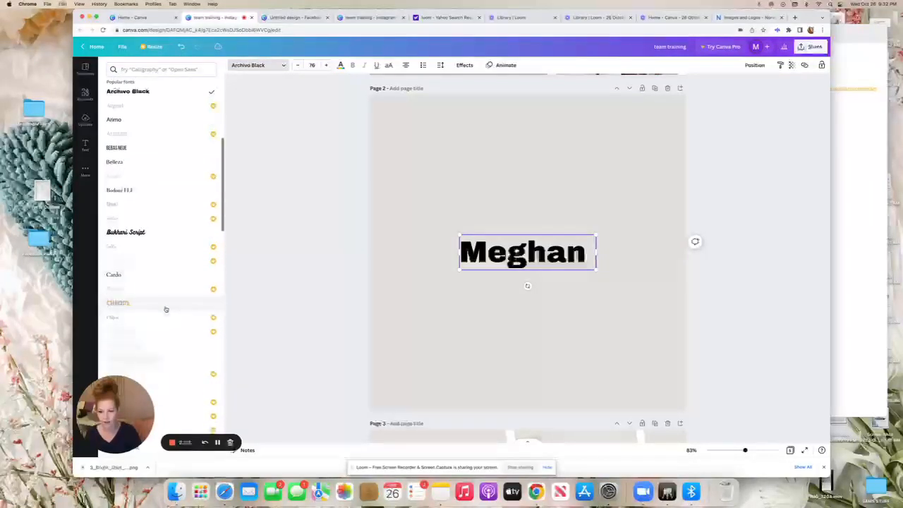
scroll(165, 309, "down", 10)
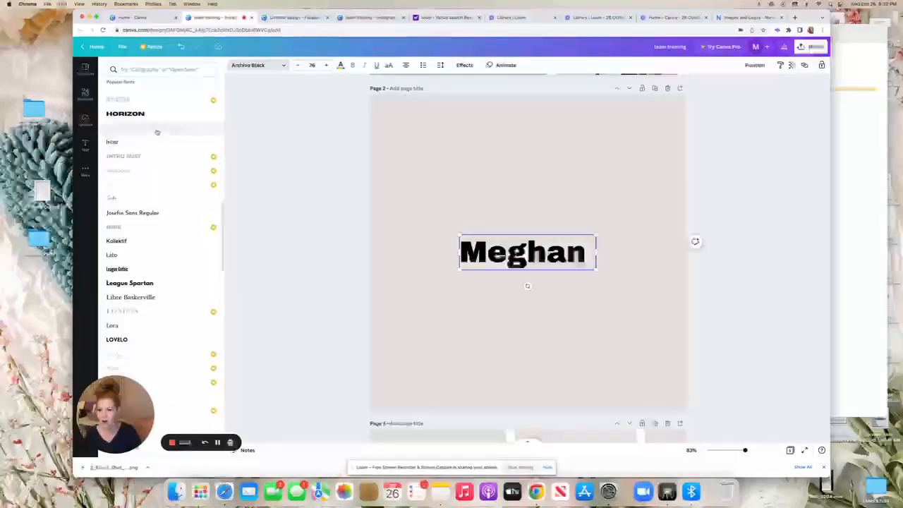
left_click(156, 132)
scroll(177, 266, "down", 1)
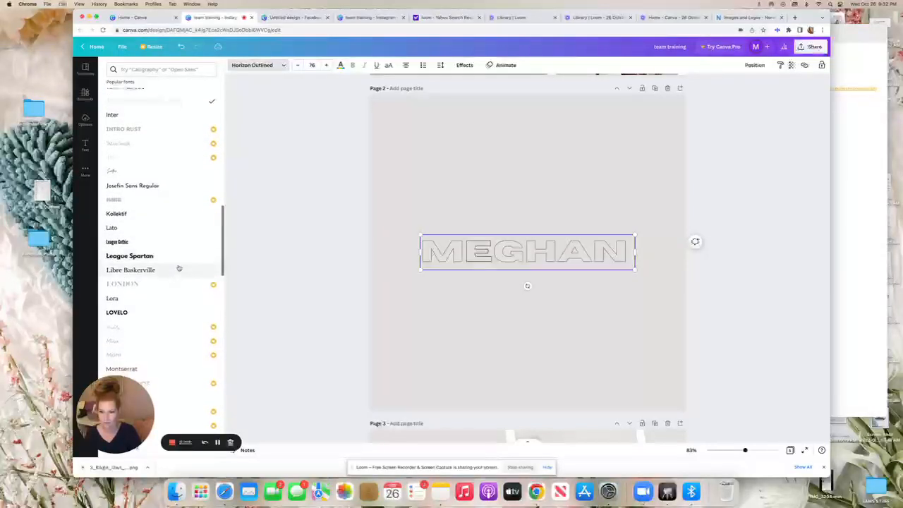
scroll(178, 267, "down", 1)
left_click(157, 195)
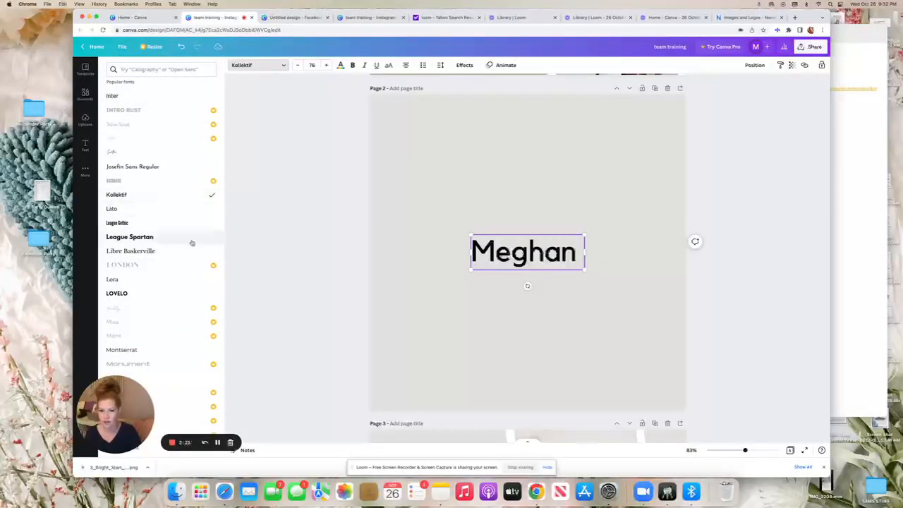
scroll(172, 241, "down", 2)
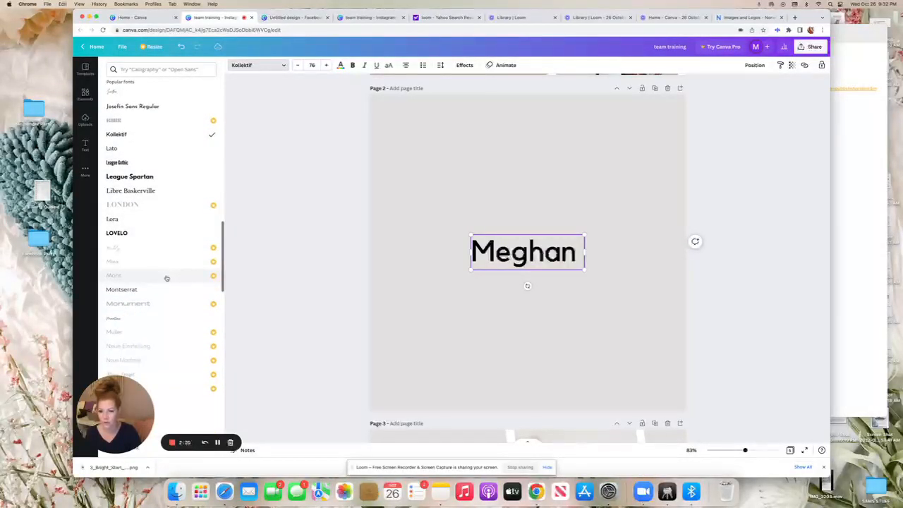
left_click(165, 234)
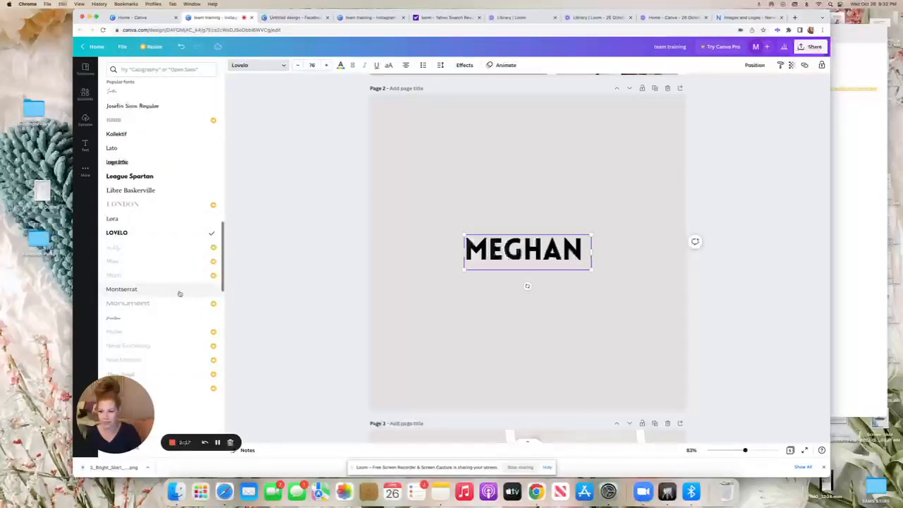
Set the name heading's font to the script font Moontime
scroll(179, 292, "down", 5)
left_click(159, 151)
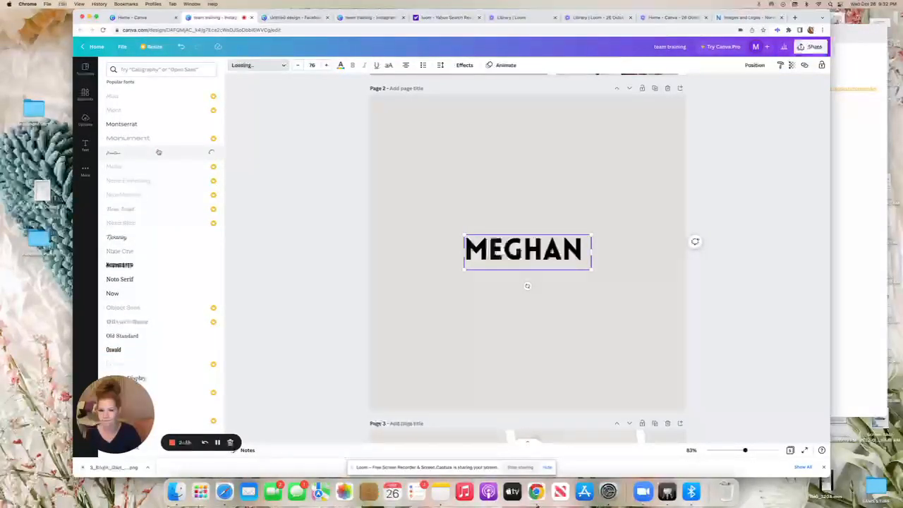
scroll(431, 233, "down", 1)
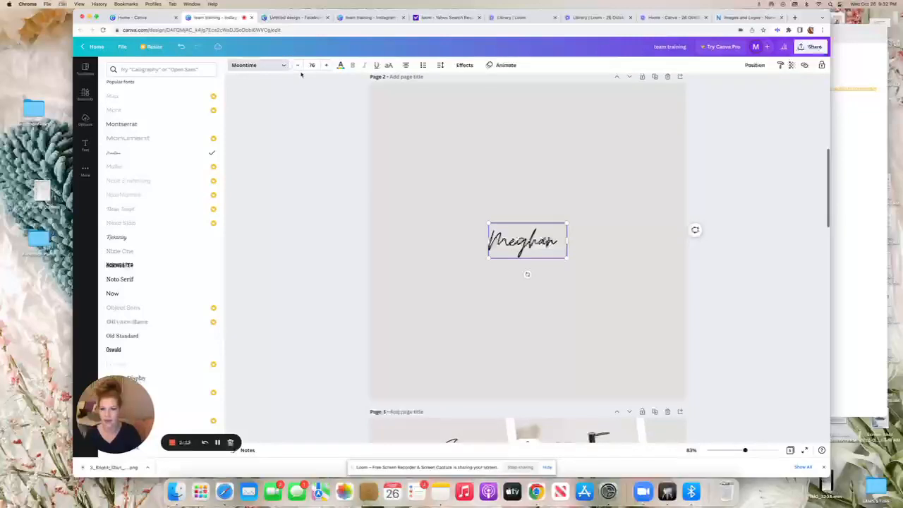
Try a taupe and a near-black photo colour on the name heading
left_click(340, 66)
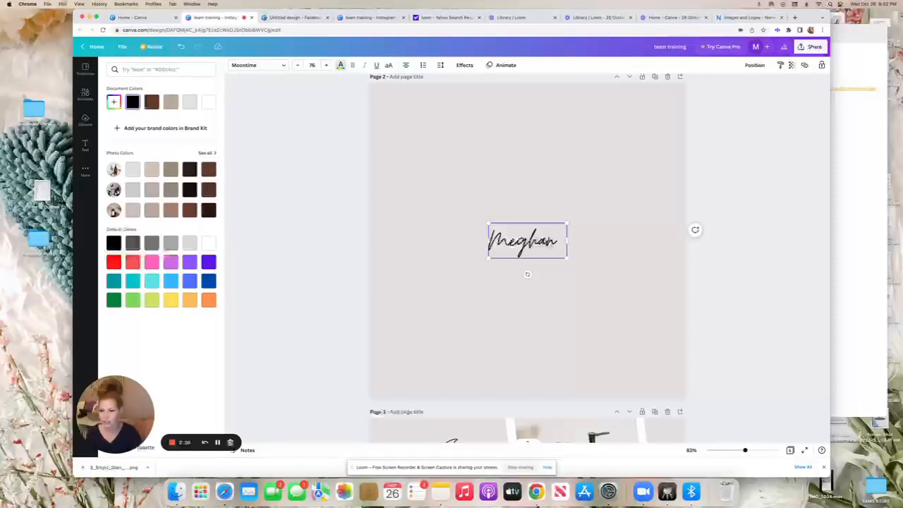
left_click(171, 190)
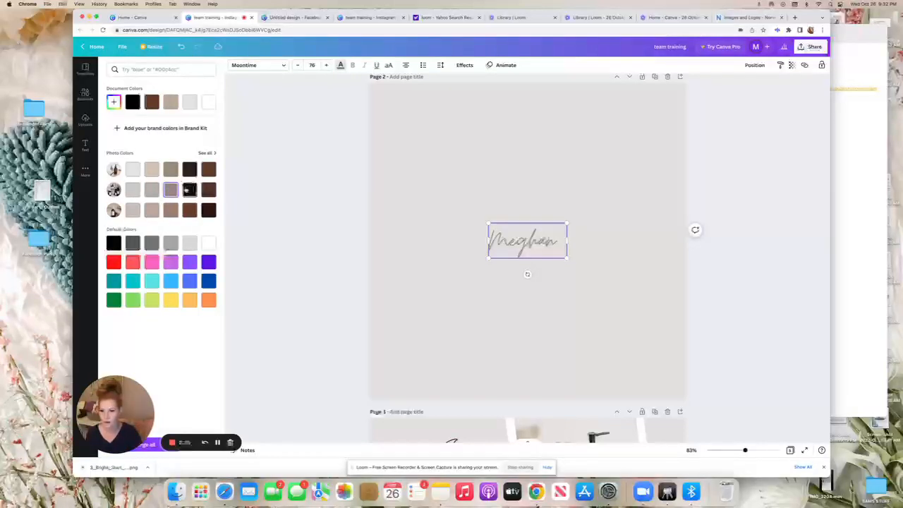
left_click(189, 190)
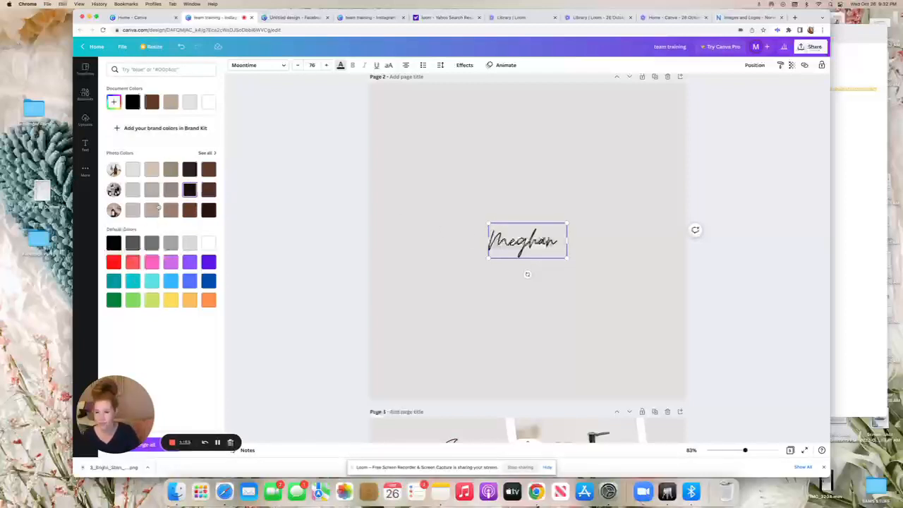
Create a custom text colour for the name heading, trying a soft green before a muted dark purple
left_click(113, 102)
left_click_drag(132, 161, 140, 132)
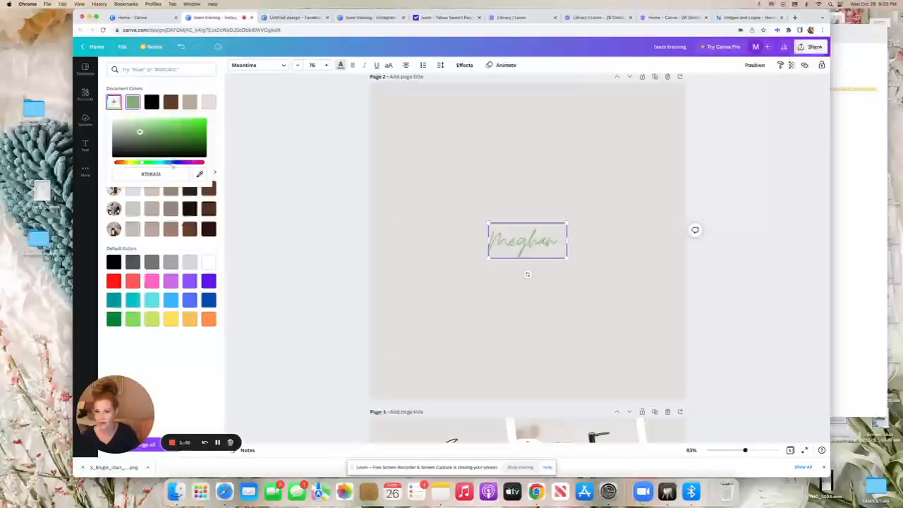
left_click_drag(177, 163, 148, 139)
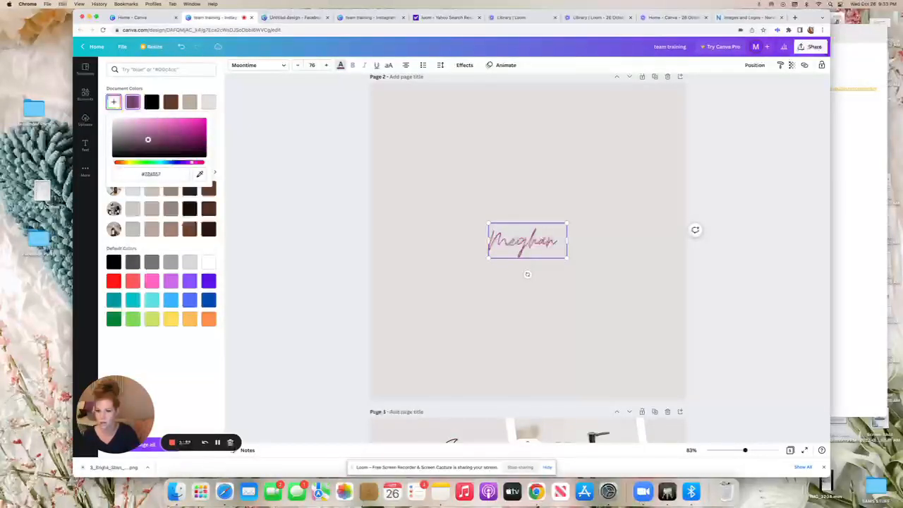
key("super+z")
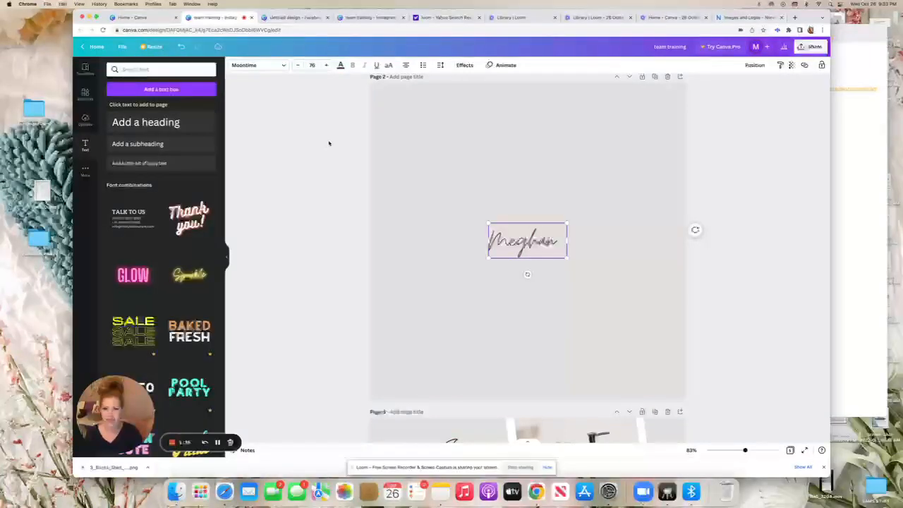
Underline the name heading, and switch its uppercase setting on and off again
left_click(376, 67)
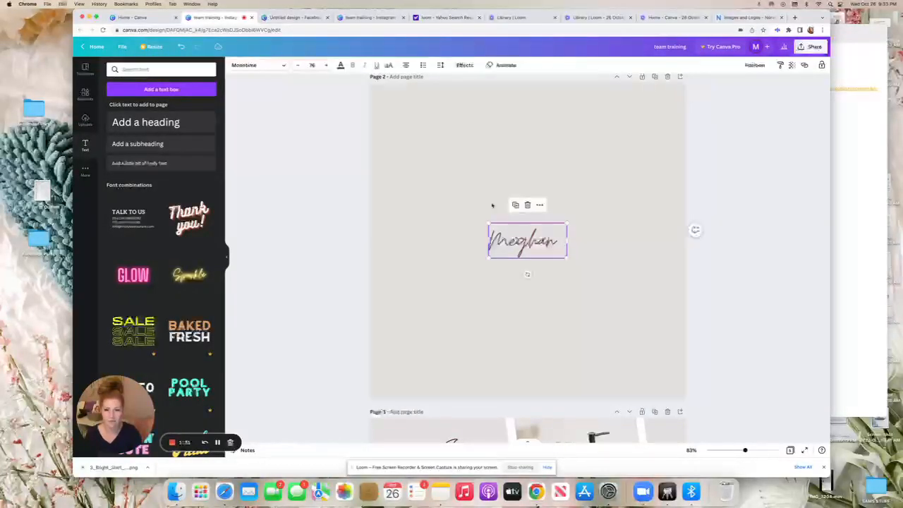
left_click(377, 66)
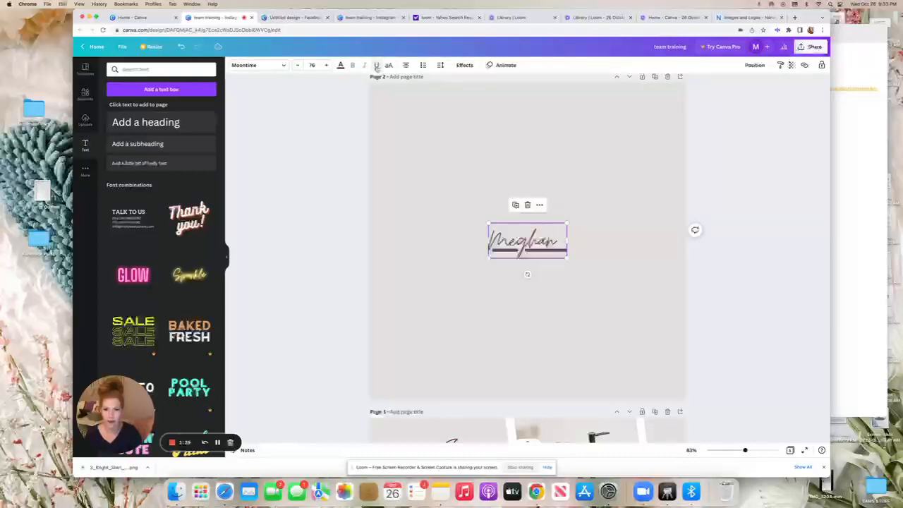
left_click(389, 65)
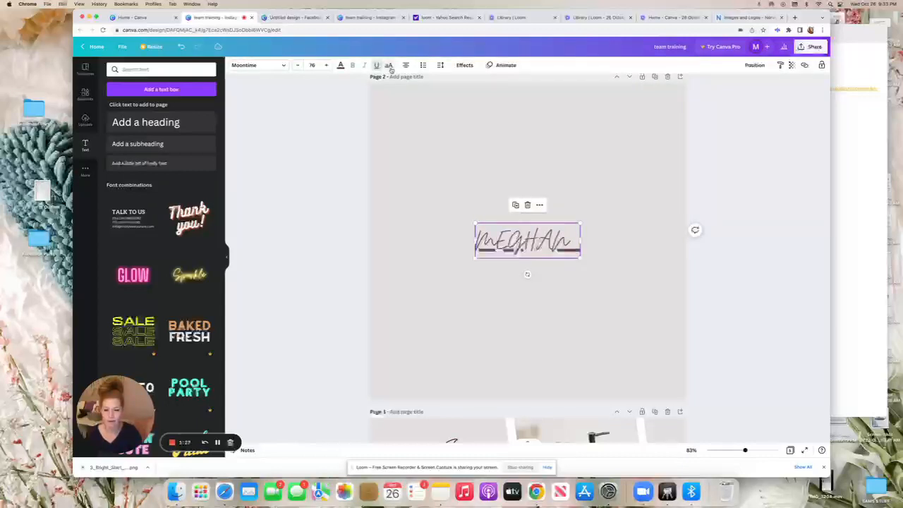
left_click(390, 67)
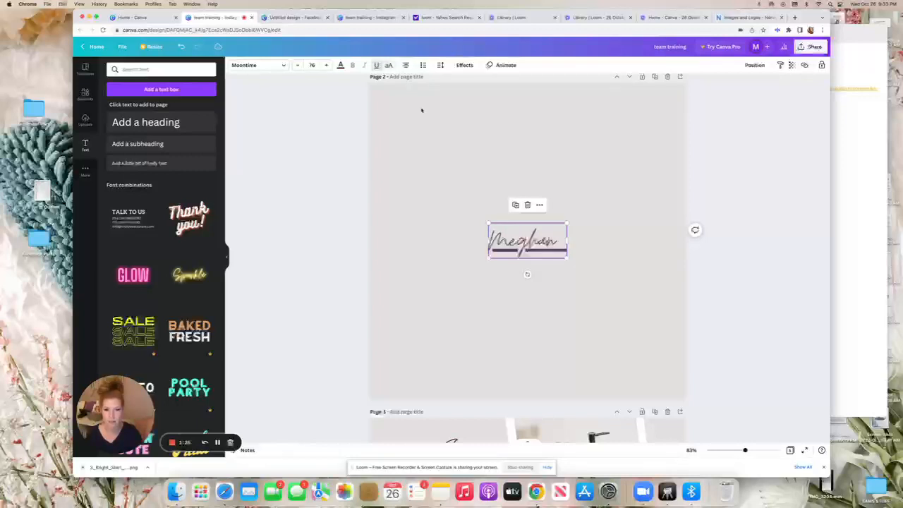
Change the name heading's text alignment to left and deselect it
left_click(405, 65)
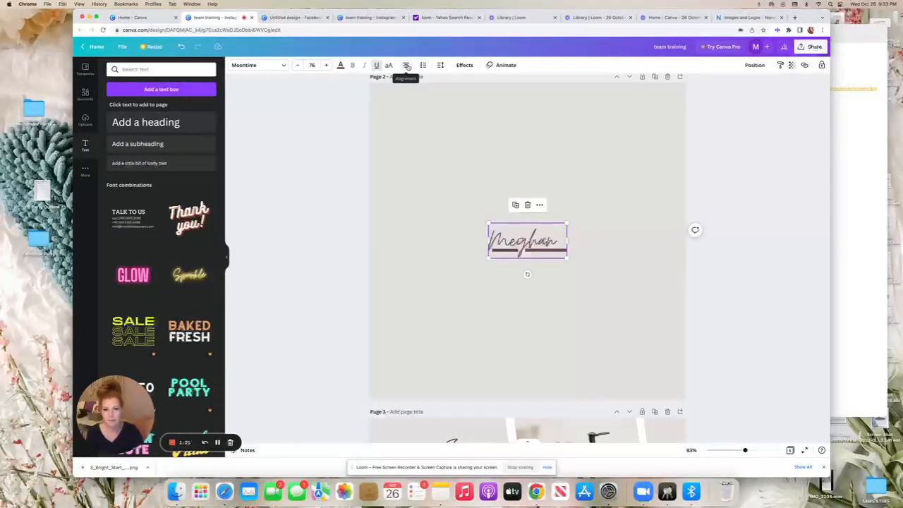
left_click(407, 65)
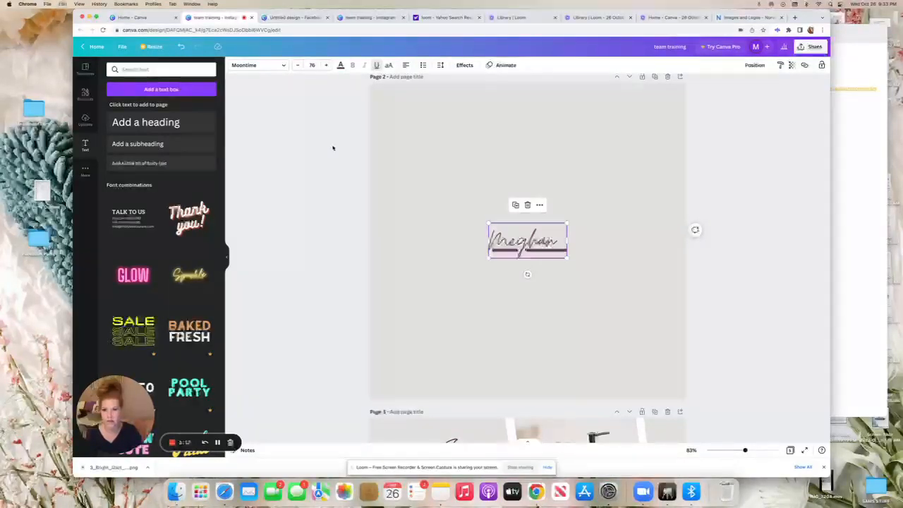
left_click(505, 179)
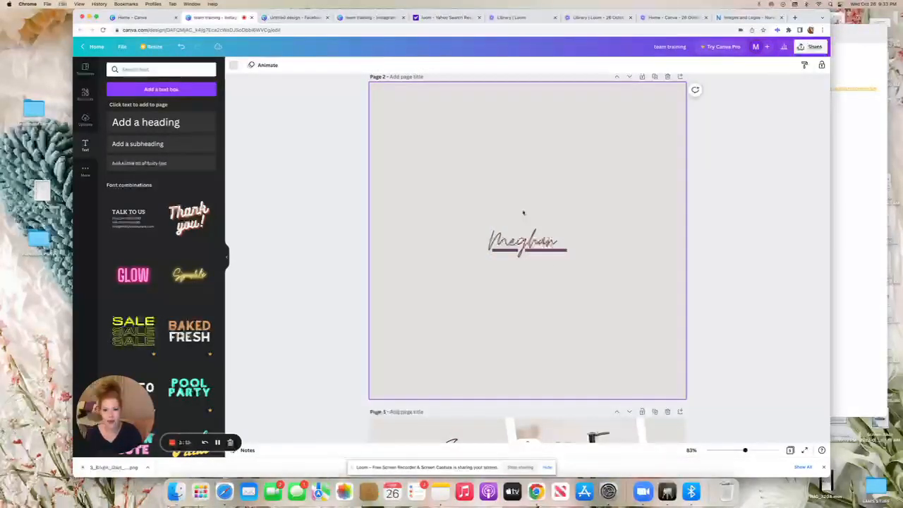
Duplicate the name heading, place the copy above and to the right of the original, and reselect the original
left_click(527, 244)
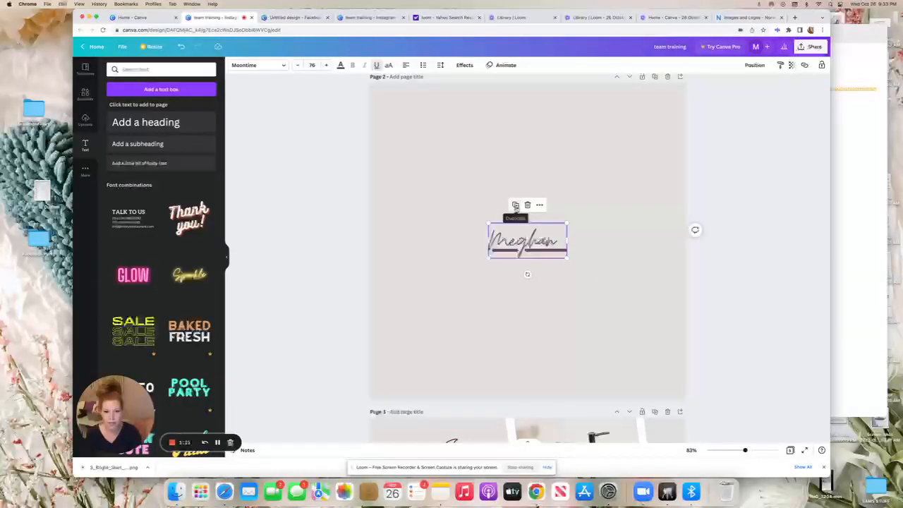
left_click(516, 206)
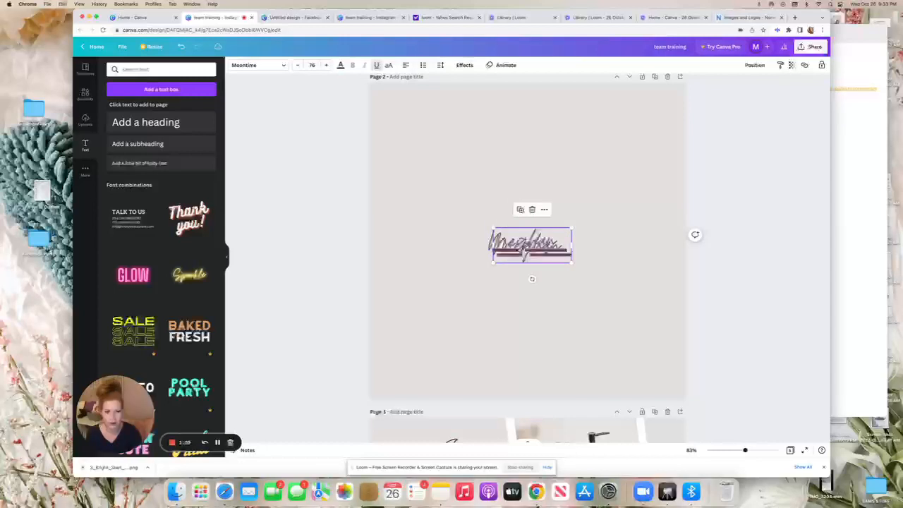
left_click(494, 256)
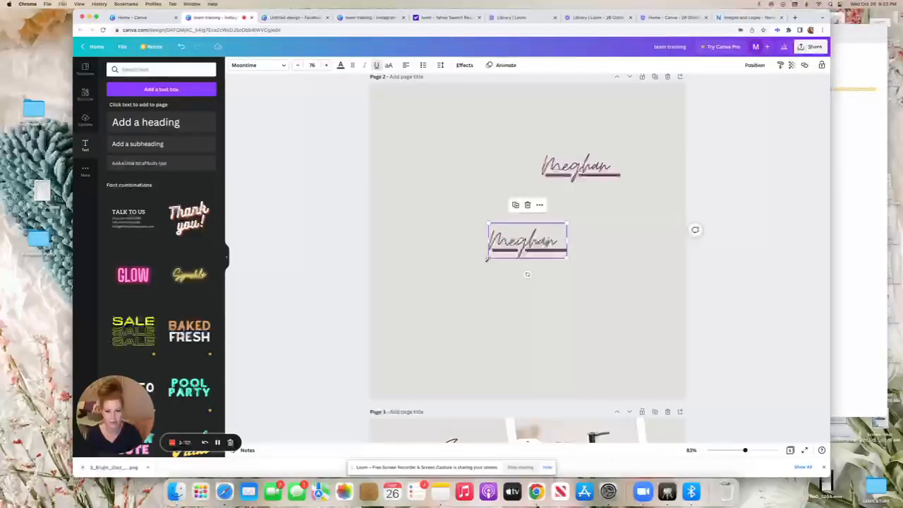
Enlarge the original name heading to about twice its size by extending it down and left, and deselect it
left_click_drag(488, 258, 406, 292)
left_click(451, 180)
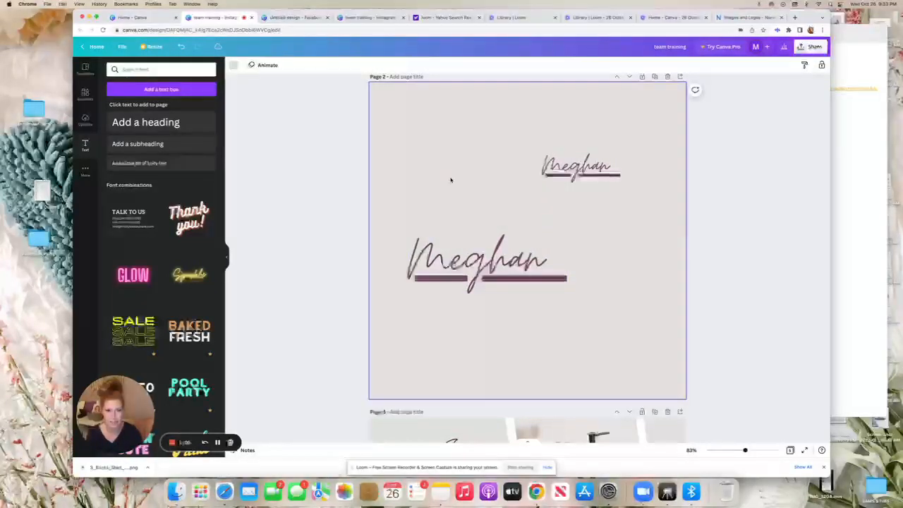
Duplicate page 1 with the New Product design
scroll(614, 179, "up", 5)
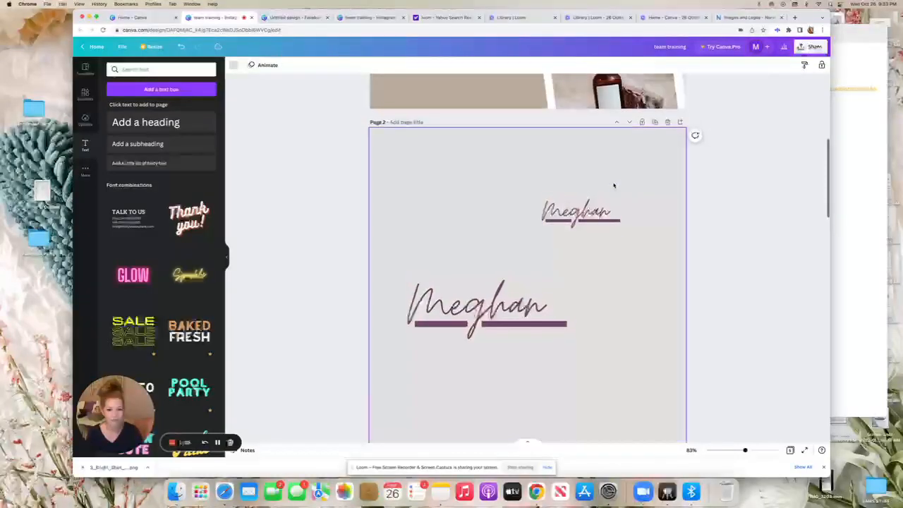
scroll(598, 243, "up", 3)
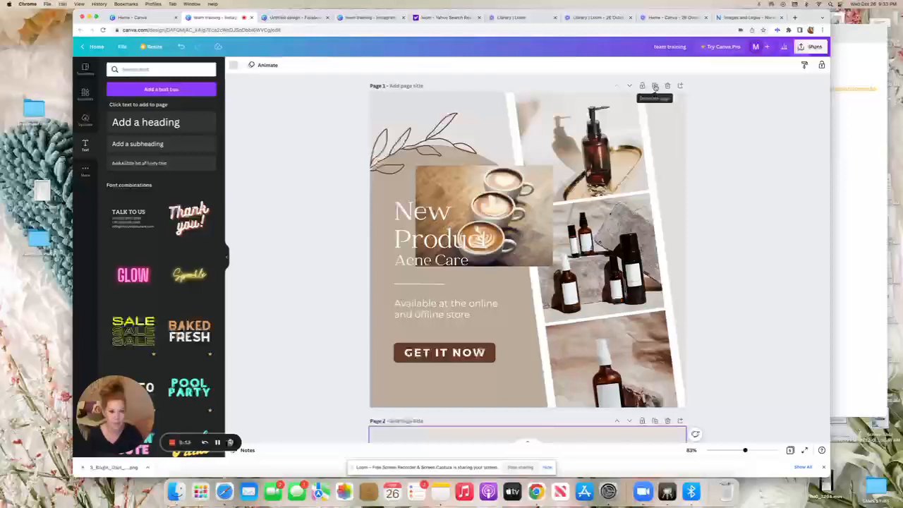
left_click(654, 86)
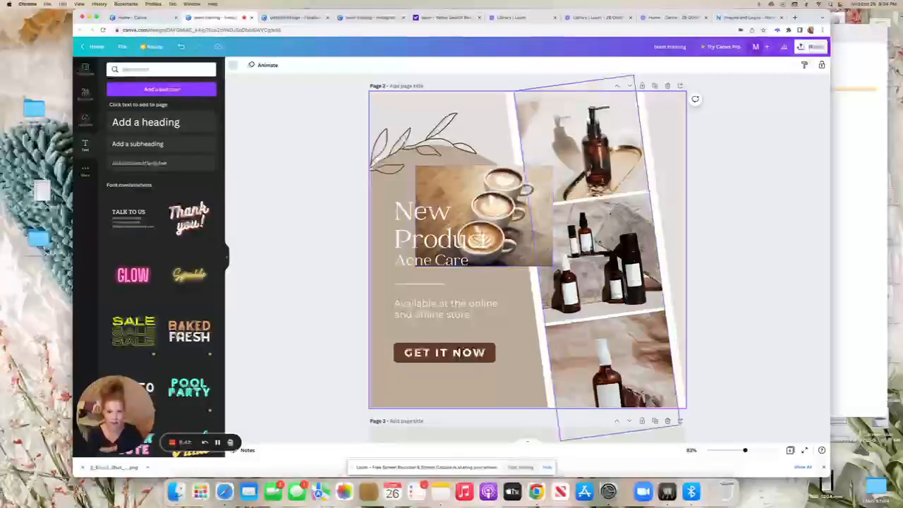
Compare page 1 with its duplicate, and look through the following pages down to the contact card on page 5
scroll(527, 254, "up", 10)
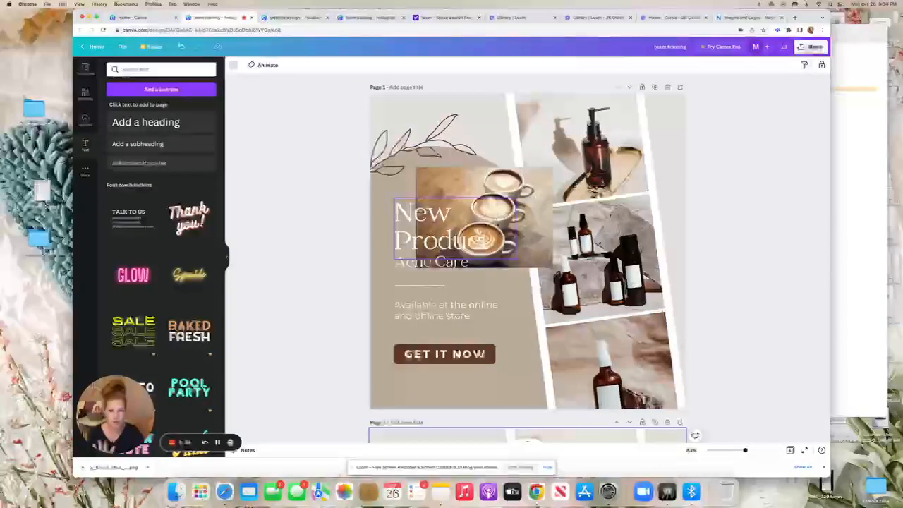
scroll(616, 245, "down", 10)
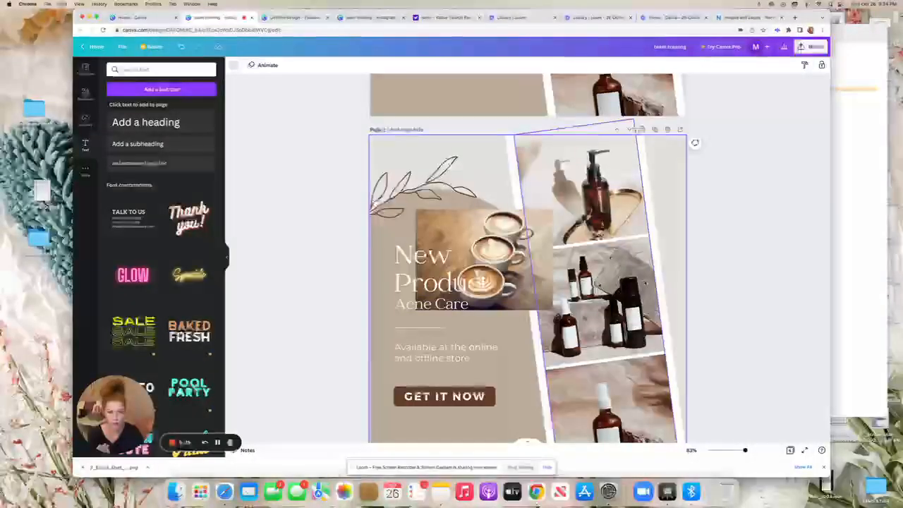
scroll(713, 279, "up", 8)
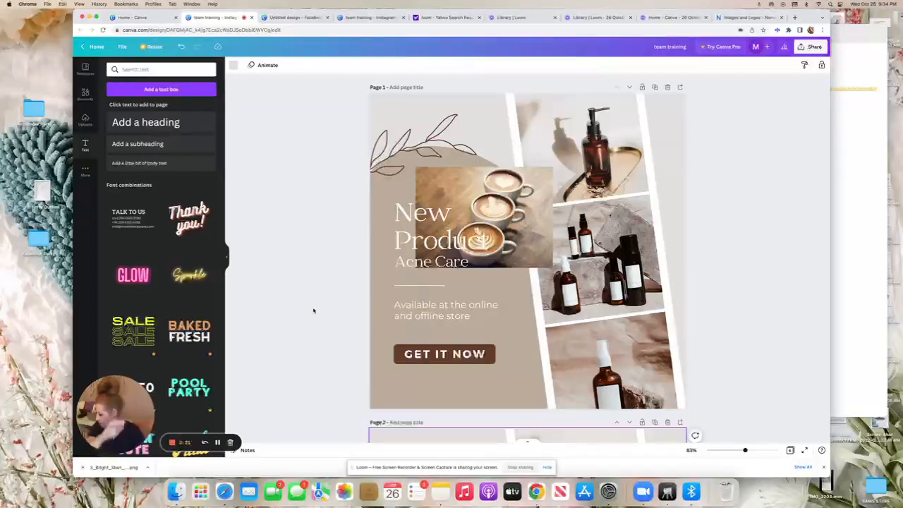
scroll(285, 274, "down", 3)
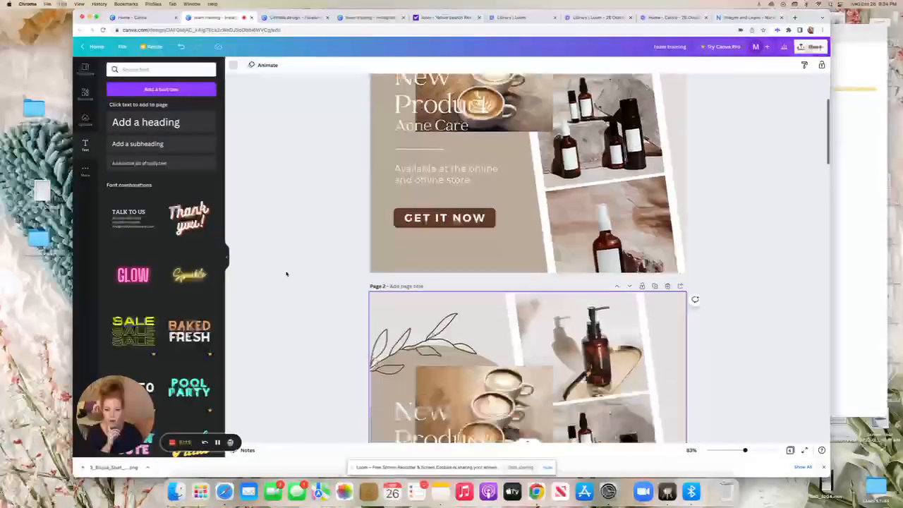
scroll(285, 274, "up", 2)
scroll(286, 274, "down", 3)
scroll(285, 273, "up", 1)
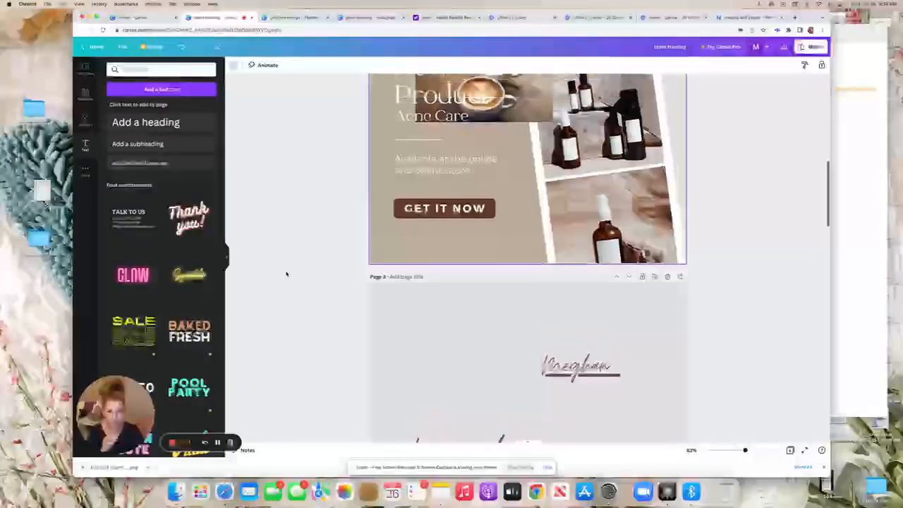
scroll(286, 273, "down", 5)
scroll(285, 273, "down", 10)
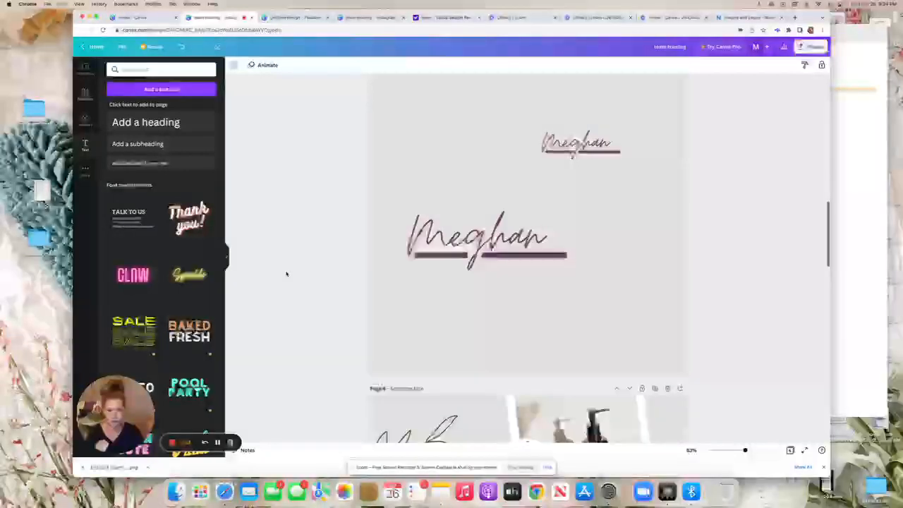
scroll(286, 274, "down", 7)
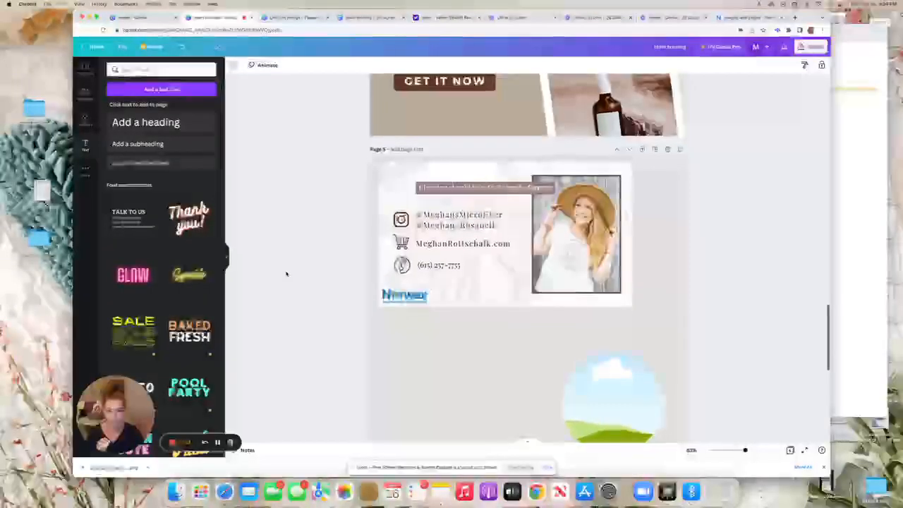
Add the uploaded photo of three cloths beside the card's portrait at reduced size, and place the QR code in the card's upper-left corner
left_click(520, 234)
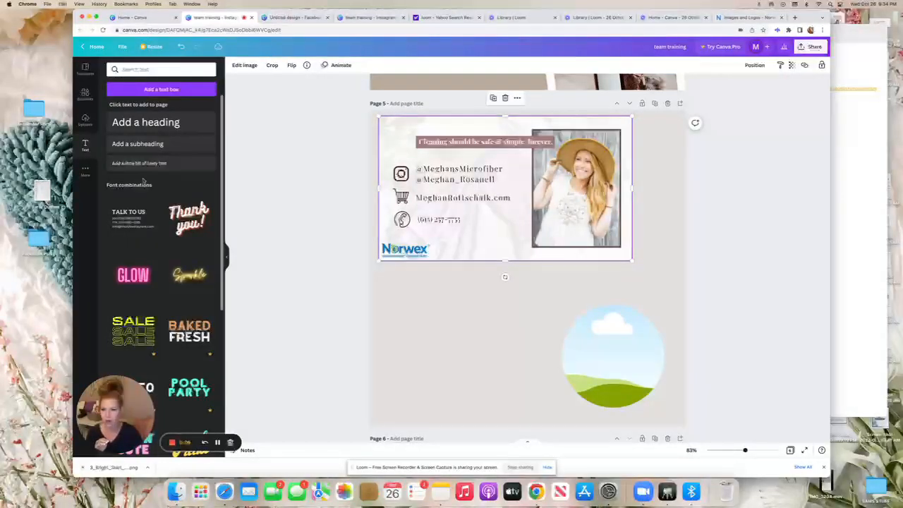
left_click(85, 120)
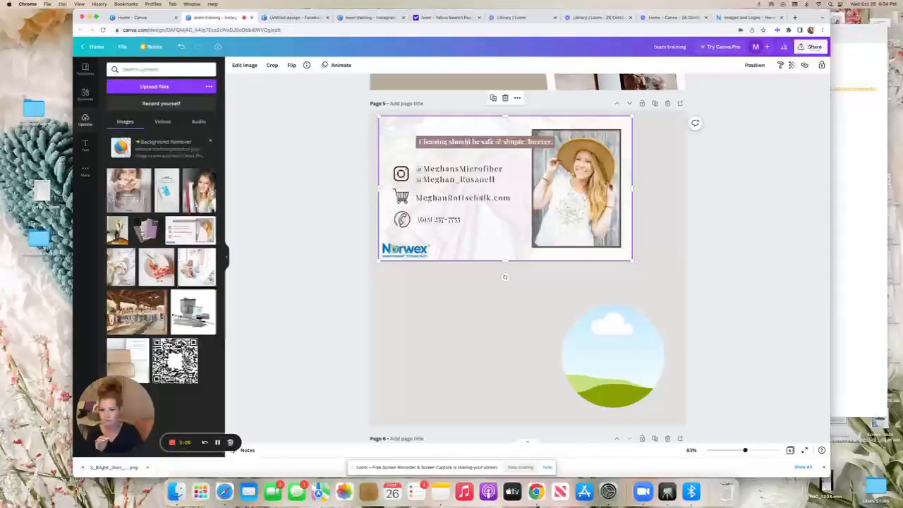
left_click(145, 232)
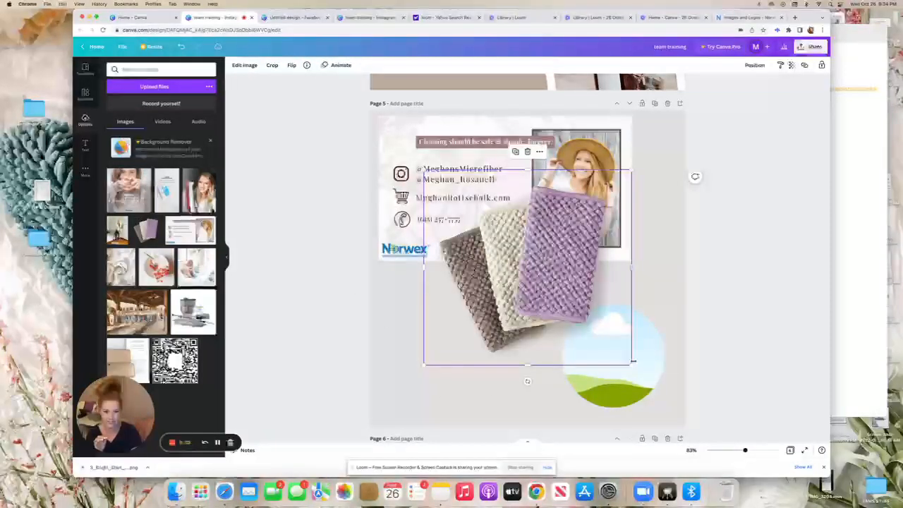
left_click_drag(631, 365, 483, 224)
left_click_drag(457, 196, 500, 228)
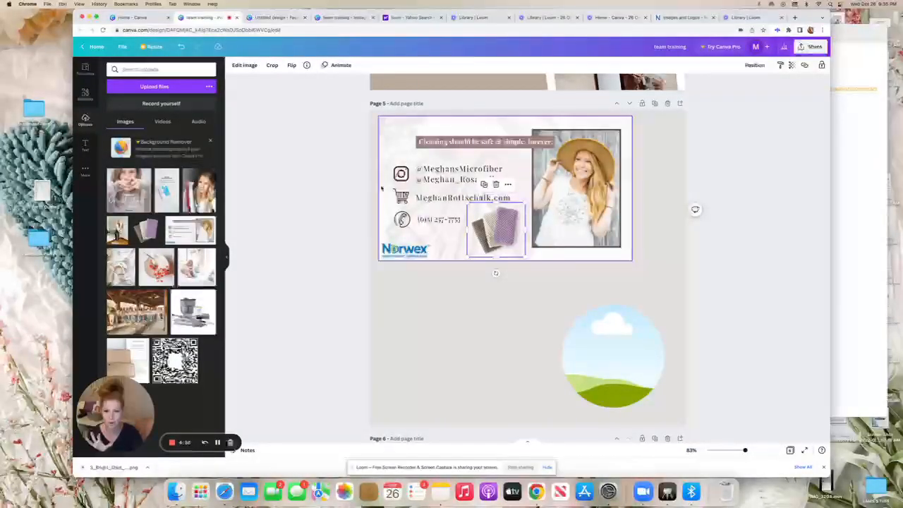
left_click_drag(471, 211, 397, 139)
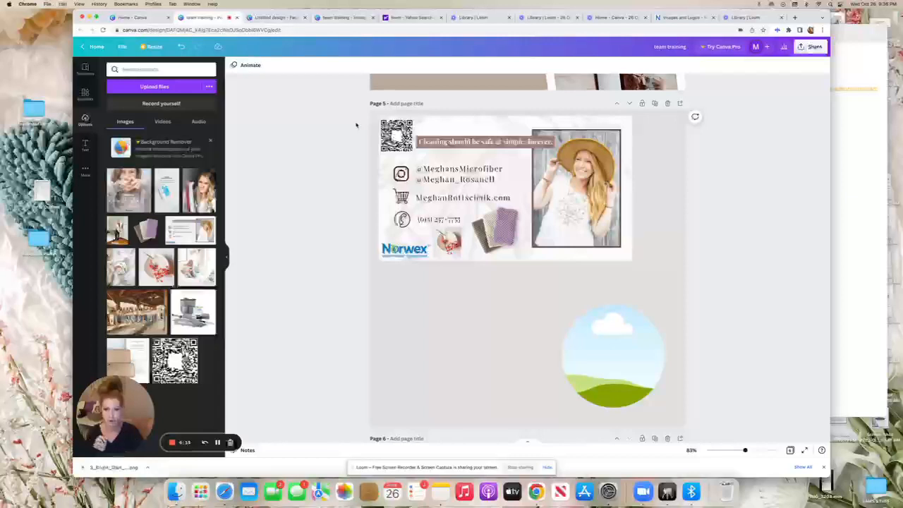
Group the contact card with its QR code and added photos, and move the group slightly right and down
scroll(354, 122, "down", 1)
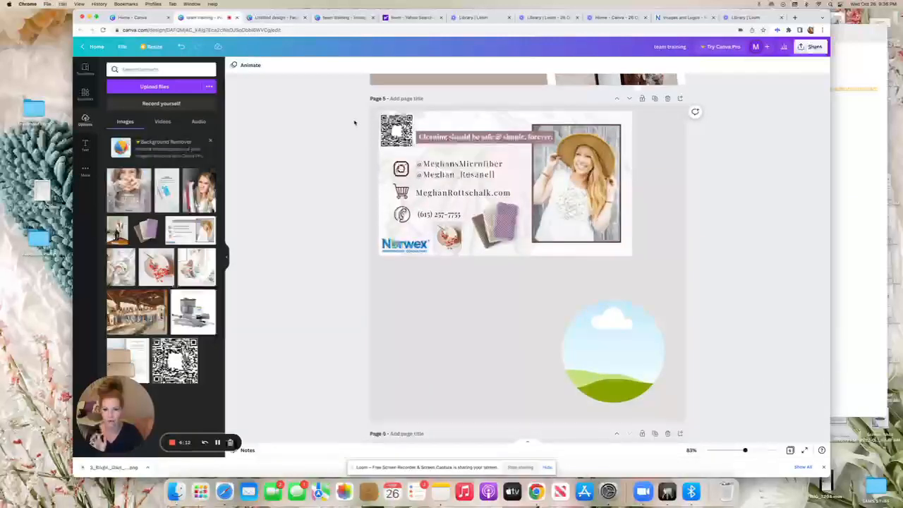
left_click_drag(354, 119, 640, 267)
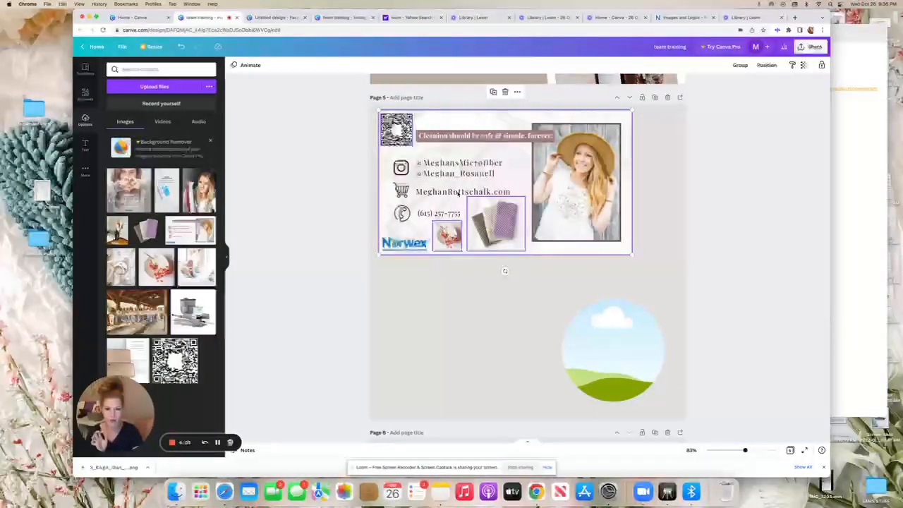
left_click(741, 65)
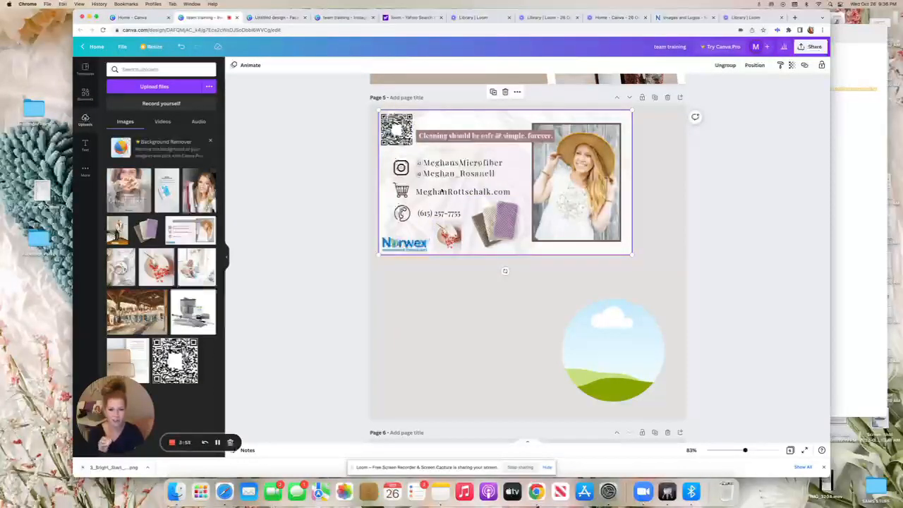
left_click(342, 188)
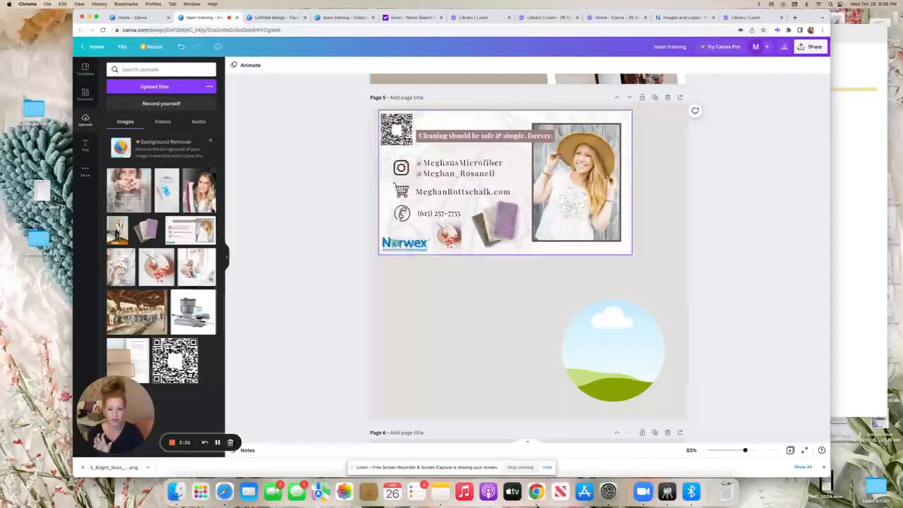
mouse_move(457, 181)
left_mouse_down()
mouse_move(487, 192)
mouse_move(495, 260)
mouse_move(413, 282)
mouse_move(464, 162)
mouse_move(462, 183)
left_mouse_up()
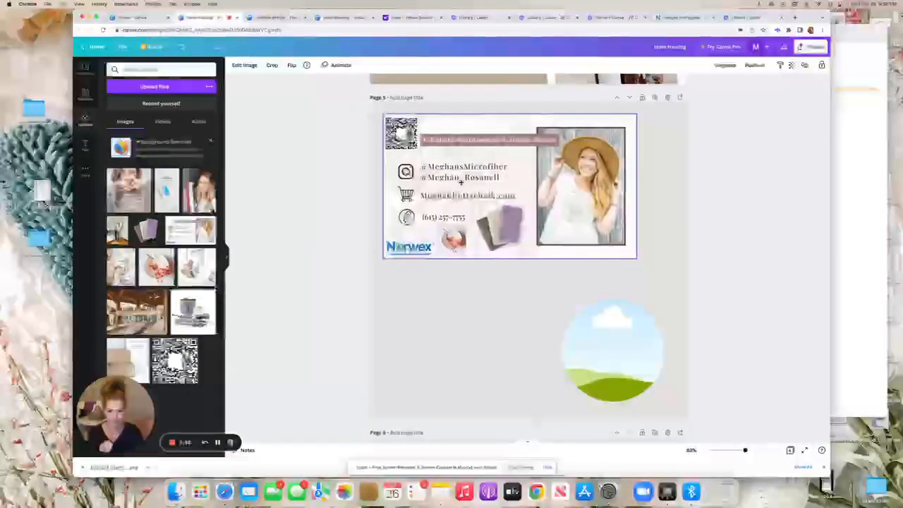
left_click(344, 204)
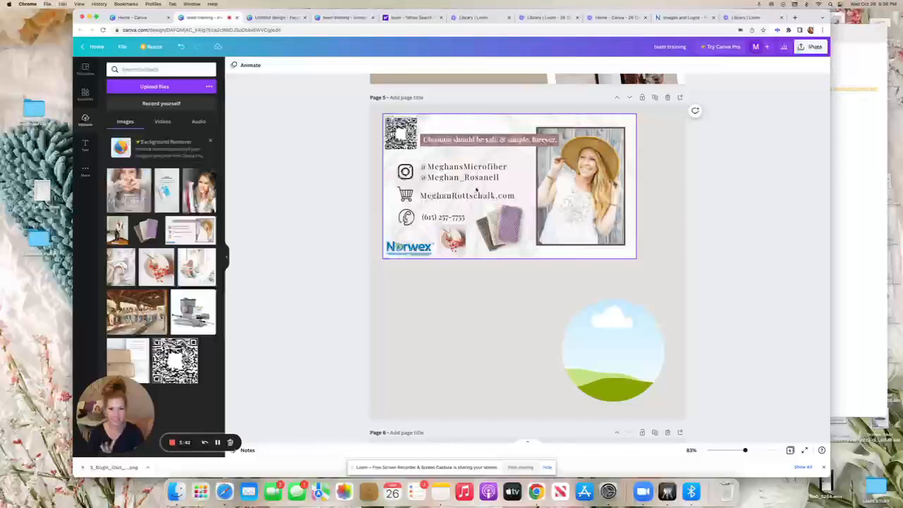
Ungroup the card elements, and move the QR code past the card's left edge and back into its upper-left corner
scroll(364, 183, "up", 1)
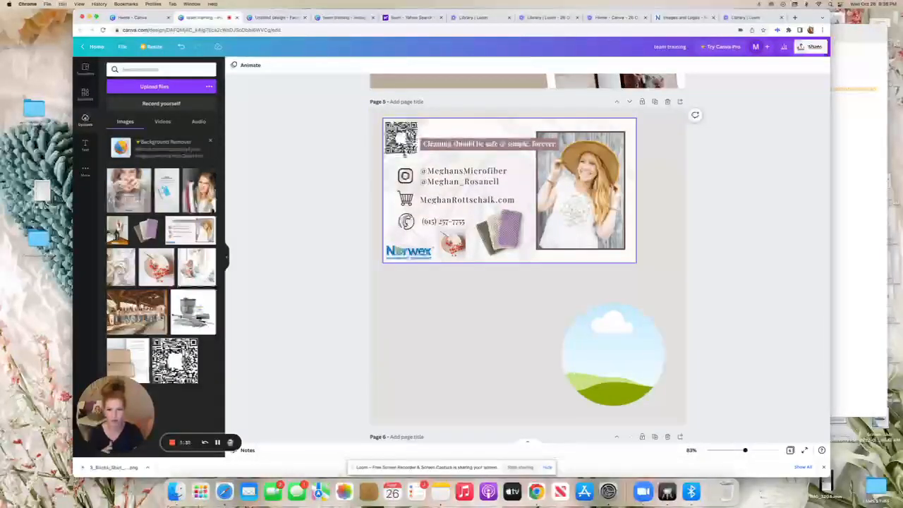
scroll(404, 154, "down", 1)
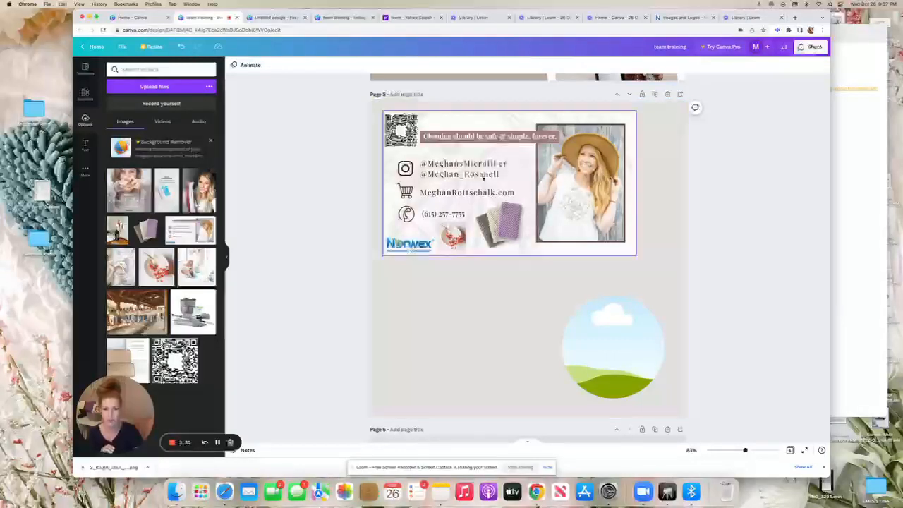
left_click(483, 178)
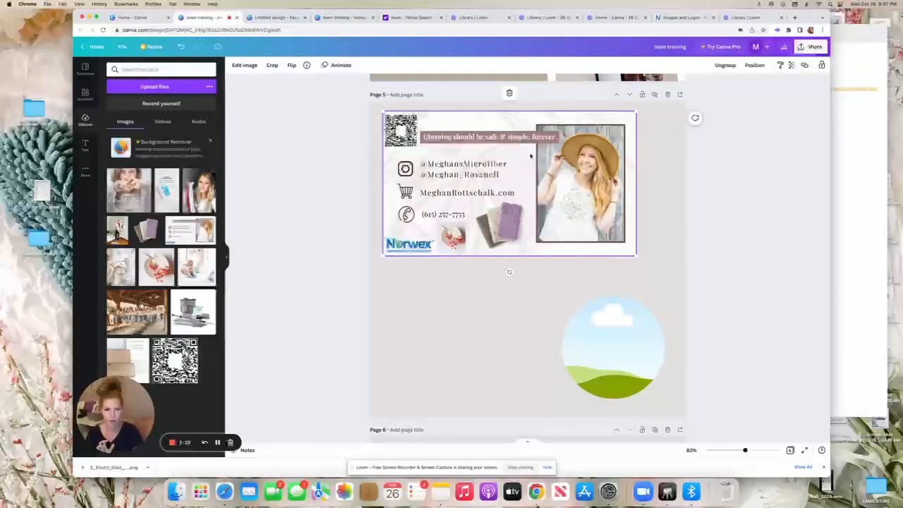
left_click(729, 68)
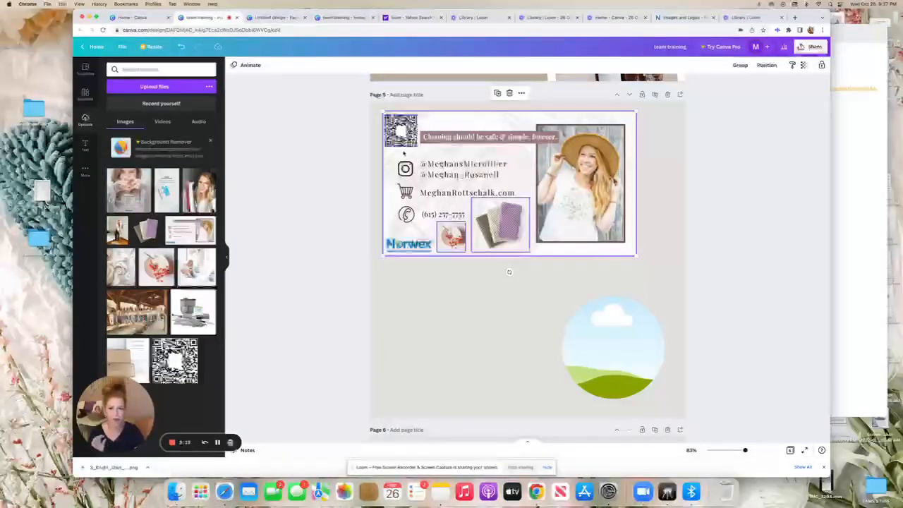
mouse_move(400, 131)
left_mouse_down()
mouse_move(402, 96)
mouse_move(429, 162)
mouse_move(389, 132)
left_mouse_up()
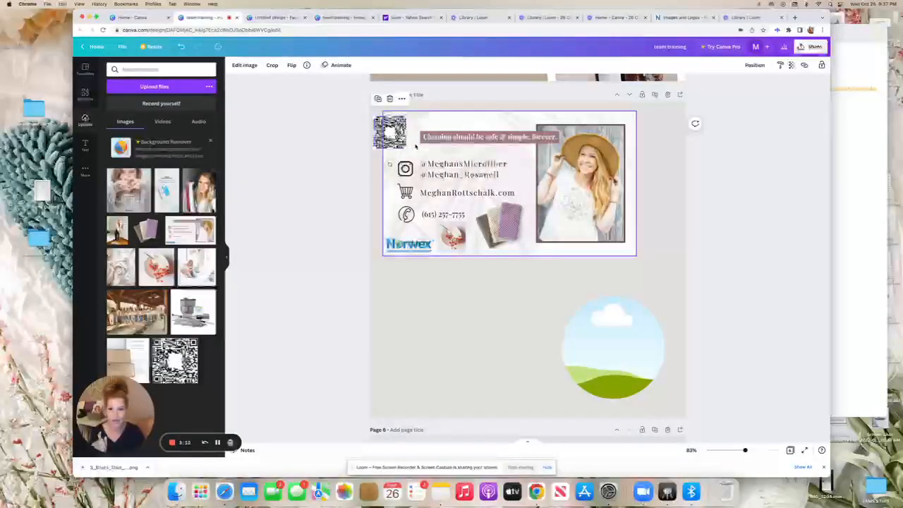
left_click_drag(388, 114, 400, 115)
left_click(724, 235)
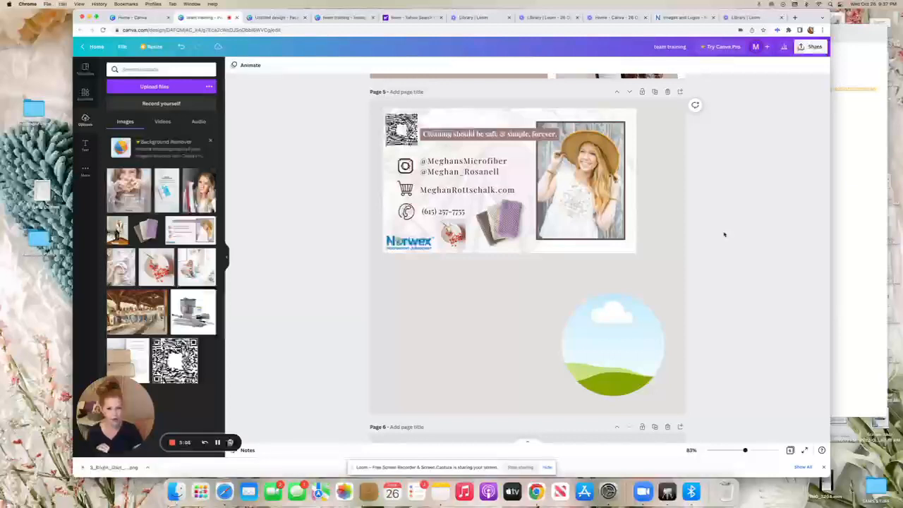
Regroup the card with its QR code and photos, and scale the group down and back up to slightly below its original size
left_click_drag(350, 119, 657, 261)
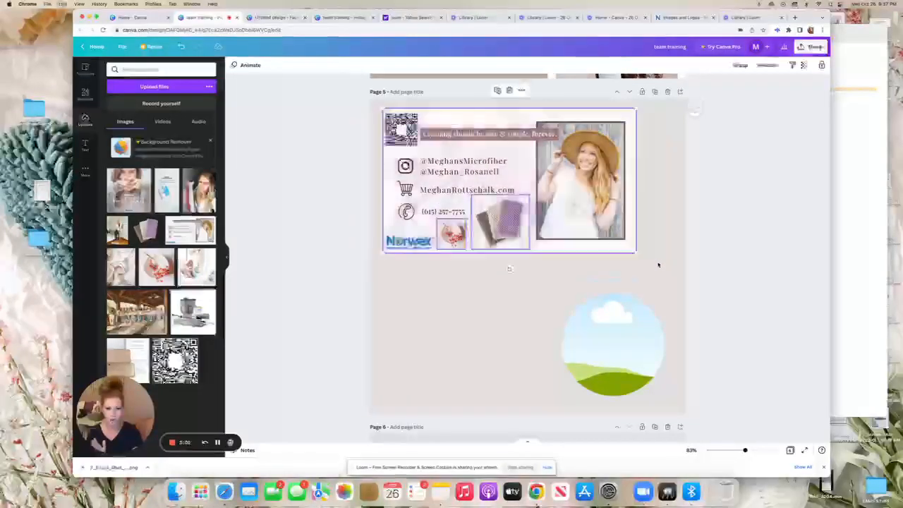
left_click(740, 66)
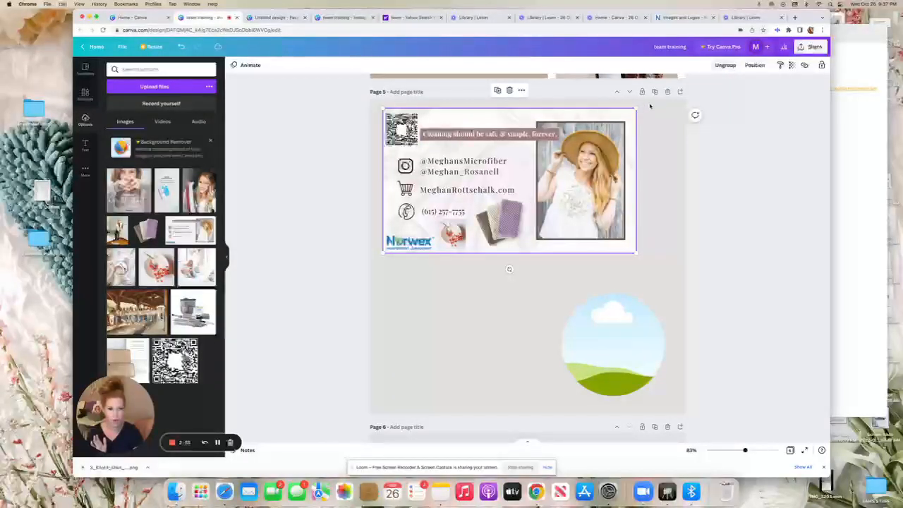
left_click_drag(636, 109, 483, 200)
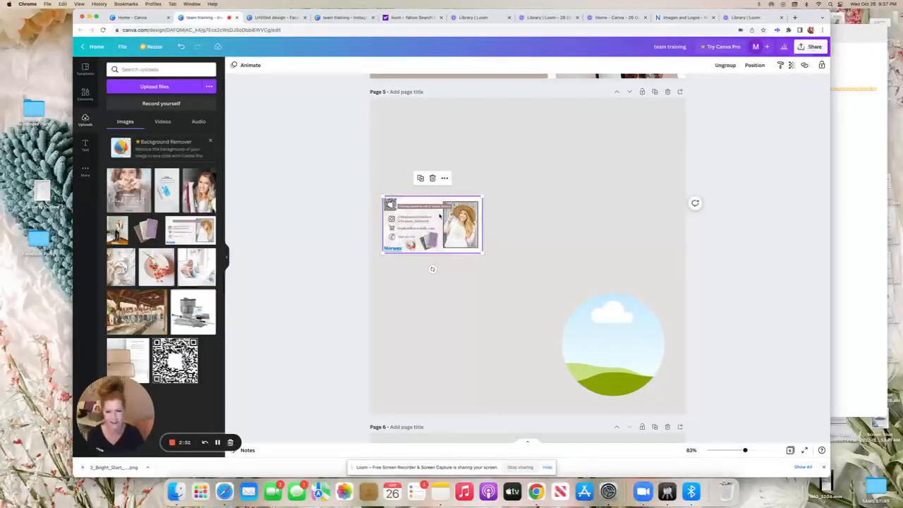
left_click_drag(481, 198, 604, 126)
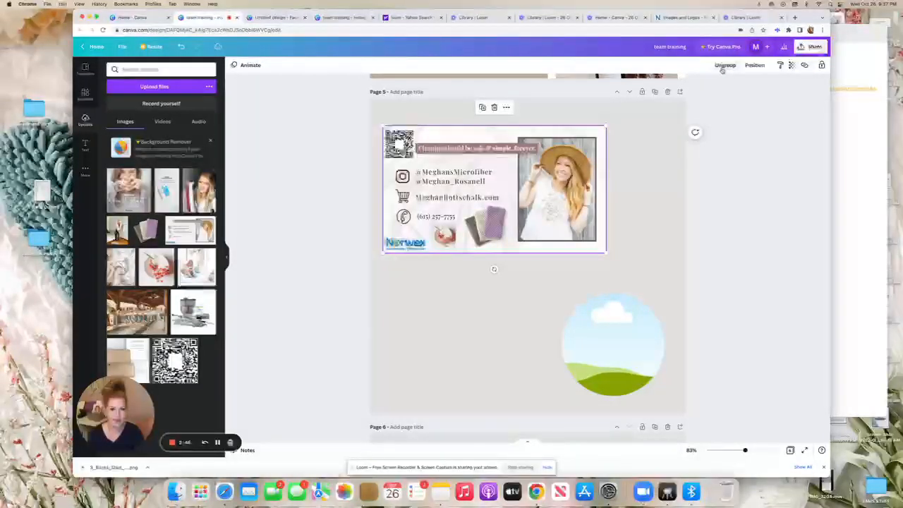
left_click(745, 170)
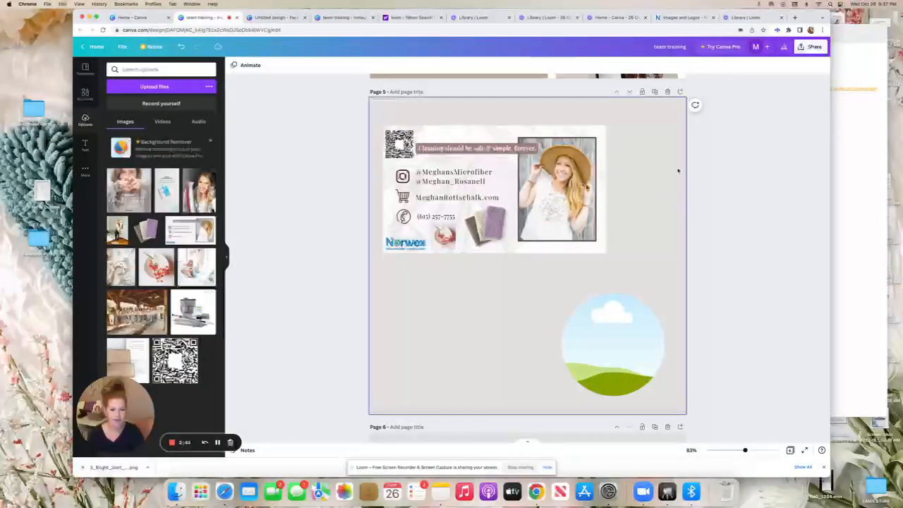
Move the circular frame over the card's lower-right corner and bring it forward in front of the card
left_click(560, 223)
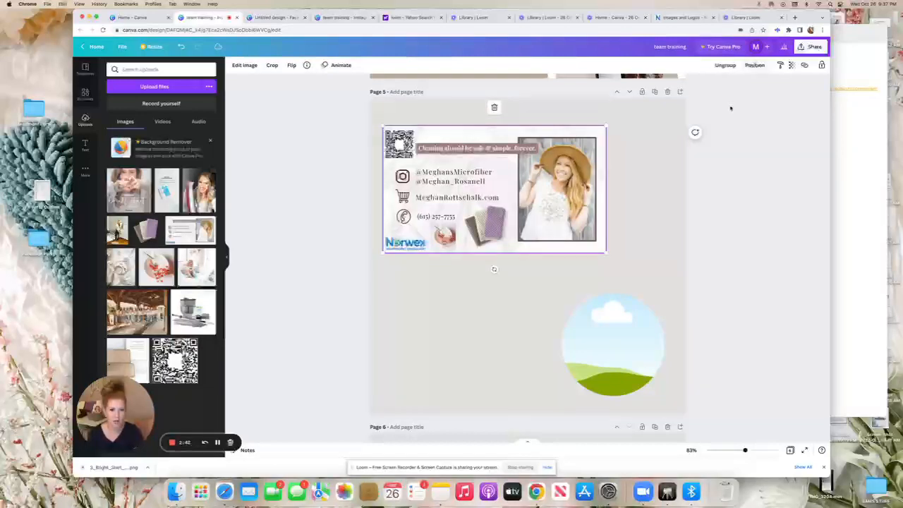
left_click(613, 331)
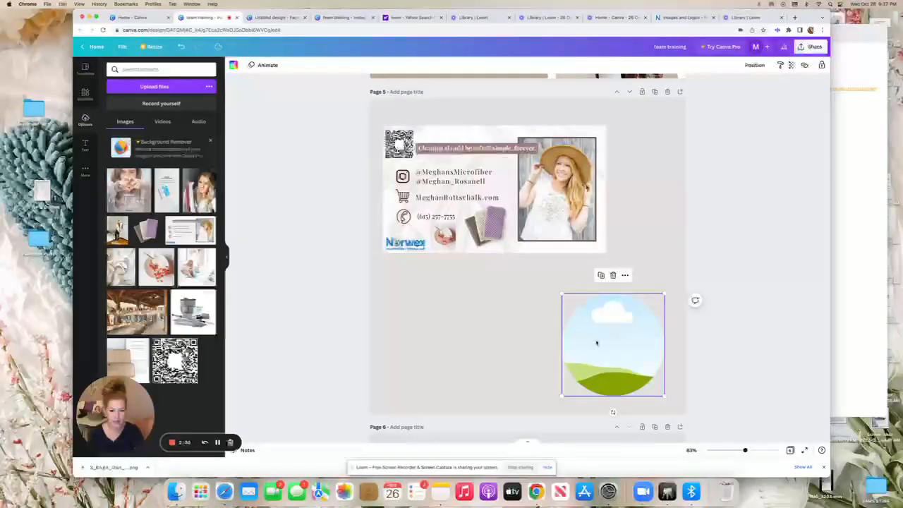
left_click_drag(614, 340, 579, 249)
scroll(588, 257, "down", 1)
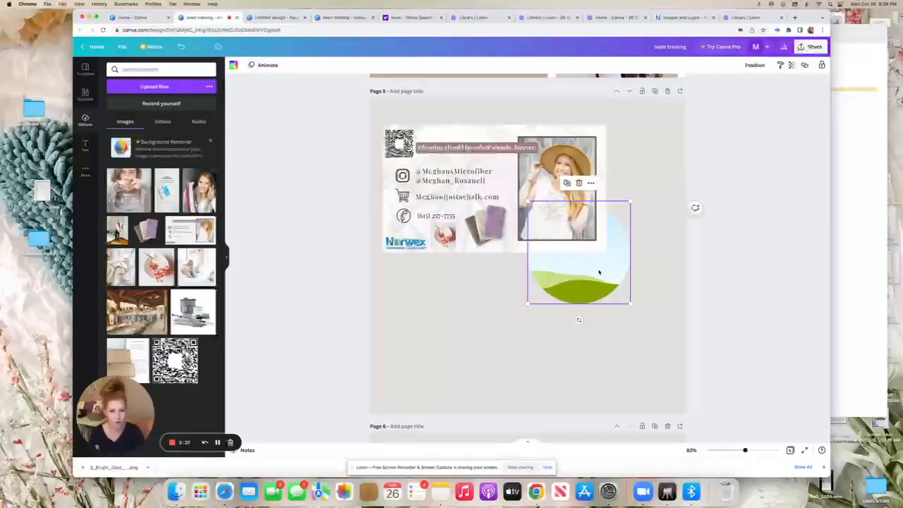
left_click(756, 66)
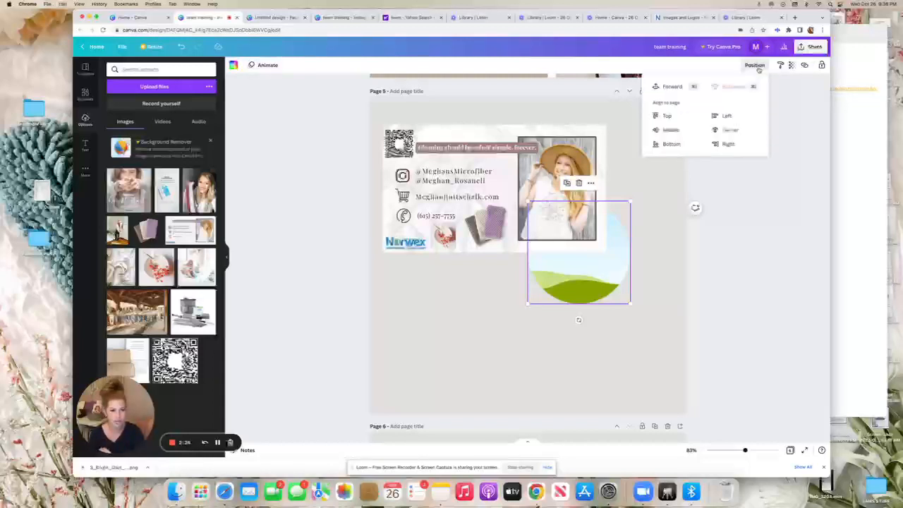
left_click(671, 87)
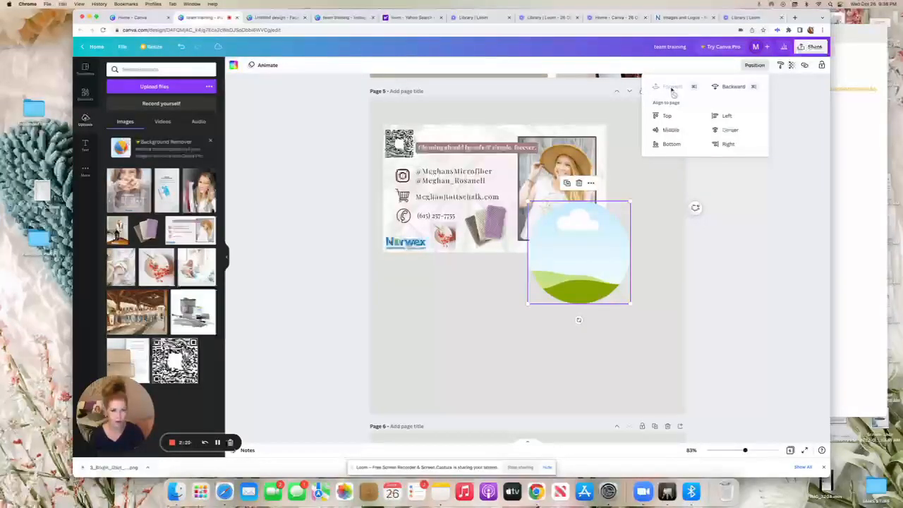
Send the circular frame backward behind the card, and move it off the card to the empty lower-right area of page 5
left_click(734, 88)
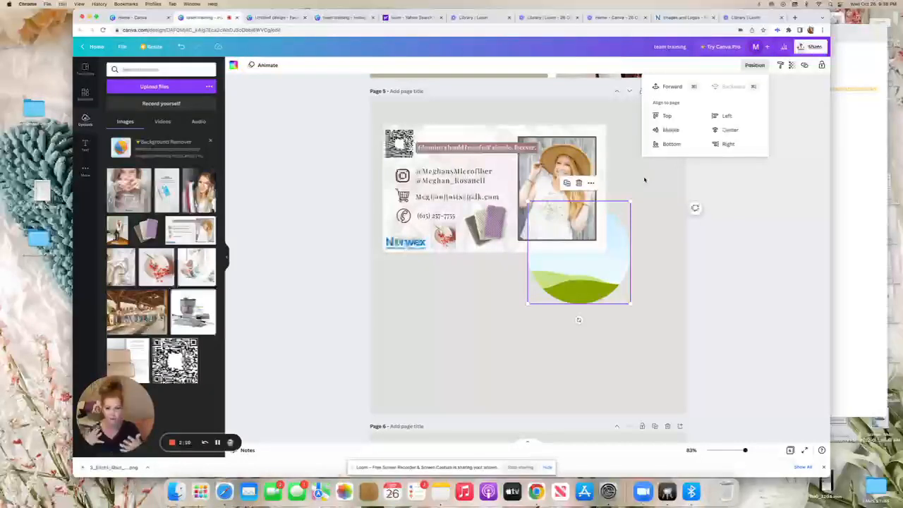
left_click(712, 231)
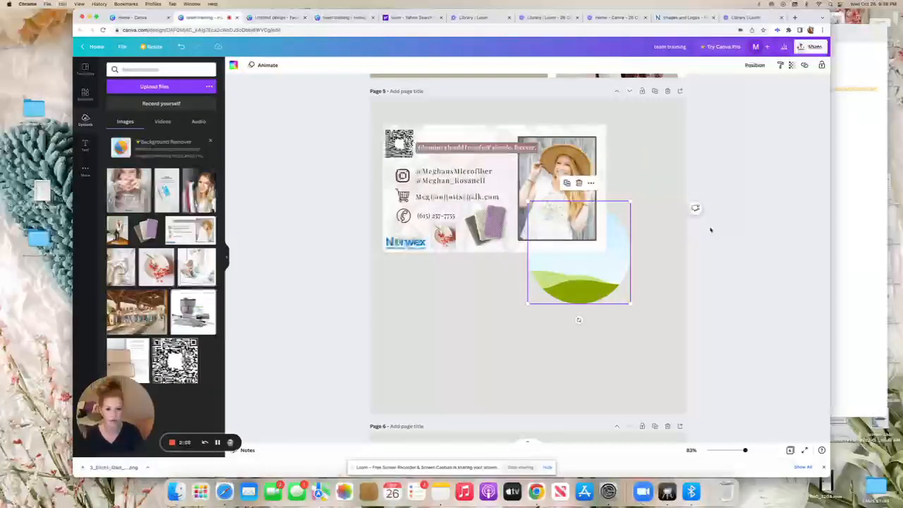
left_click(711, 230)
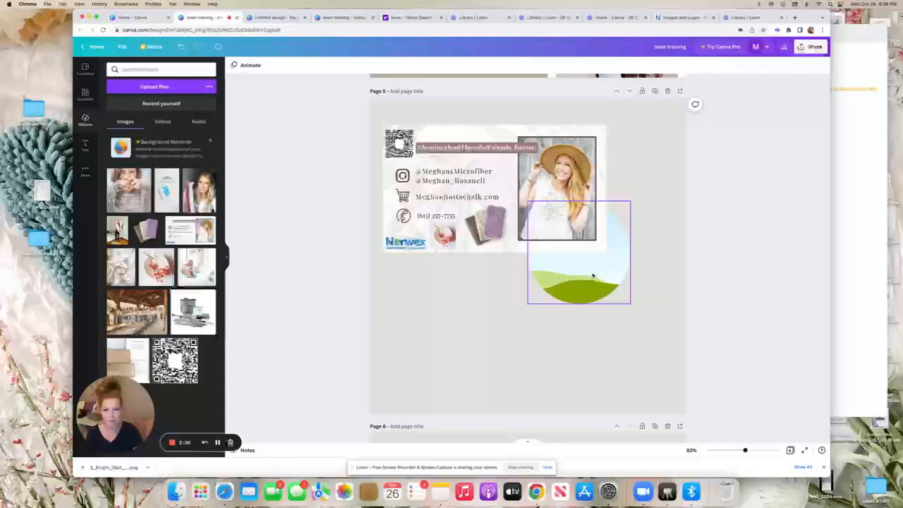
left_click_drag(592, 275, 611, 345)
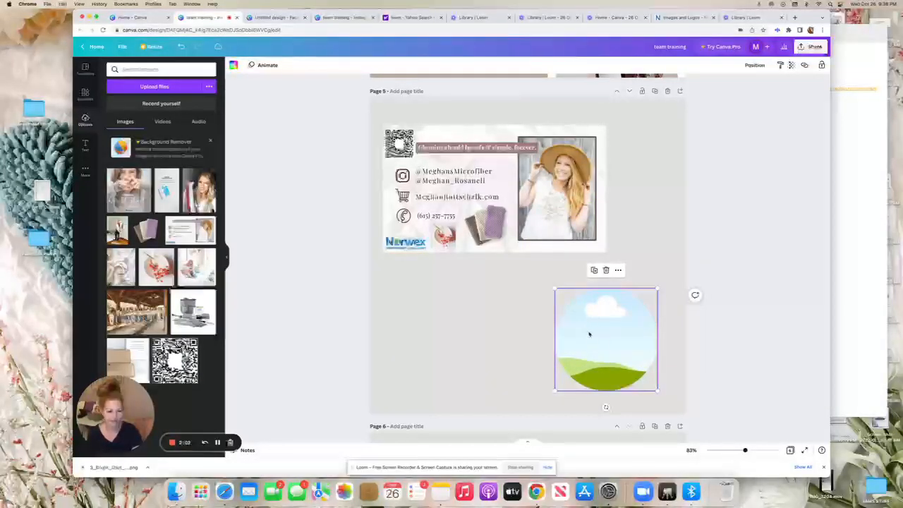
Add a bordered portrait frame overlapping the card's lower edge and a brush-stroke frame over the card's portrait on page 5
scroll(588, 332, "up", 1)
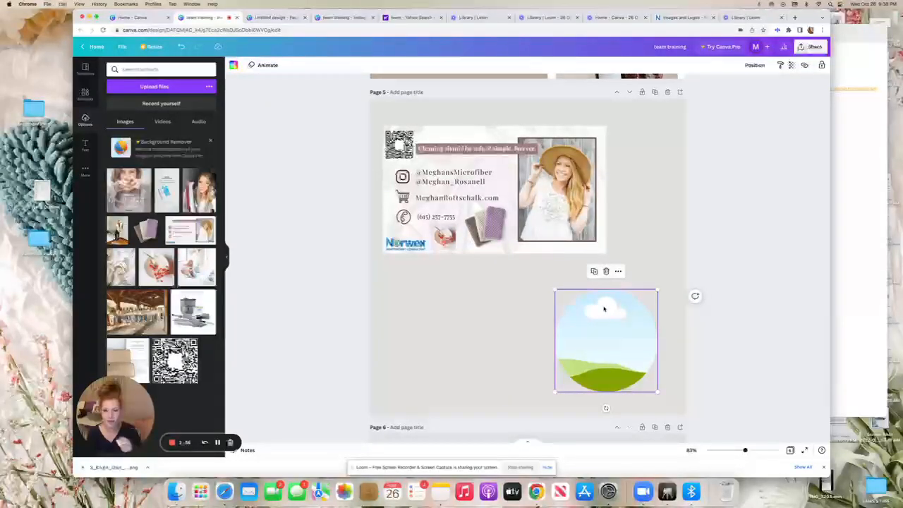
scroll(603, 308, "down", 1)
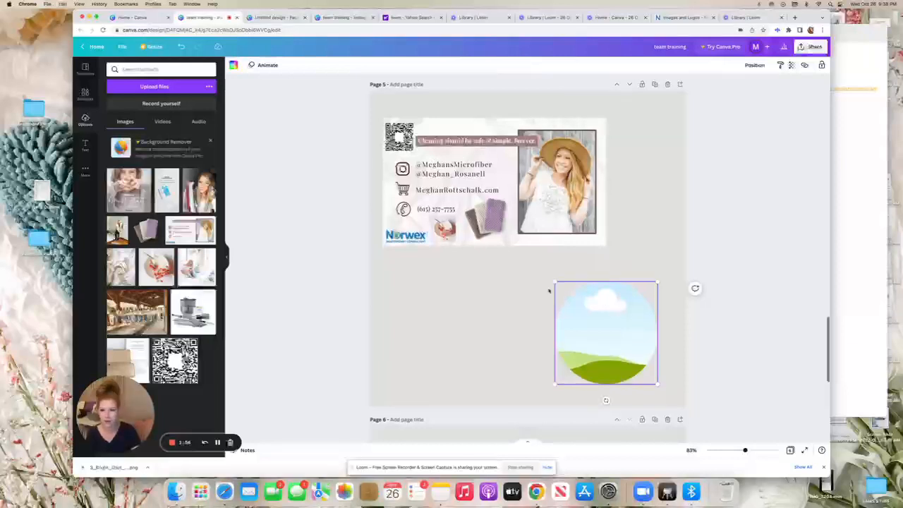
left_click(84, 100)
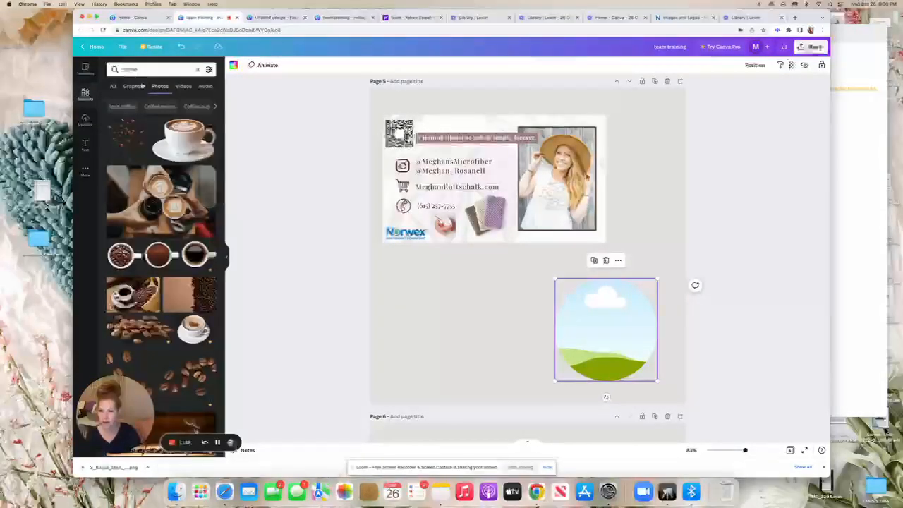
left_click(88, 95)
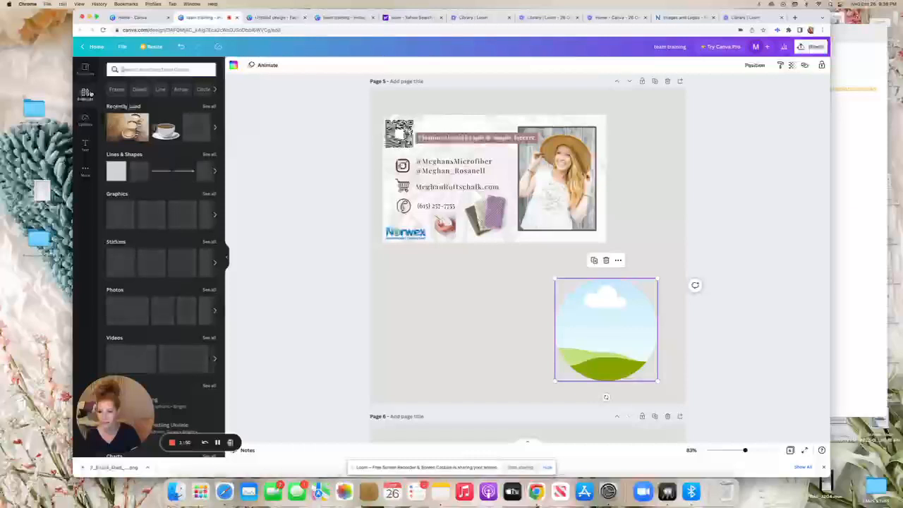
scroll(157, 198, "down", 1)
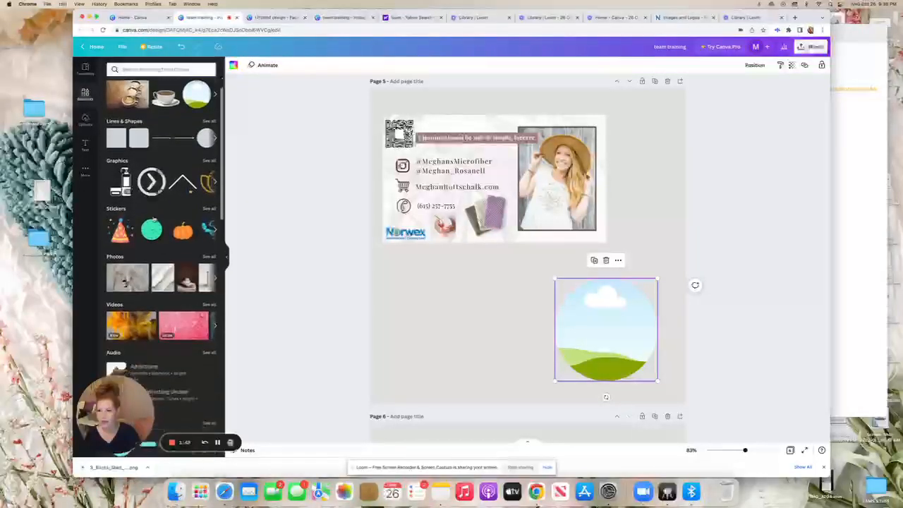
scroll(145, 172, "up", 1)
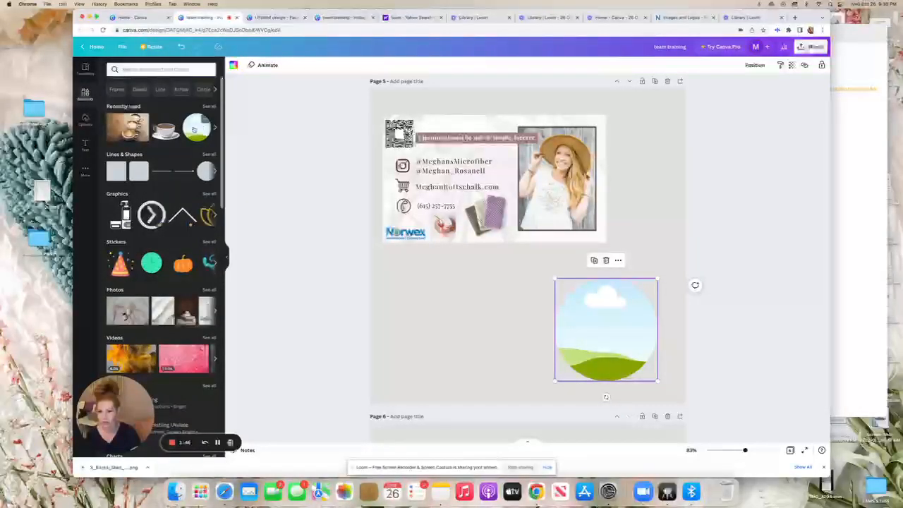
scroll(143, 290, "down", 15)
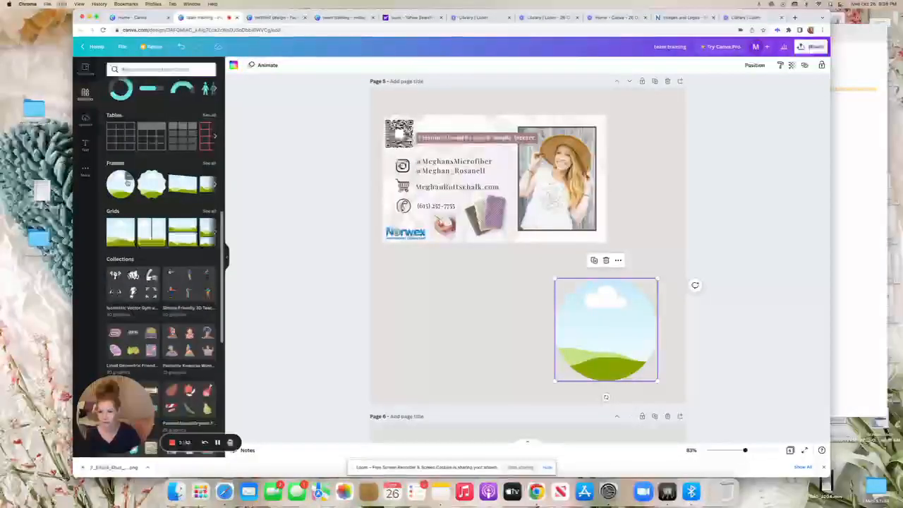
left_click(207, 164)
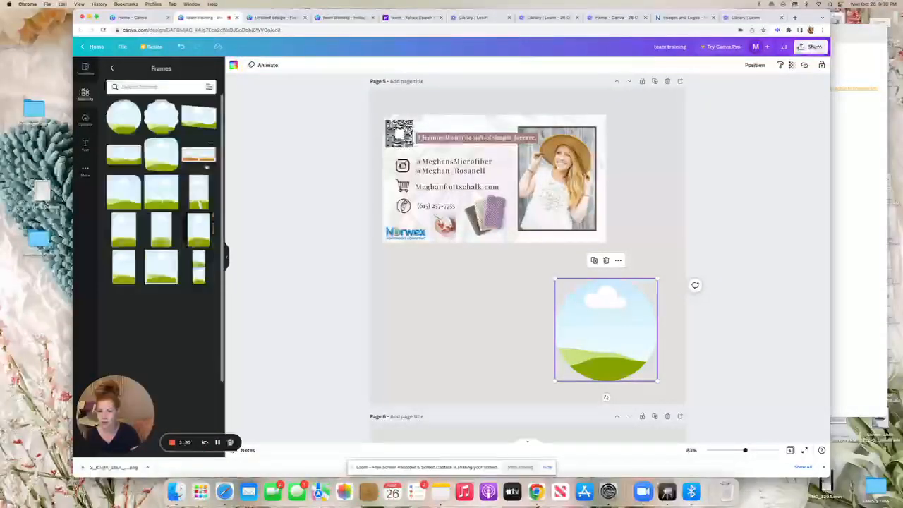
scroll(154, 154, "down", 5)
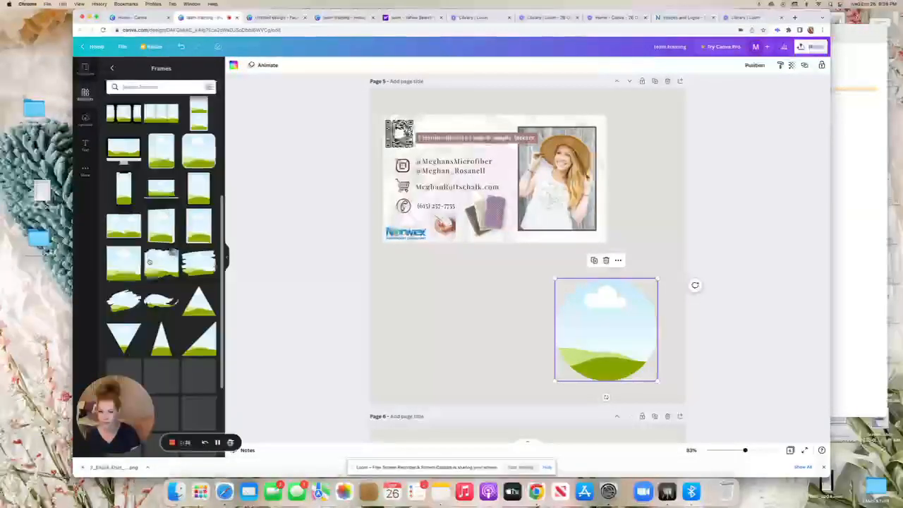
left_click(192, 226)
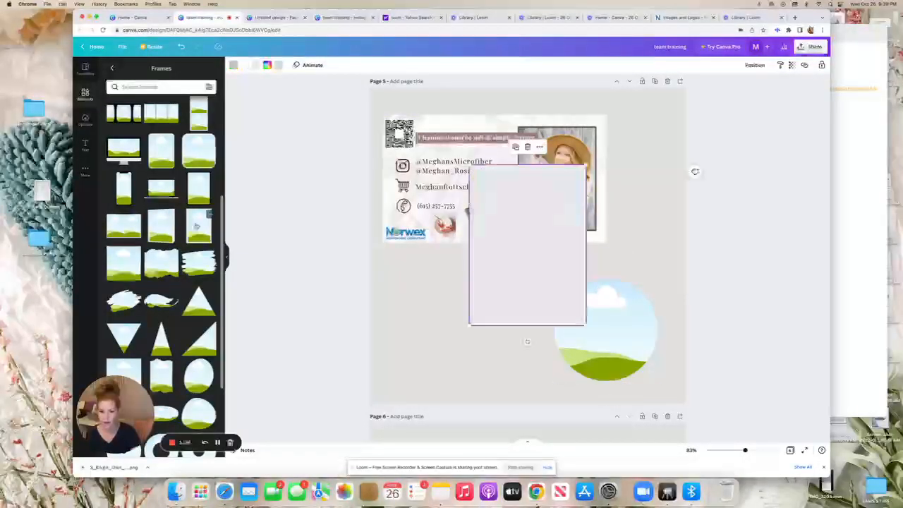
left_click_drag(501, 288, 436, 349)
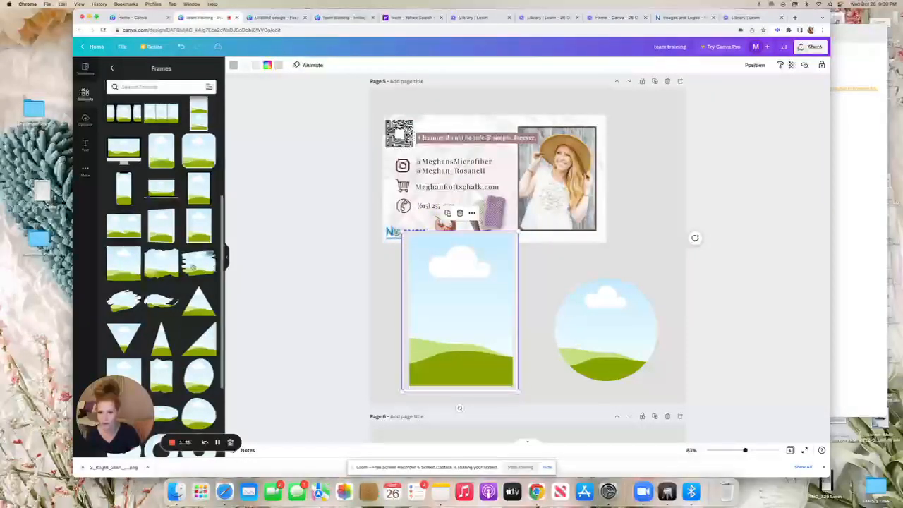
left_click(194, 266)
mouse_move(512, 245)
left_mouse_down()
mouse_move(550, 254)
mouse_move(593, 223)
mouse_move(583, 203)
left_mouse_up()
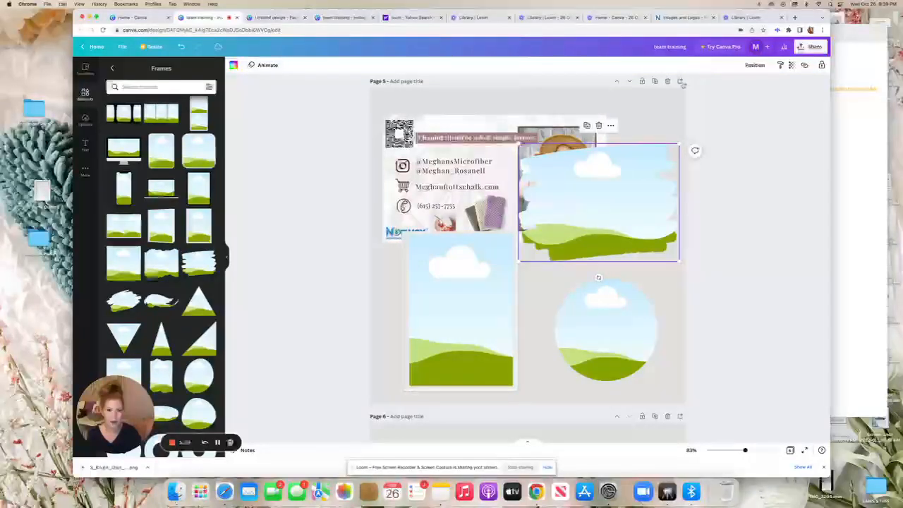
Insert a blank page after page 5 and add an upright triangle frame to it
left_click(680, 82)
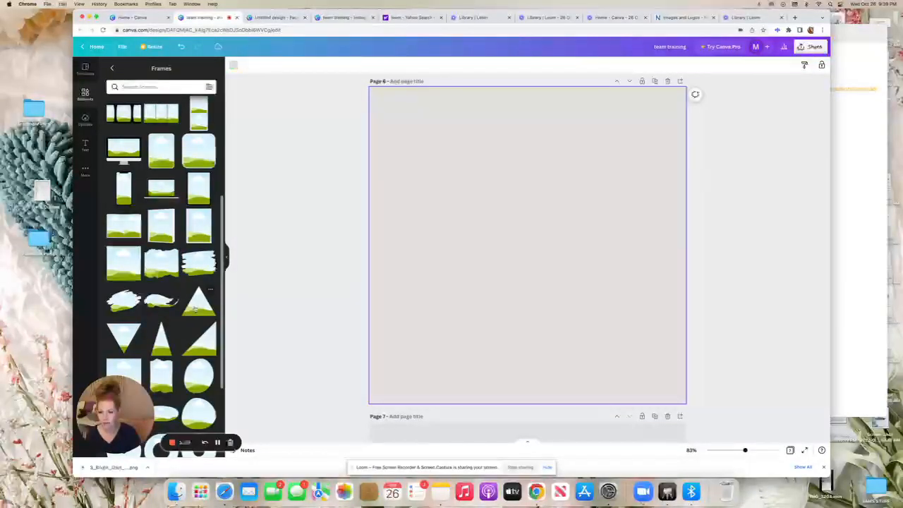
left_click(196, 308)
Add a letter M frame in the new page's upper-left area and delete the triangle frame
scroll(141, 310, "down", 4)
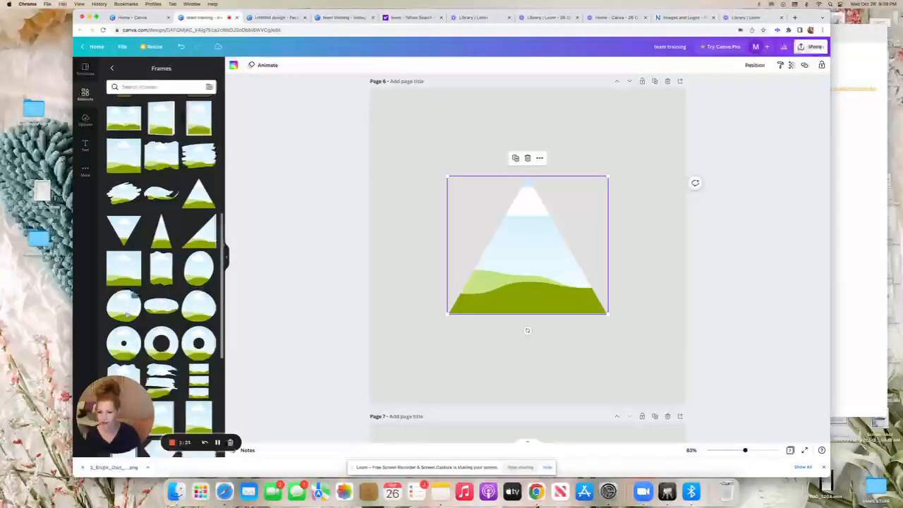
scroll(127, 314, "down", 10)
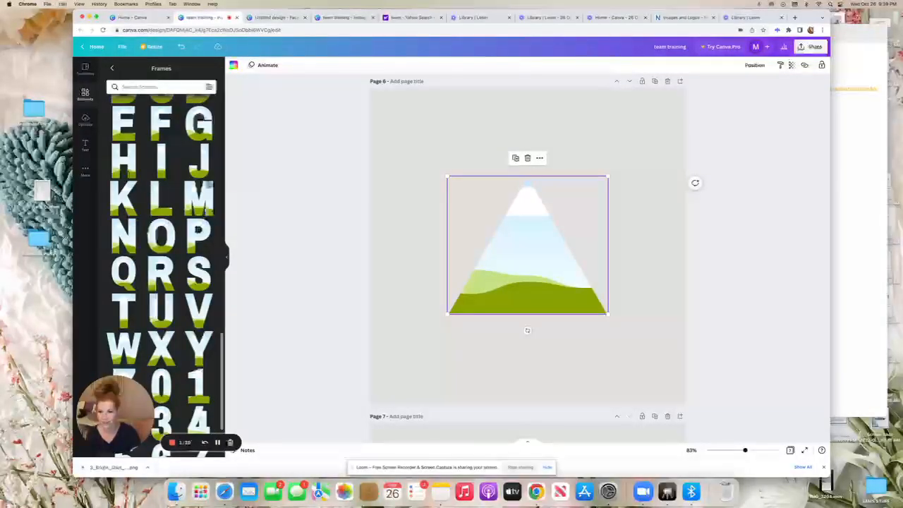
left_click(204, 189)
left_click_drag(564, 196, 497, 155)
left_click(565, 268)
key("Delete")
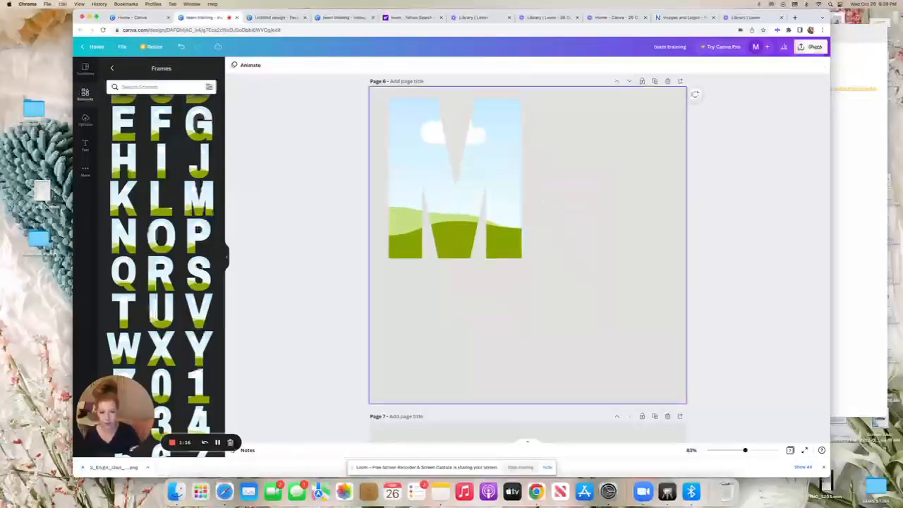
Scale the letter M frame down to about half its size and fill it with the uploaded coffee cup photo
left_click(489, 181)
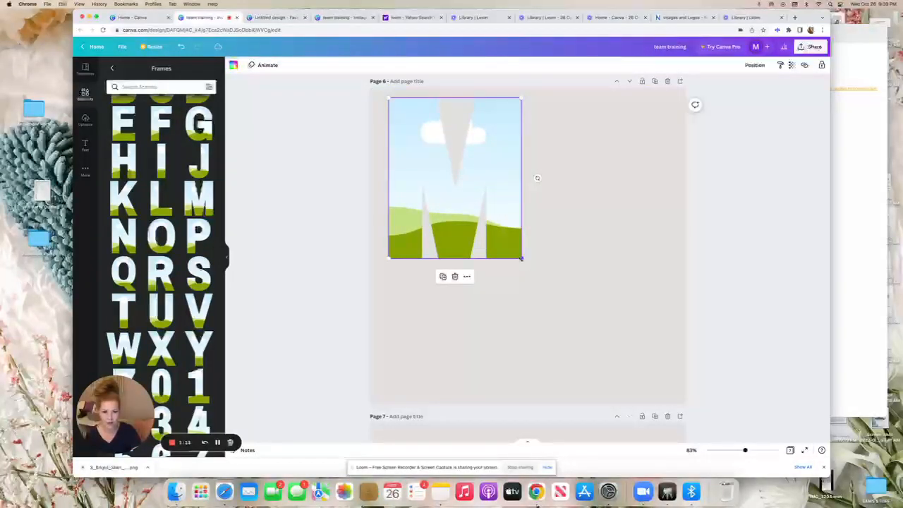
left_click_drag(520, 258, 457, 181)
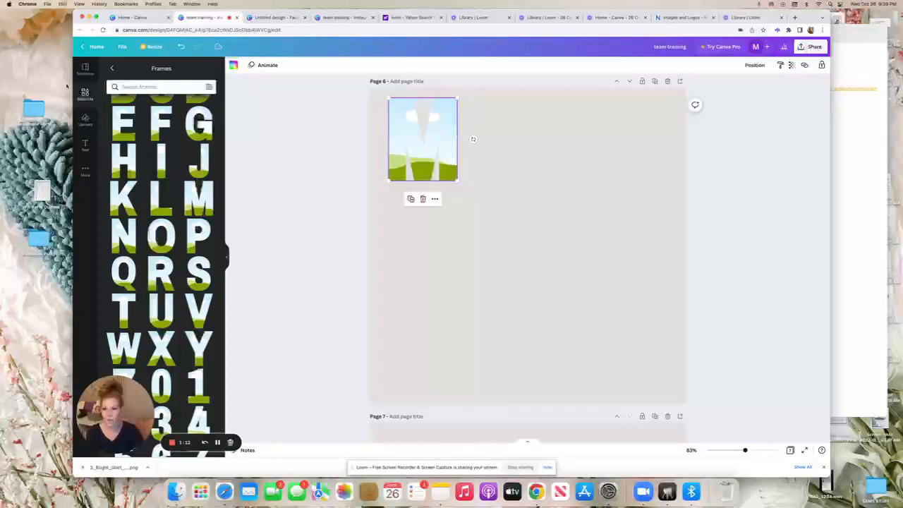
left_click(85, 120)
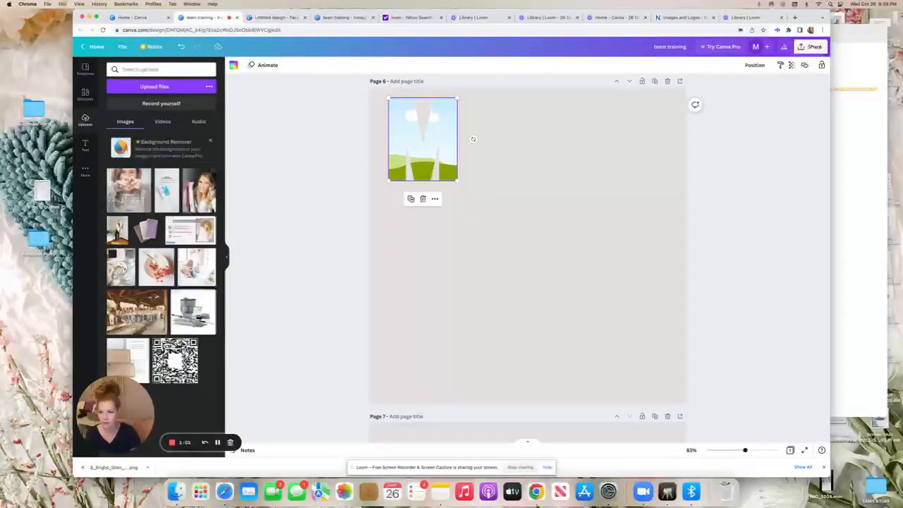
left_click_drag(160, 261, 493, 232)
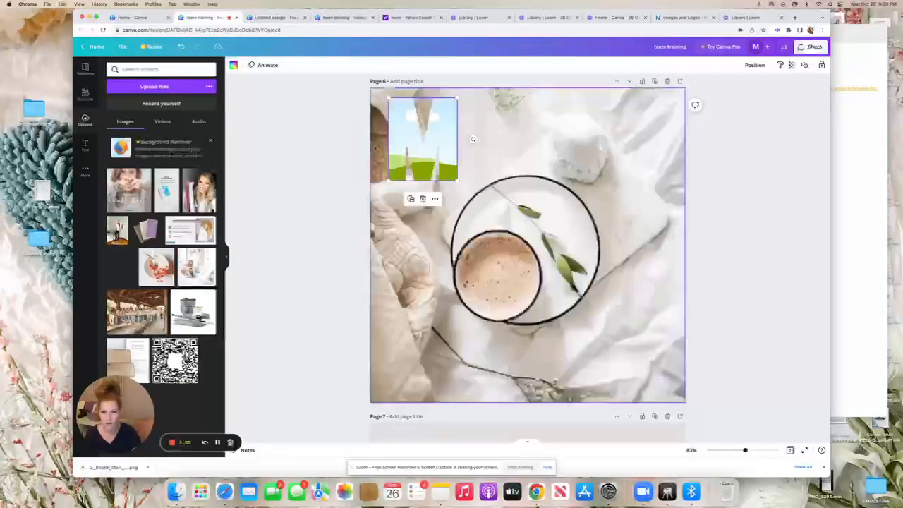
left_click_drag(386, 148, 390, 148)
left_click(556, 185)
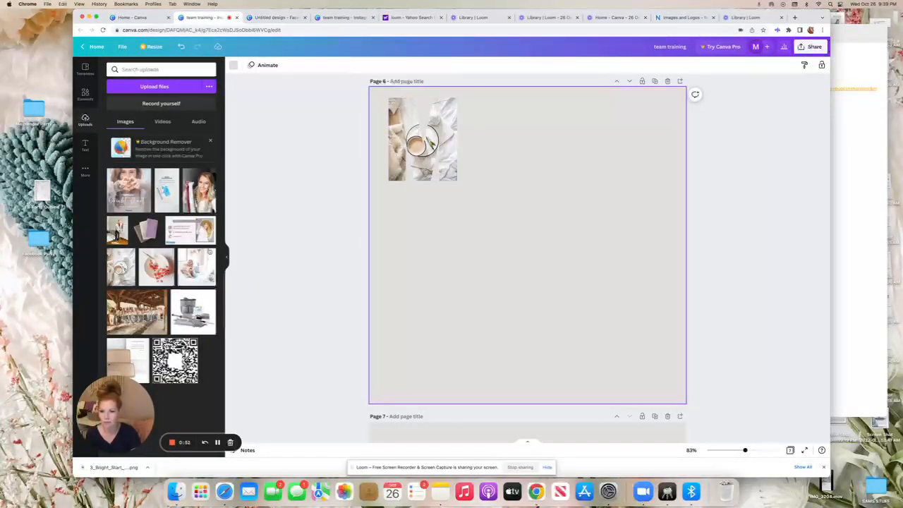
Add a circular frame to the middle of page 6 and fill it with the uploaded photo of the woman holding a mop
left_click(83, 100)
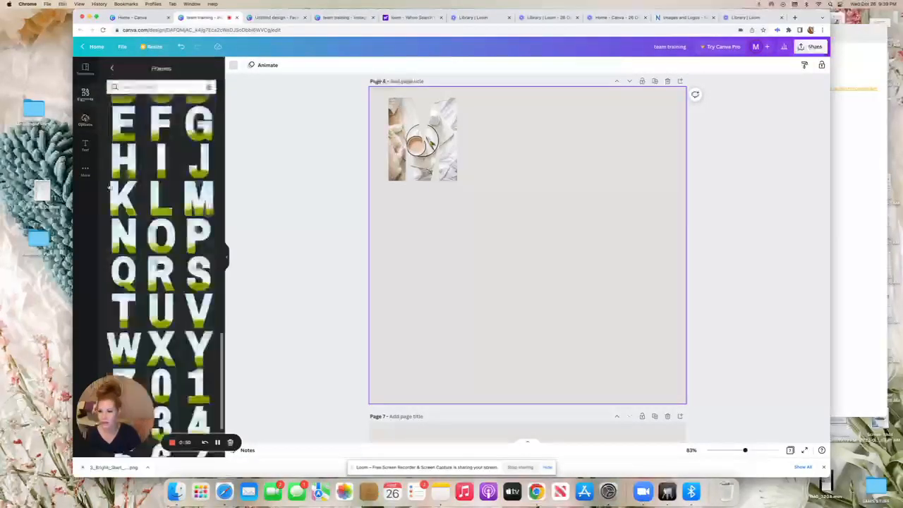
scroll(161, 231, "up", 1)
scroll(166, 235, "up", 10)
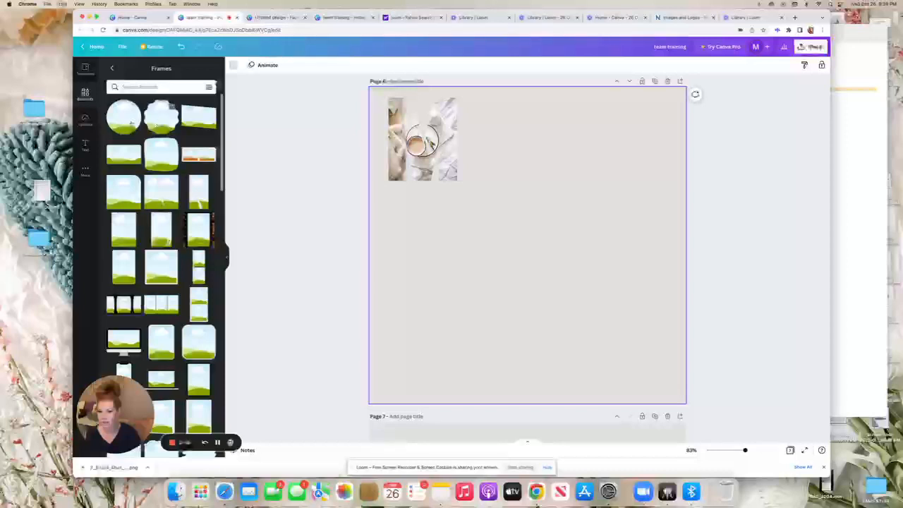
left_click(124, 117)
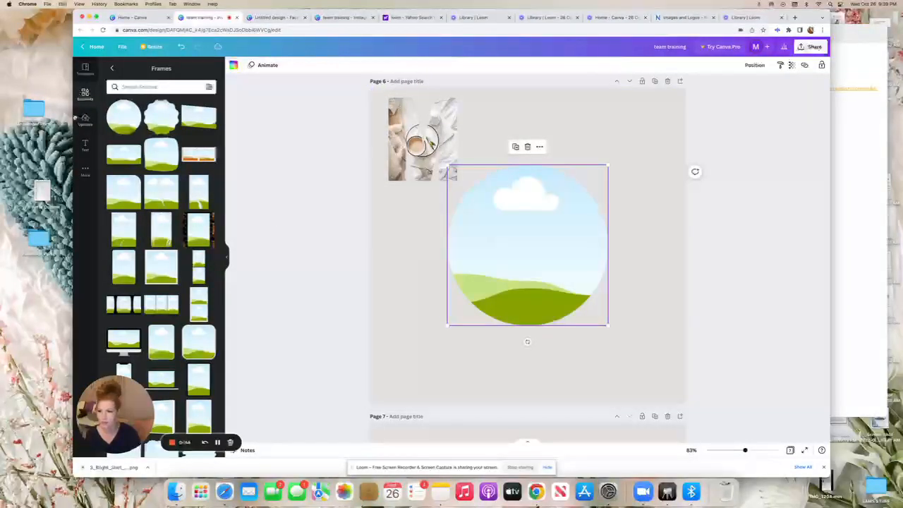
left_click(85, 124)
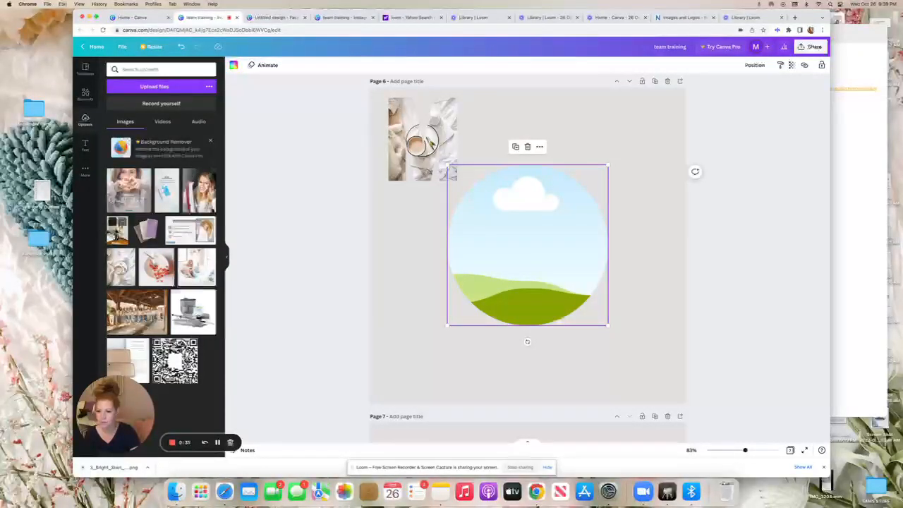
left_click_drag(115, 236, 454, 238)
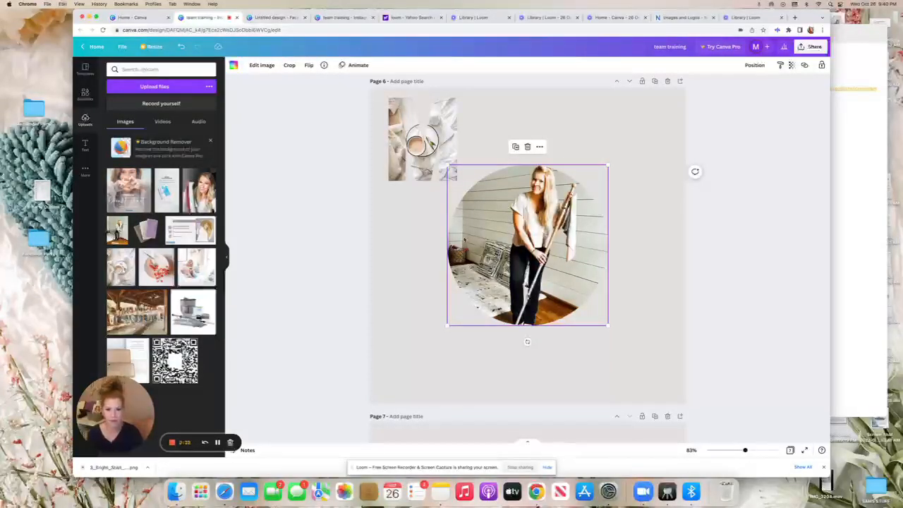
Enlarge the photo inside page 6's circular frame and reposition it so the woman's face and upper body fill the circle
scroll(492, 220, "down", 1)
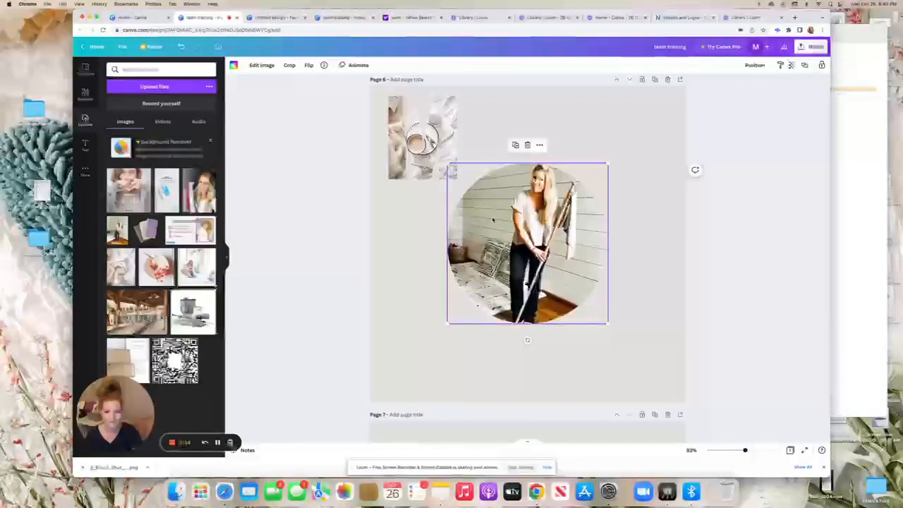
double_click(492, 220)
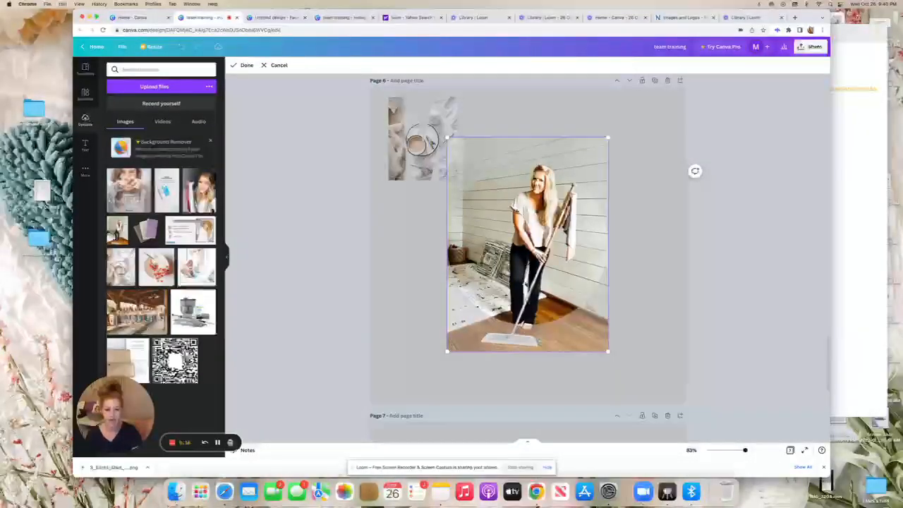
left_click_drag(516, 226, 492, 233)
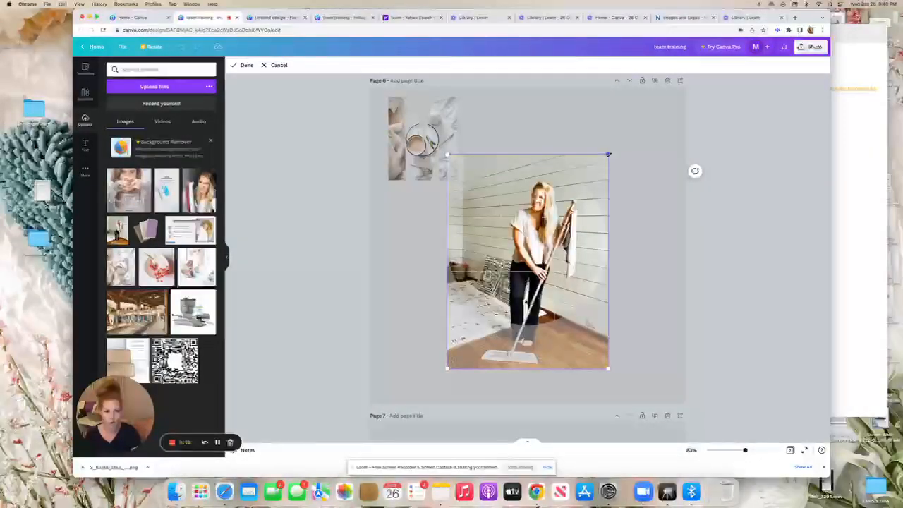
left_click_drag(608, 154, 729, 110)
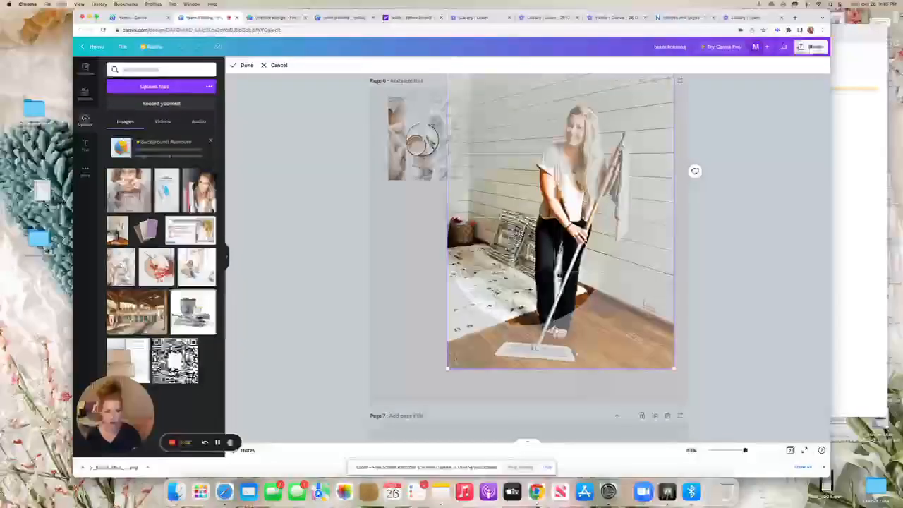
left_click_drag(559, 272, 500, 348)
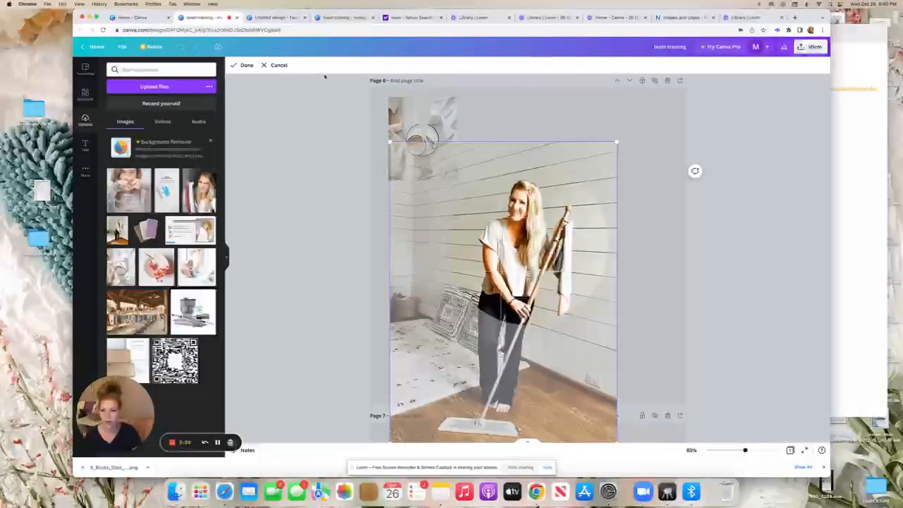
left_click(245, 65)
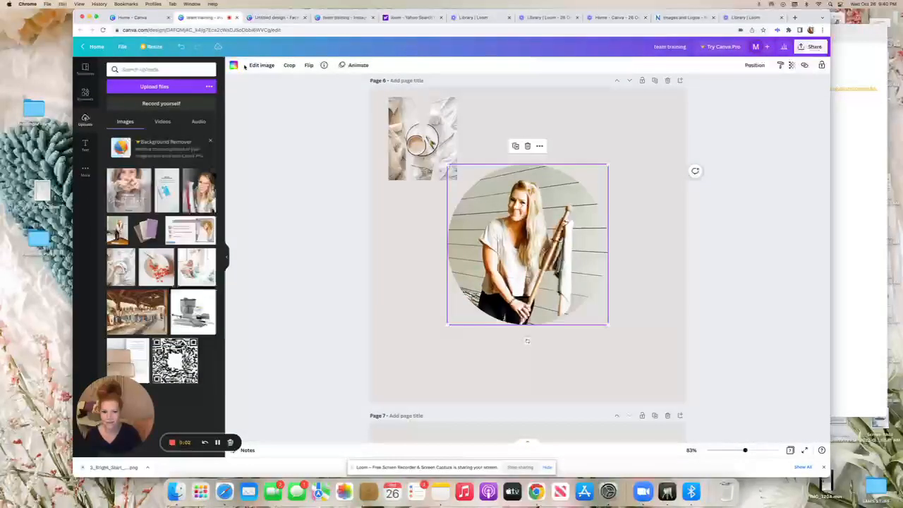
left_click(298, 171)
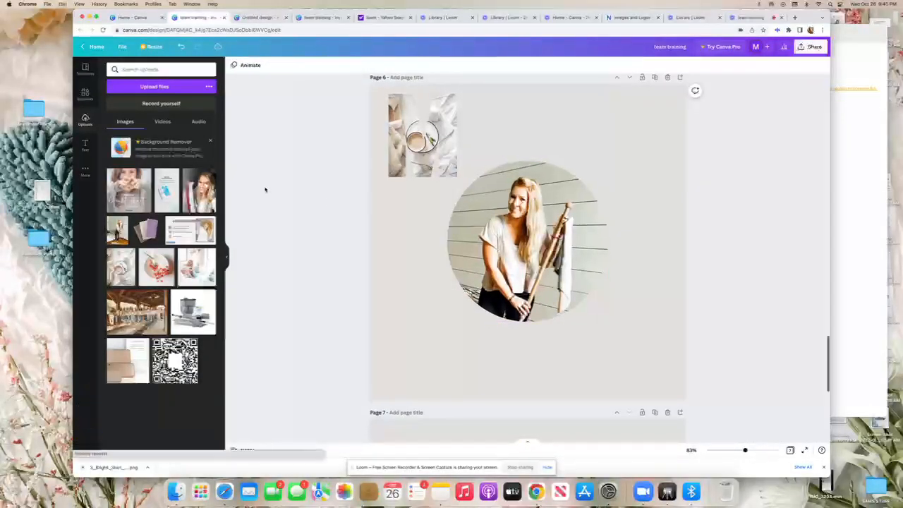
Zoom out to 43% and look over the pages of the team training design
scroll(319, 187, "up", 1)
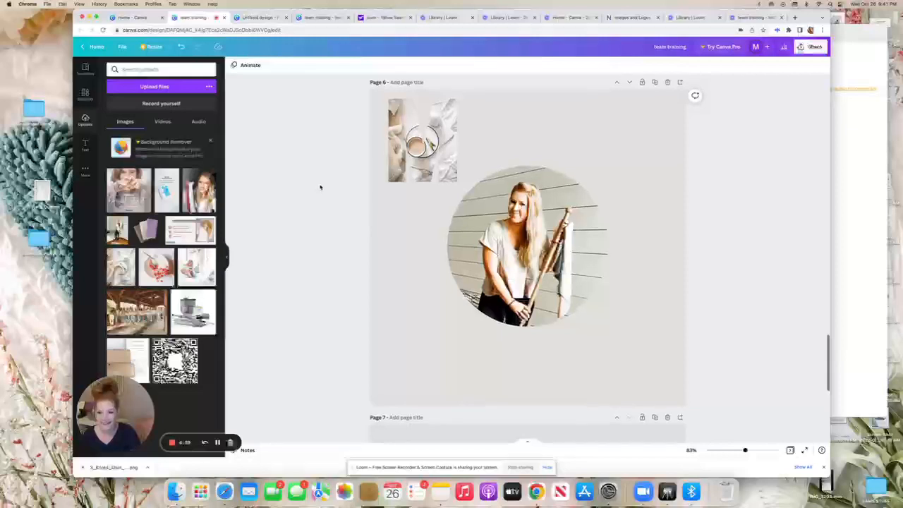
scroll(310, 184, "down", 1)
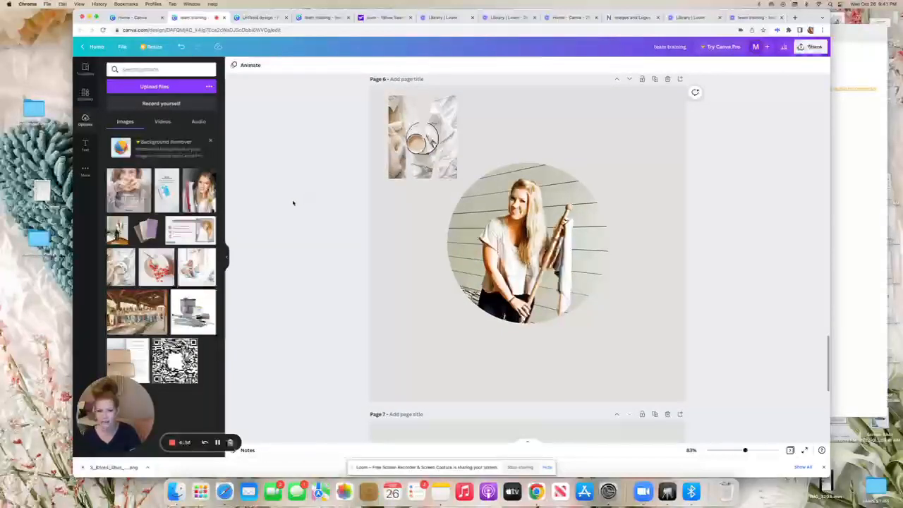
scroll(298, 201, "down", 1)
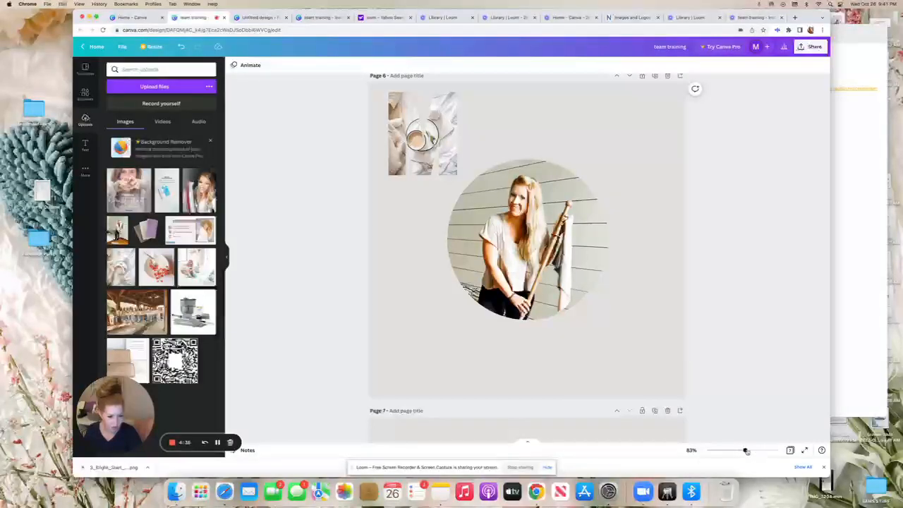
left_click_drag(745, 450, 733, 450)
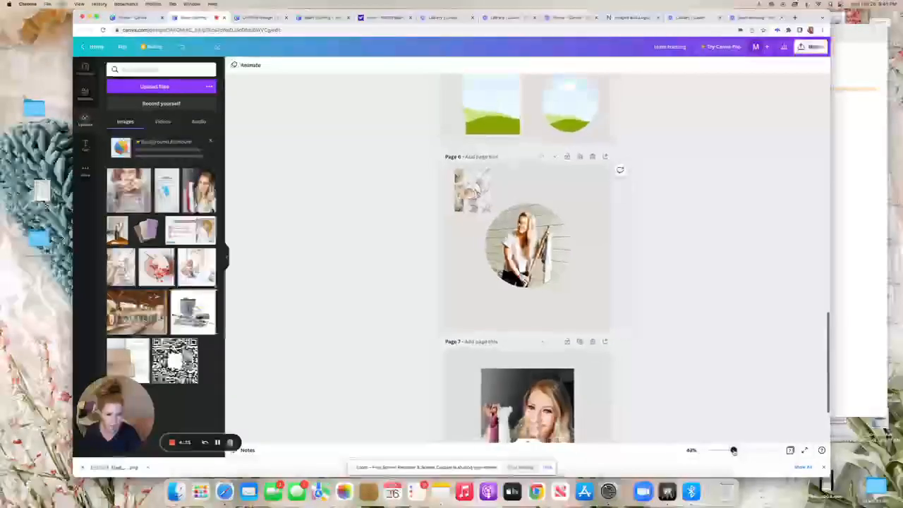
scroll(647, 333, "down", 3)
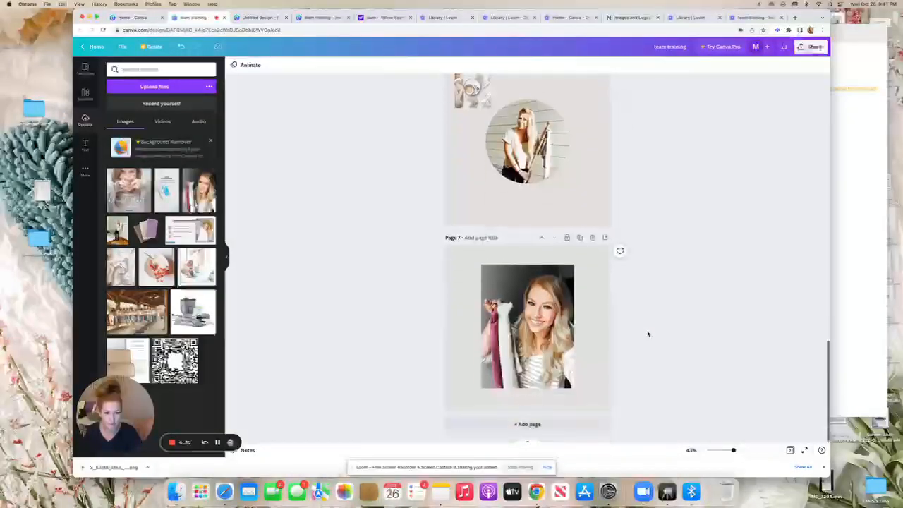
scroll(648, 333, "up", 10)
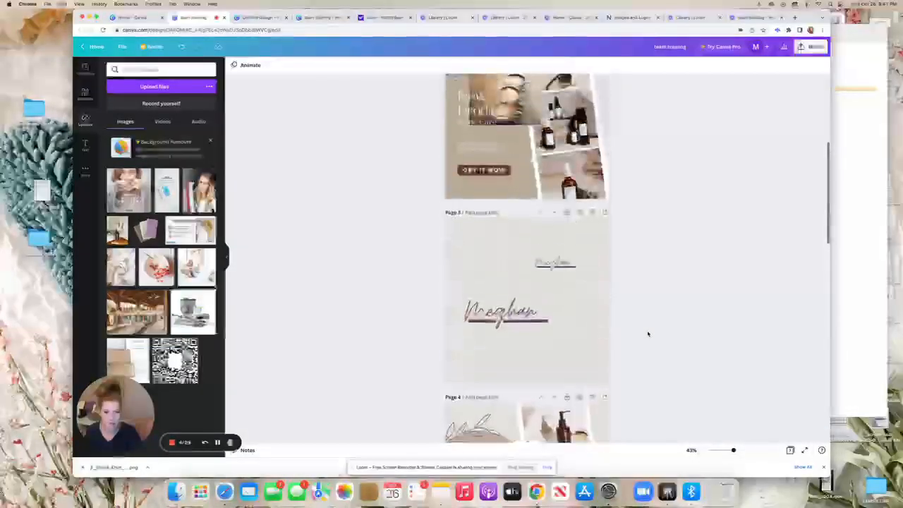
scroll(647, 333, "down", 3)
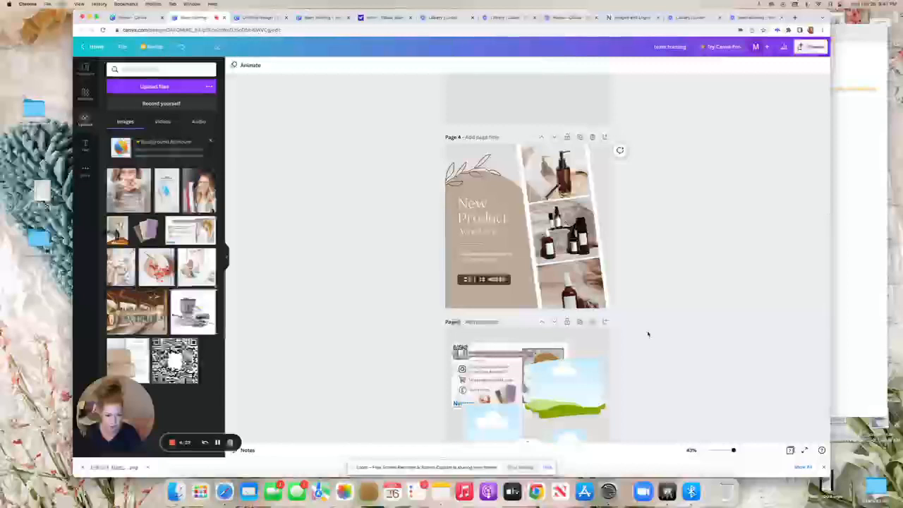
scroll(647, 334, "down", 5)
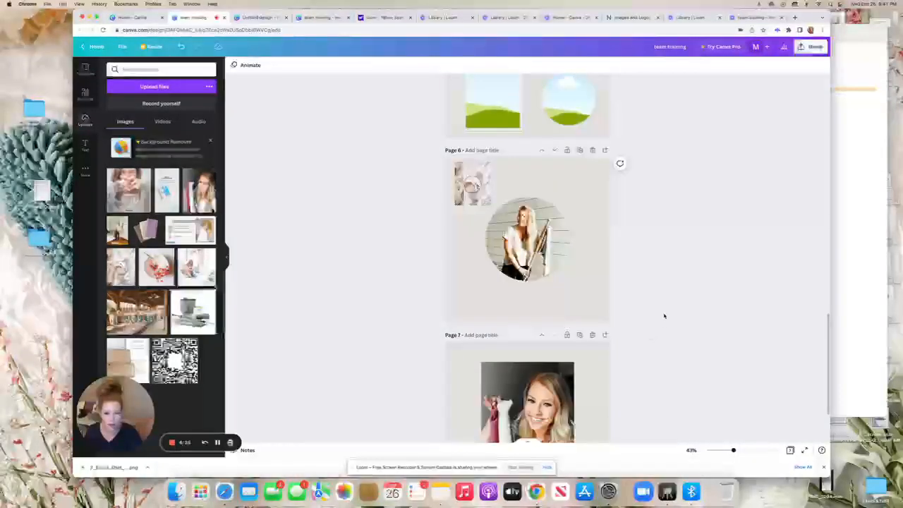
scroll(664, 316, "up", 2)
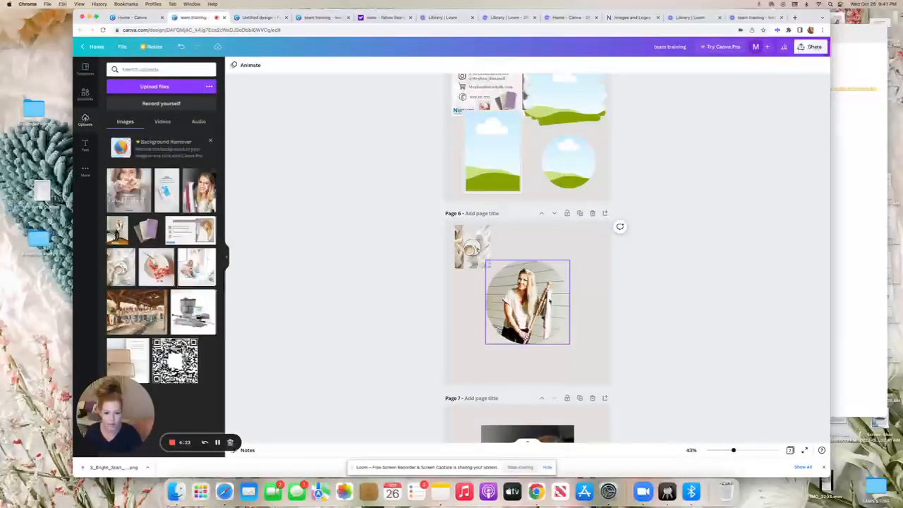
Move the circular photo from page 6 up through pages 5 and 4 onto page 3, beside the large handwritten name
left_click_drag(548, 302, 620, 123)
left_click(712, 189)
scroll(710, 191, "up", 6)
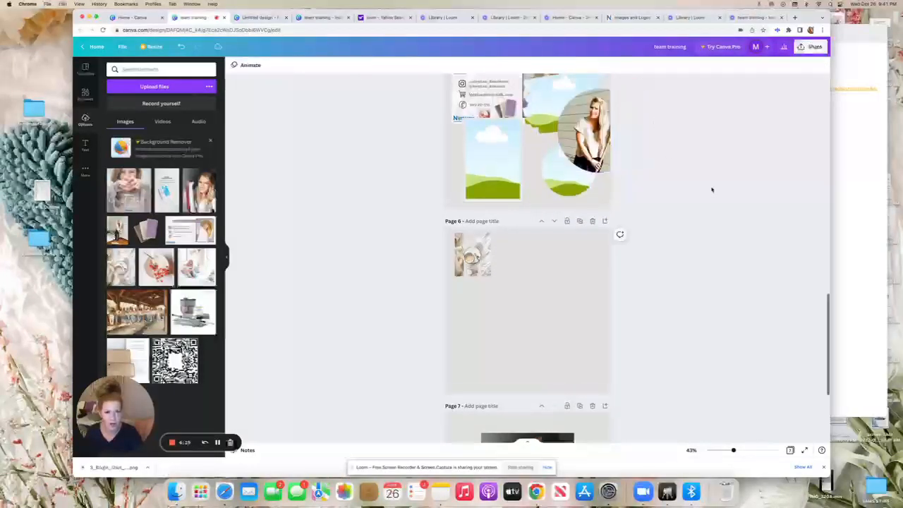
left_click_drag(599, 330, 430, 147)
scroll(620, 210, "up", 5)
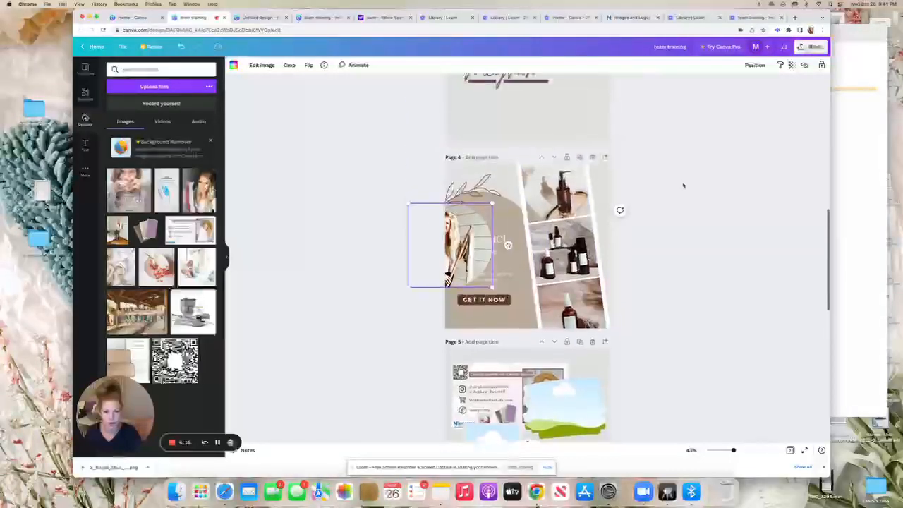
left_click(557, 187)
left_click_drag(557, 187, 575, 187)
left_click(669, 202)
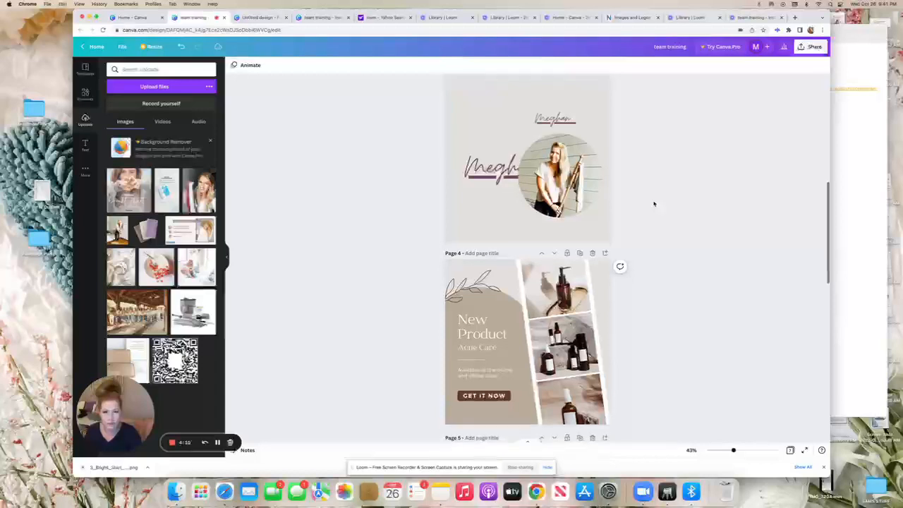
Review the design's pages from page 1 down to page 7 to compare their layouts and shared size
scroll(659, 203, "up", 4)
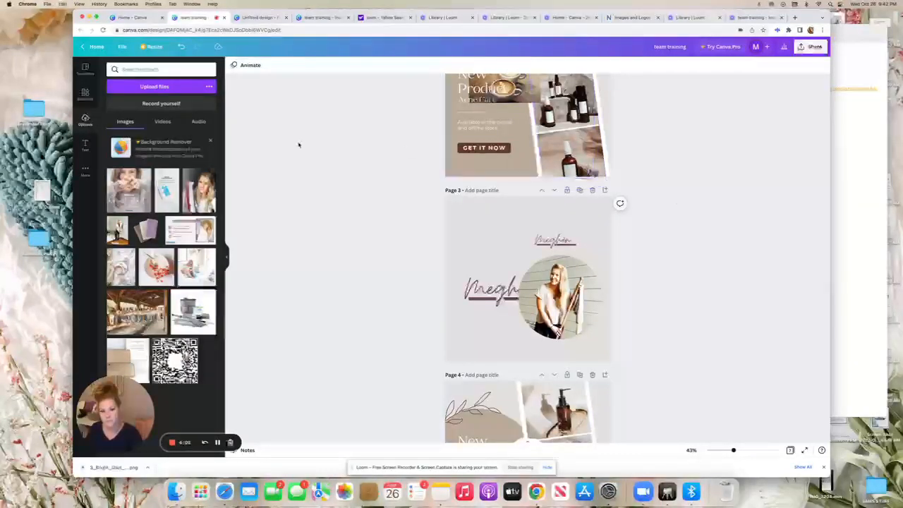
scroll(248, 115, "down", 1)
scroll(348, 141, "up", 3)
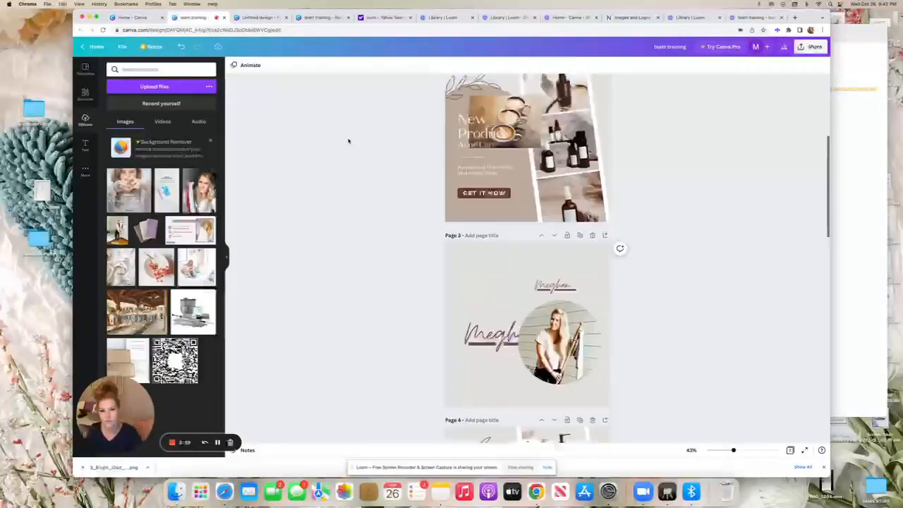
scroll(348, 141, "up", 5)
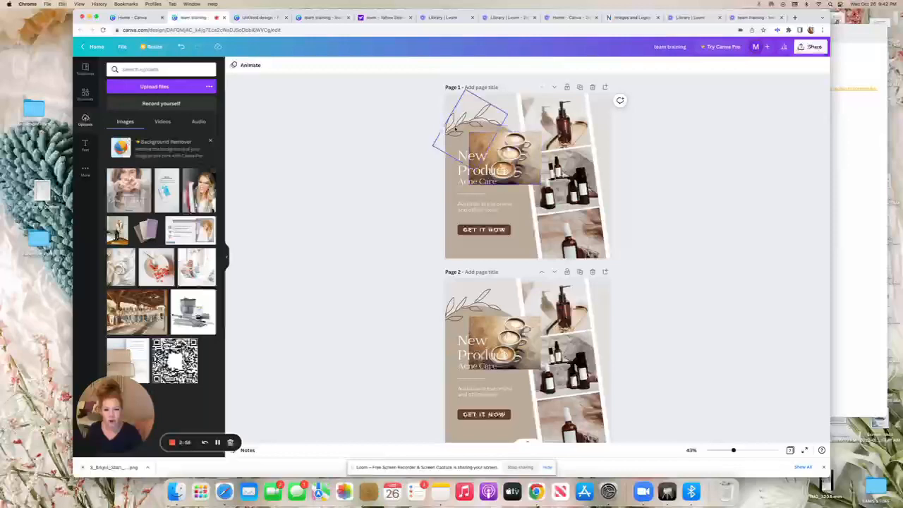
scroll(404, 289, "down", 5)
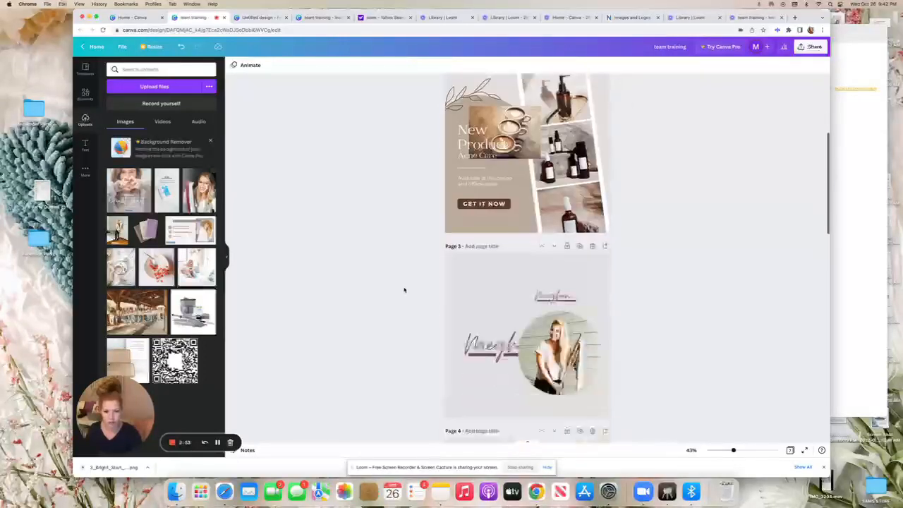
scroll(404, 289, "down", 8)
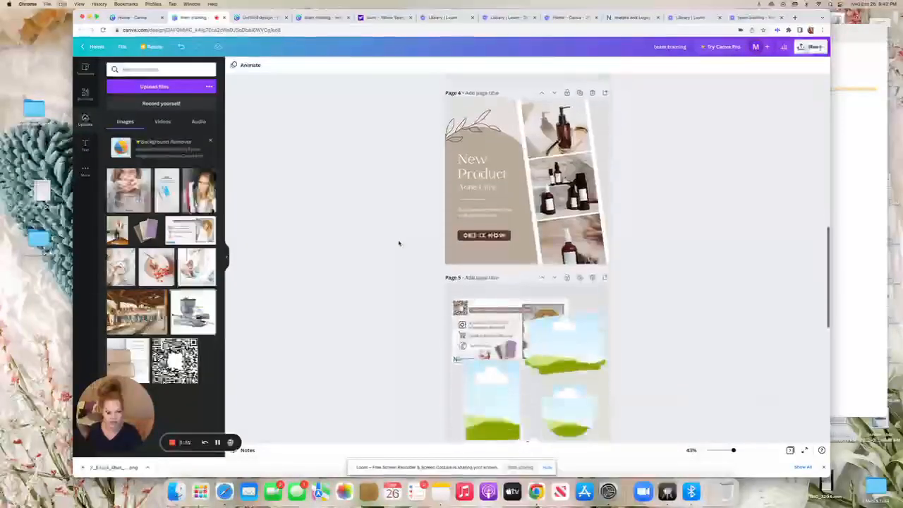
scroll(398, 243, "down", 7)
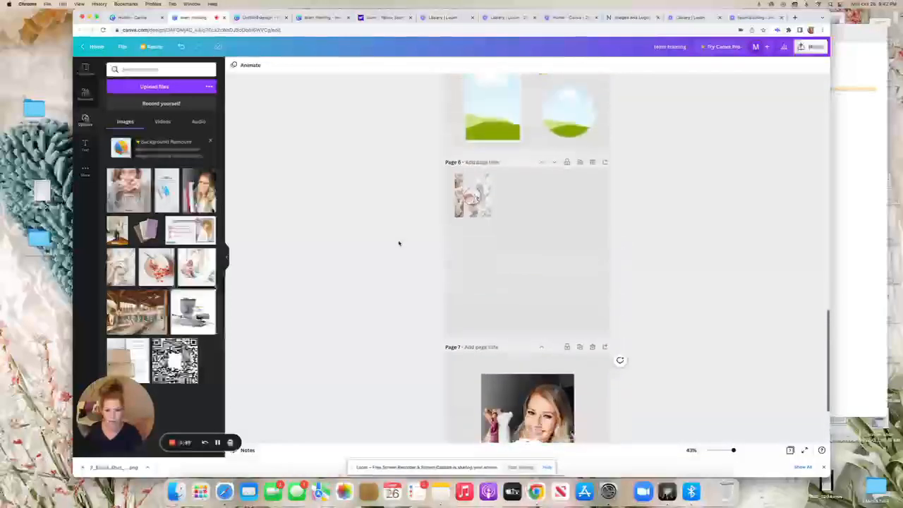
scroll(459, 216, "up", 5)
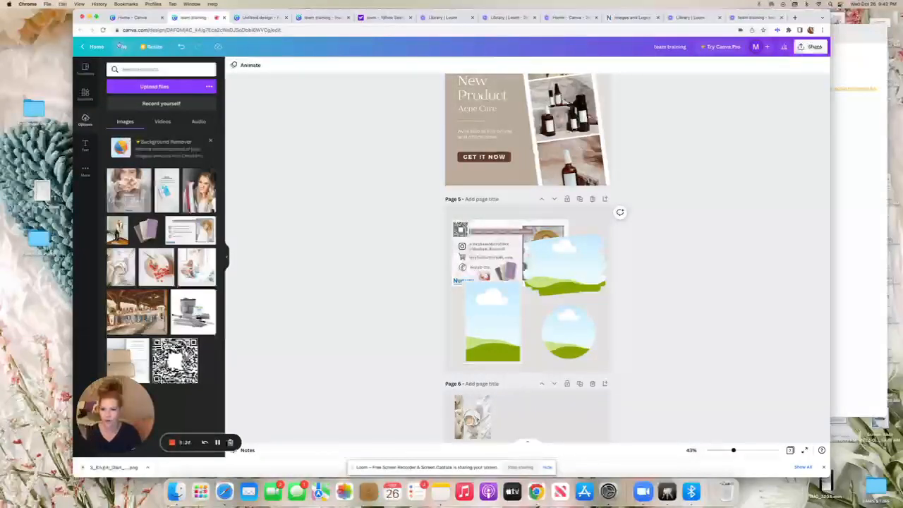
Create a blank Instagram Story design from the Canva home page and return to the team training design
left_click(131, 18)
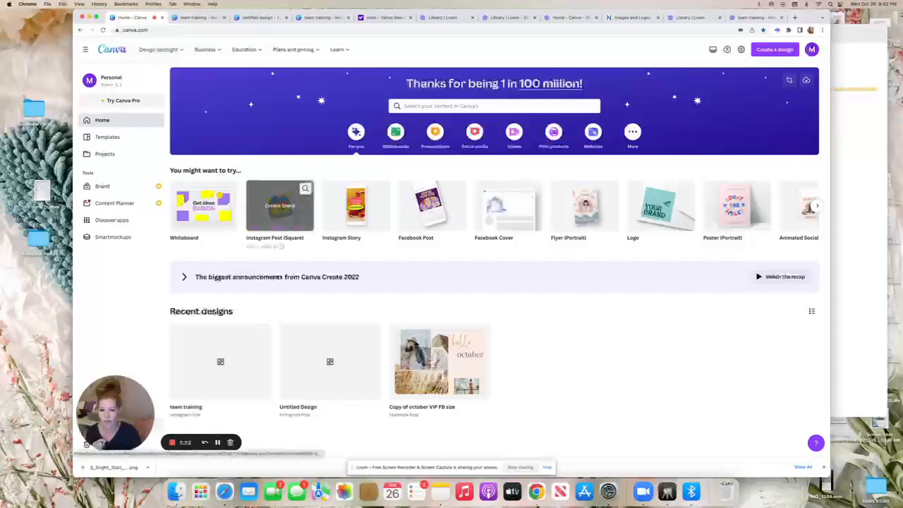
left_click(336, 219)
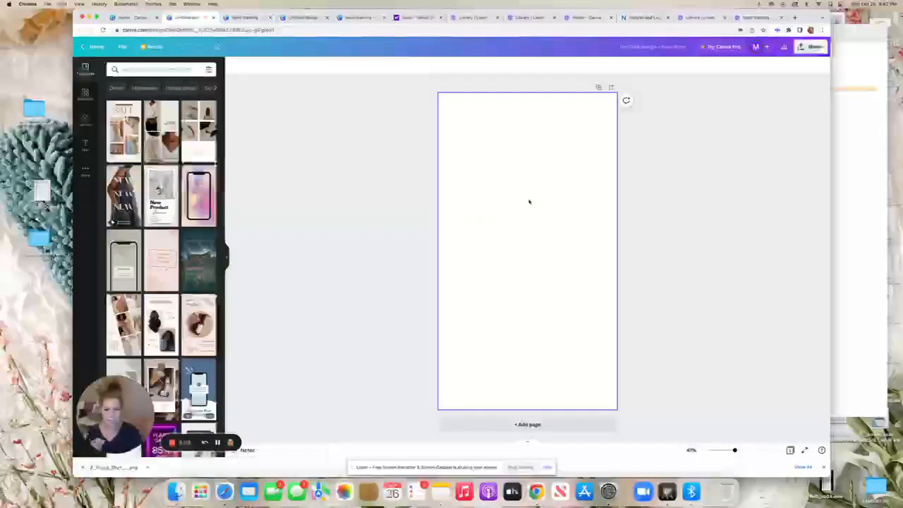
left_click(244, 18)
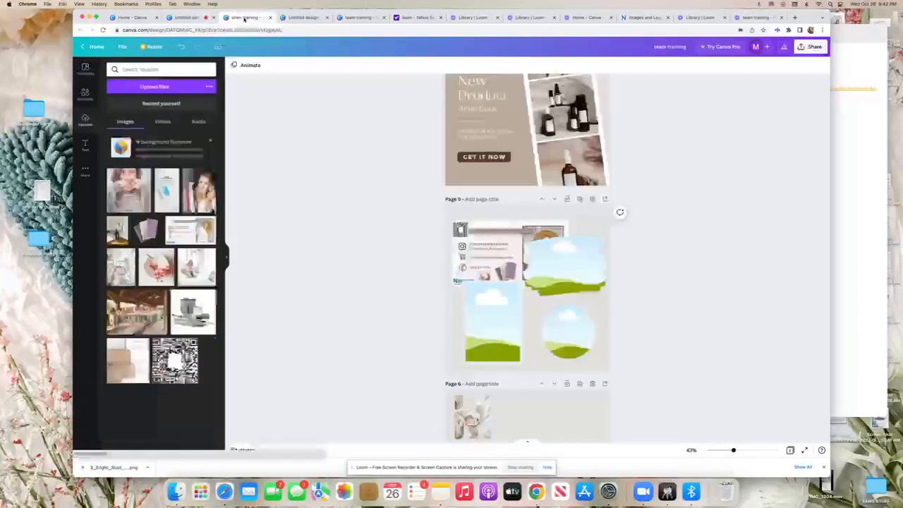
Look through all the team training pages again, ending at the portrait photo on page 7
scroll(651, 271, "down", 5)
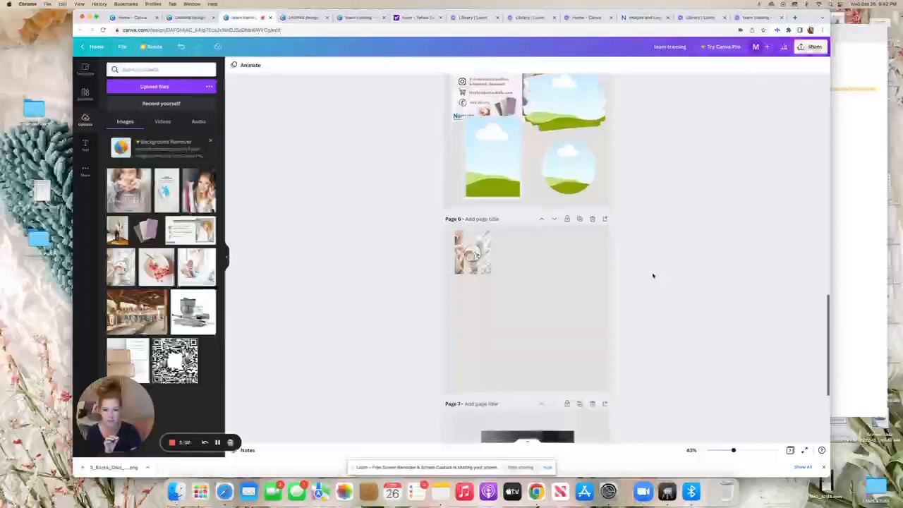
scroll(633, 271, "down", 5)
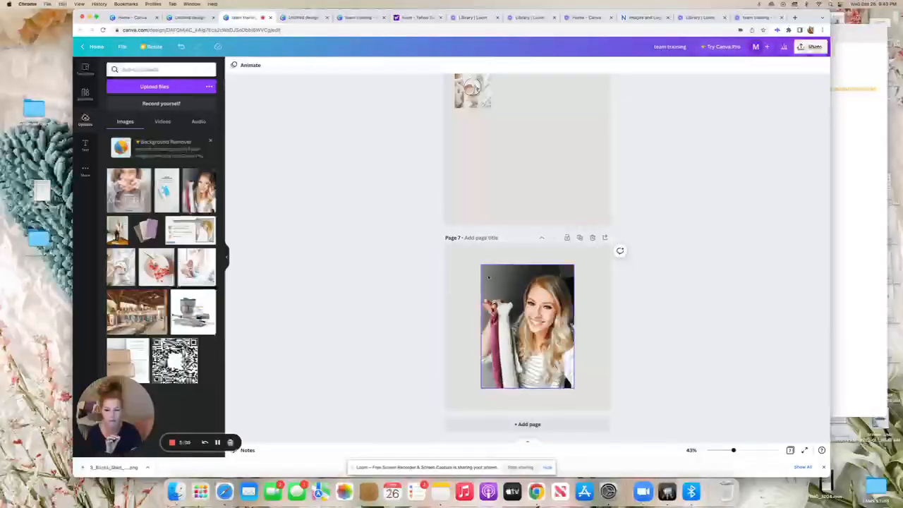
scroll(655, 199, "up", 2)
scroll(654, 198, "up", 15)
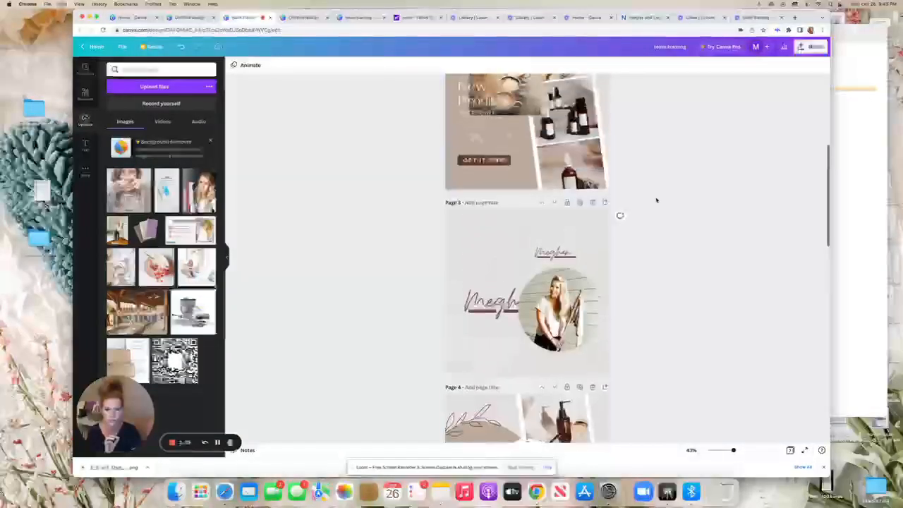
scroll(656, 201, "up", 10)
scroll(656, 200, "down", 15)
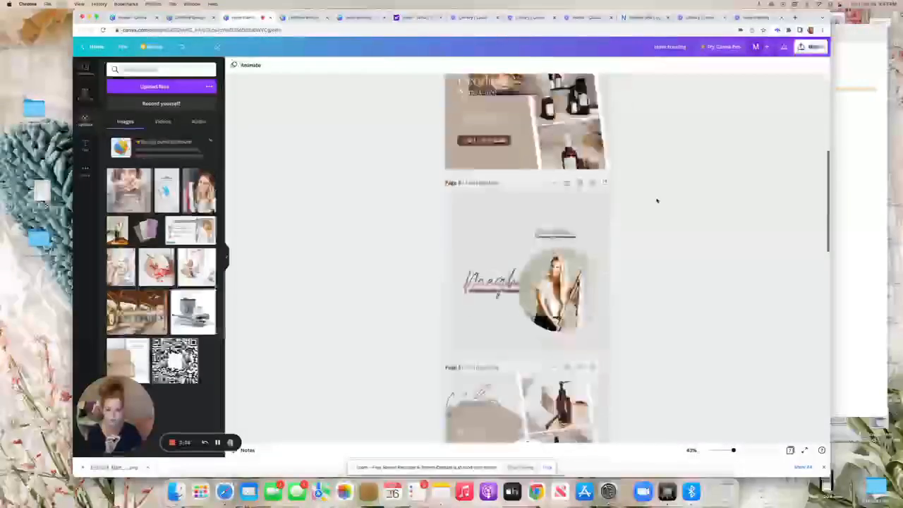
scroll(655, 200, "down", 10)
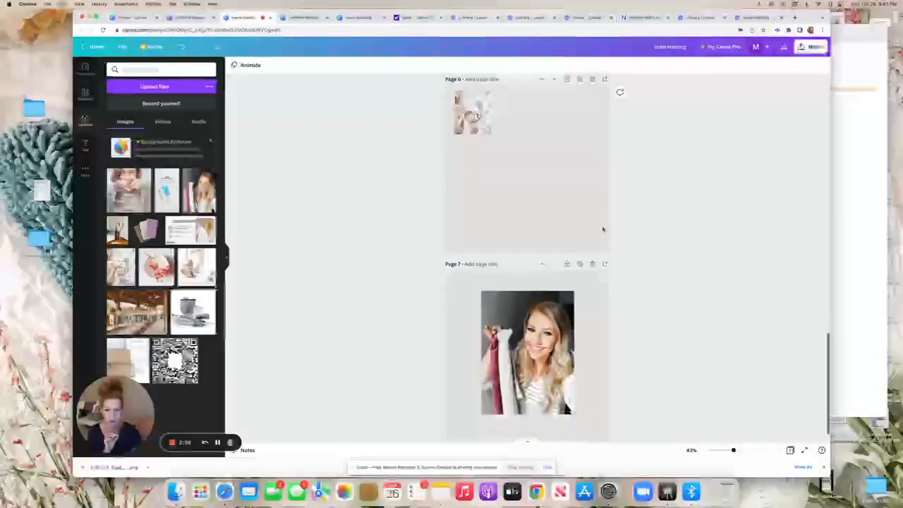
scroll(545, 330, "down", 1)
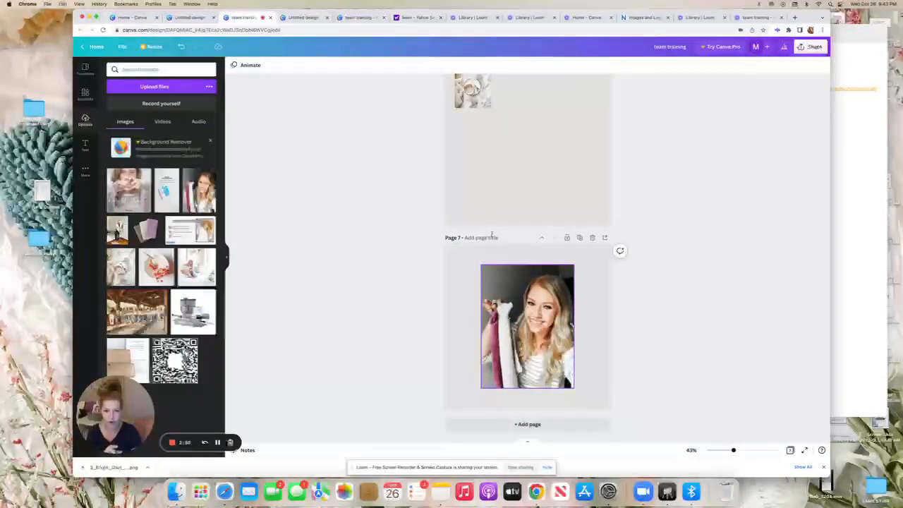
Build a collage on page 7 by moving page 6's coffee photo to its upper-left corner and adding the berry bowl photo at lower right
left_click_drag(472, 91, 473, 275)
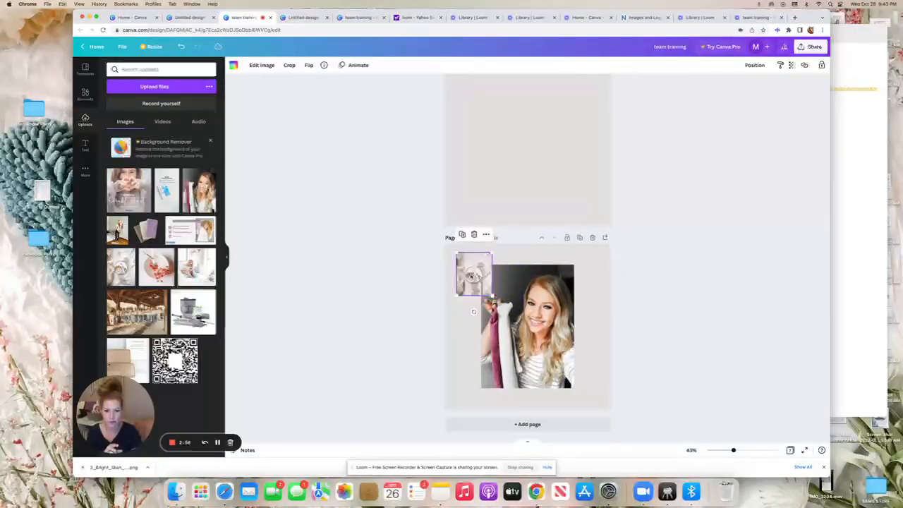
left_click(527, 326)
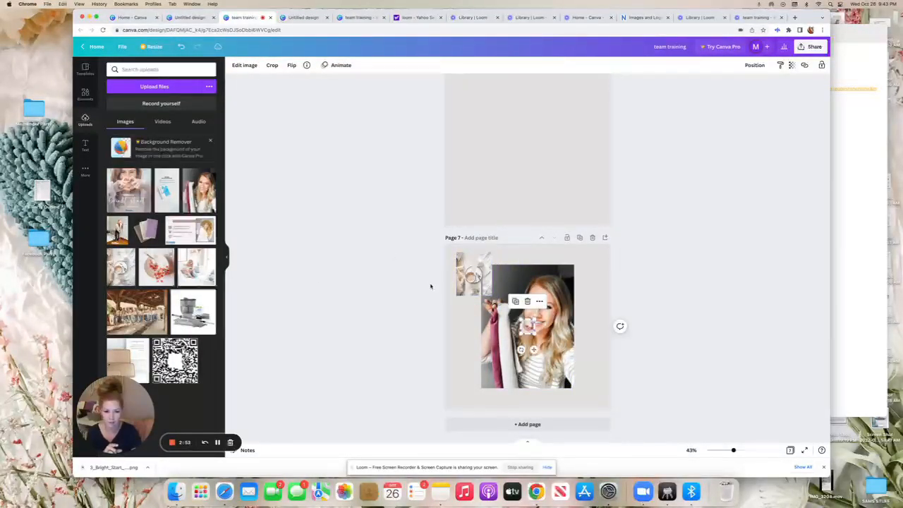
left_click_drag(537, 335, 560, 371)
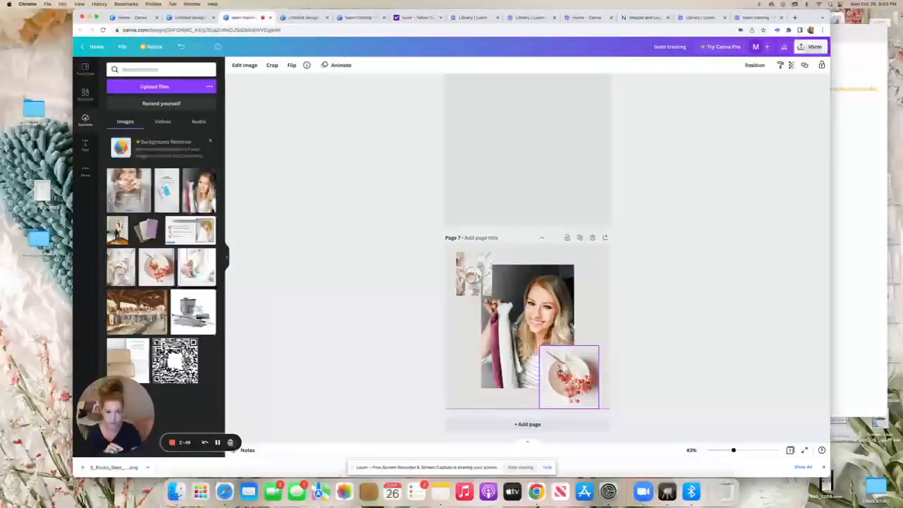
left_click(624, 349)
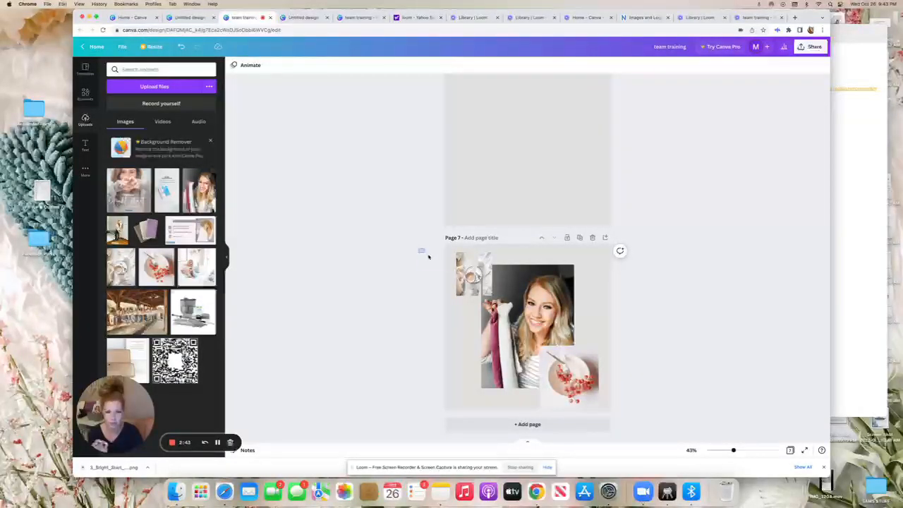
Copy page 7's three collage photos together and paste them into the blank Instagram Story design
left_click_drag(428, 257, 641, 421)
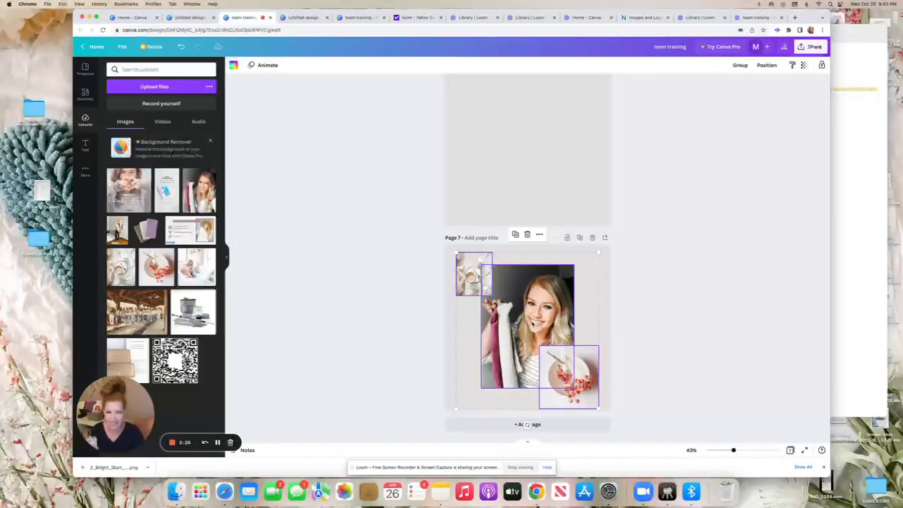
left_click(540, 235)
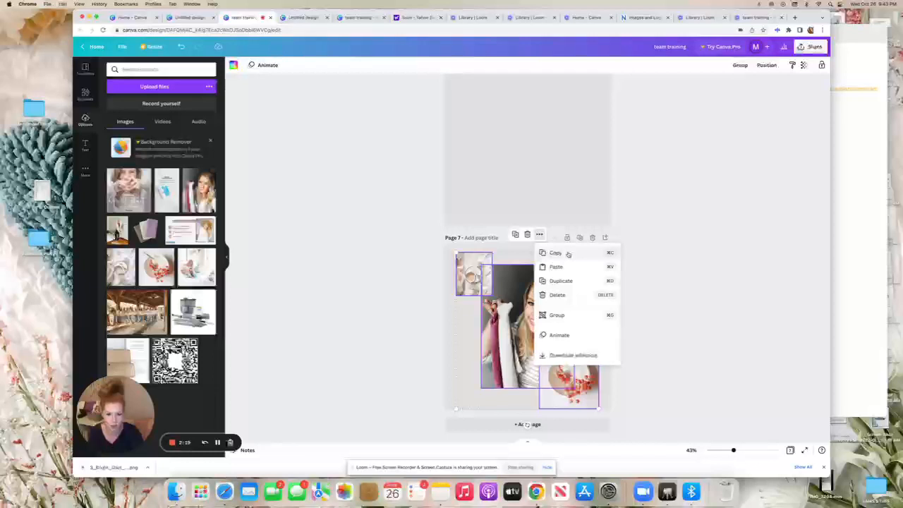
left_click(386, 209)
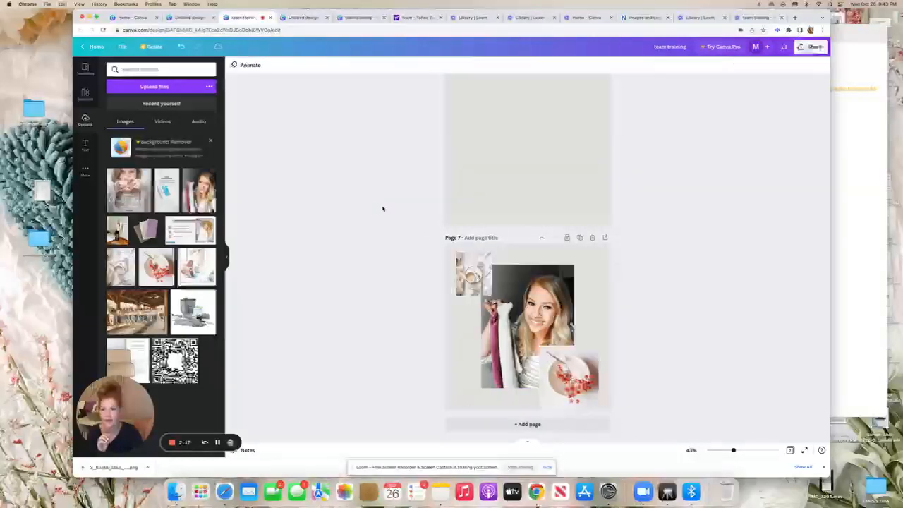
left_click(294, 18)
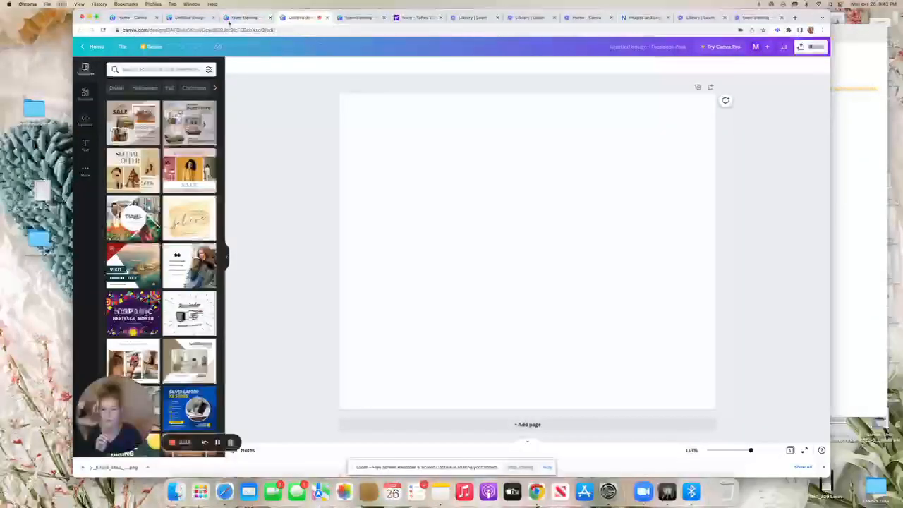
left_click(189, 18)
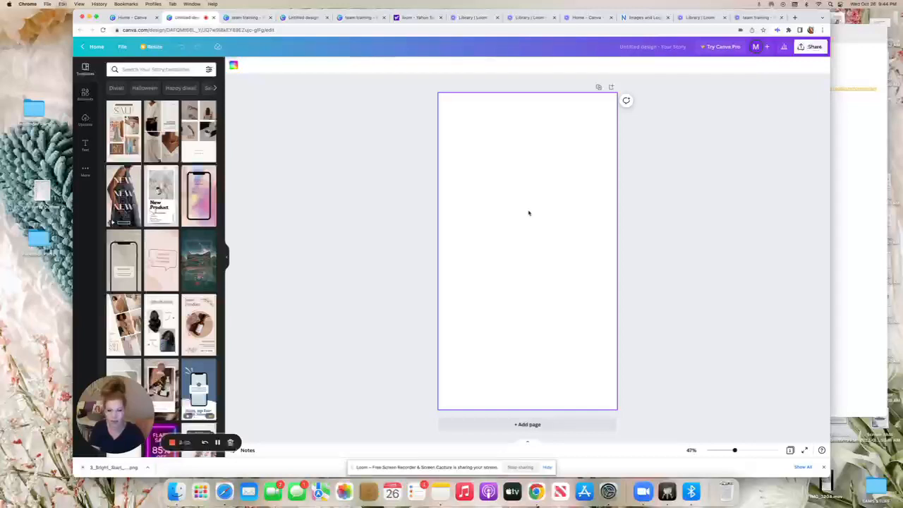
key("super+v")
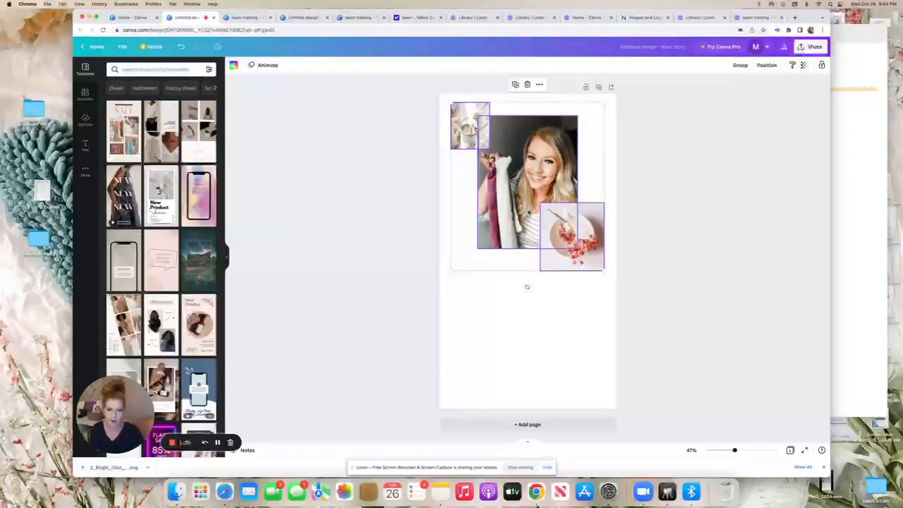
left_click(646, 224)
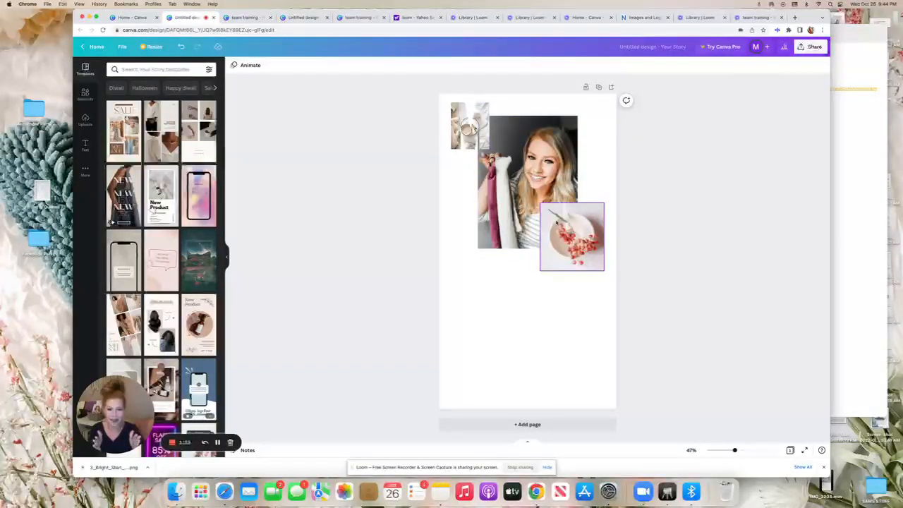
Spread the pasted photos down the story page by lowering the berry bowl and portrait, and enlarge the coffee photo above them
left_click_drag(558, 222, 566, 298)
left_click_drag(535, 176, 537, 229)
left_click_drag(476, 128, 504, 178)
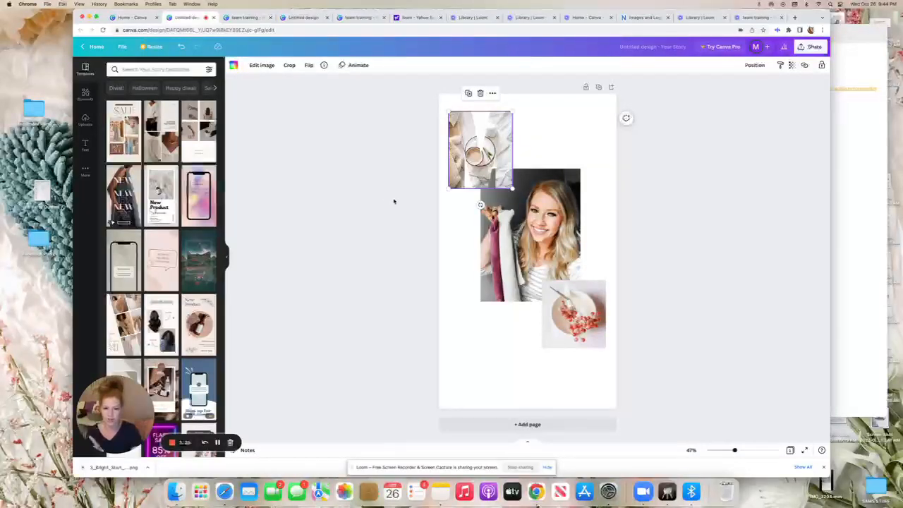
Try several photo colors on the story page's background and finish with the light beige one from the portrait's palette
left_click(450, 271)
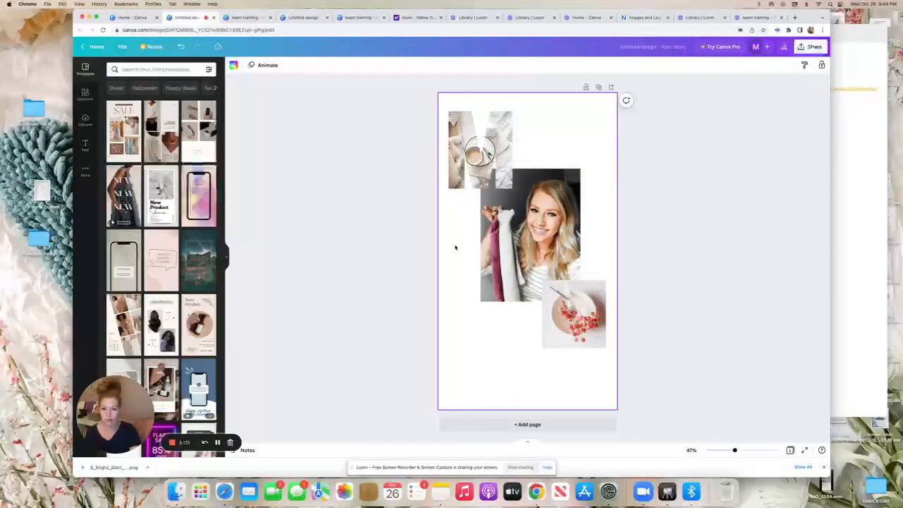
left_click(234, 66)
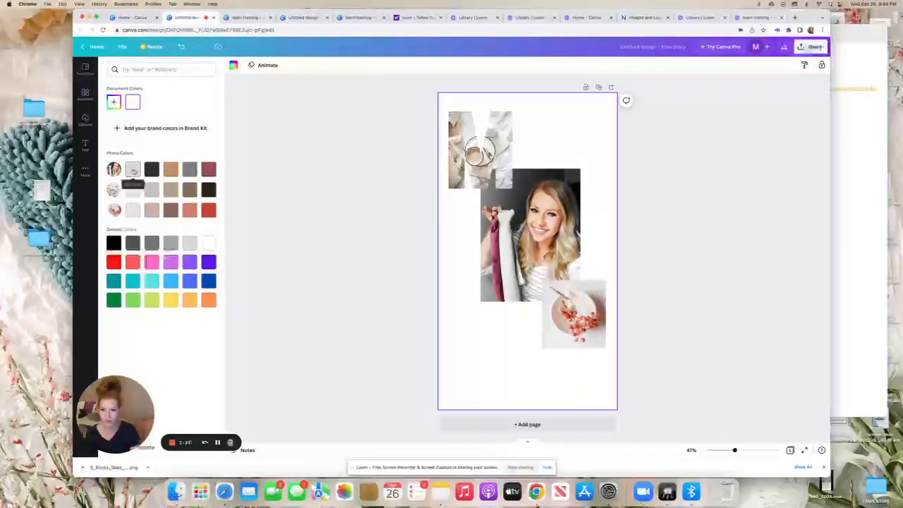
left_click(133, 169)
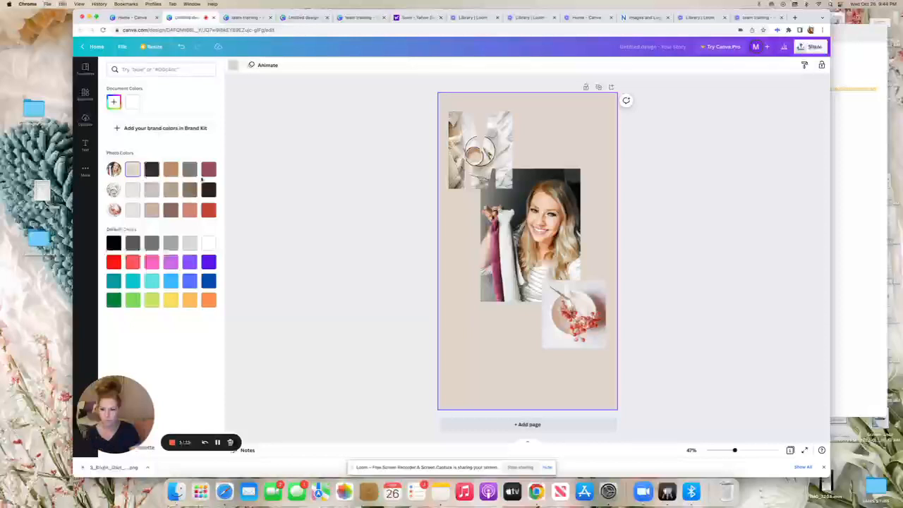
left_click(207, 170)
left_click(189, 169)
left_click(170, 169)
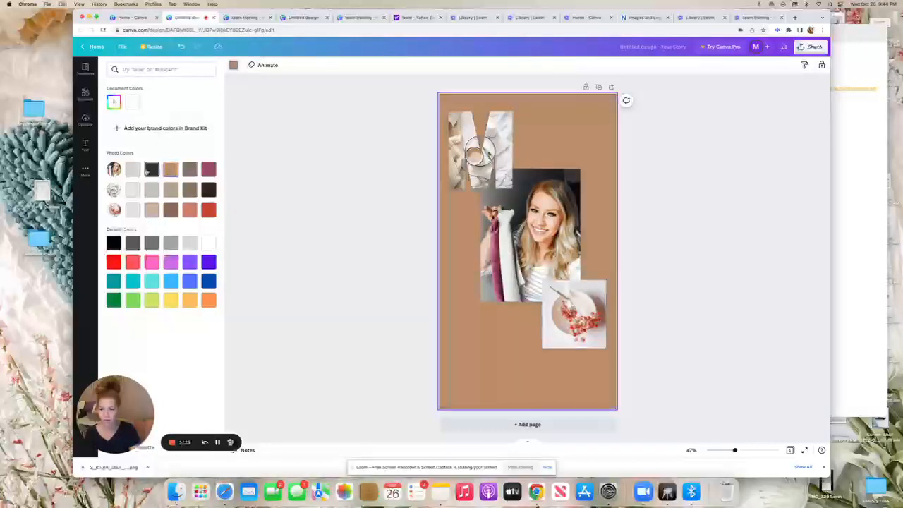
left_click(152, 171)
left_click(132, 169)
left_click(282, 172)
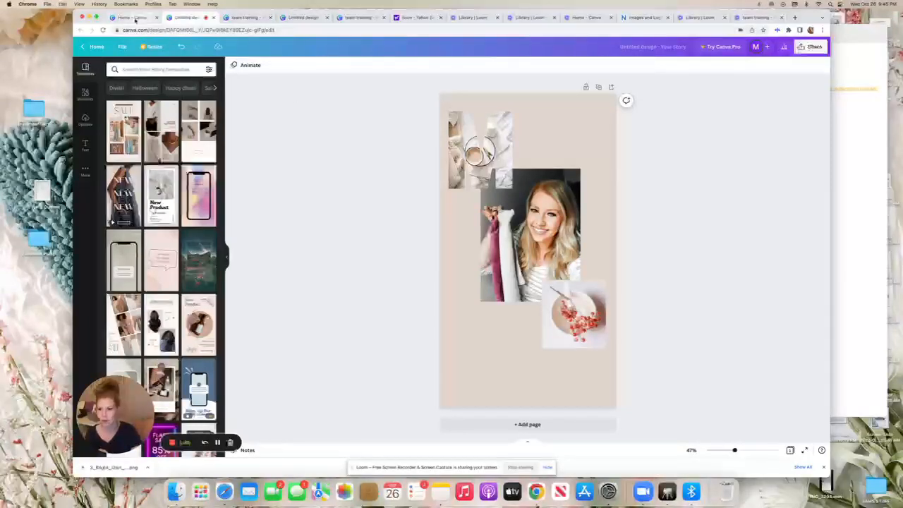
Return to the team training design and set the uploaded group photo as the full background of page 6
left_click(227, 20)
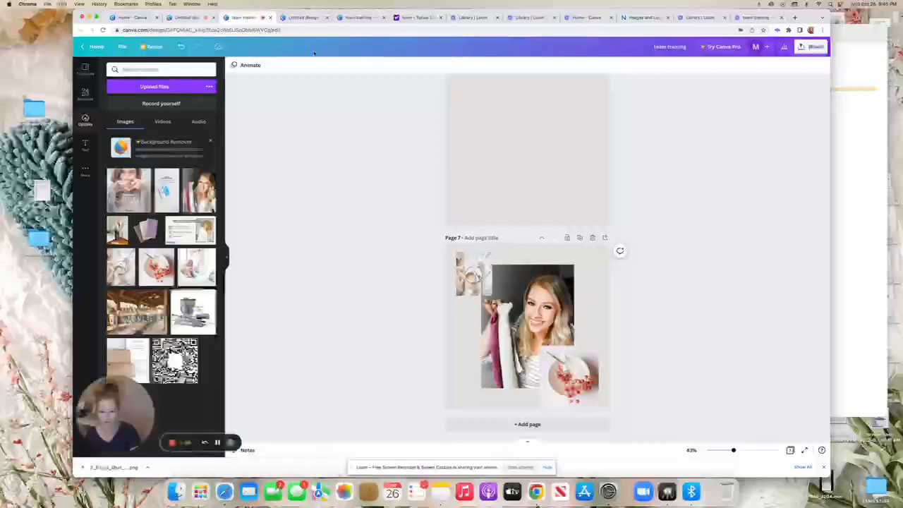
scroll(369, 108, "up", 5)
scroll(371, 110, "down", 2)
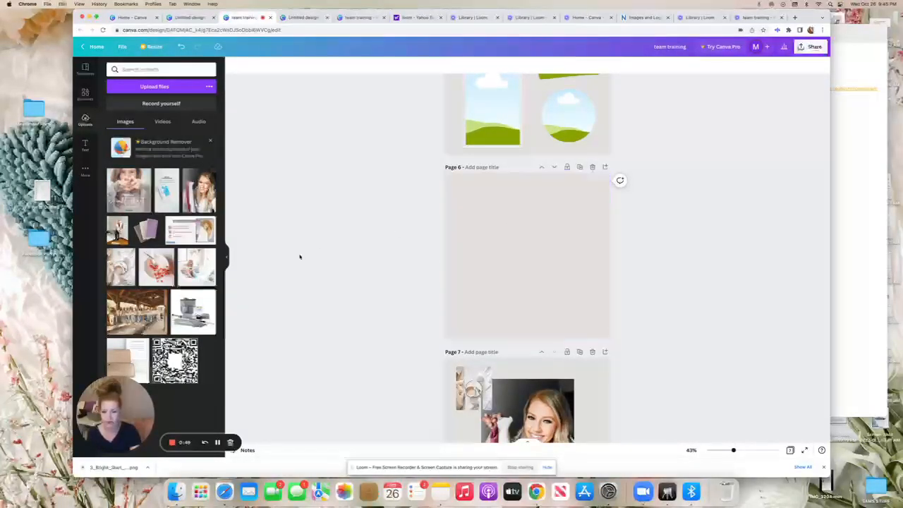
scroll(296, 259, "down", 1)
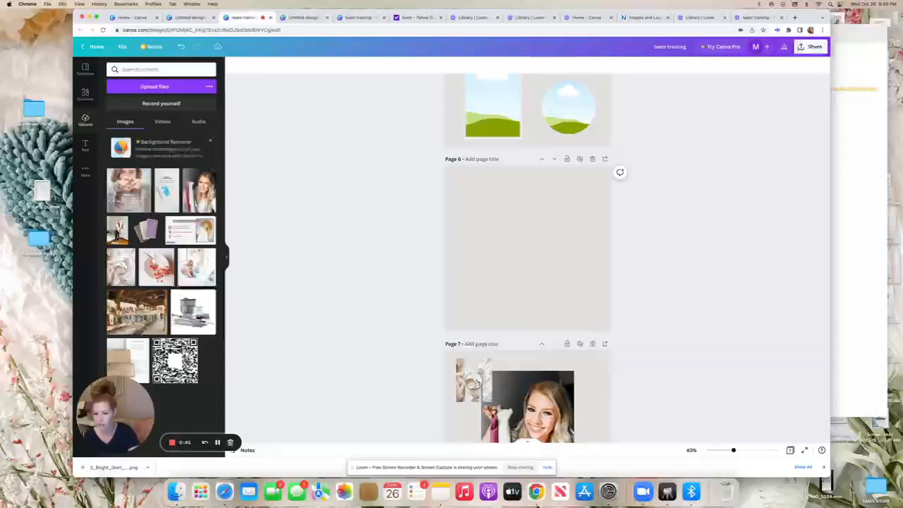
left_click_drag(138, 310, 451, 247)
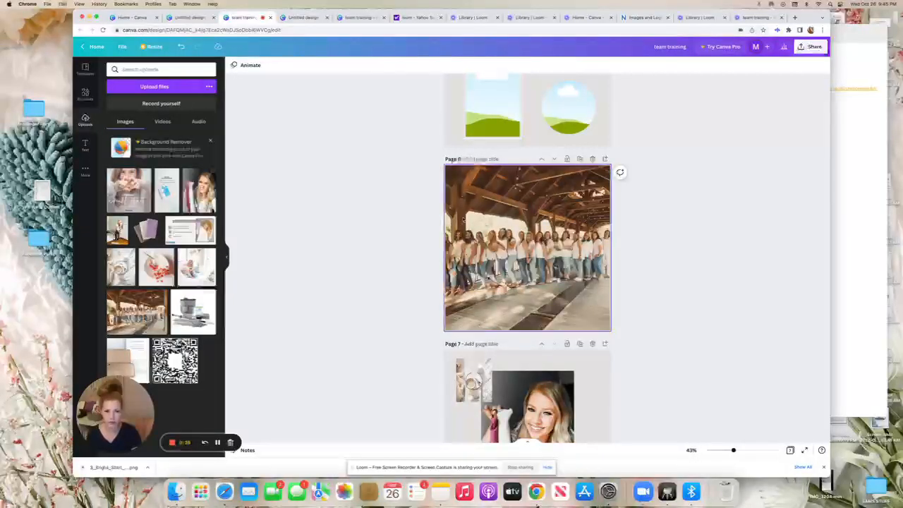
Enlarge page 6's background photo within its crop and reposition it to show the left part of the group
double_click(467, 216)
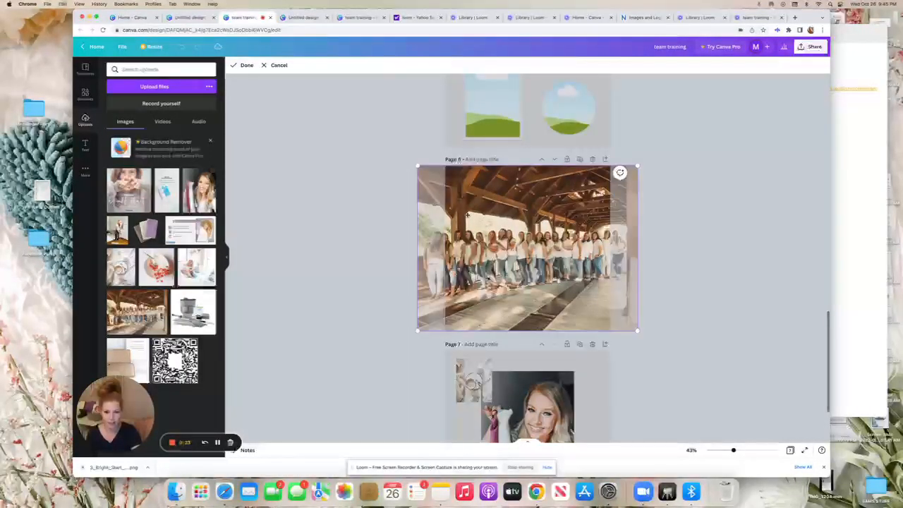
mouse_move(467, 216)
left_mouse_down()
mouse_move(495, 215)
mouse_move(438, 213)
mouse_move(495, 210)
mouse_move(468, 209)
mouse_move(482, 206)
left_mouse_up()
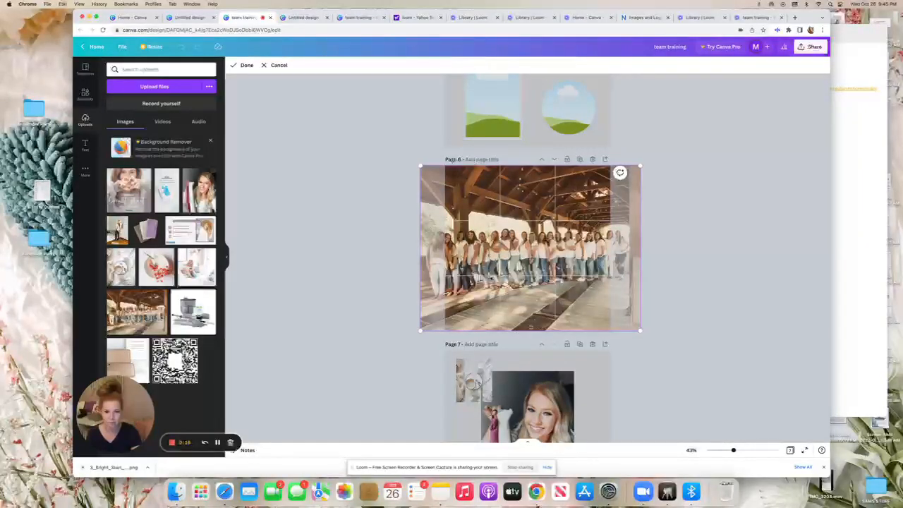
left_click_drag(640, 330, 739, 368)
left_click_drag(567, 279, 583, 251)
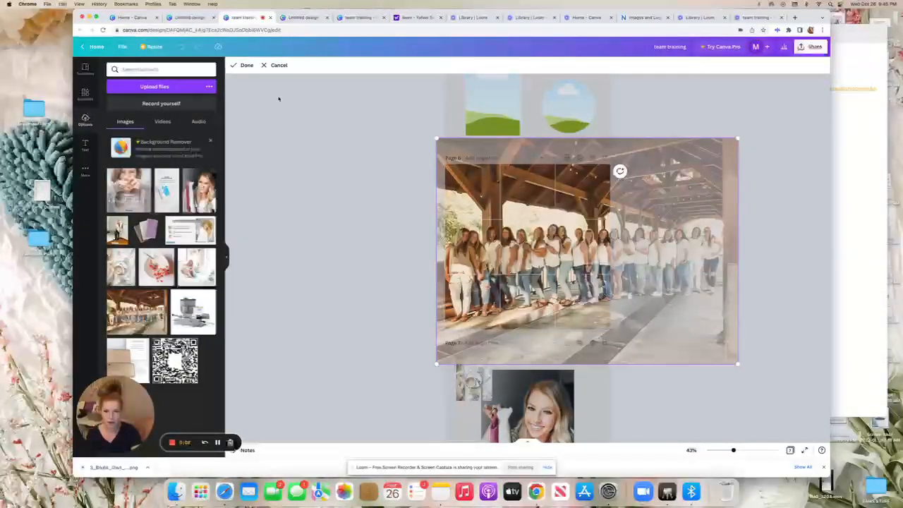
left_click(243, 65)
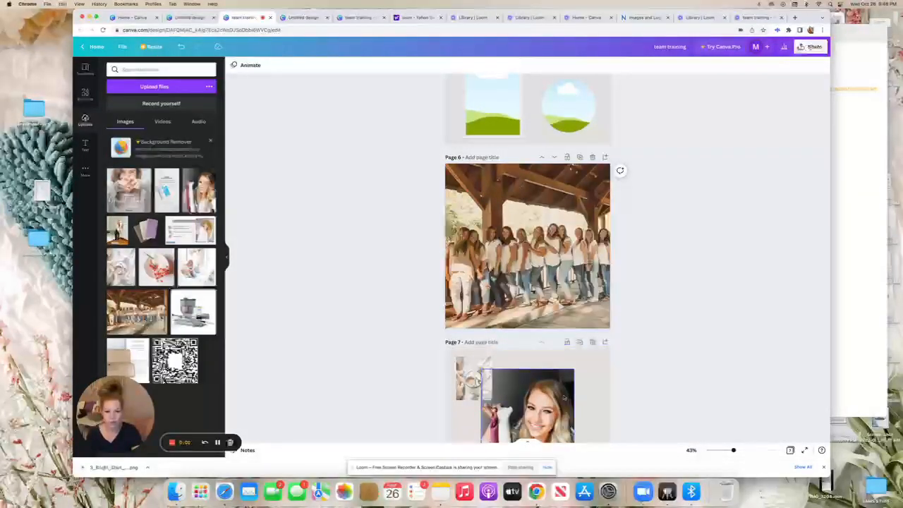
Move the portrait and coffee photo from page 7 and the circular frame from page 5 onto page 6
left_click_drag(563, 397, 590, 232)
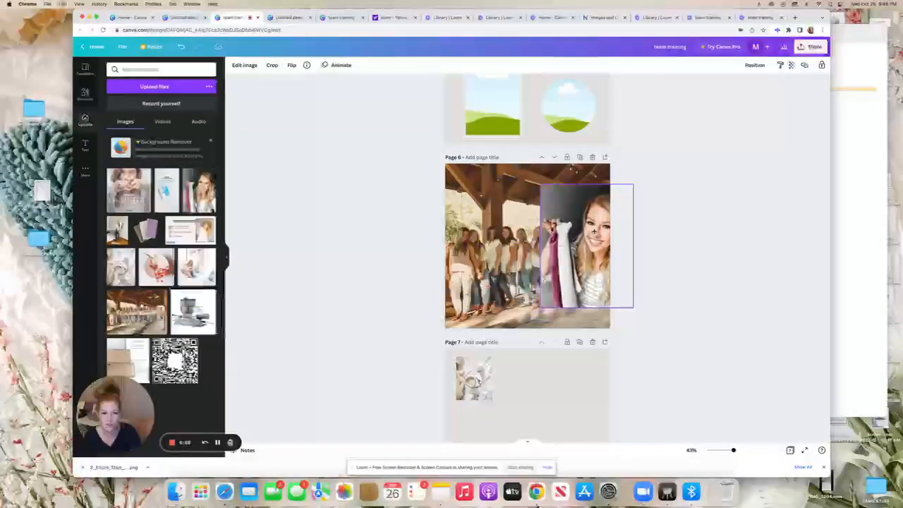
left_click_drag(474, 377, 502, 211)
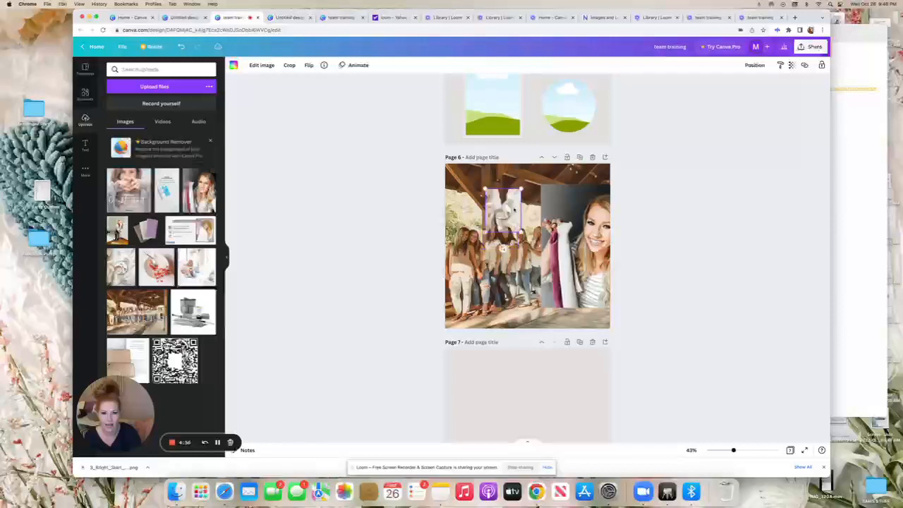
left_click_drag(568, 106, 482, 279)
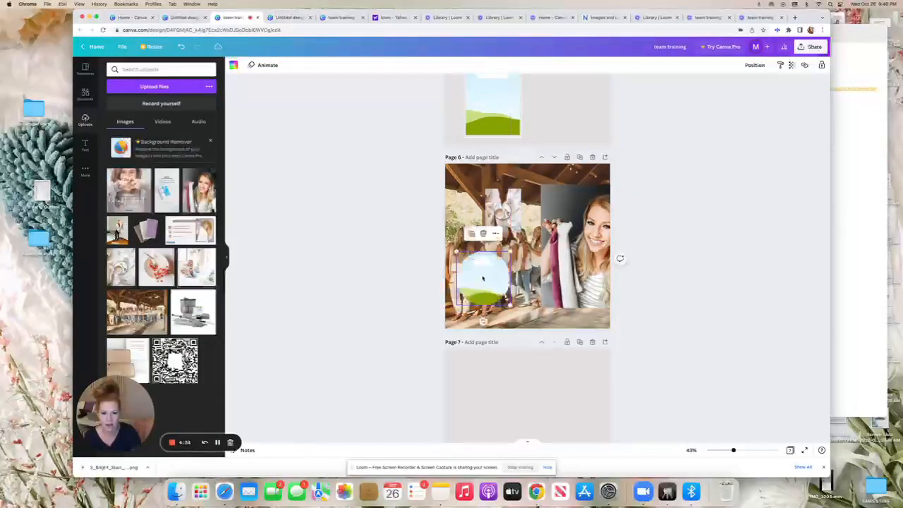
left_click_drag(397, 182, 639, 298)
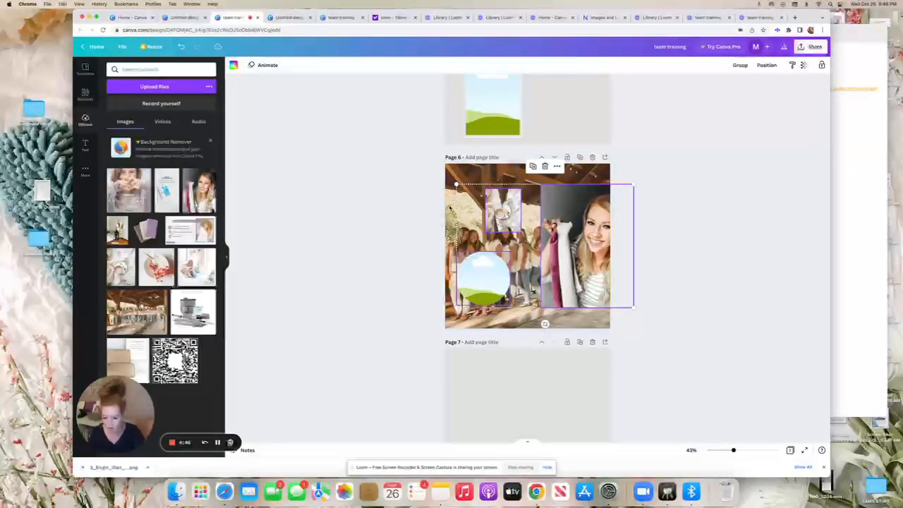
key("c")
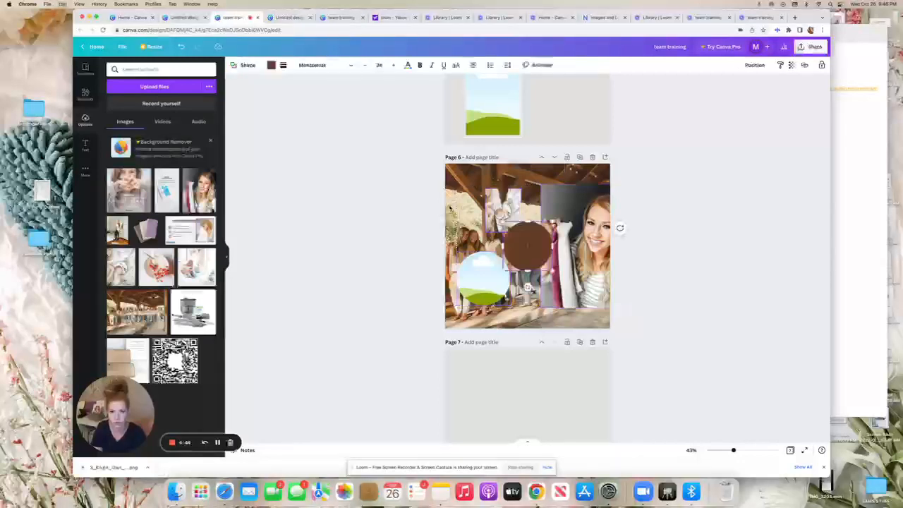
key("ctrl+z")
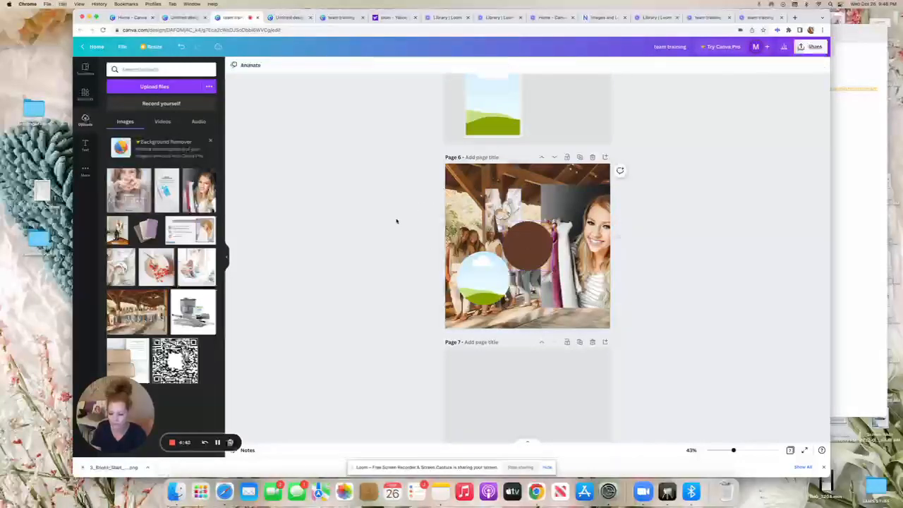
Copy page 6's coffee photo, portrait and circular frame onto a new page 2 in the story design and shift them down
left_click_drag(403, 171, 628, 270)
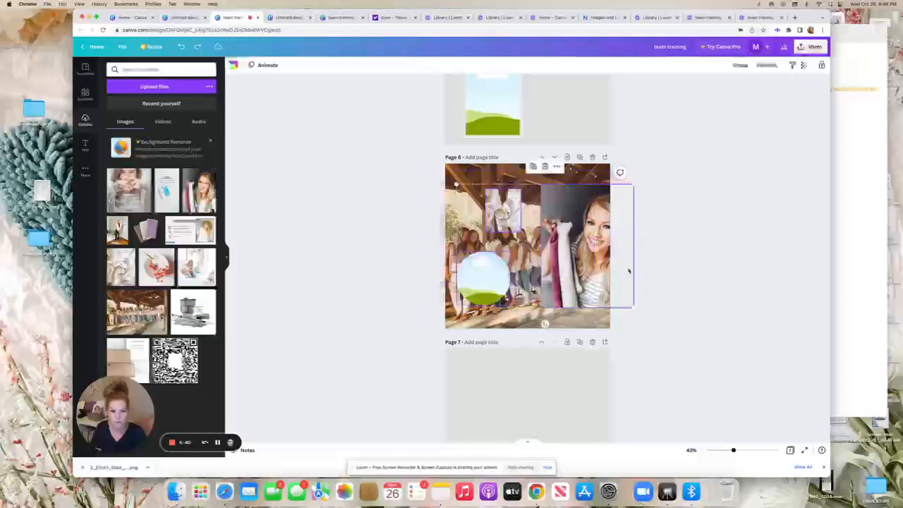
left_click(557, 167)
left_click(575, 188)
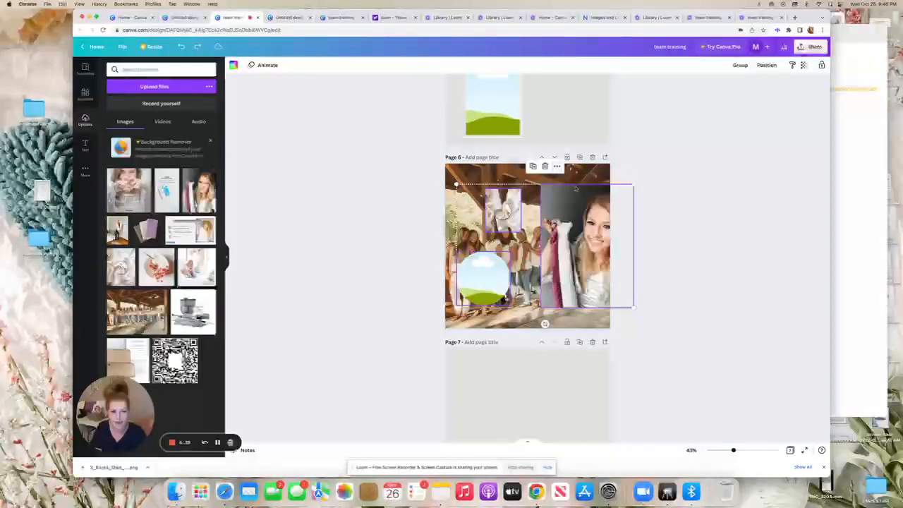
left_click(184, 16)
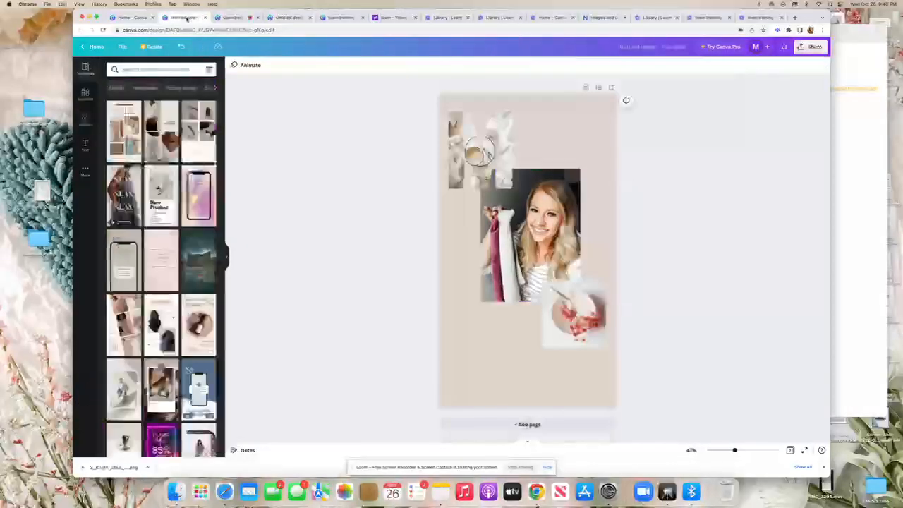
left_click(611, 86)
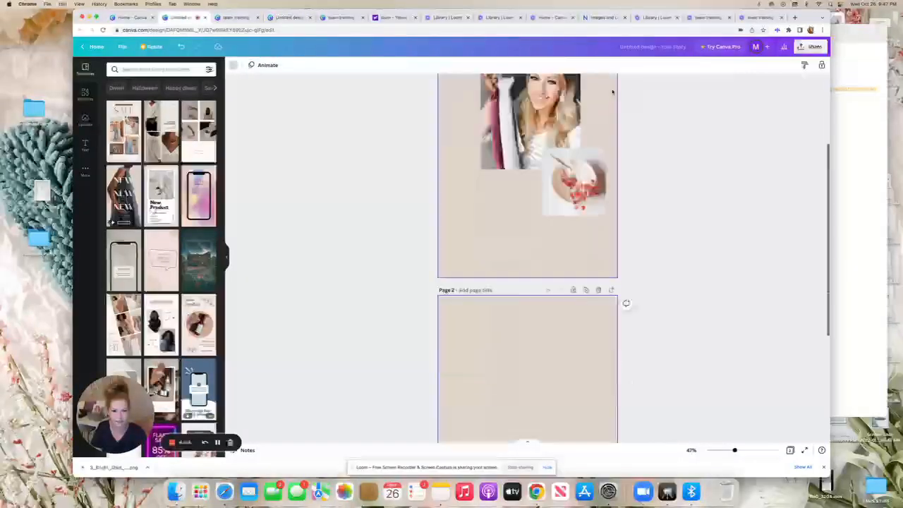
key("super+v")
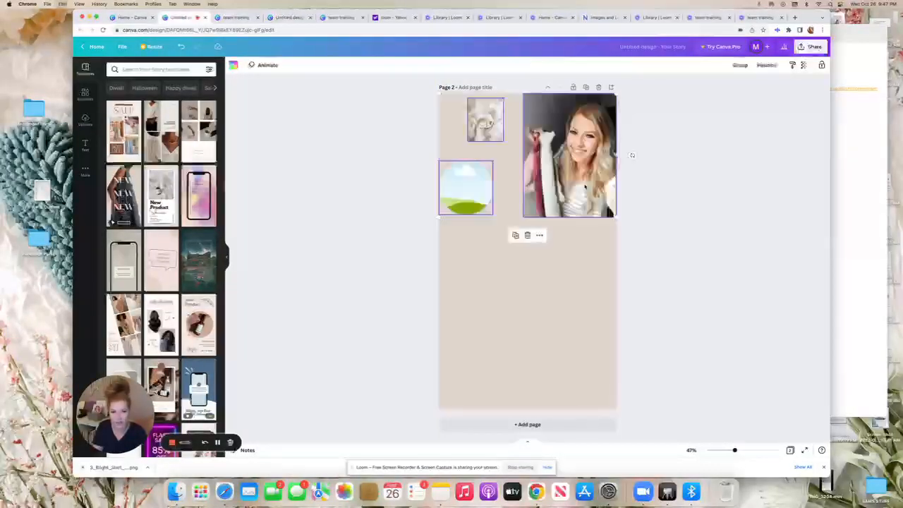
left_click_drag(569, 155, 578, 215)
left_click(402, 125)
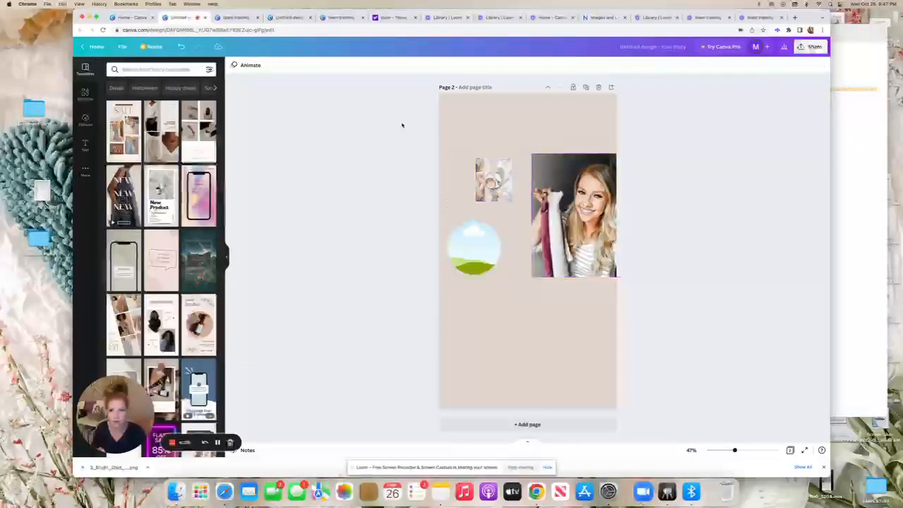
Copy the group photo background from page 6 of the team training design onto page 2 of the story design
left_click(236, 17)
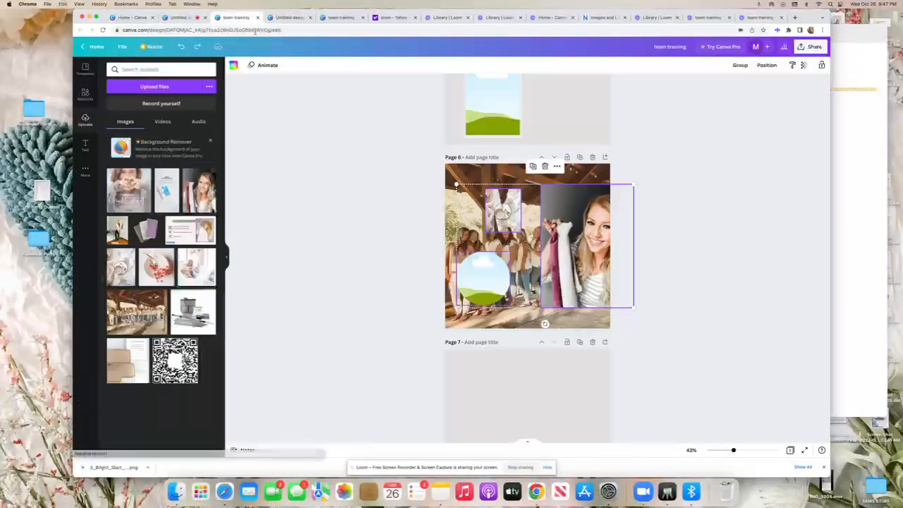
left_click(341, 125)
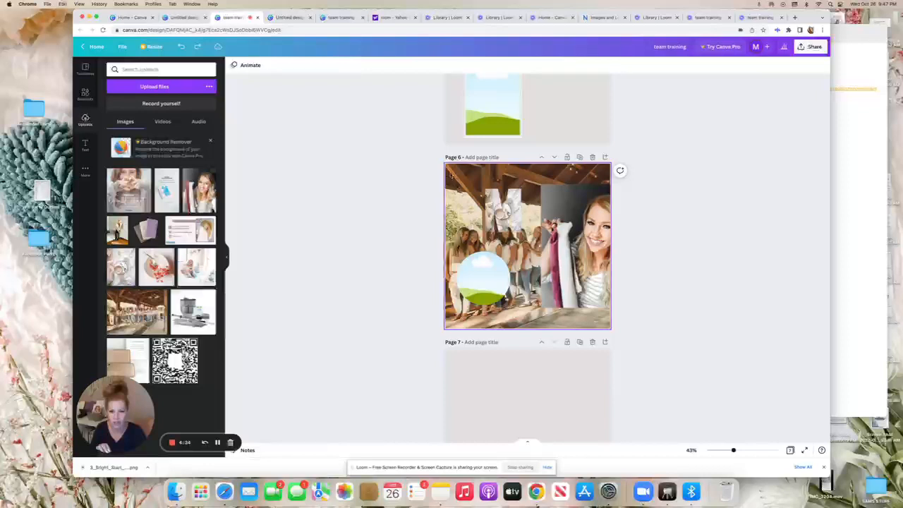
left_click(449, 176)
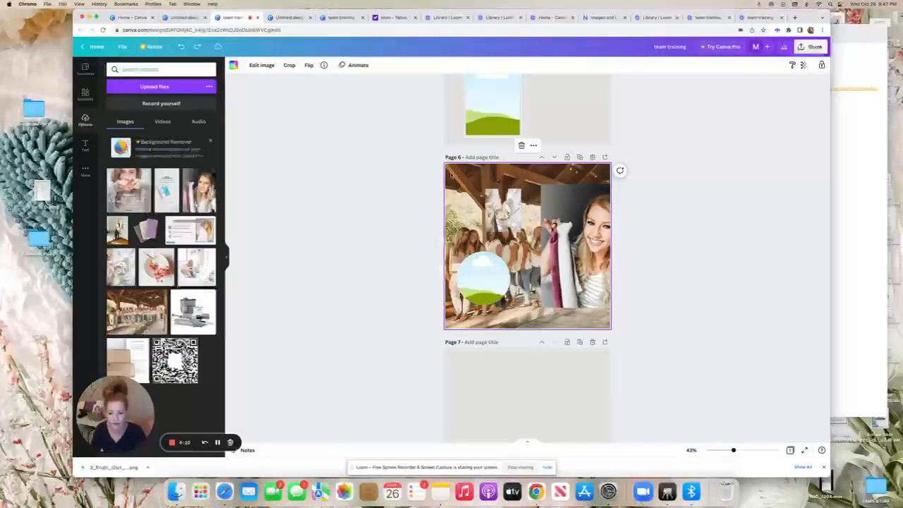
left_click(533, 145)
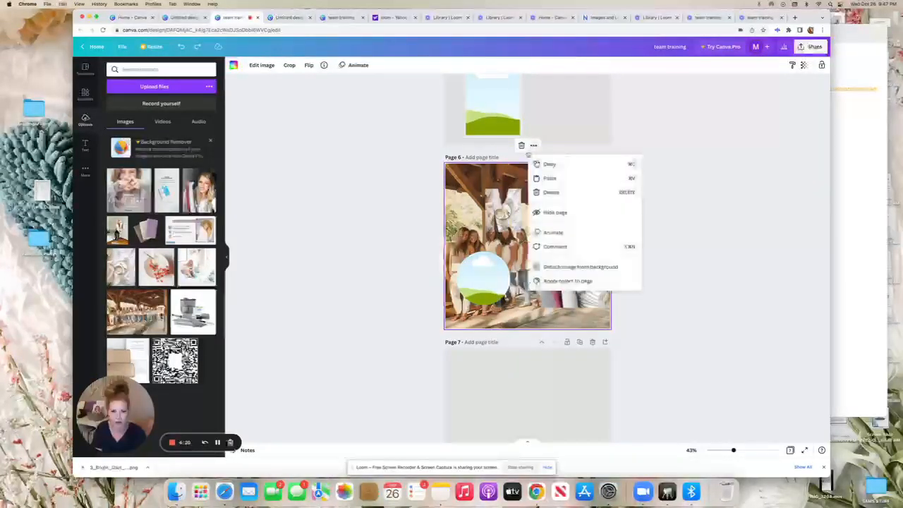
left_click(548, 168)
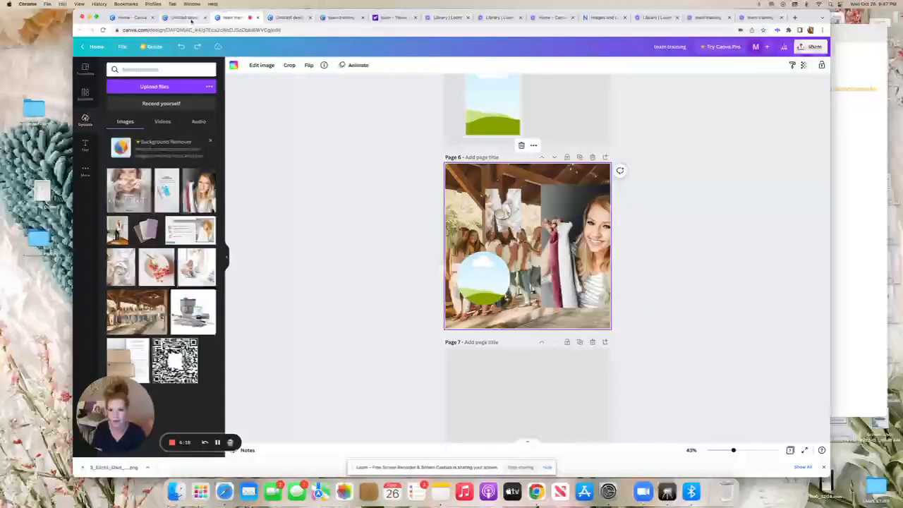
left_click(188, 19)
left_click(457, 129)
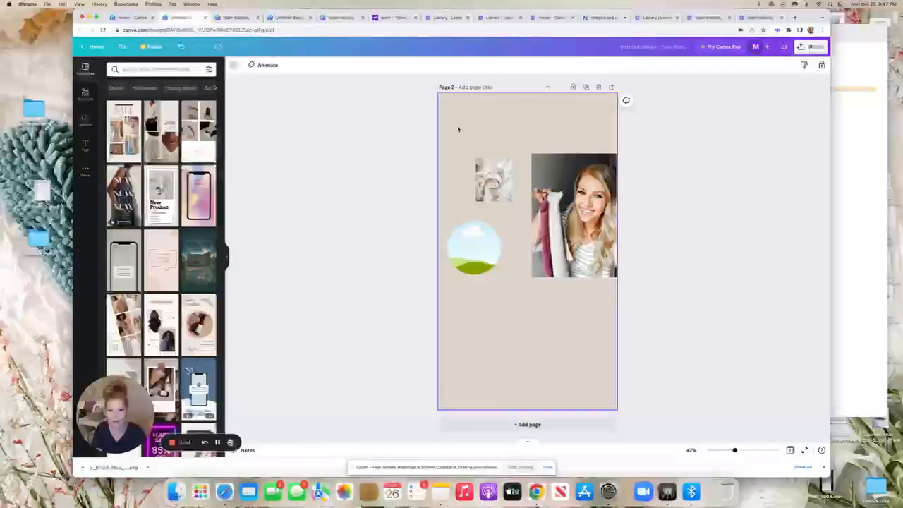
key("super+v")
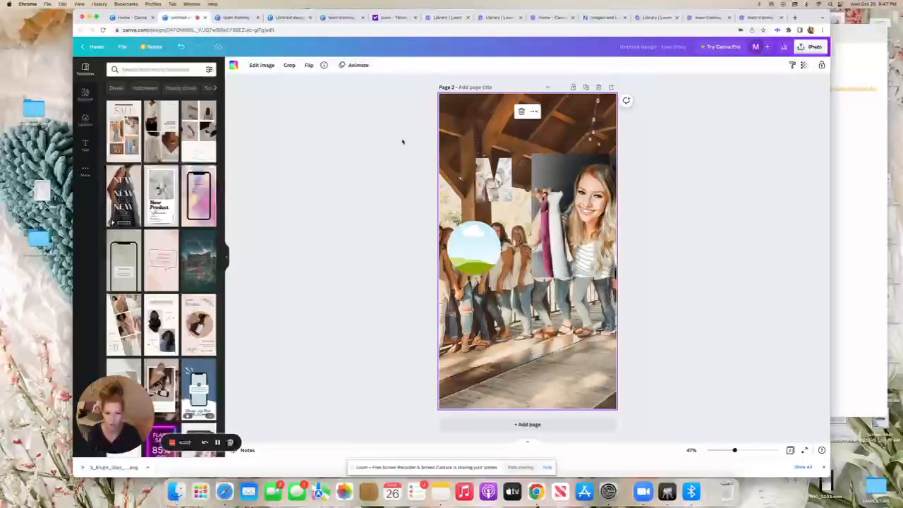
left_click(402, 141)
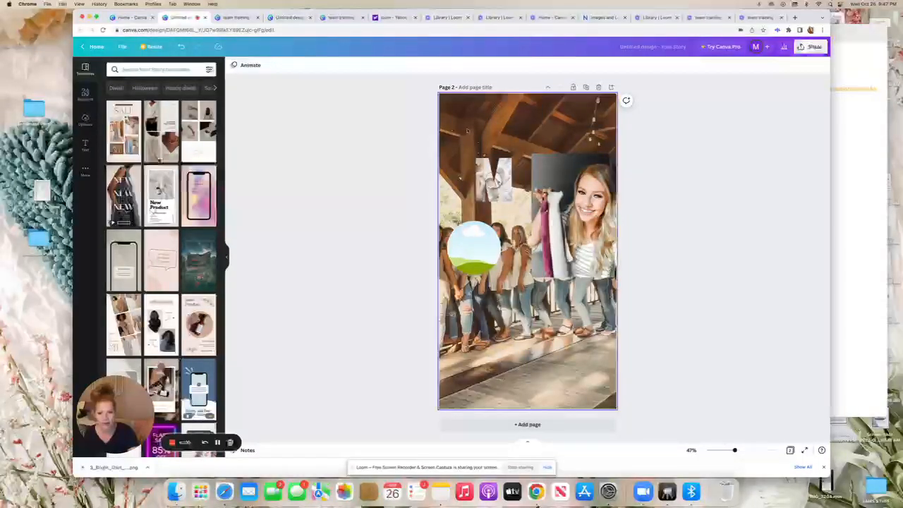
Move the portrait, coffee photo and circular frame to the lower part of story page 2, below the group's faces
left_click_drag(575, 211, 619, 322)
left_click_drag(494, 177, 554, 368)
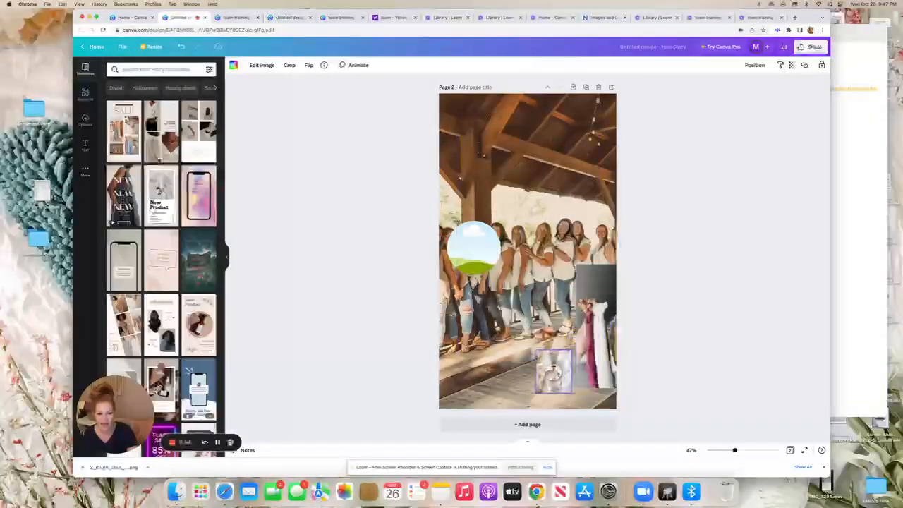
left_click_drag(475, 257, 502, 375)
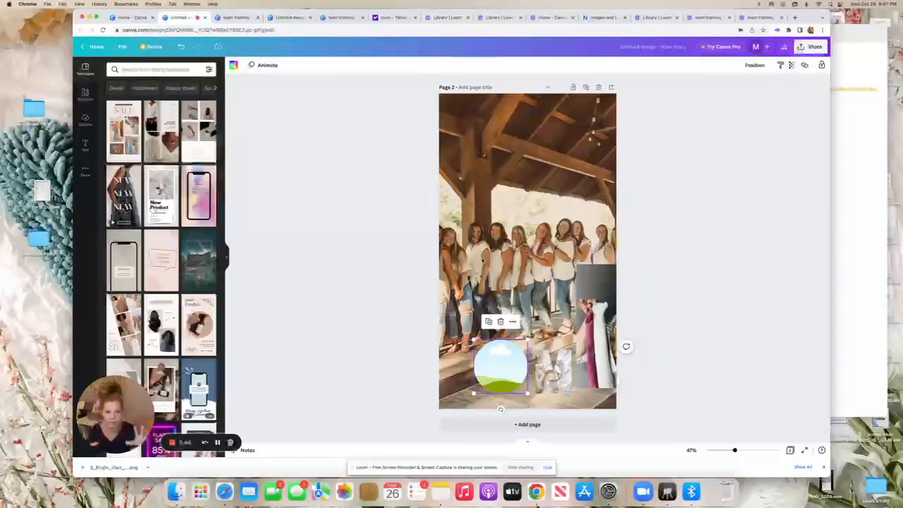
Detach the group photo from story page 2's background so it becomes a separate image
left_click(516, 188)
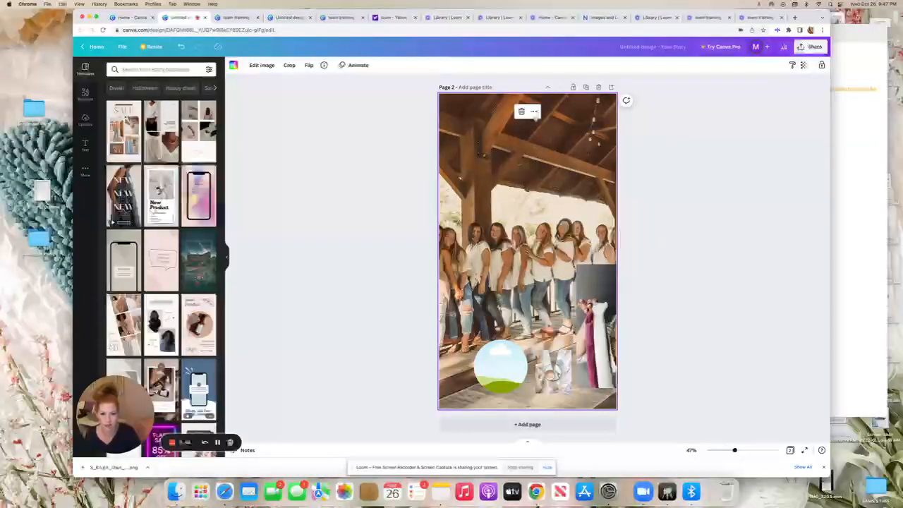
left_click(533, 112)
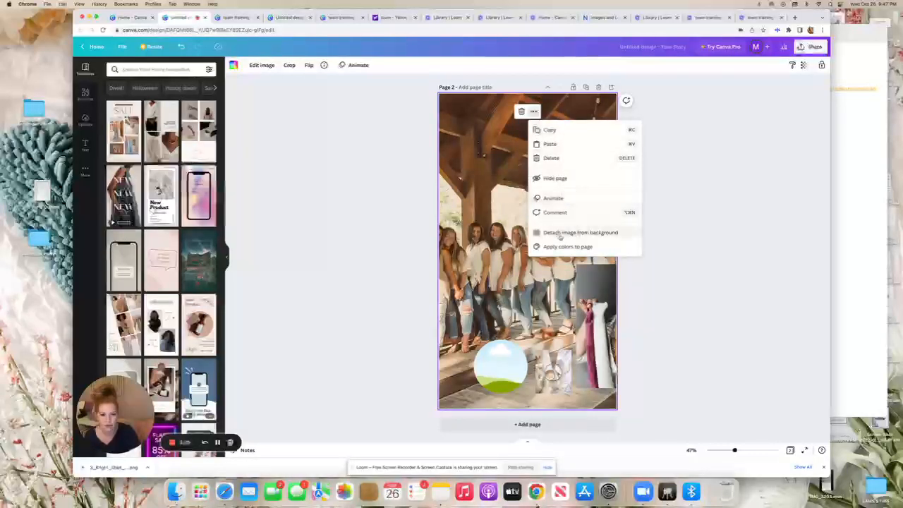
left_click(624, 234)
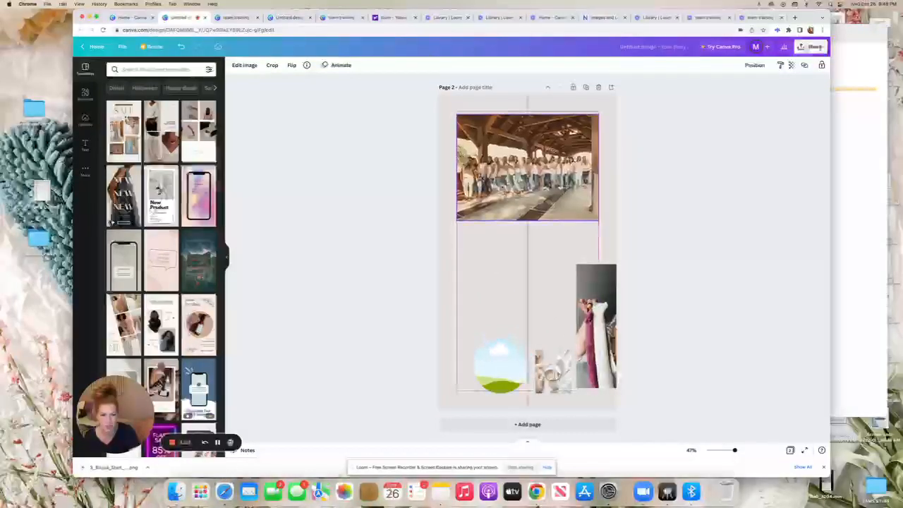
left_click(724, 209)
Put the portrait into the circular frame and enlarge the frame below the group photo
scroll(651, 256, "up", 1)
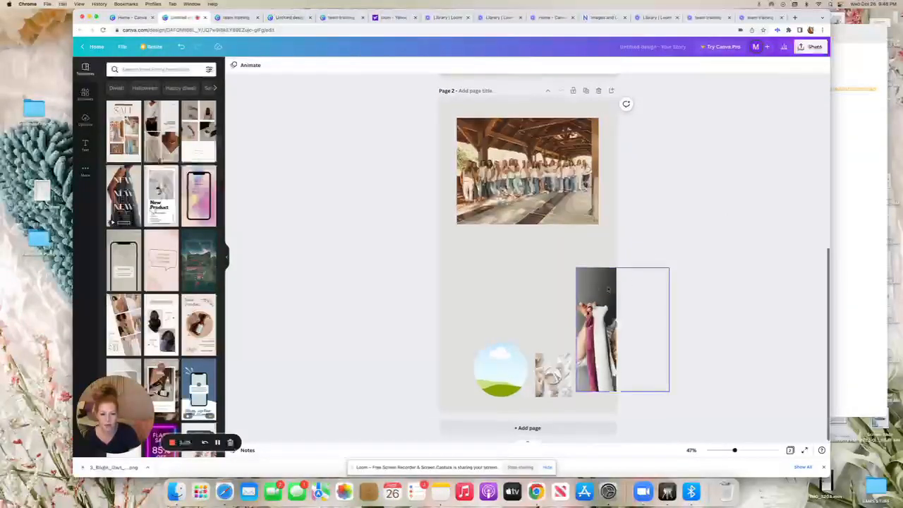
left_click(603, 296)
left_click_drag(603, 296, 484, 264)
left_click_drag(512, 291, 569, 337)
left_click(580, 308)
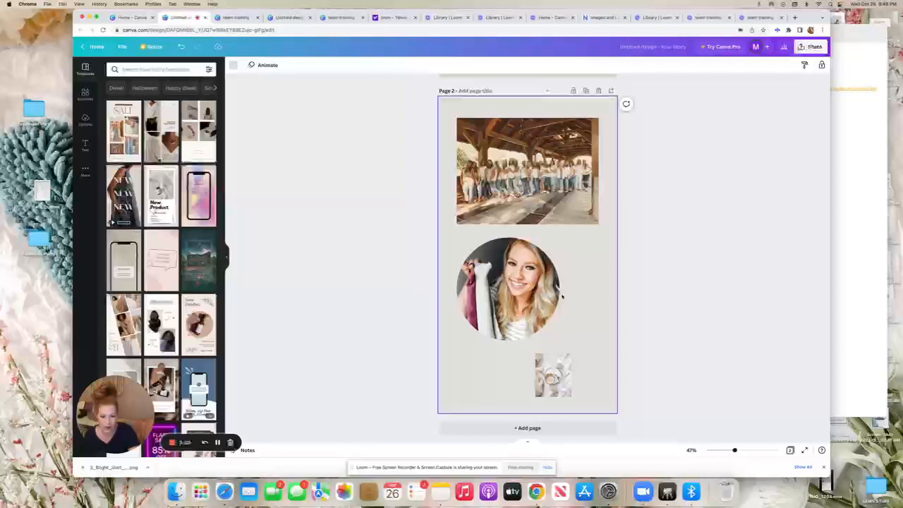
Detach the portrait from the circular frame and move it aside, partly over the page's right edge
left_click(533, 291)
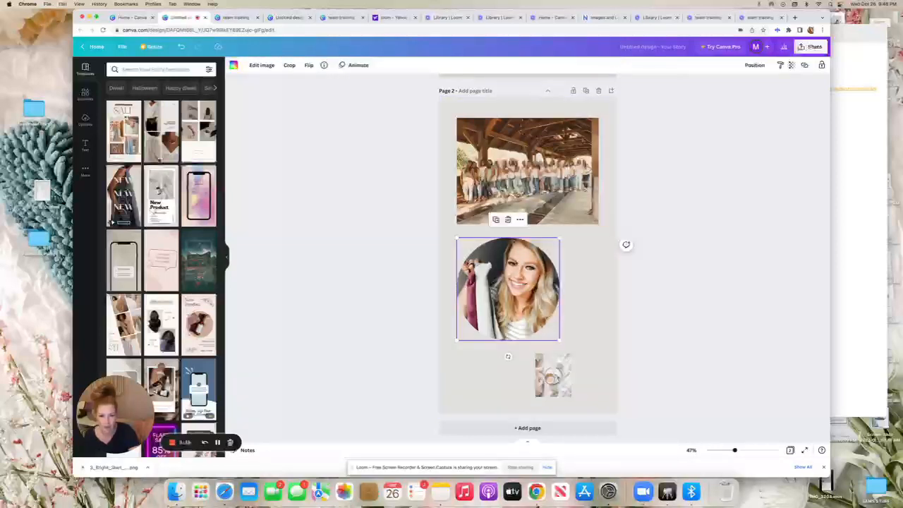
left_click(520, 220)
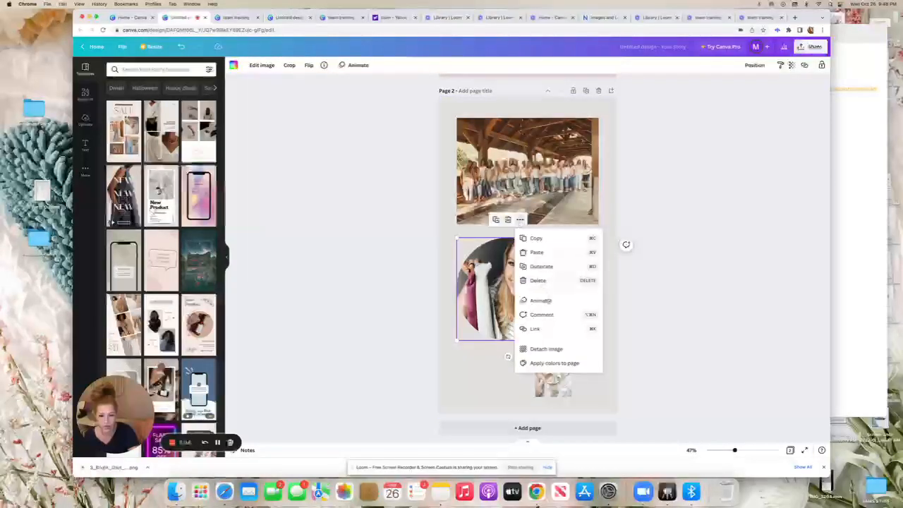
left_click(572, 349)
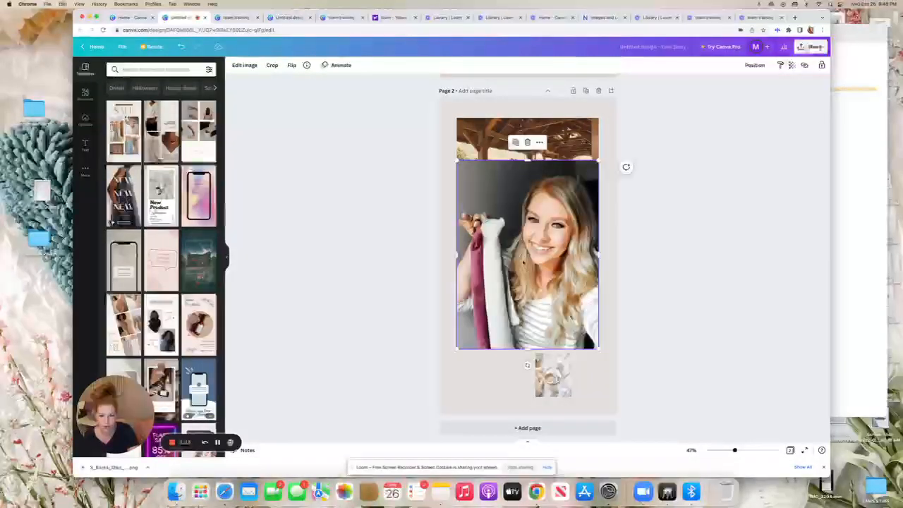
left_click_drag(522, 259, 624, 259)
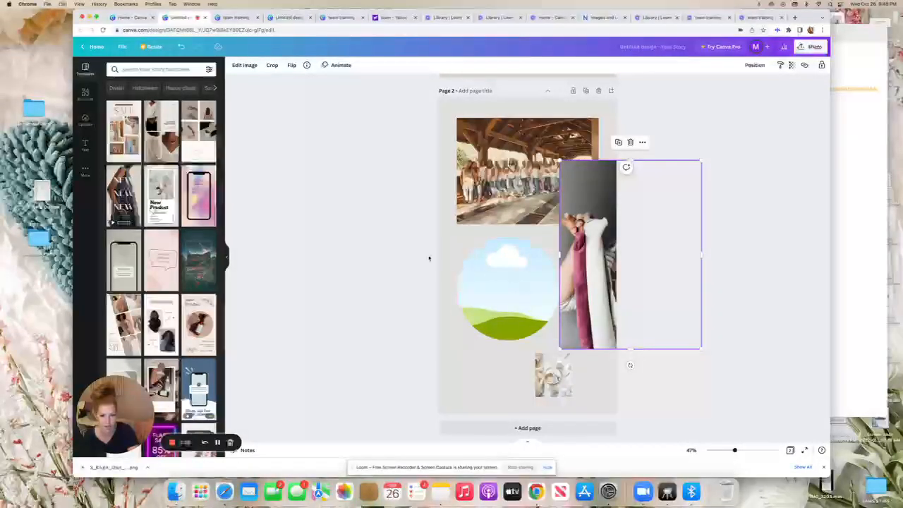
left_click(399, 250)
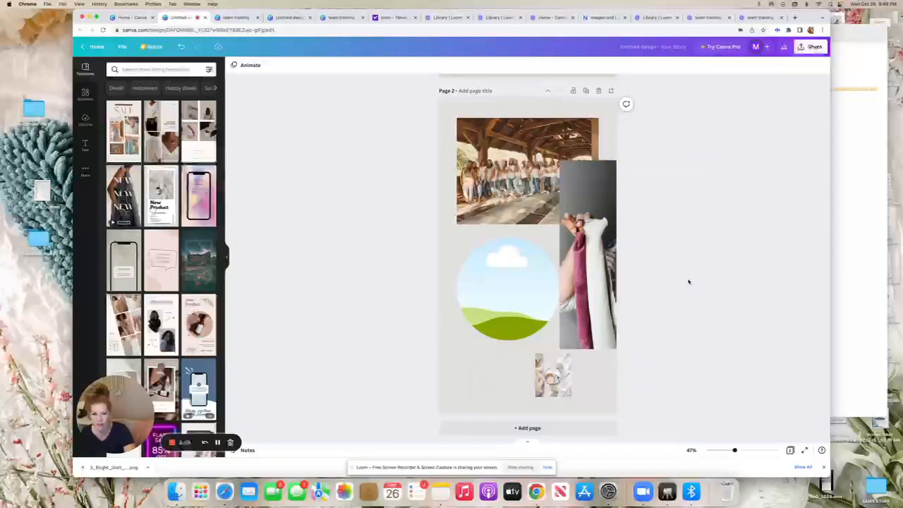
Add a new page after story page 1 and apply the four-photo Mood Board template to it
scroll(688, 281, "up", 10)
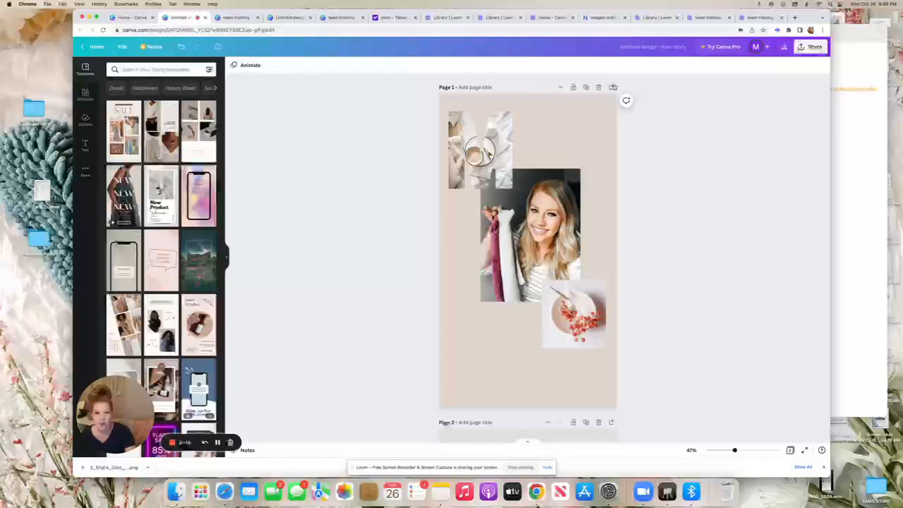
left_click(613, 87)
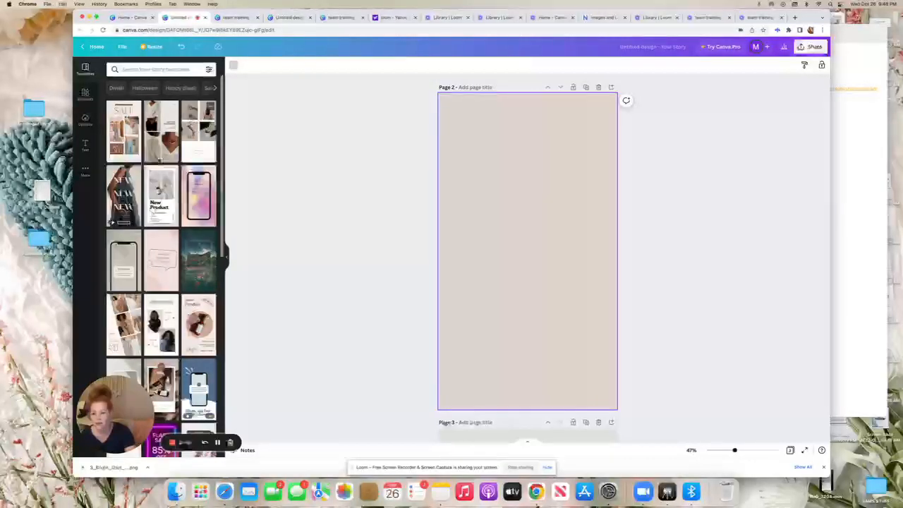
left_click(196, 122)
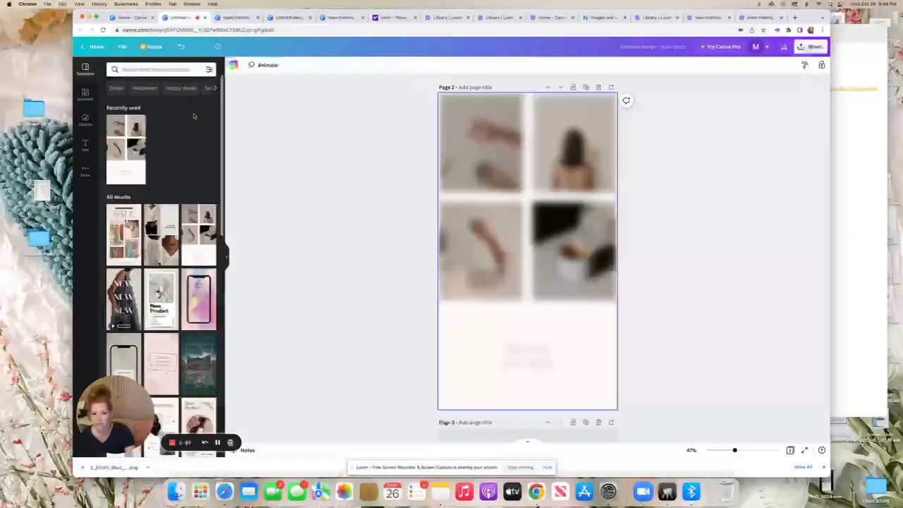
left_click(600, 184)
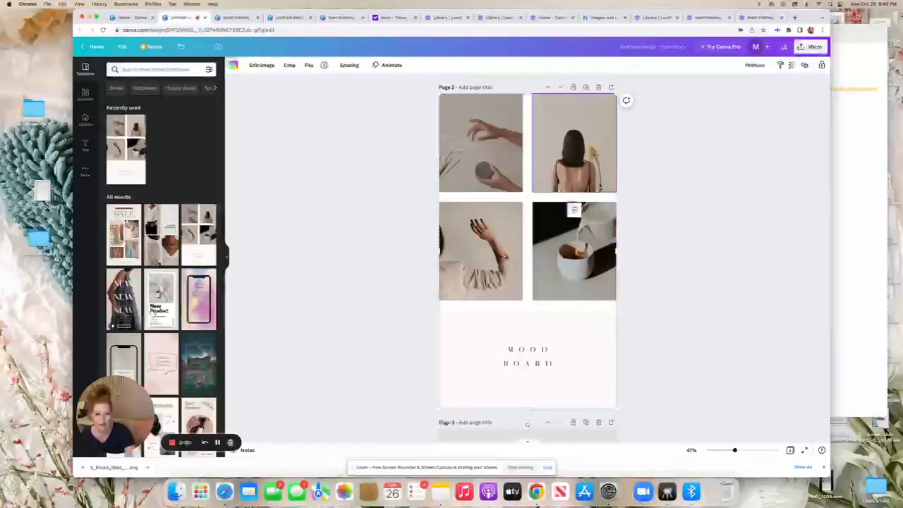
left_click(405, 139)
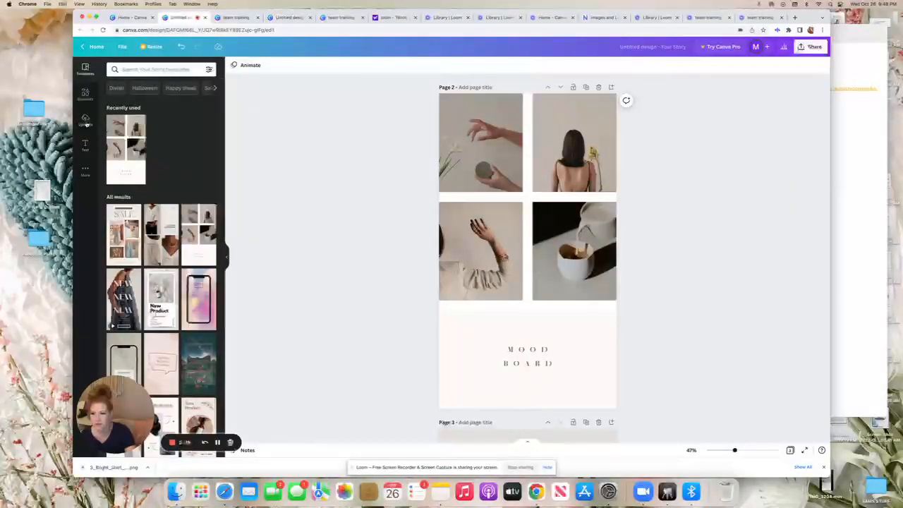
Replace the Mood Board template's four photos with the uploaded portrait, woman-with-mop, coffee and bedroom photos
left_click(85, 120)
left_click_drag(199, 189, 451, 144)
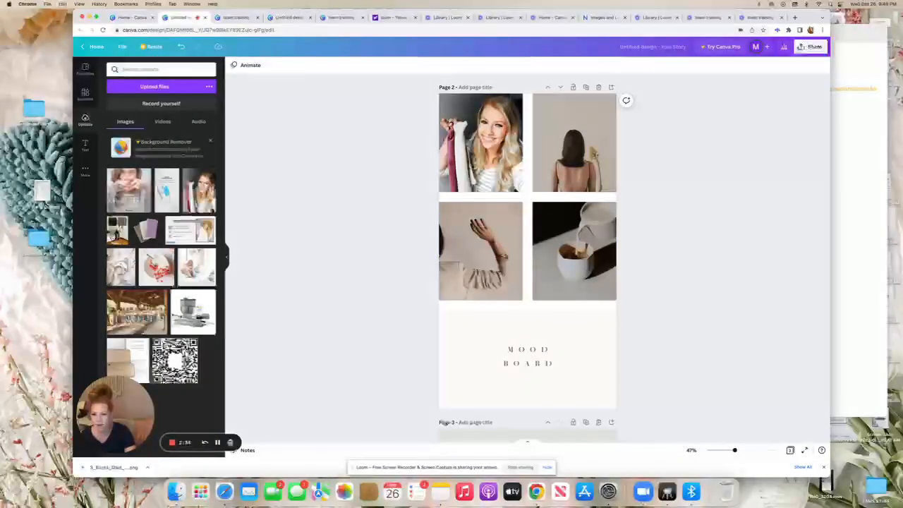
left_click_drag(117, 229, 438, 259)
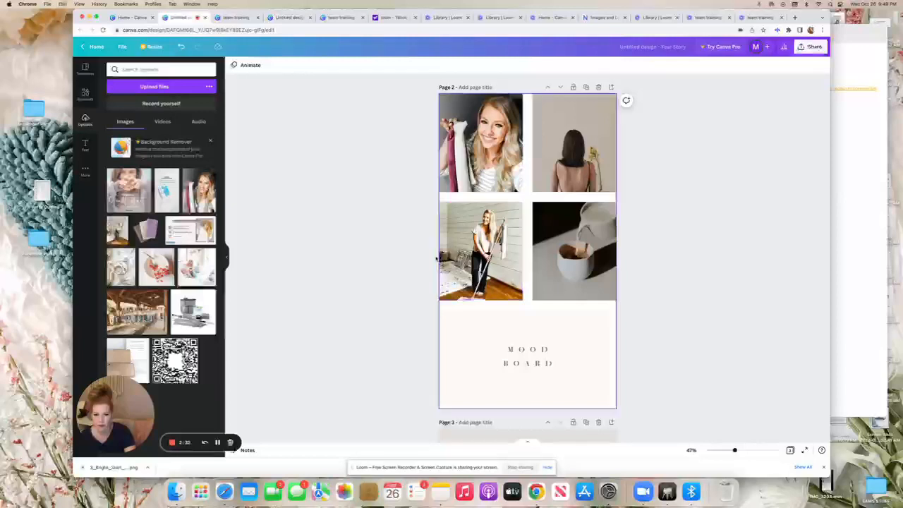
left_click_drag(120, 267, 575, 254)
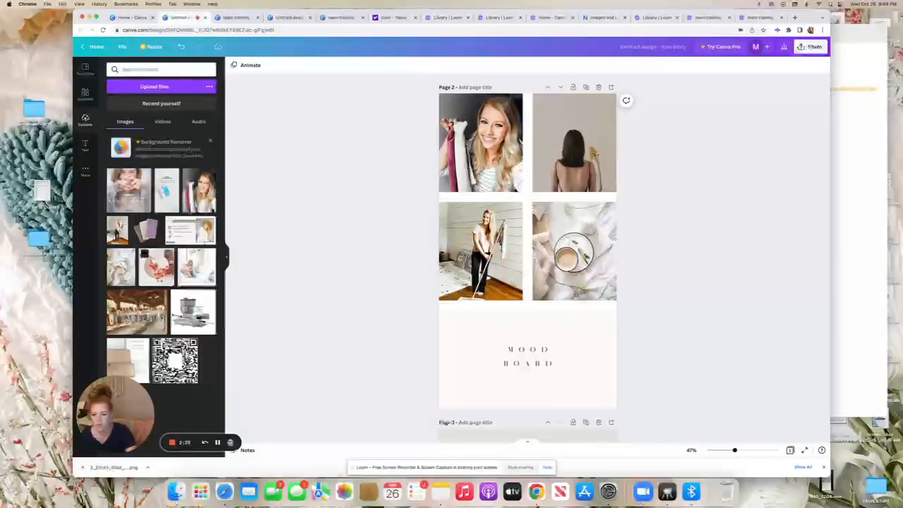
left_click_drag(196, 267, 543, 159)
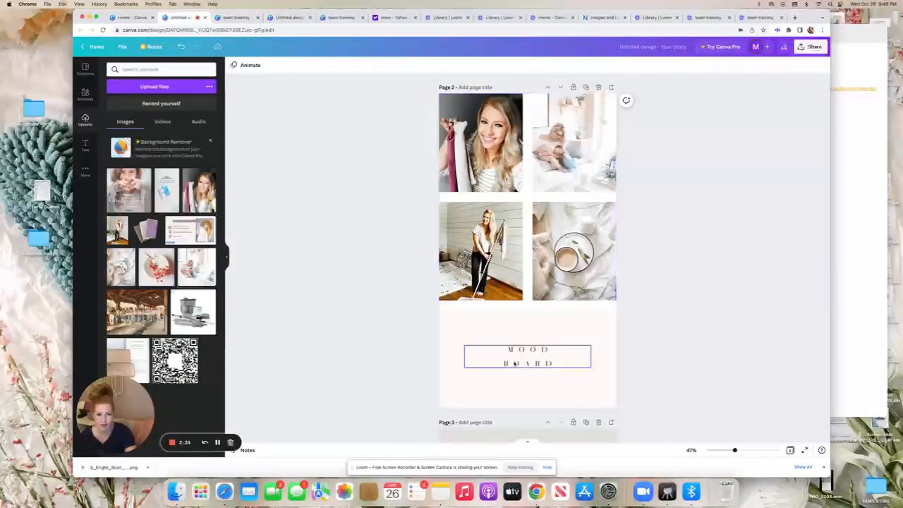
Replace the MOOD BOARD heading on page 2 with the person's first name and set its font to Lovelo
left_click(515, 364)
left_click(515, 364)
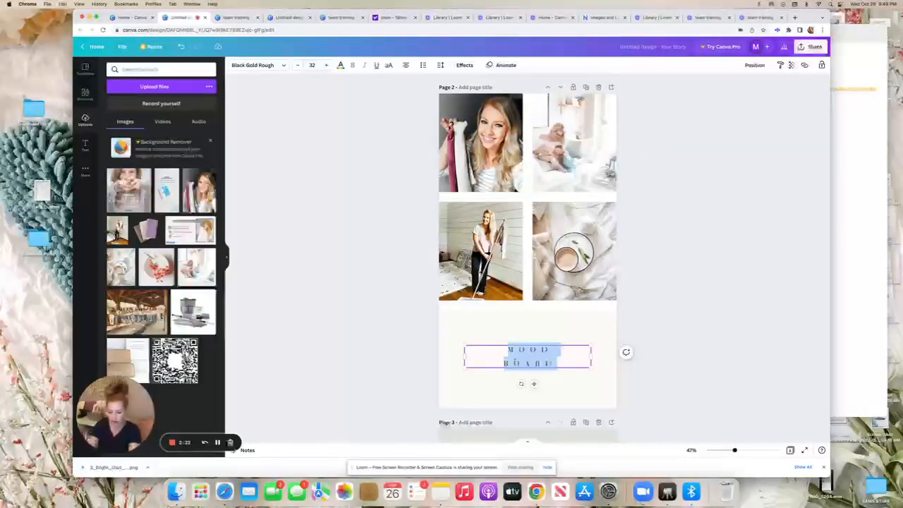
type("THANKS")
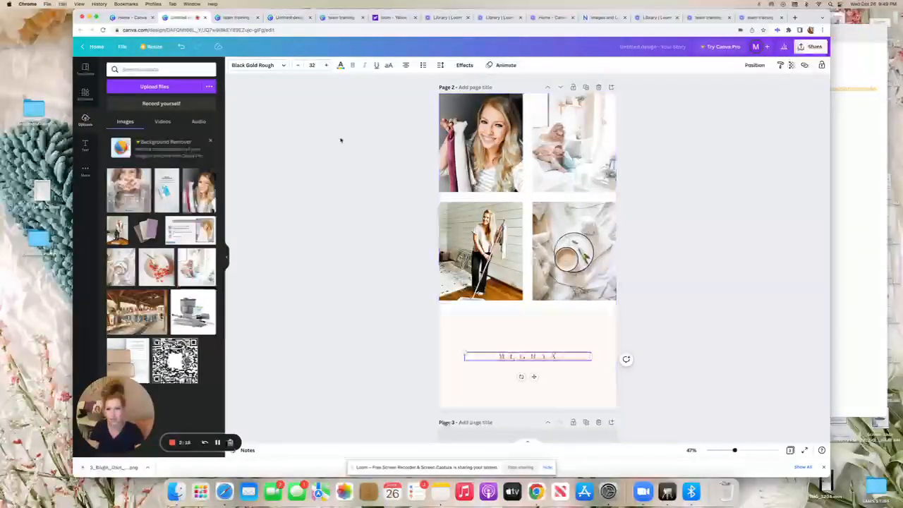
left_click(269, 69)
left_click(117, 134)
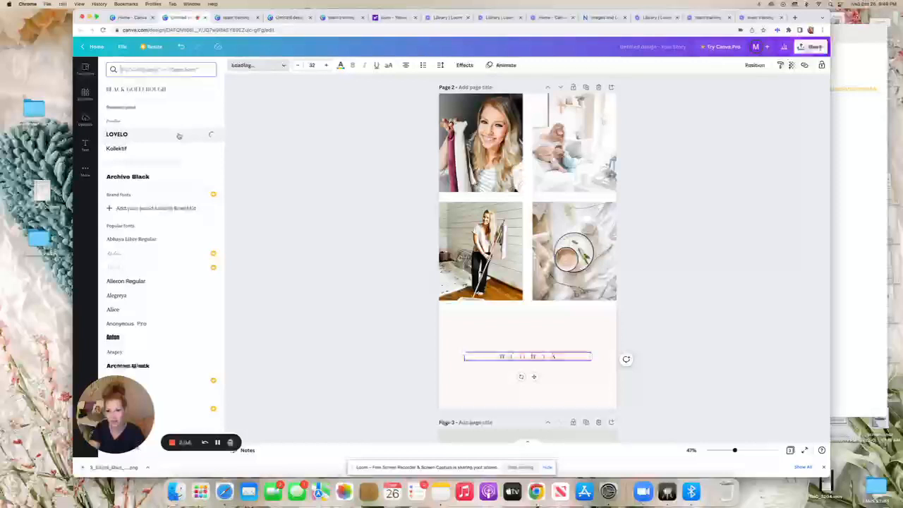
left_click(261, 167)
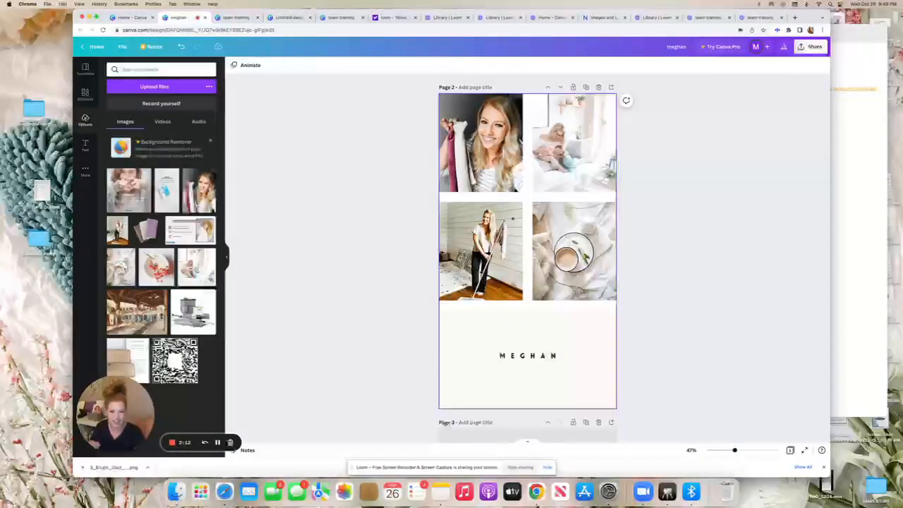
Try the dark photo colour on the block behind the page 2 name, and settle on the off-white photo colour
left_click(460, 336)
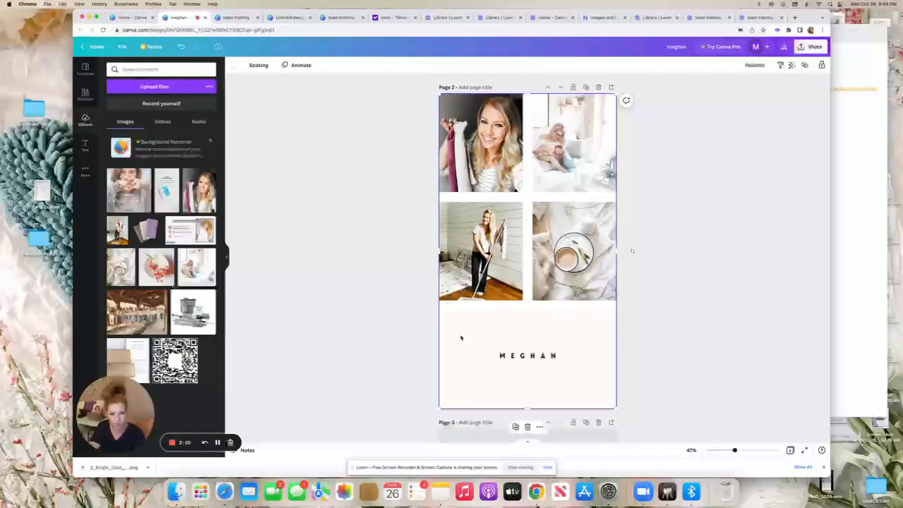
left_click(234, 65)
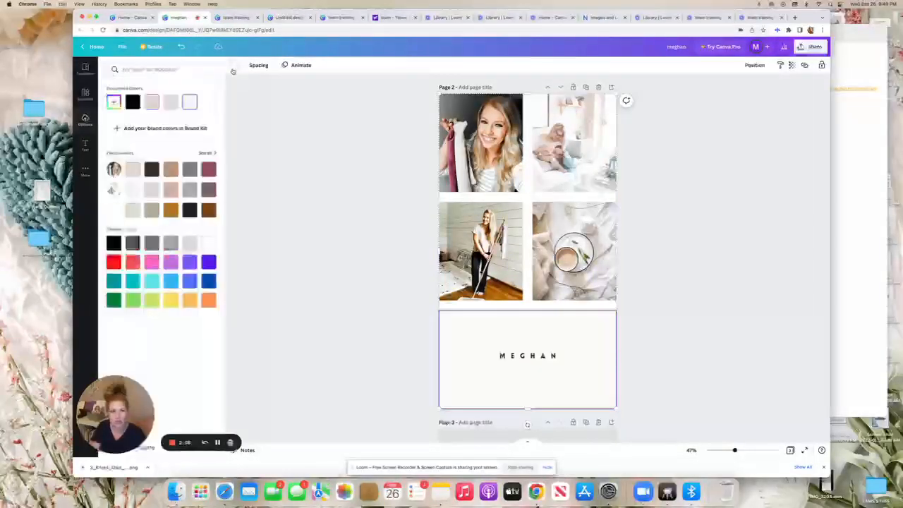
left_click(152, 169)
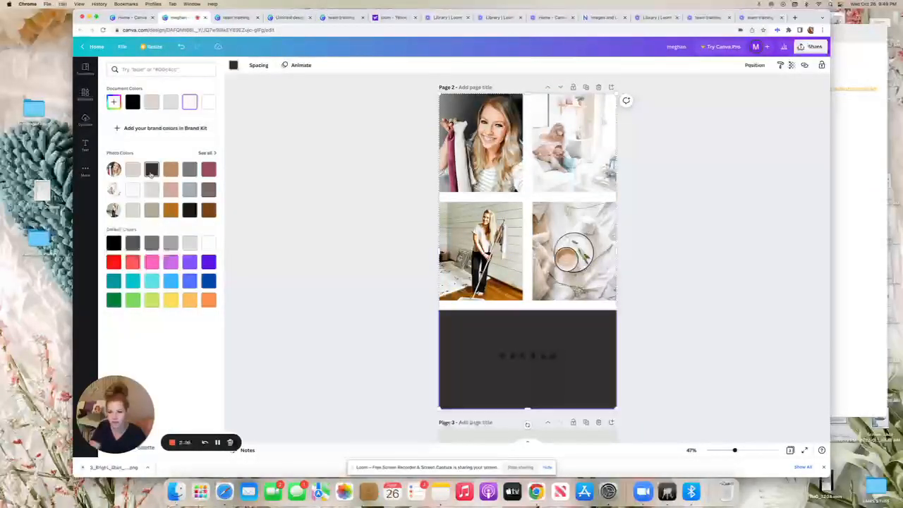
left_click(133, 170)
left_click(134, 191)
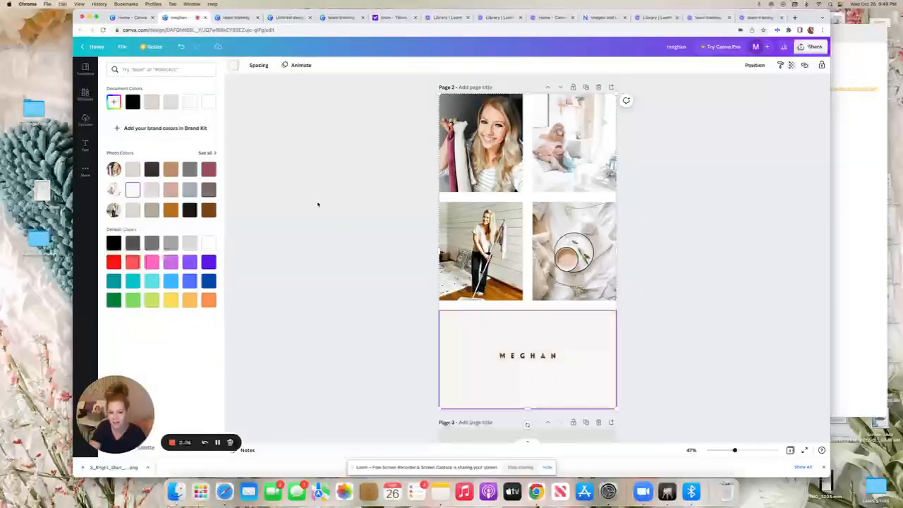
left_click(334, 204)
left_click(334, 204)
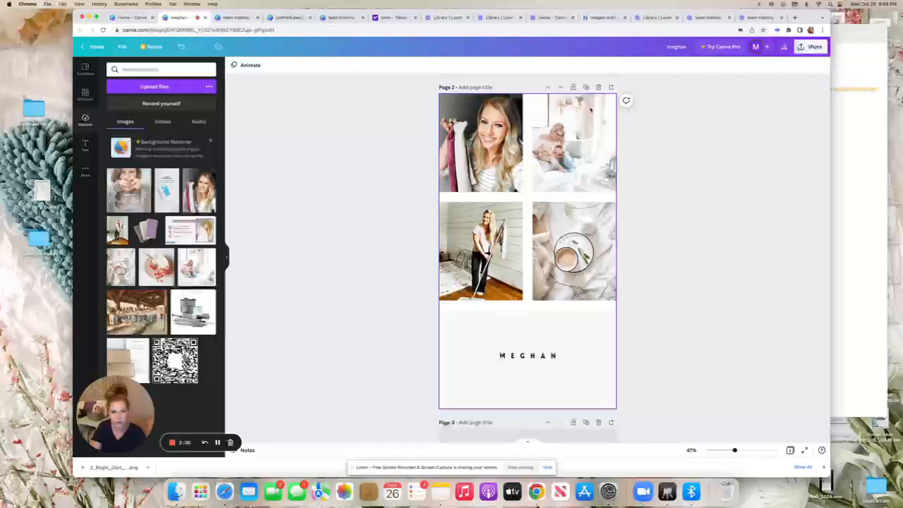
Add a blank page after the mood board page and open the elements library for it
scroll(590, 101, "down", 5)
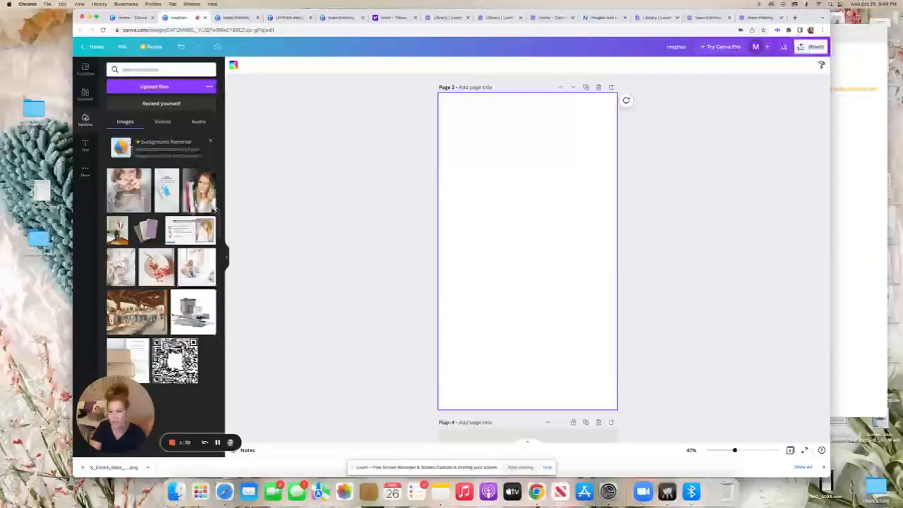
left_click(85, 94)
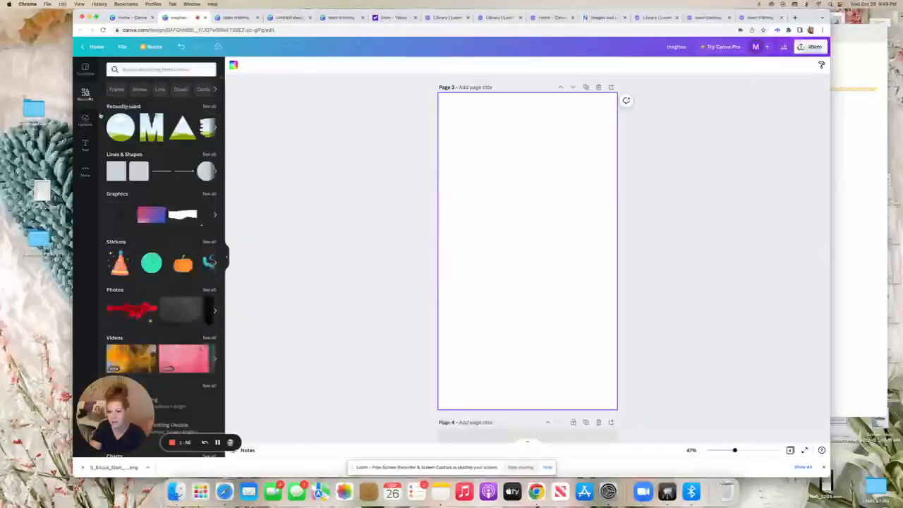
Add a rounded rectangular landscape frame to page 3 and place it near the page's upper-left corner
scroll(163, 272, "down", 10)
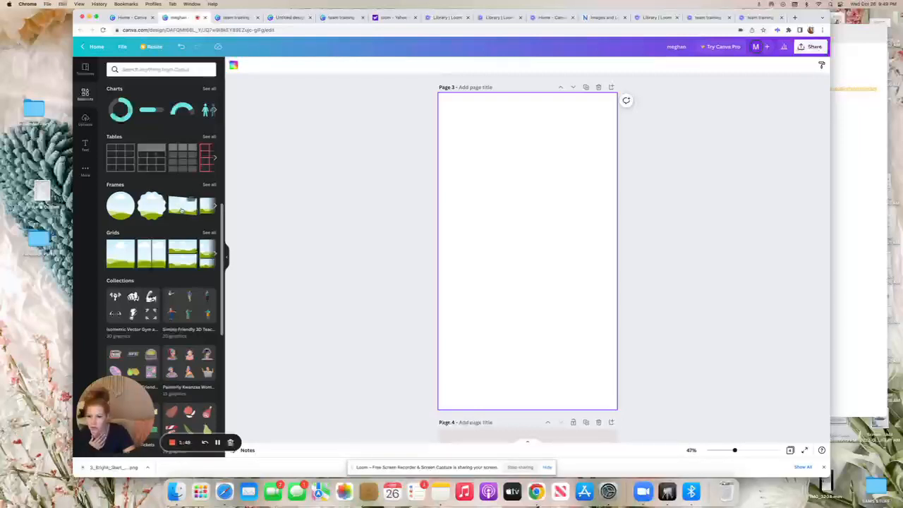
scroll(182, 210, "right", 3)
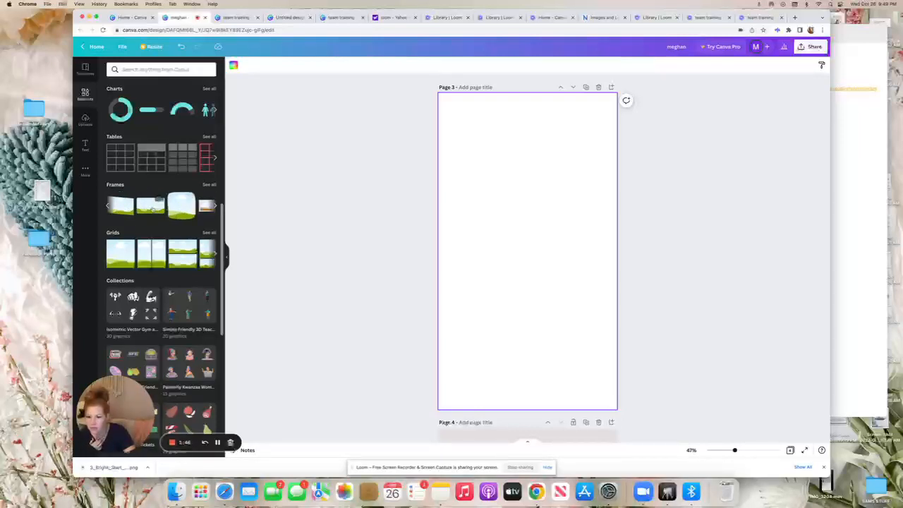
left_click(182, 206)
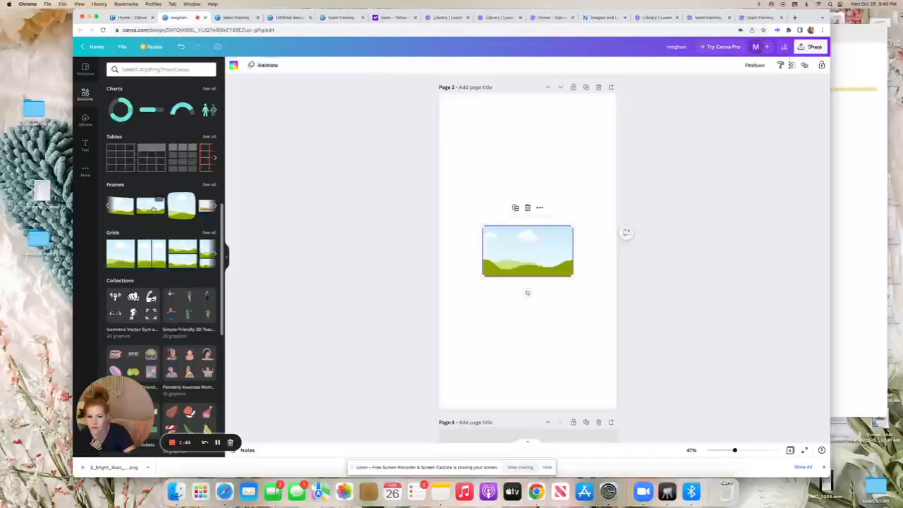
left_click_drag(526, 244, 488, 150)
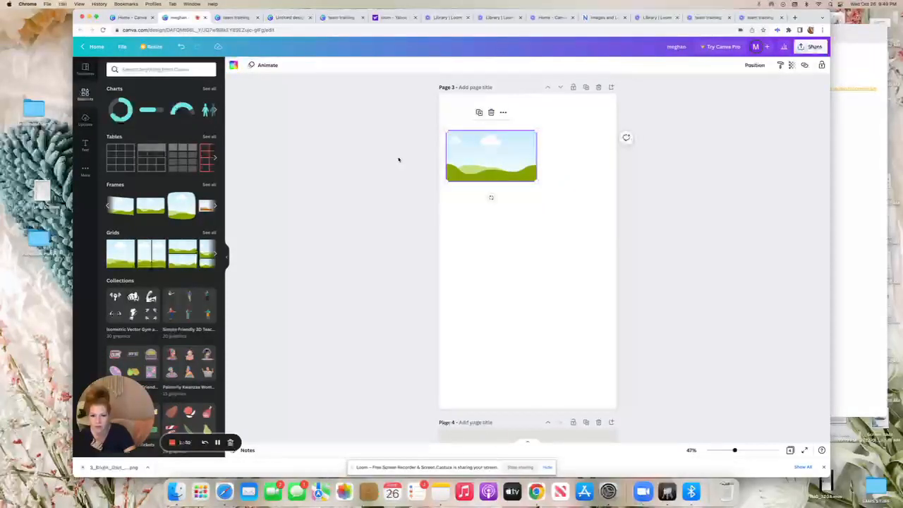
Add a second rounded rectangular frame and align it directly below the first one with a small gap
left_click(145, 209)
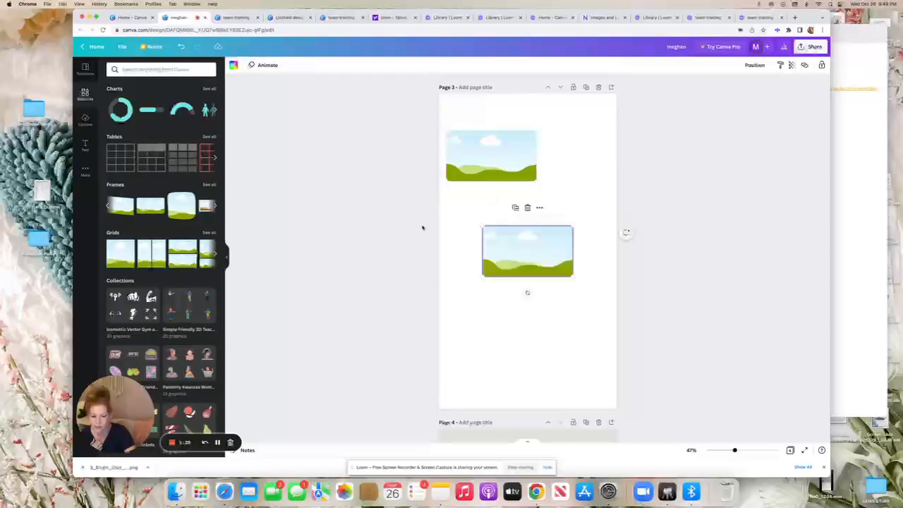
left_click_drag(510, 246, 472, 206)
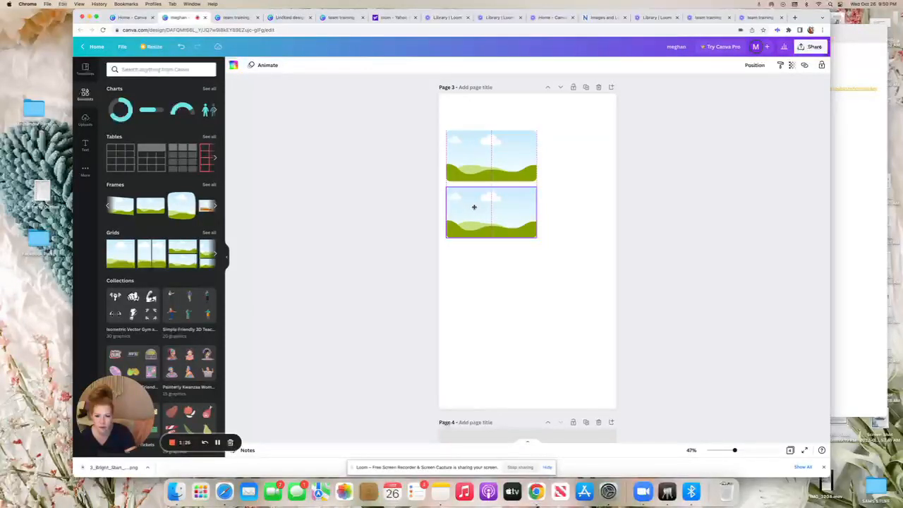
left_click_drag(474, 207, 509, 210)
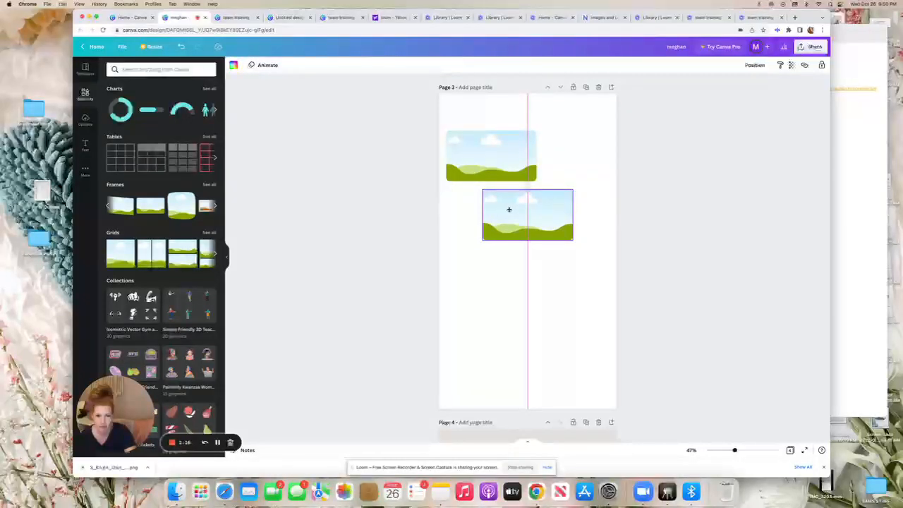
left_click_drag(508, 209, 474, 204)
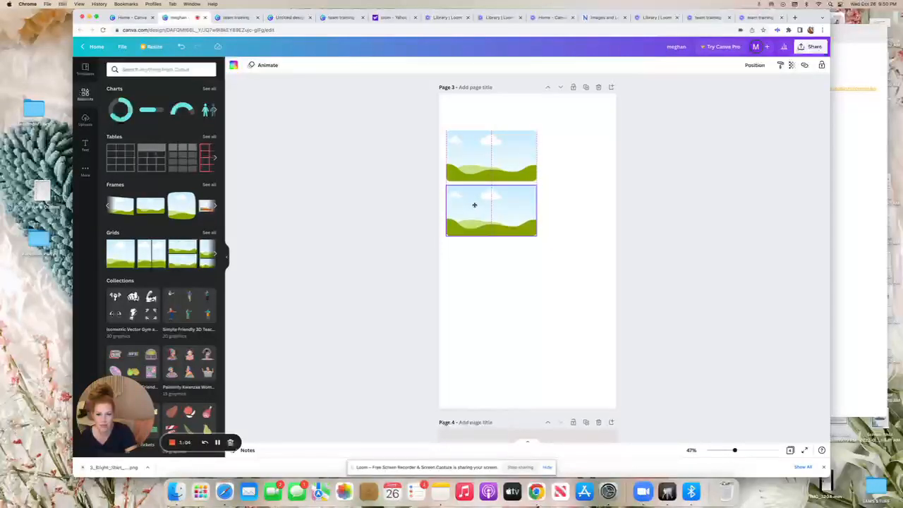
left_click_drag(474, 205, 474, 206)
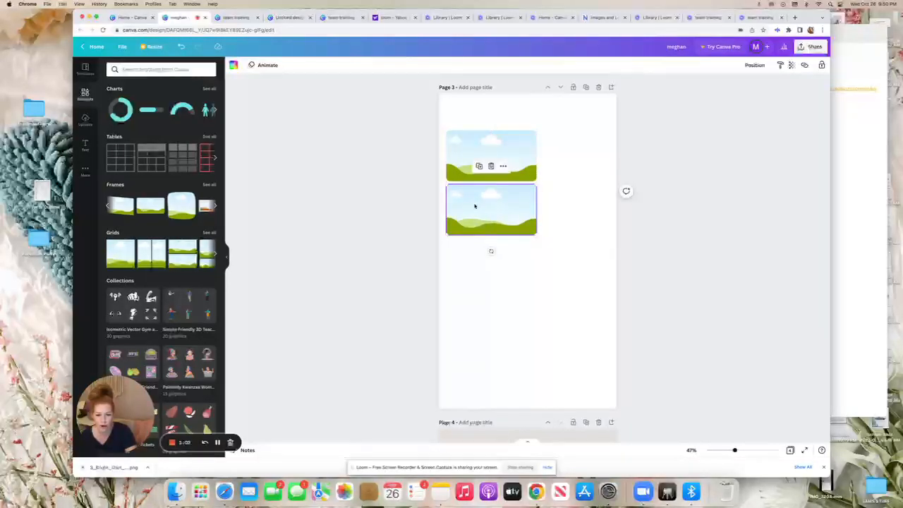
left_click(412, 199)
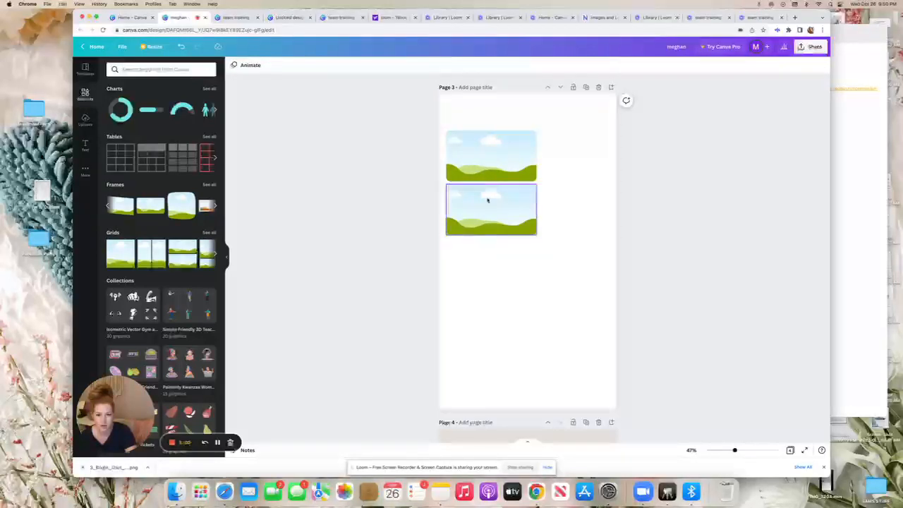
Duplicate both frames together and align the copies below the originals with equal spacing, forming a column of four
scroll(416, 171, "down", 1)
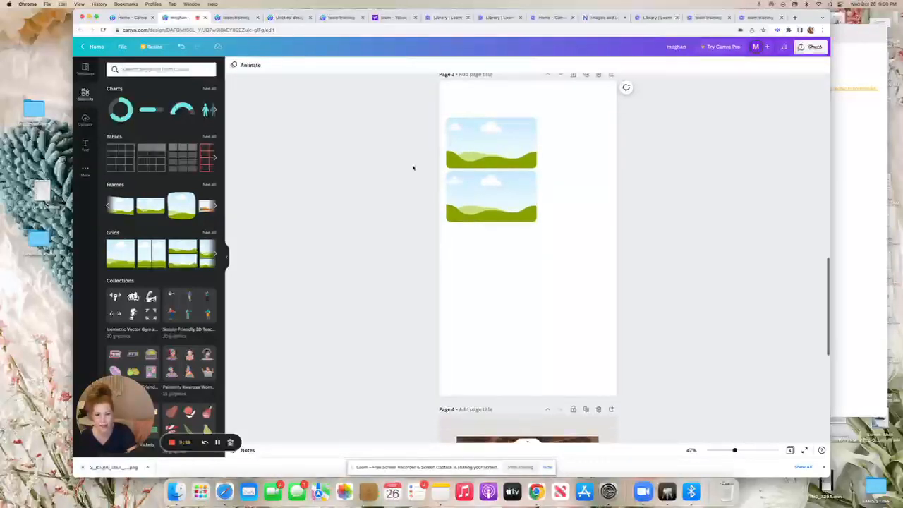
left_click_drag(416, 144, 511, 199)
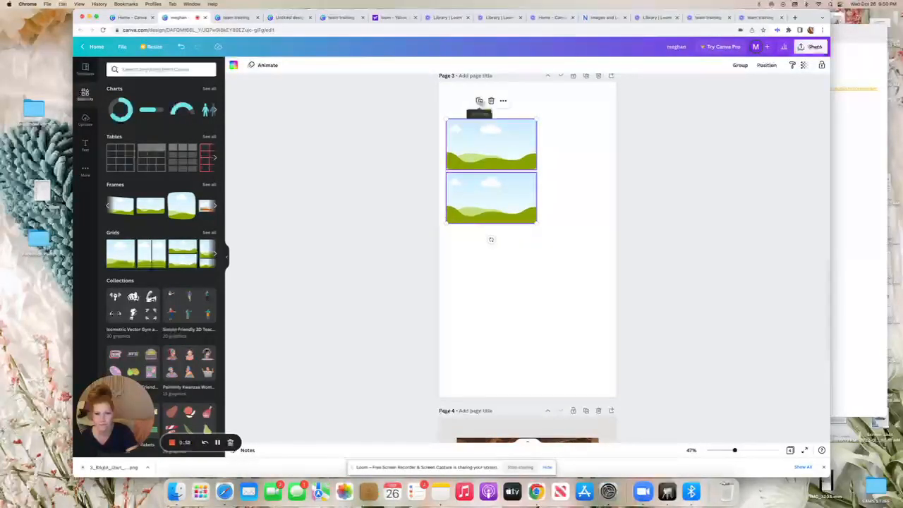
left_click(480, 103)
left_click_drag(419, 131, 538, 224)
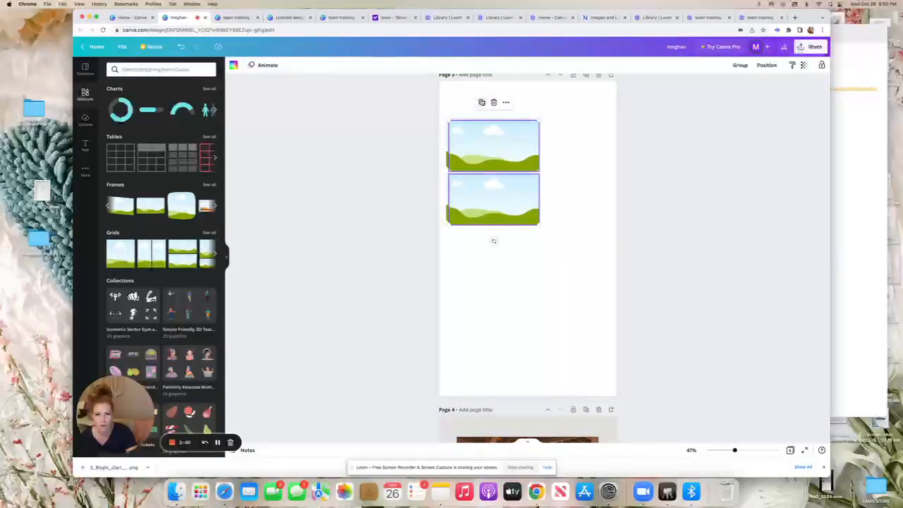
left_click_drag(490, 147, 486, 250)
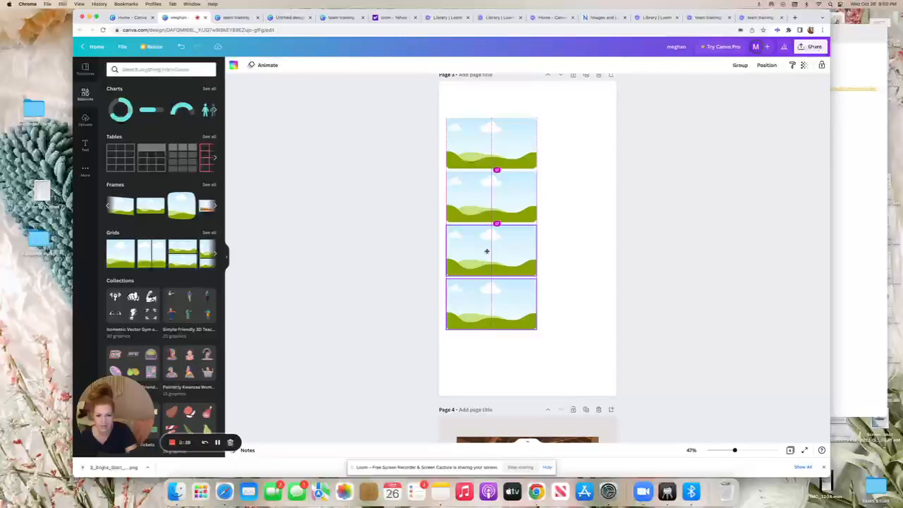
left_click_drag(486, 250, 486, 250)
left_click(412, 229)
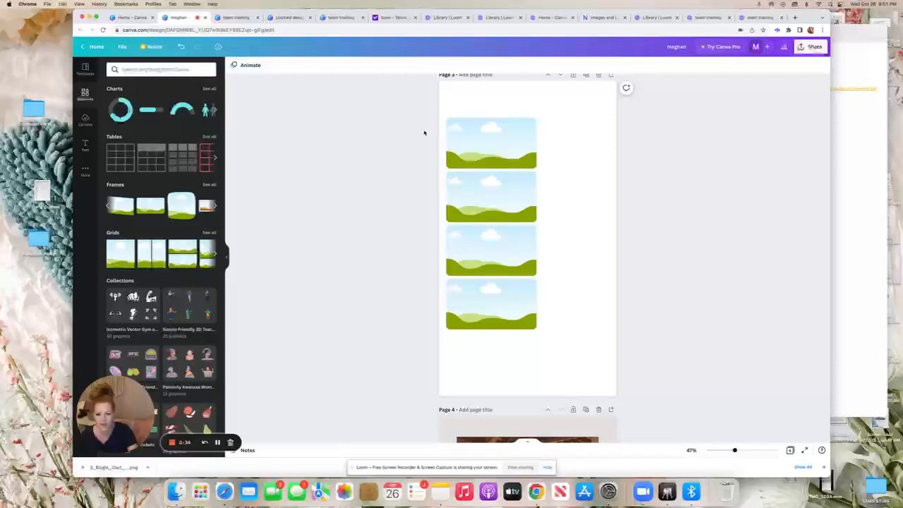
Duplicate the whole column of four frames and align the copy to its right, running past the page edge
left_click_drag(424, 132, 502, 345)
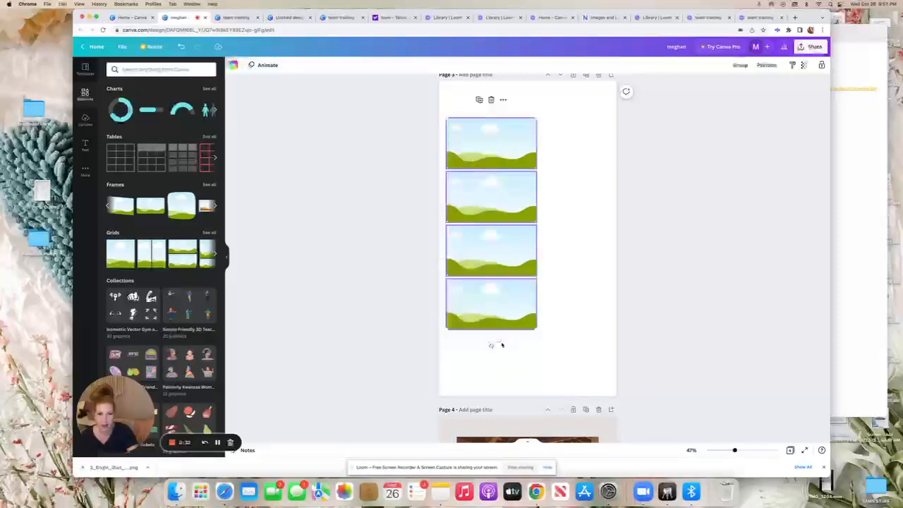
left_click(479, 100)
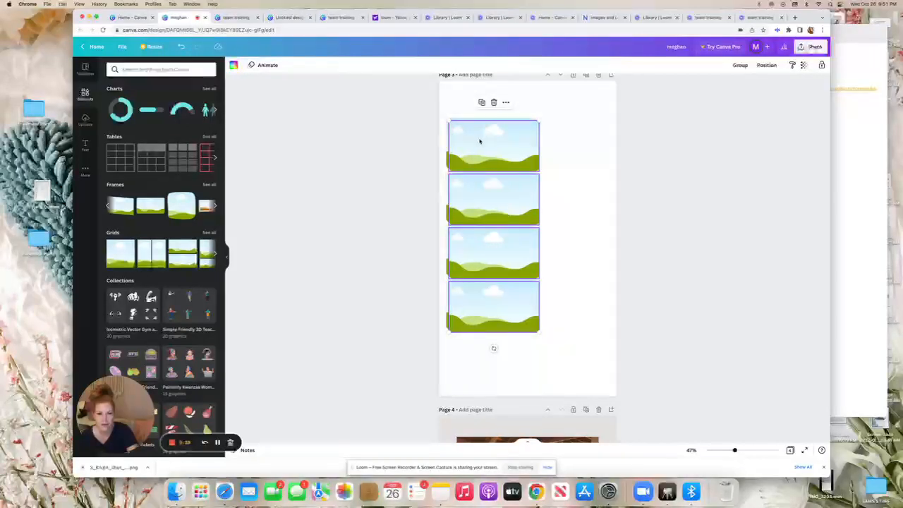
left_click_drag(479, 141, 570, 136)
left_click(659, 165)
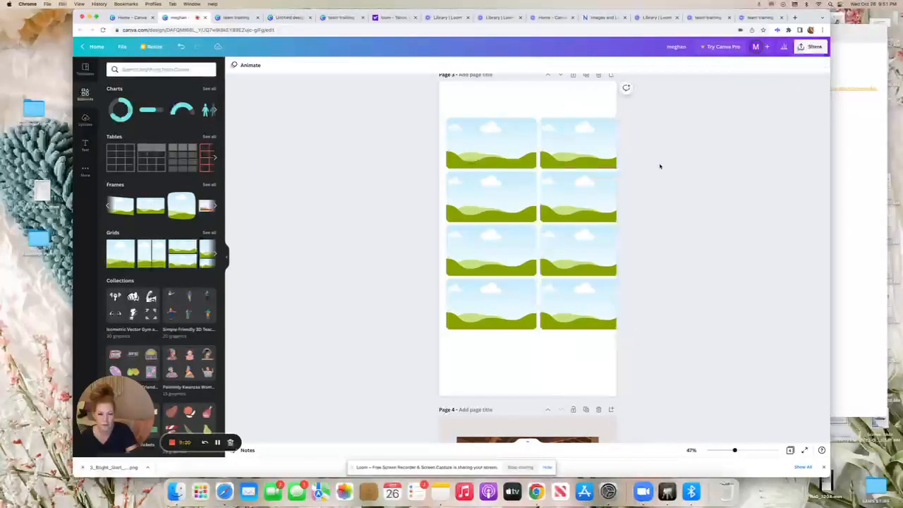
Fill the left column's frames from top to bottom with the uploaded blonde woman, coffee cup, group and mother-with-child photos
scroll(482, 201, "up", 1)
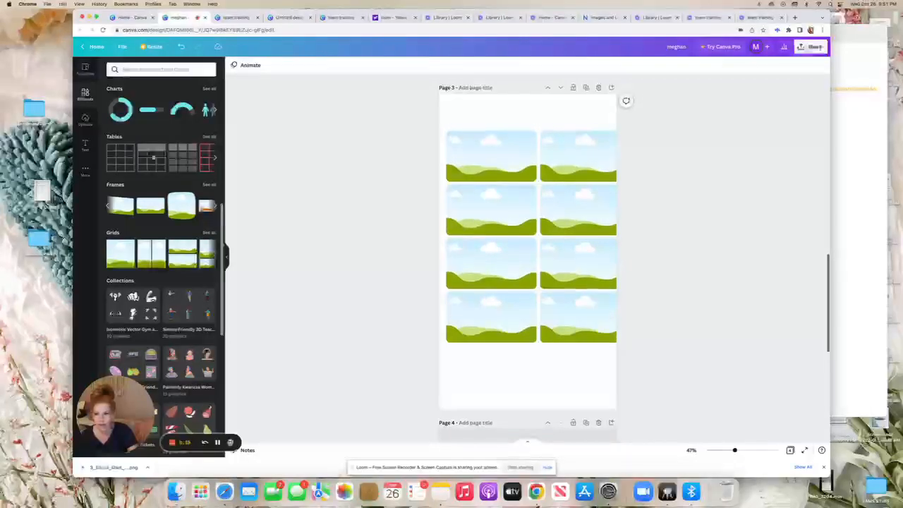
left_click(84, 115)
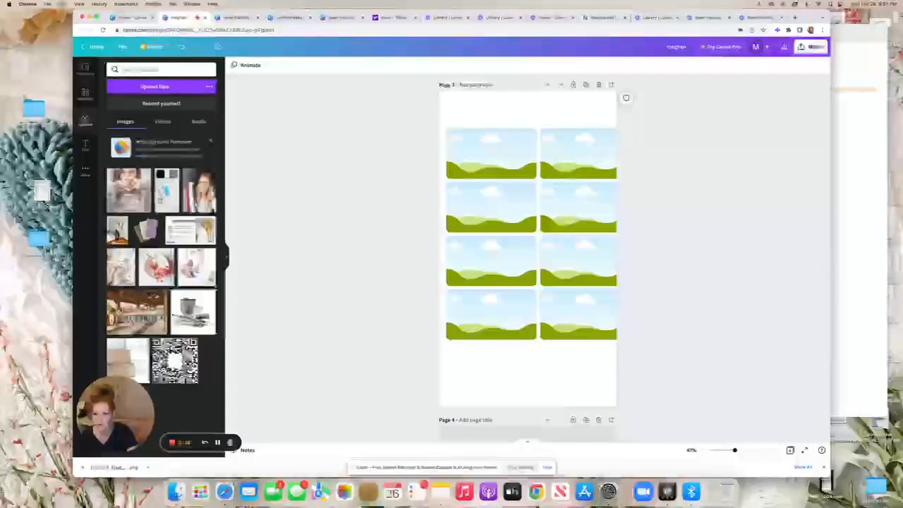
left_click_drag(198, 191, 491, 153)
left_click_drag(121, 267, 465, 211)
left_click_drag(136, 311, 450, 271)
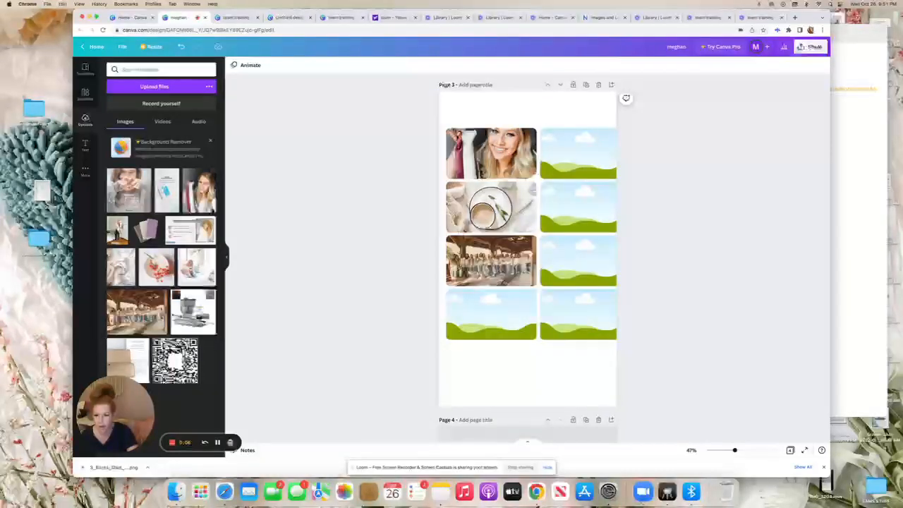
left_click_drag(189, 275, 452, 326)
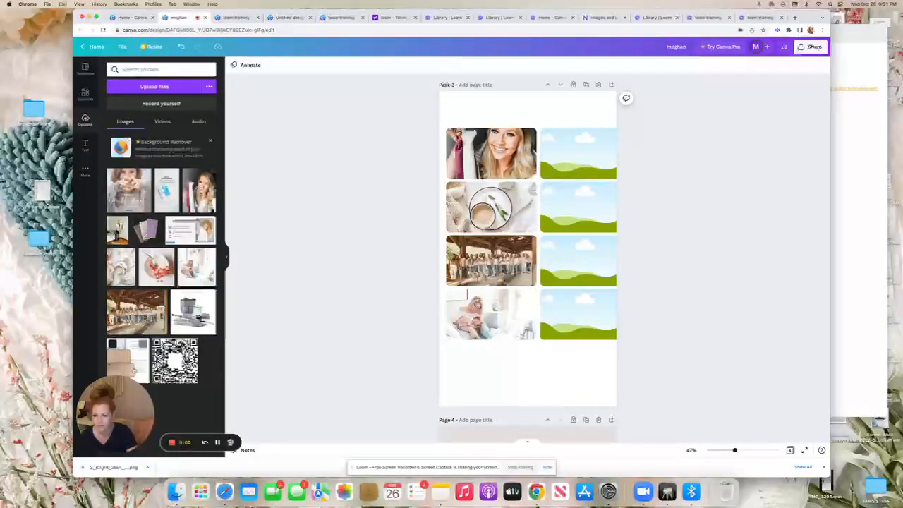
Fill the right column's frames from top to bottom with the uploaded red berries, seated mother-with-child, coffee cup and group photos
left_click_drag(155, 266, 549, 141)
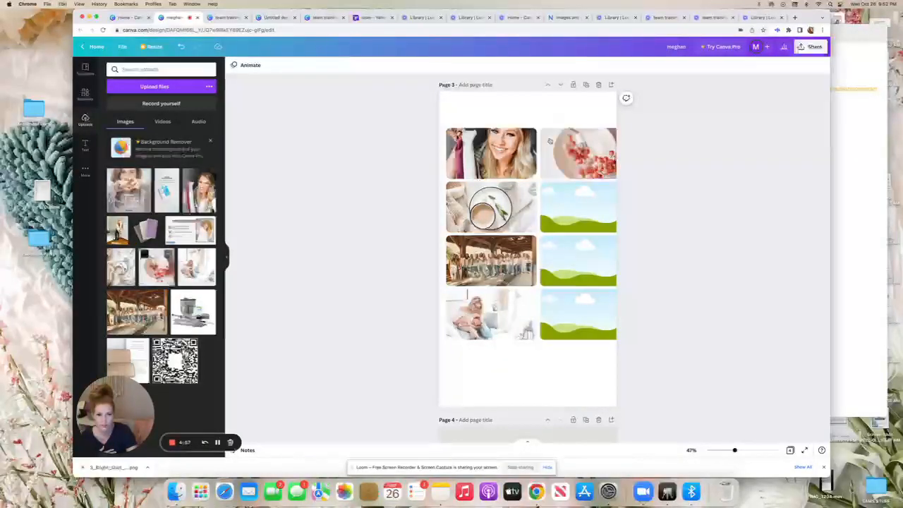
left_click_drag(120, 266, 574, 259)
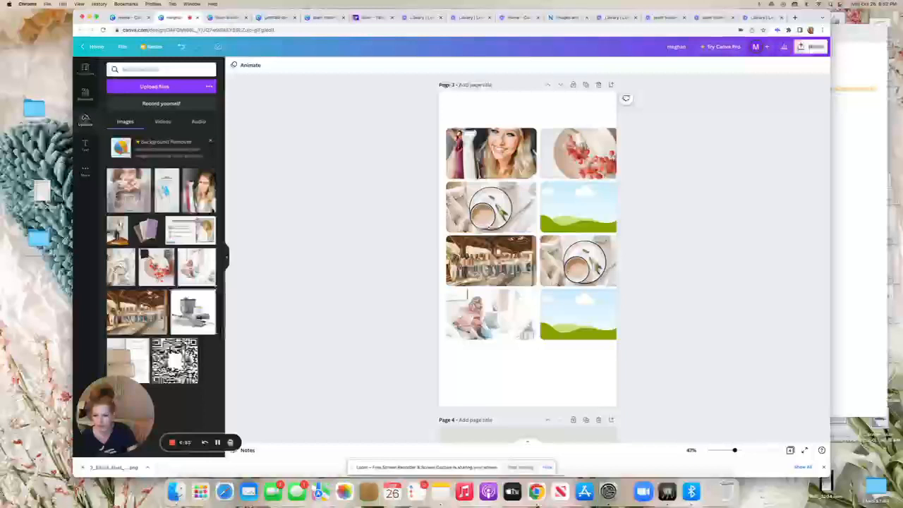
left_click_drag(137, 311, 606, 311)
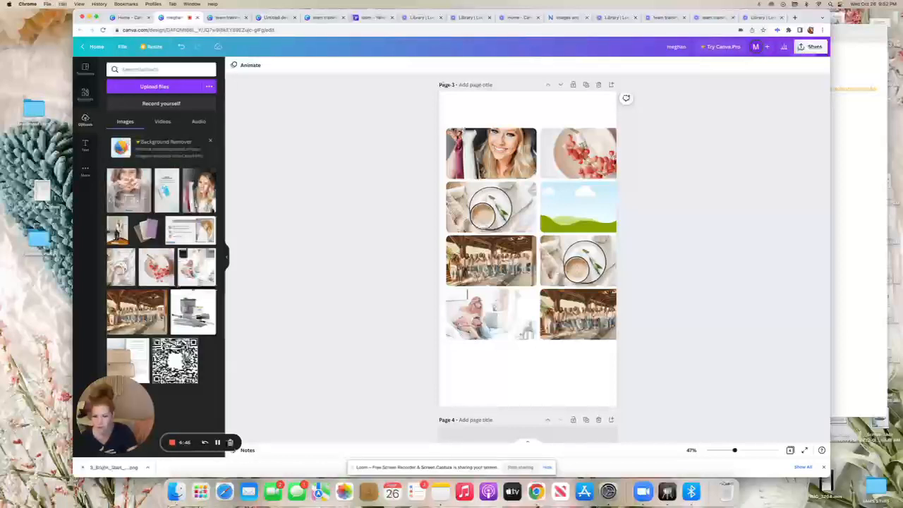
left_click_drag(197, 266, 564, 221)
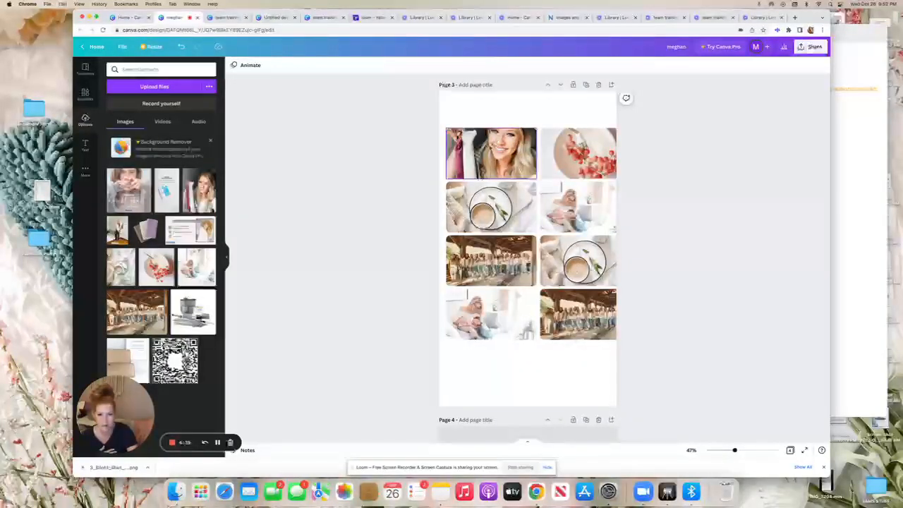
Shift the blonde woman's photo downward inside its frame so her whole head fits in the crop
scroll(494, 152, "down", 1)
left_click(494, 151)
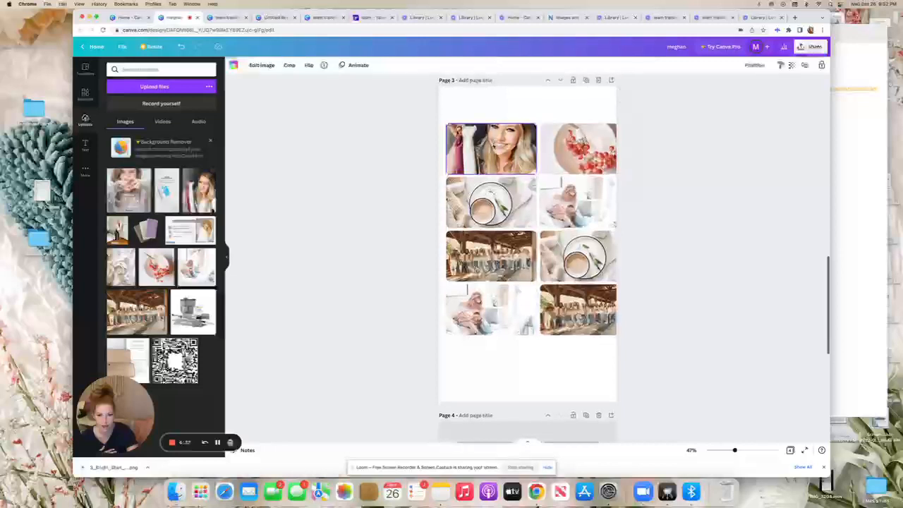
double_click(494, 146)
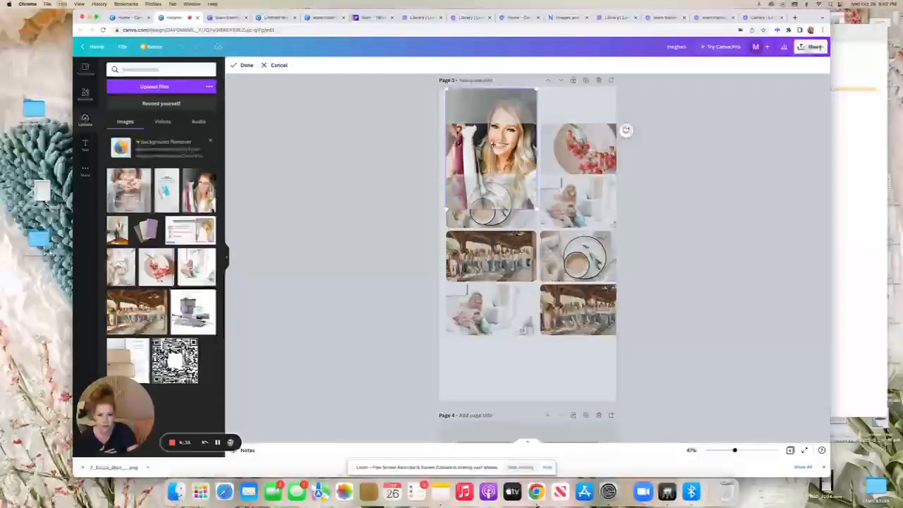
left_click_drag(494, 146, 493, 168)
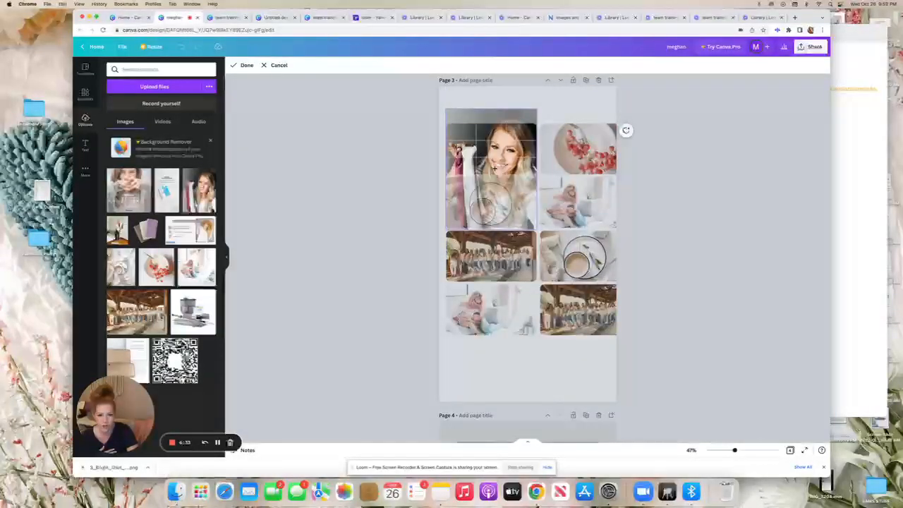
left_click(370, 184)
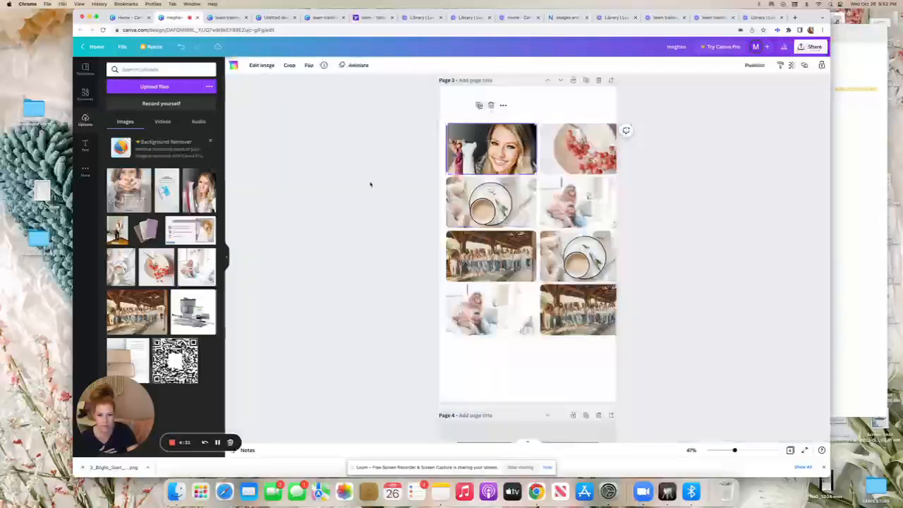
left_click(370, 184)
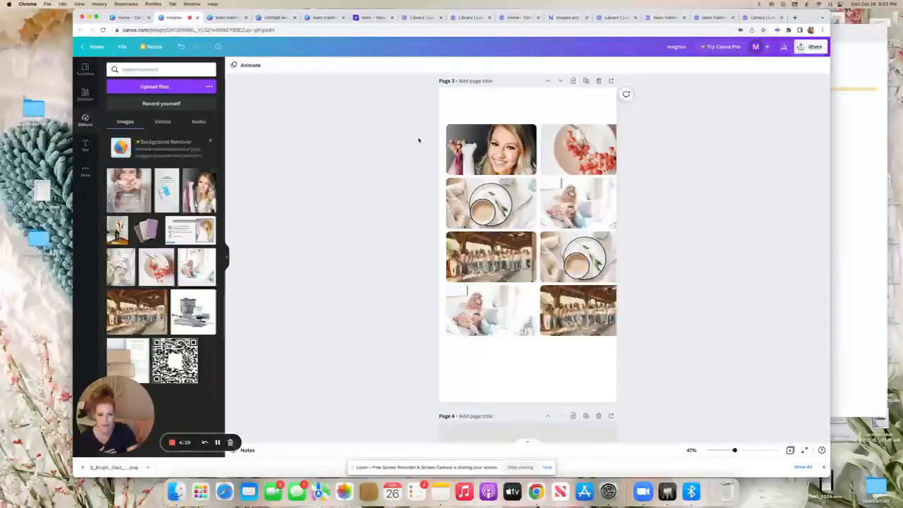
Group all eight photo frames and rotate the group counterclockwise to tilt the collage
left_click_drag(415, 139, 633, 310)
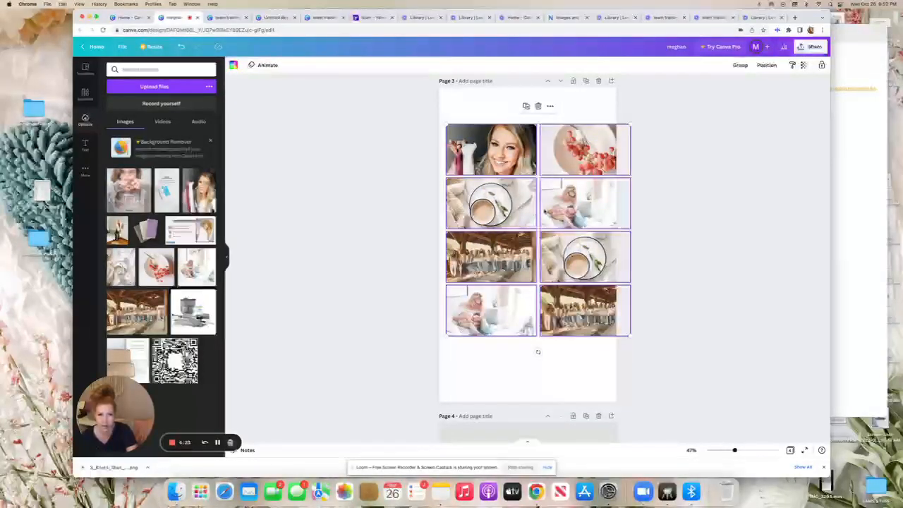
left_click(739, 66)
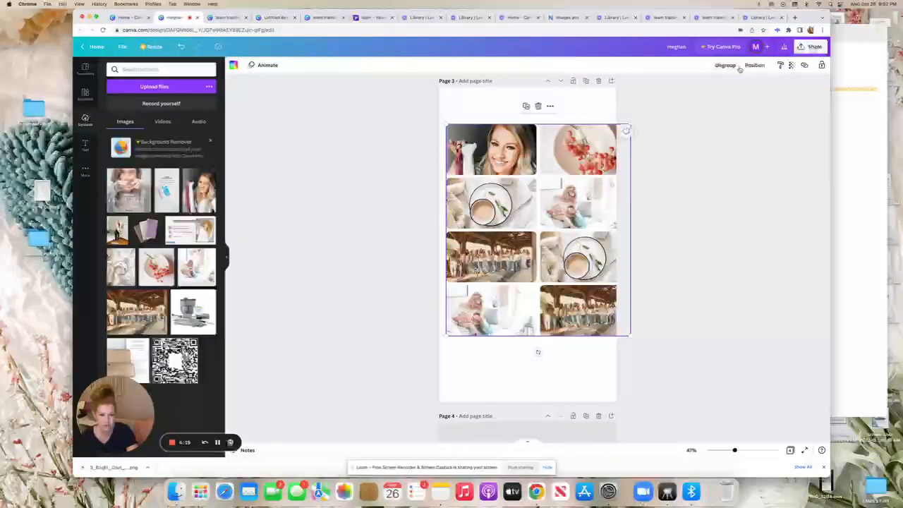
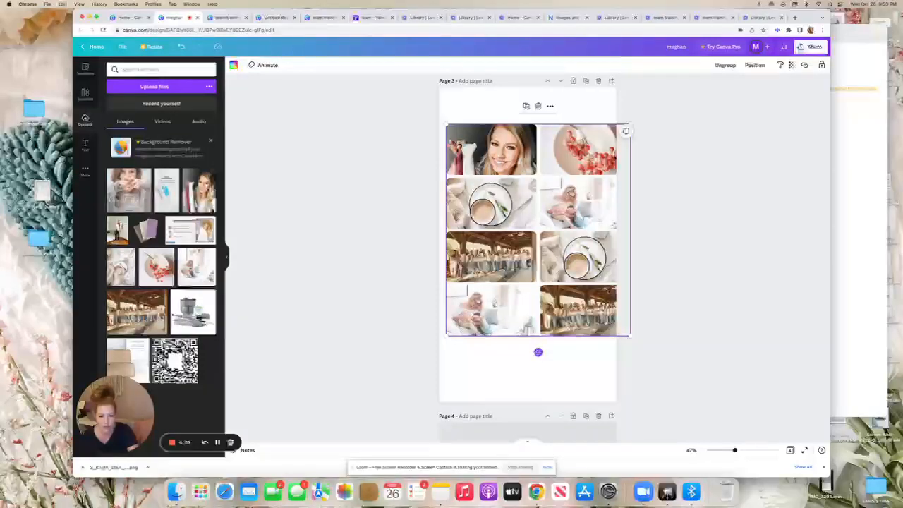
left_click_drag(537, 351, 578, 340)
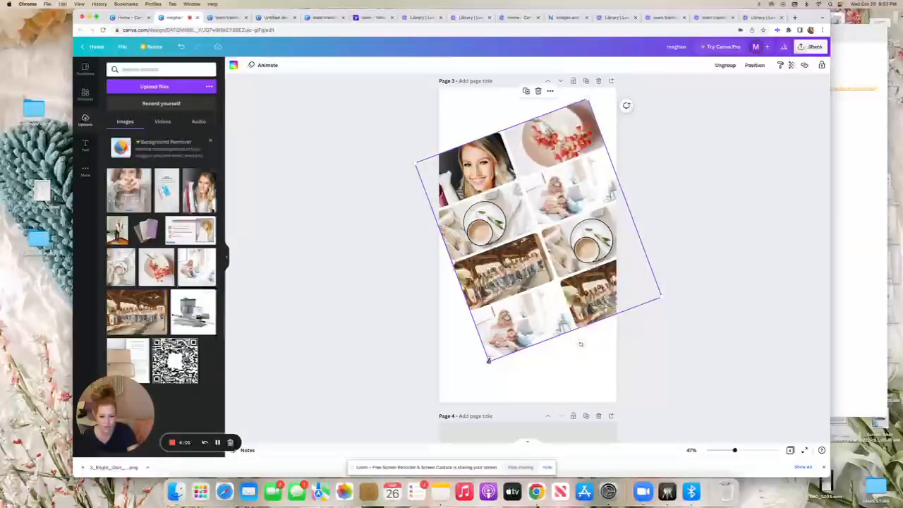
Enlarge the tilted photo group on page 3 until it covers the whole page and bleeds past its edges
left_click_drag(488, 360, 641, 12)
left_click(733, 151)
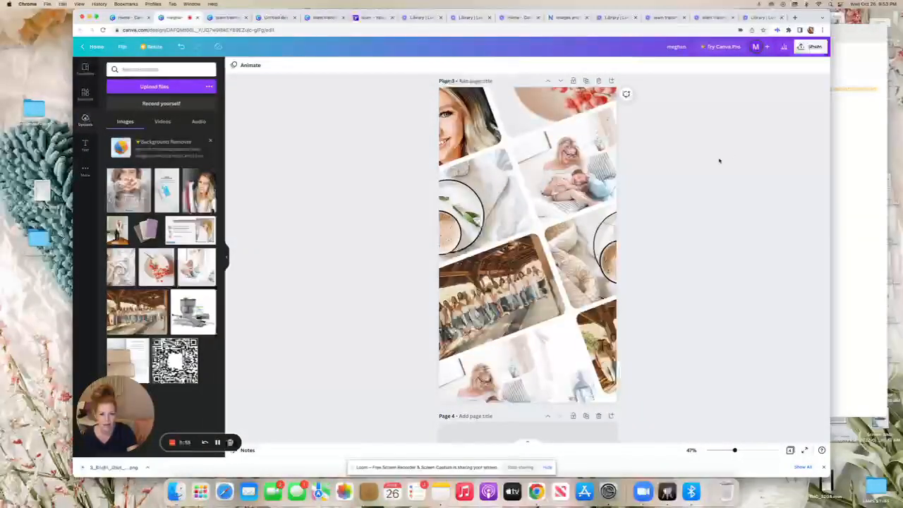
scroll(711, 194, "up", 1)
scroll(711, 193, "down", 1)
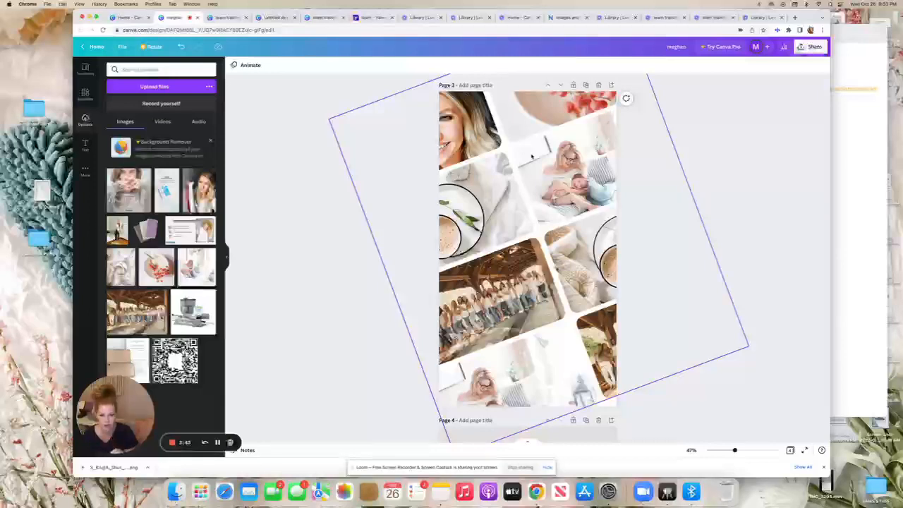
Set page 3's background to the light beige color drawn from the blonde woman's photo
left_click(363, 121)
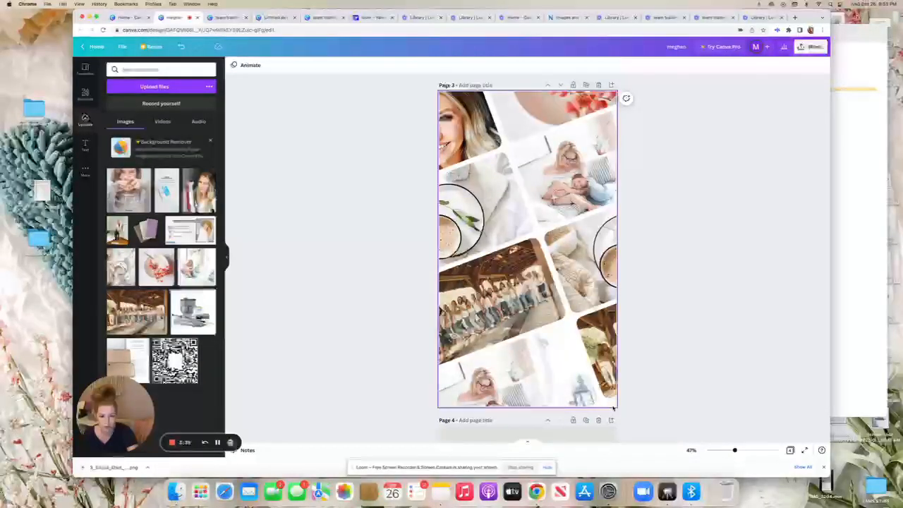
left_click(612, 406)
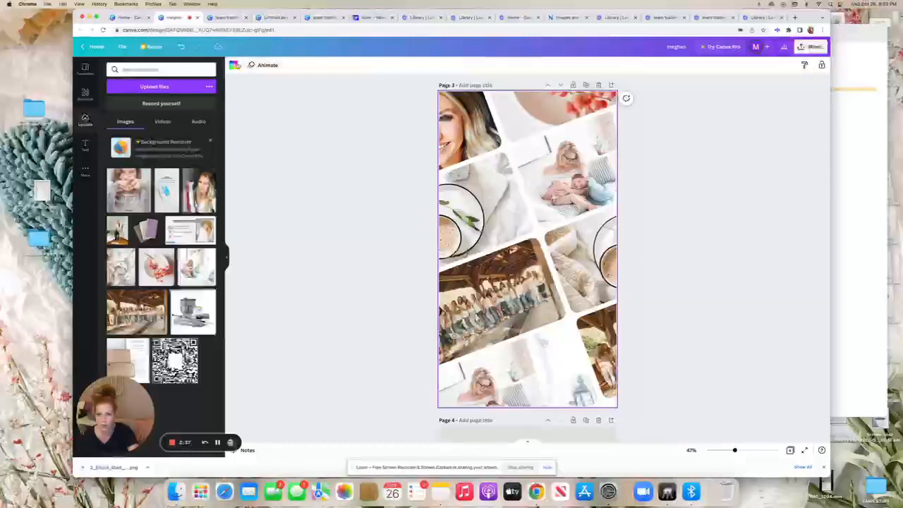
left_click(234, 65)
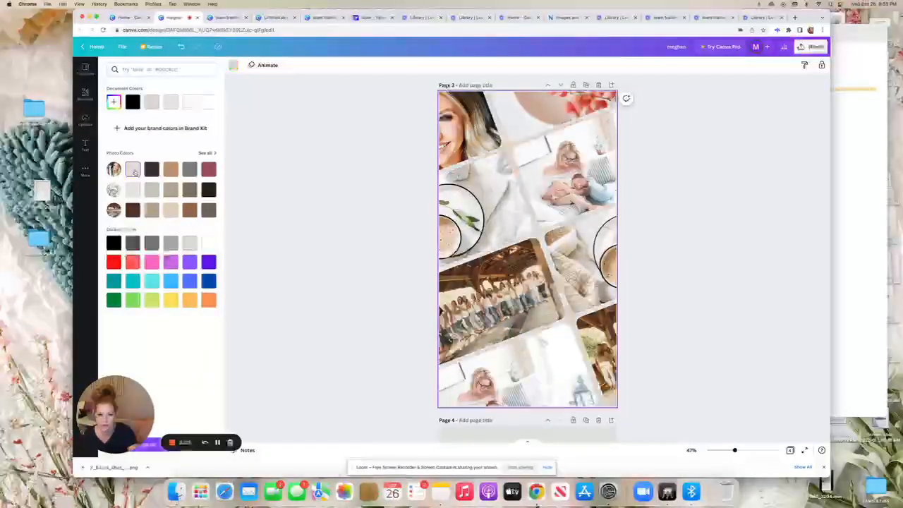
left_click(308, 200)
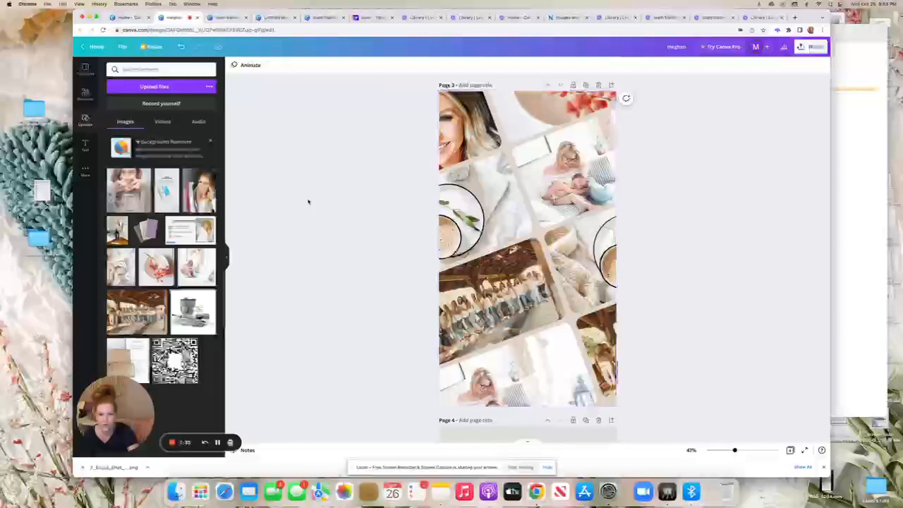
Shrink the photo group on page 3 to about page width and rotate it back to upright, level rows
left_click(475, 220)
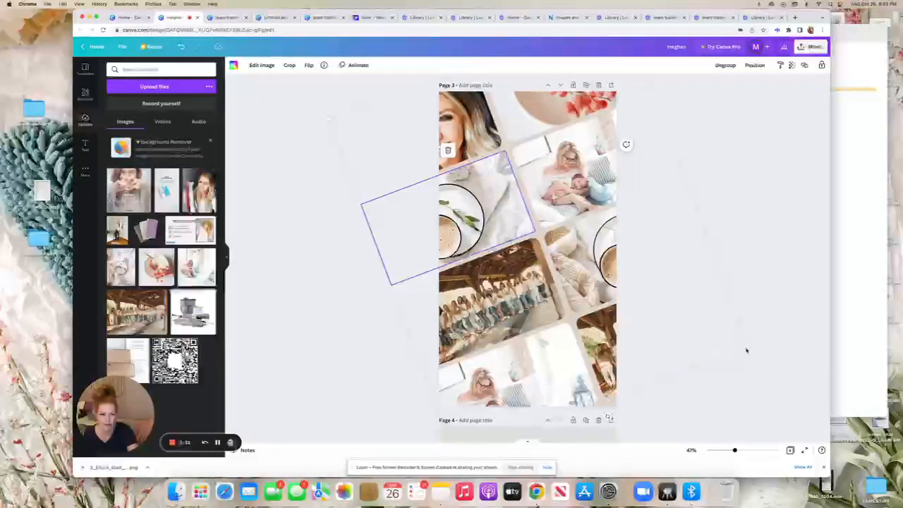
left_click_drag(747, 350, 589, 295)
left_click_drag(498, 228, 560, 262)
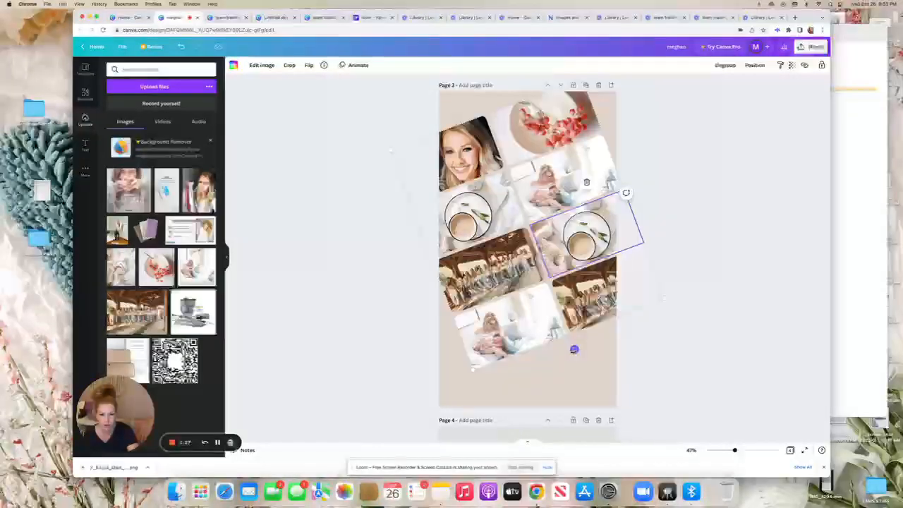
left_click_drag(573, 349, 428, 288)
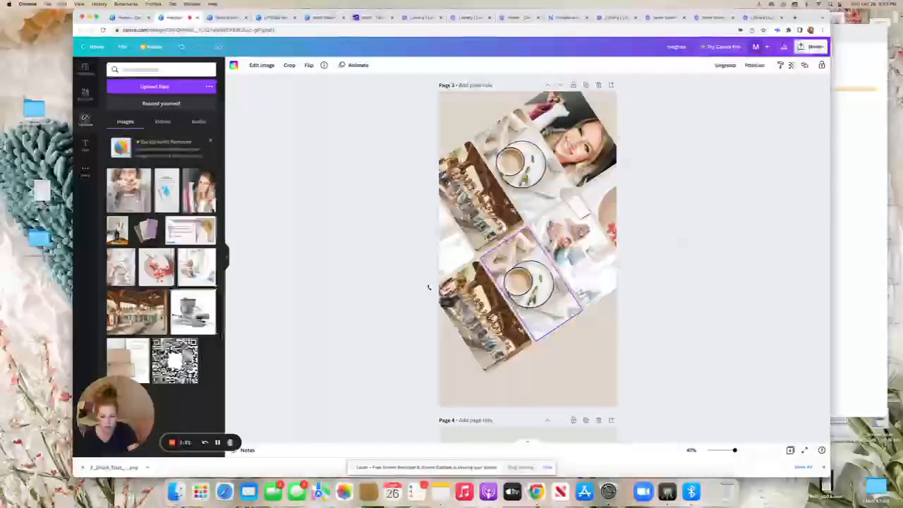
left_click_drag(425, 239, 424, 222)
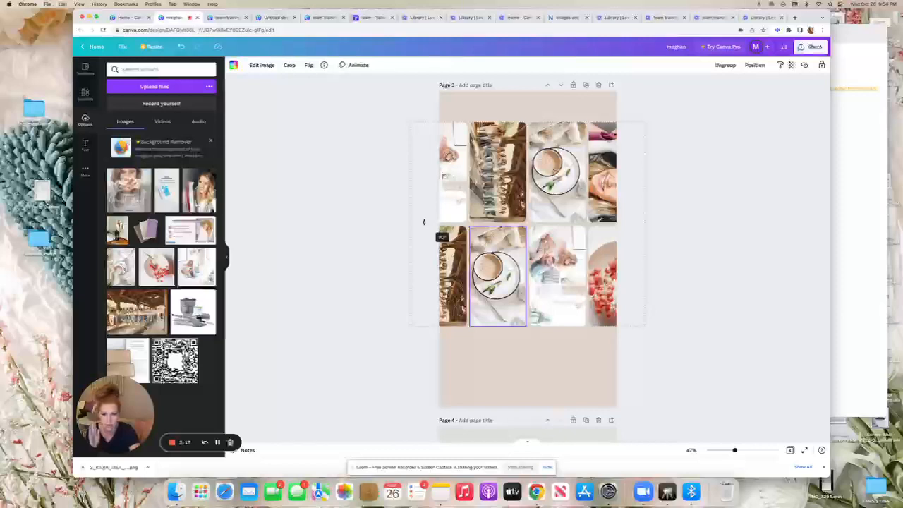
left_click_drag(438, 257, 527, 328)
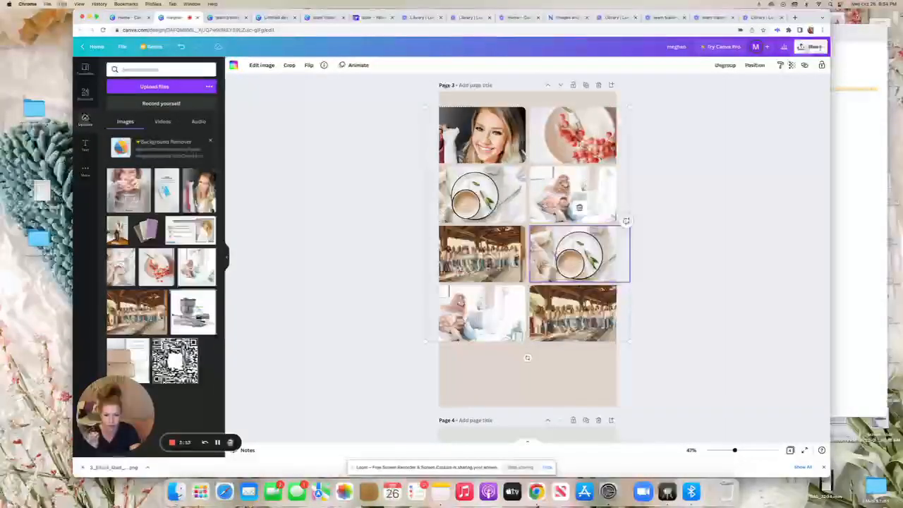
Move the photo group up past page 3's upper edge and place a copy directly beneath it to fill the page
left_click_drag(513, 257, 489, 220)
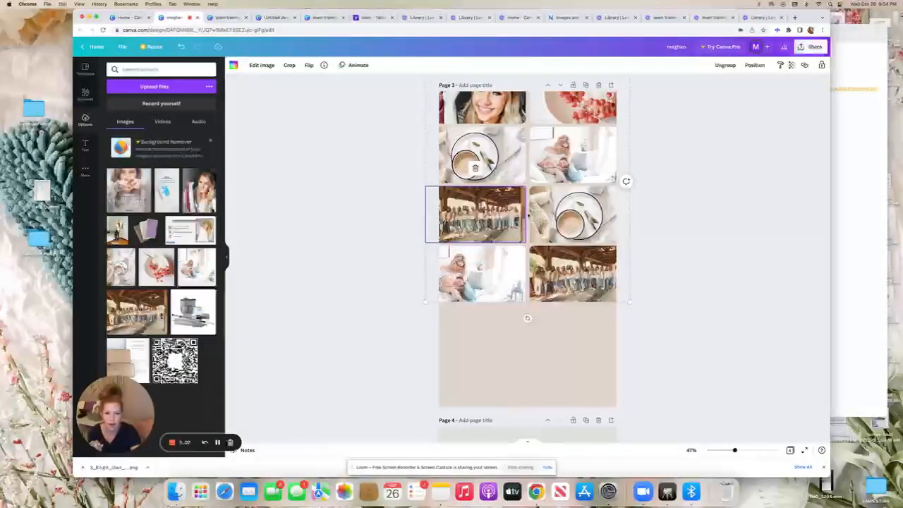
scroll(528, 254, "up", 2)
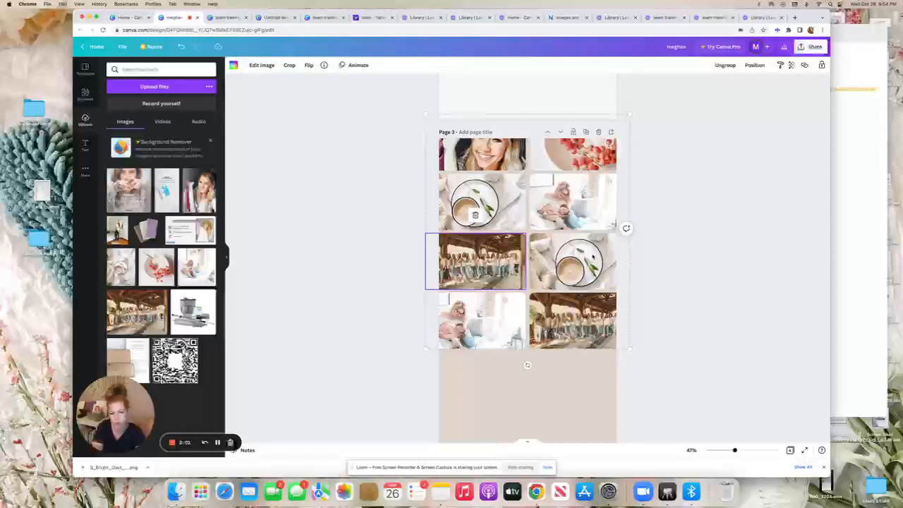
key("super+v")
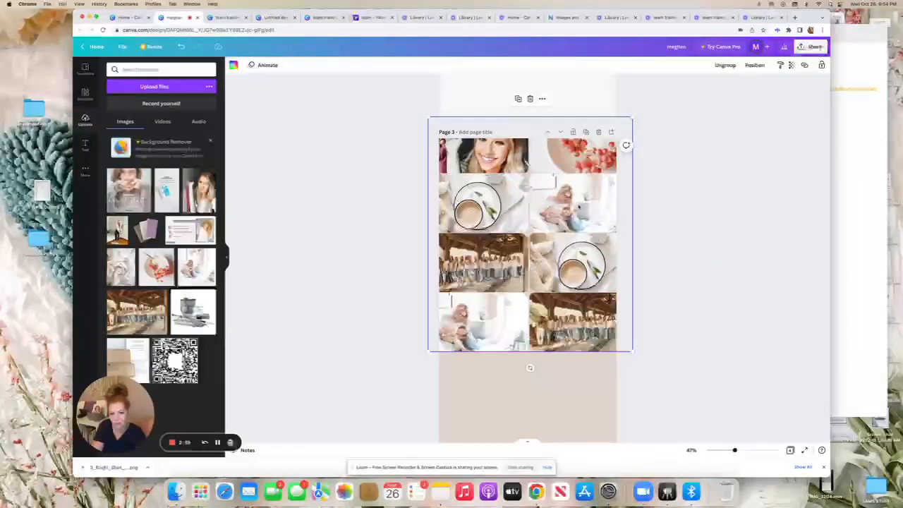
left_click_drag(574, 209, 574, 442)
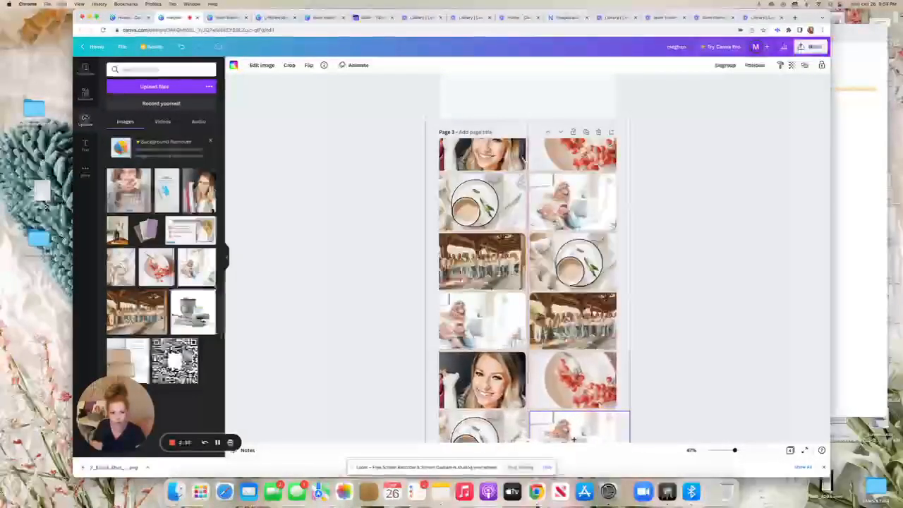
left_click(712, 329)
scroll(713, 329, "down", 3)
scroll(713, 327, "up", 2)
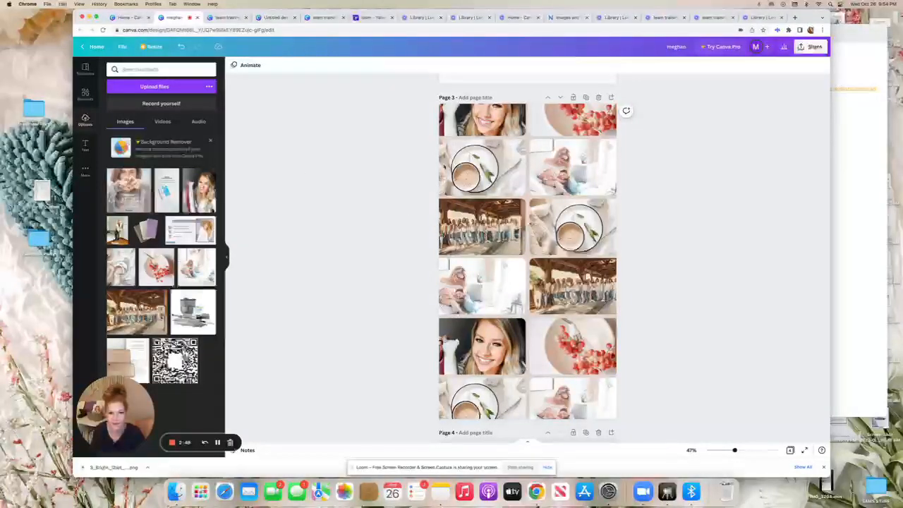
Enlarge the blonde woman's photo on page 1 from its corners until it spans the full page width
left_click(548, 165)
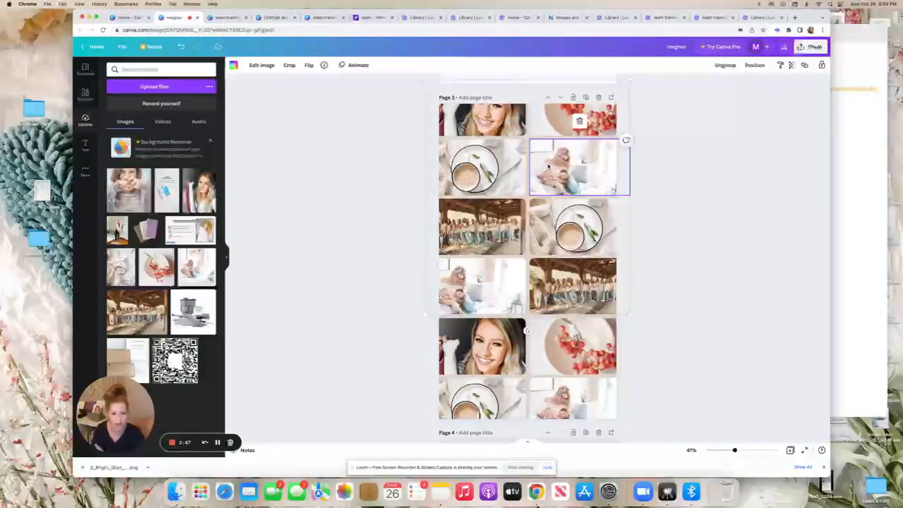
scroll(406, 171, "up", 10)
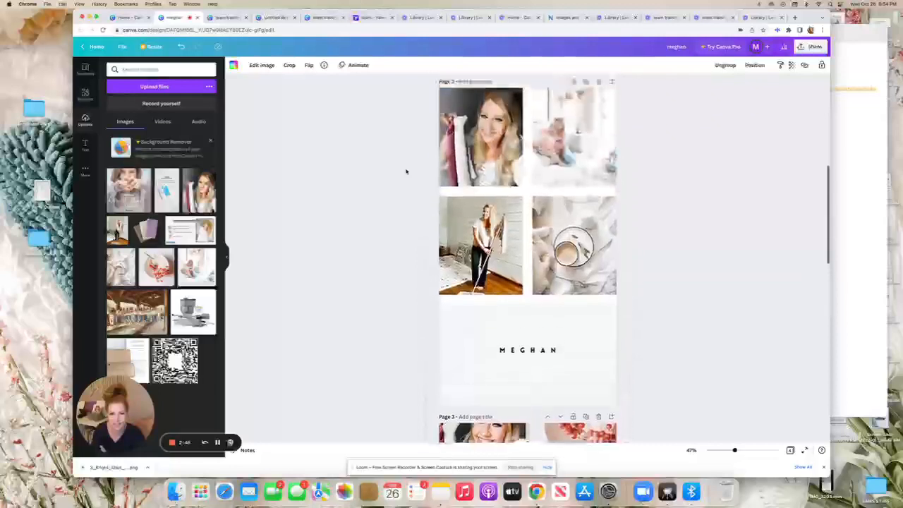
scroll(406, 171, "up", 2)
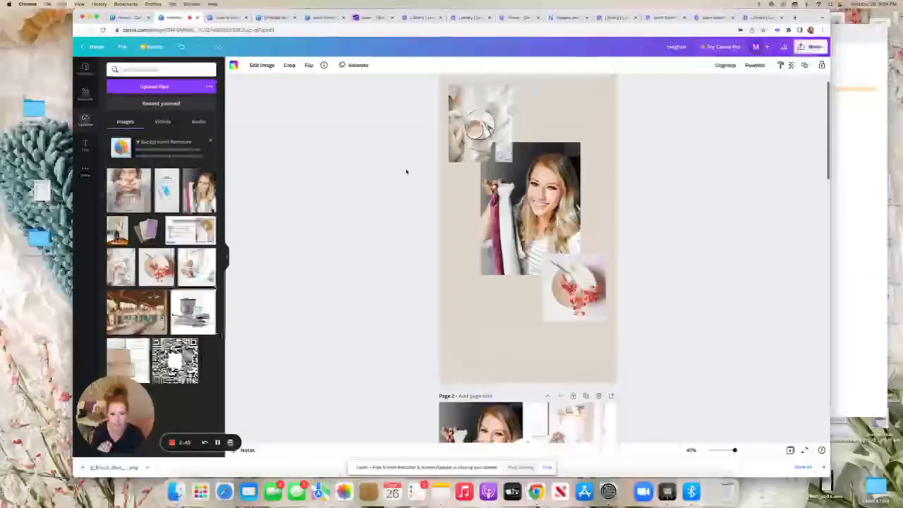
left_click(529, 170)
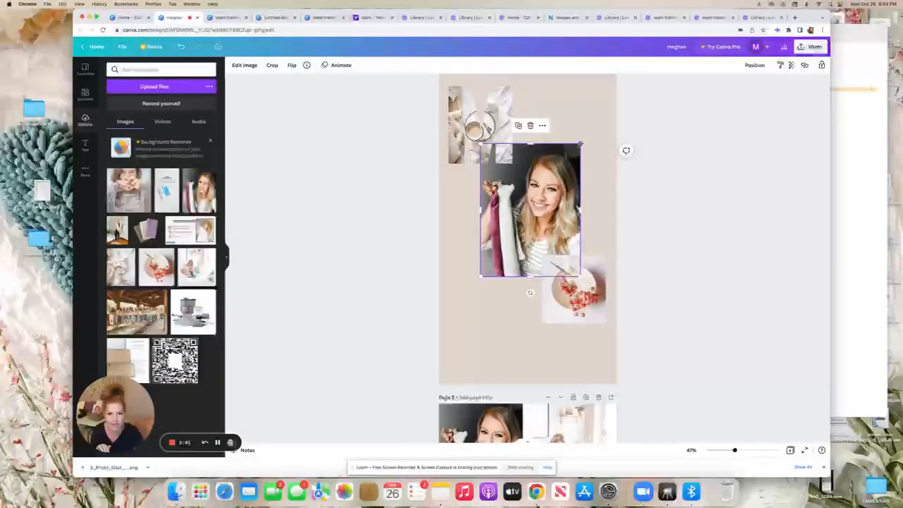
left_click_drag(579, 144, 605, 107)
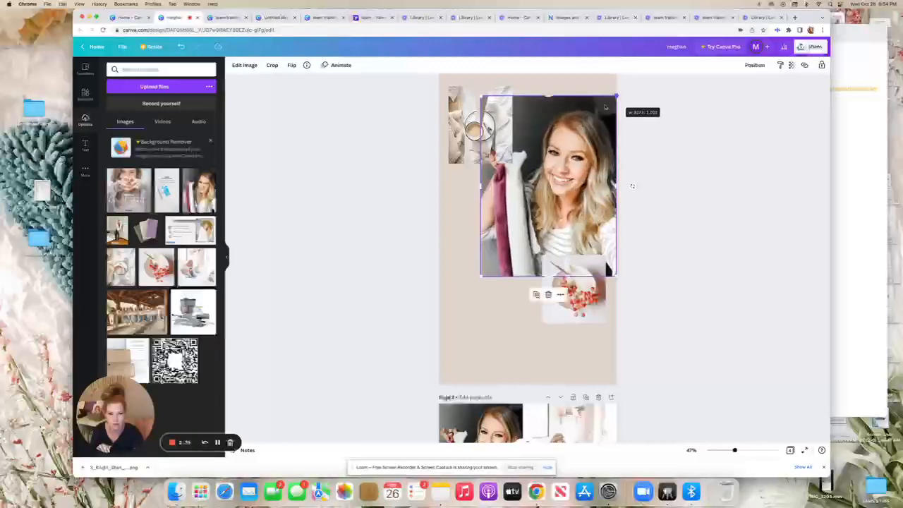
left_click_drag(480, 276, 423, 318)
left_click(372, 297)
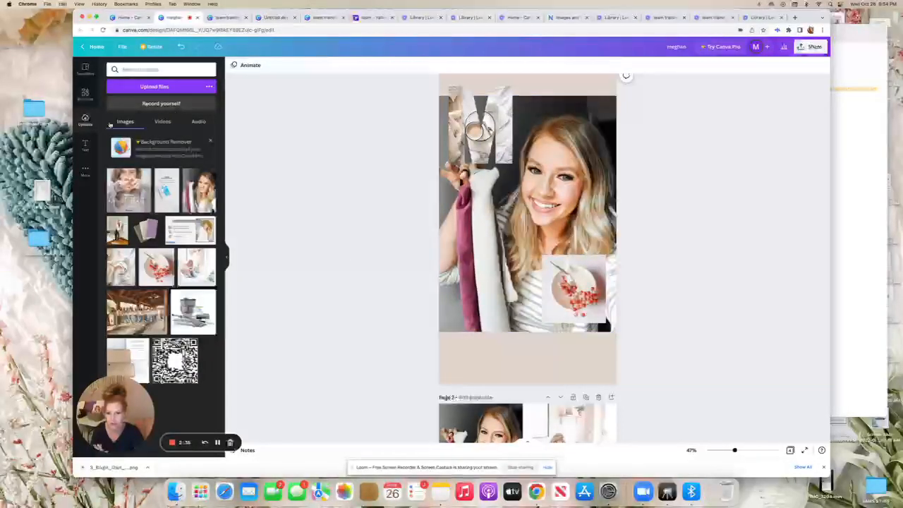
Add a heading with the woman's first name over the large photo on page 1 and set its font to Archivo Black
left_click(84, 144)
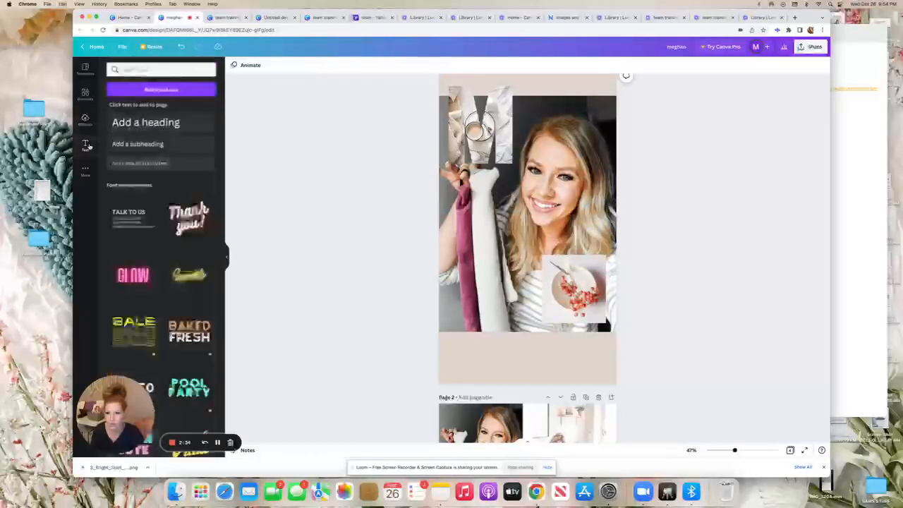
left_click(156, 124)
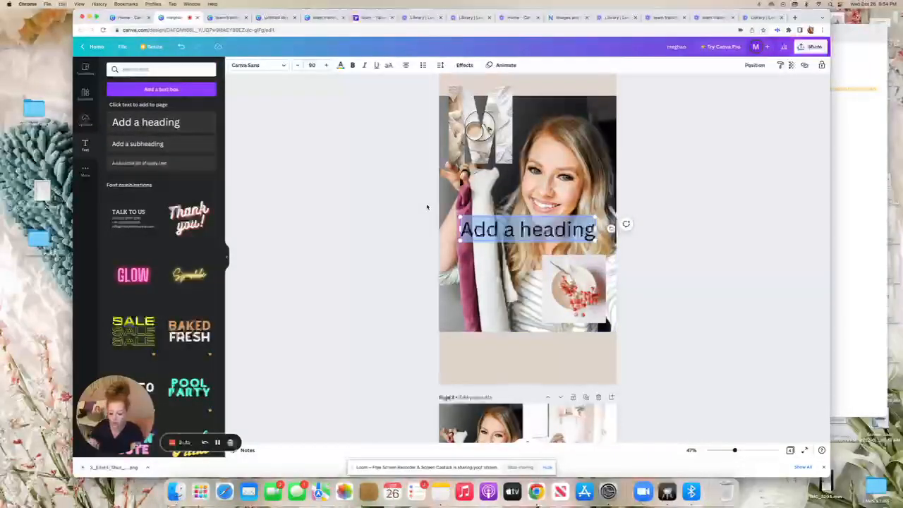
type("meghan")
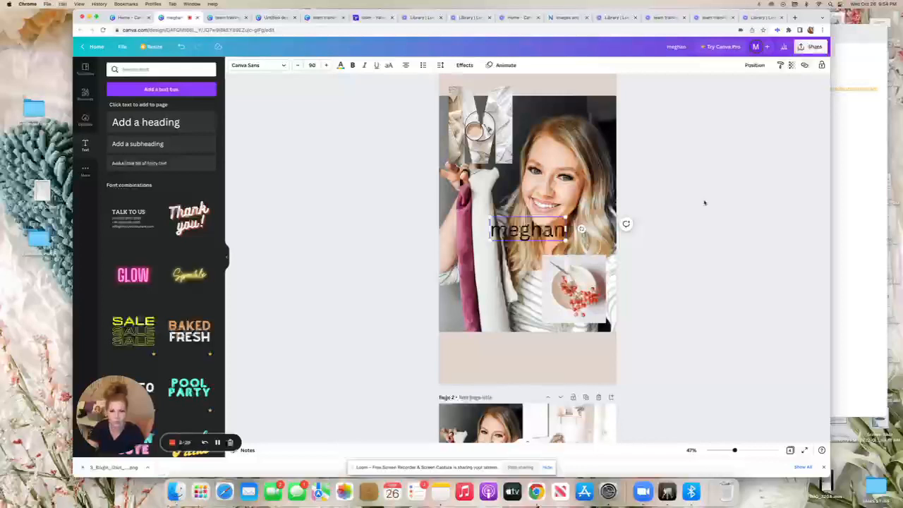
left_click(288, 66)
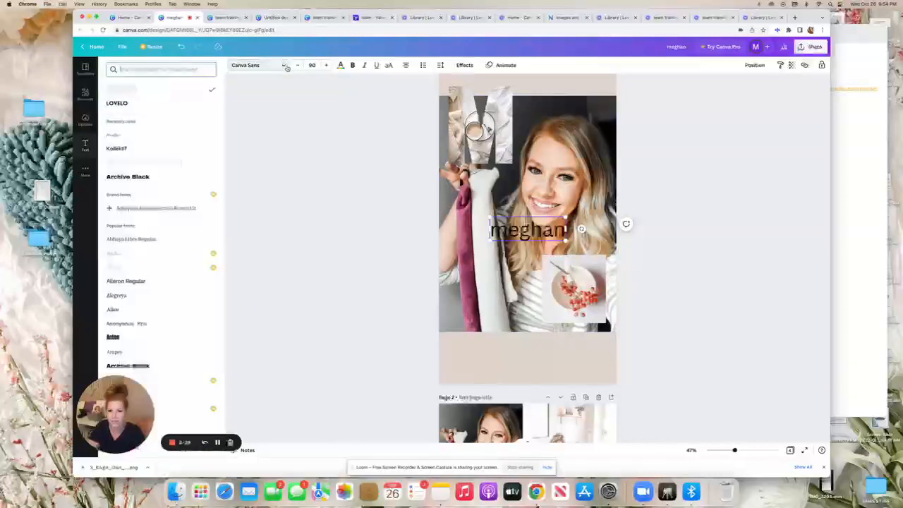
left_click(166, 178)
left_click(694, 192)
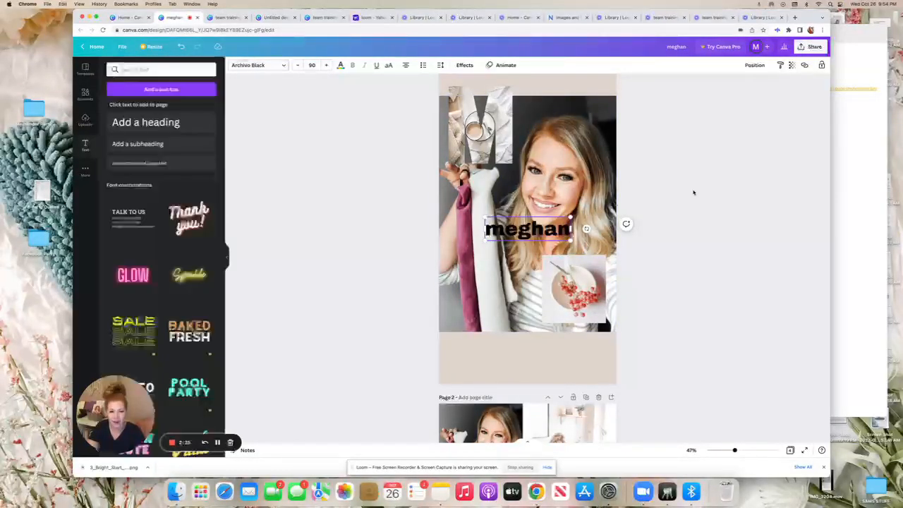
Change page 1's background color to white
left_click(596, 158)
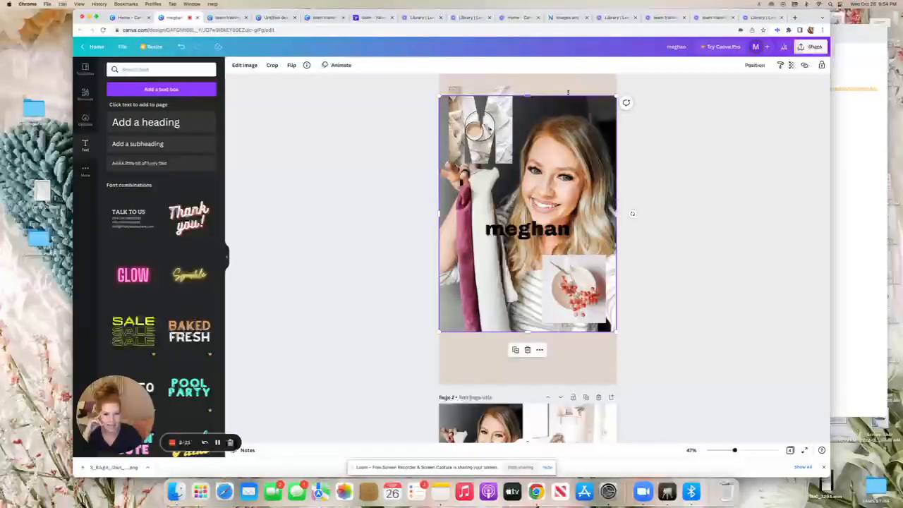
left_click(567, 85)
left_click(233, 65)
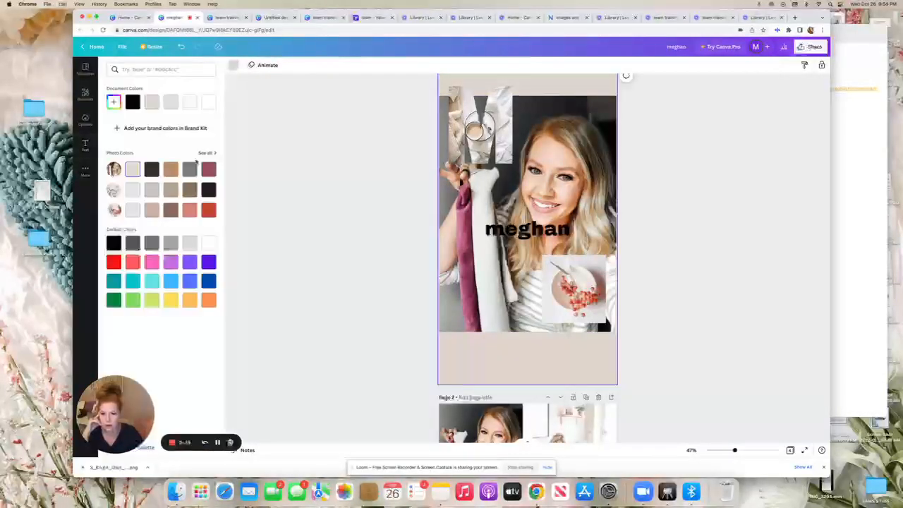
left_click(208, 103)
left_click(383, 155)
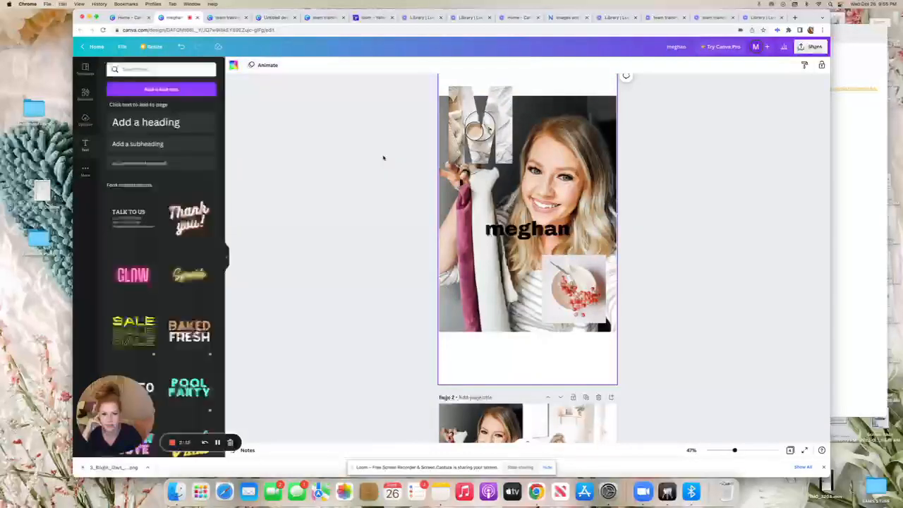
Fade the blonde woman's large photo on page 1 by lowering its transparency value to roughly half
left_click(577, 174)
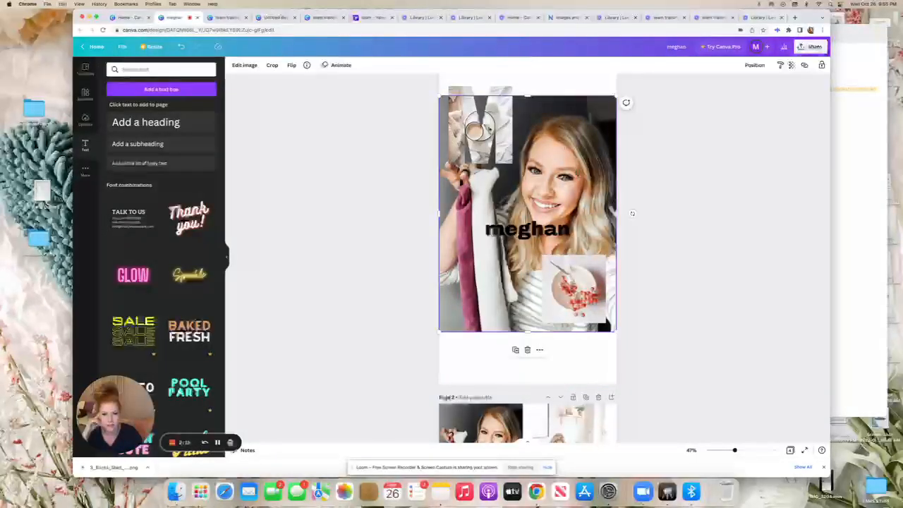
left_click(792, 66)
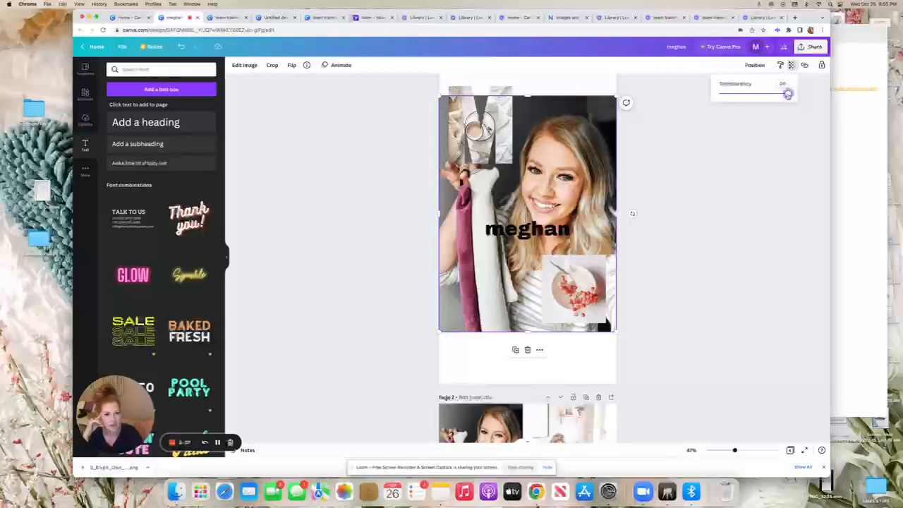
left_click_drag(787, 94, 752, 103)
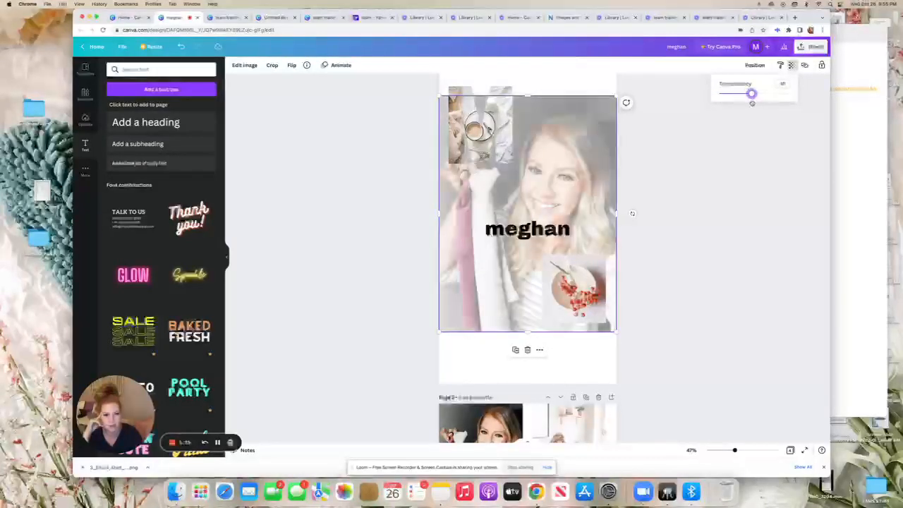
left_click(754, 141)
left_click(663, 153)
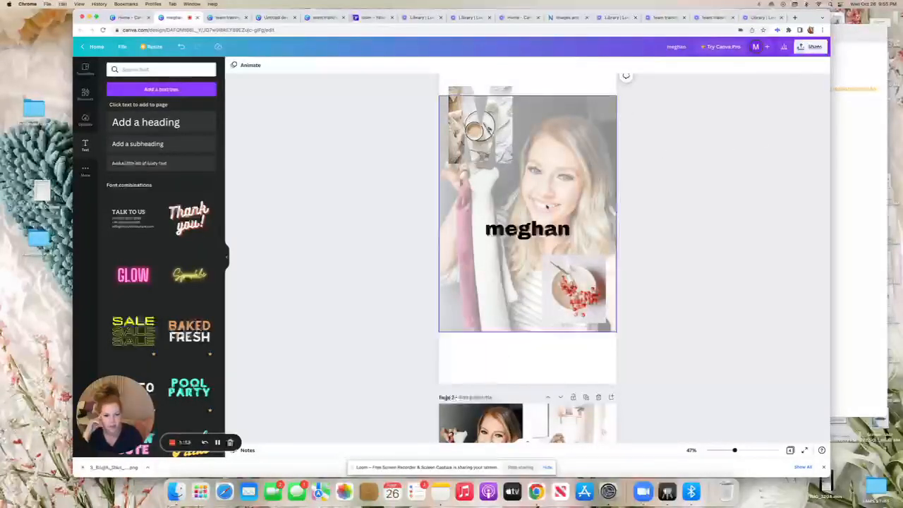
Move the name heading down to the photo's lower-left area, beside the red berries picture
left_click_drag(529, 233, 496, 304)
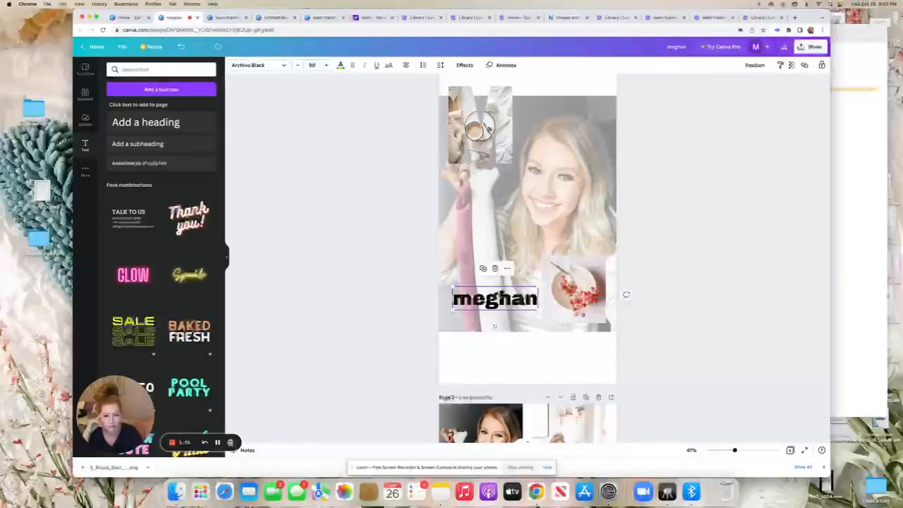
Deselect the name heading and look through the design from page 1 to page 4
left_click(742, 221)
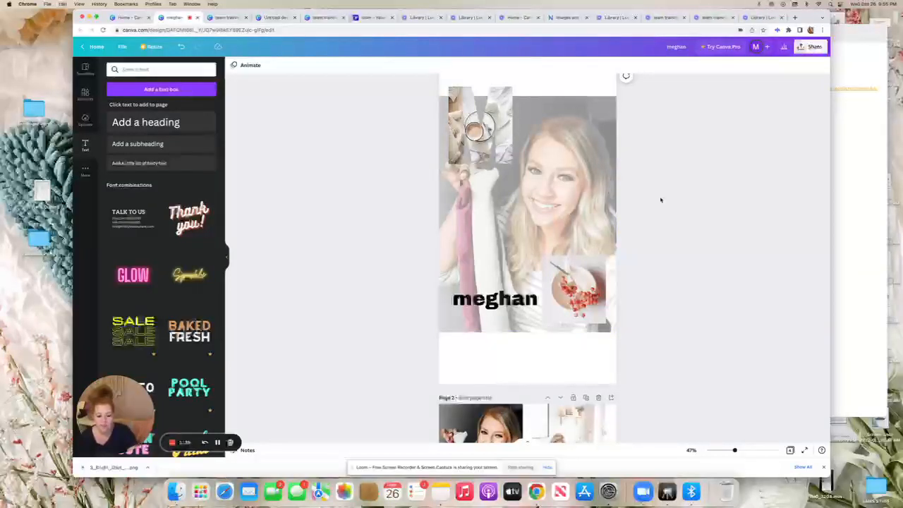
scroll(660, 200, "down", 7)
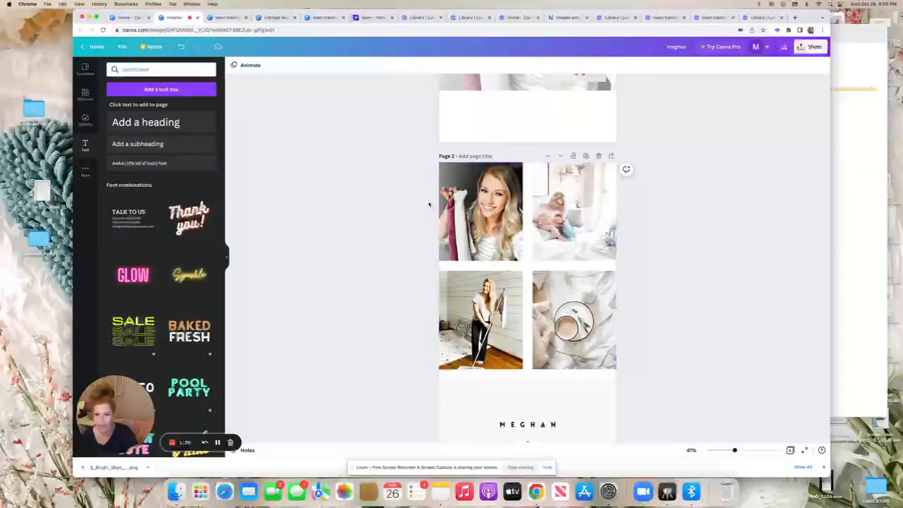
scroll(430, 206, "up", 4)
scroll(527, 258, "up", 2)
scroll(527, 258, "down", 6)
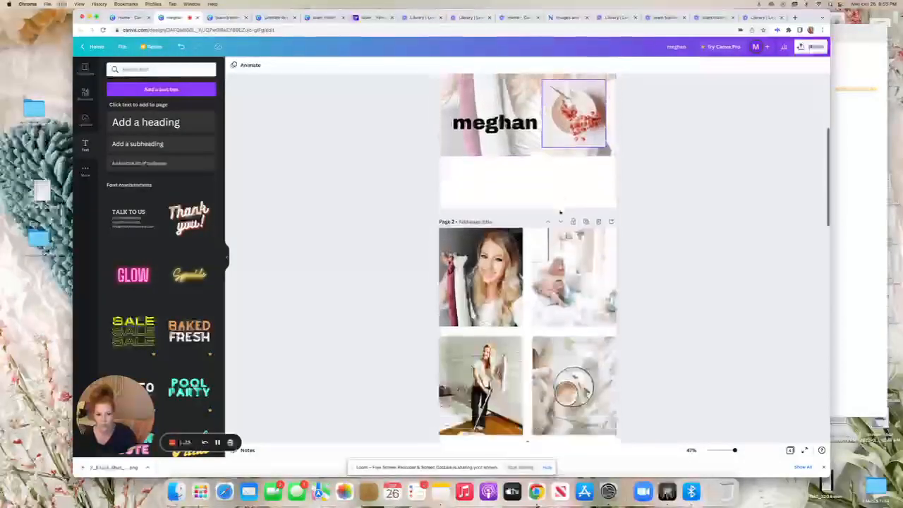
scroll(527, 258, "down", 8)
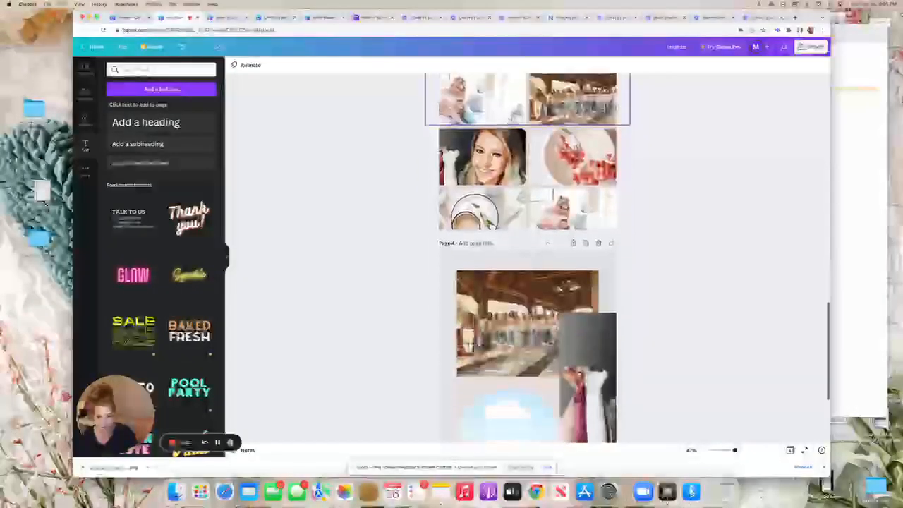
scroll(528, 258, "down", 2)
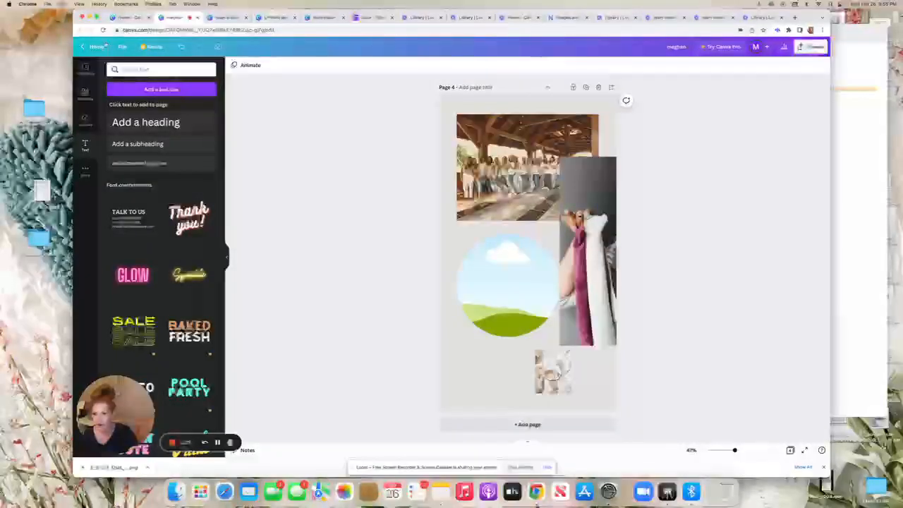
Search the elements library for coffee, restrict the results to photos and browse them
left_click(85, 92)
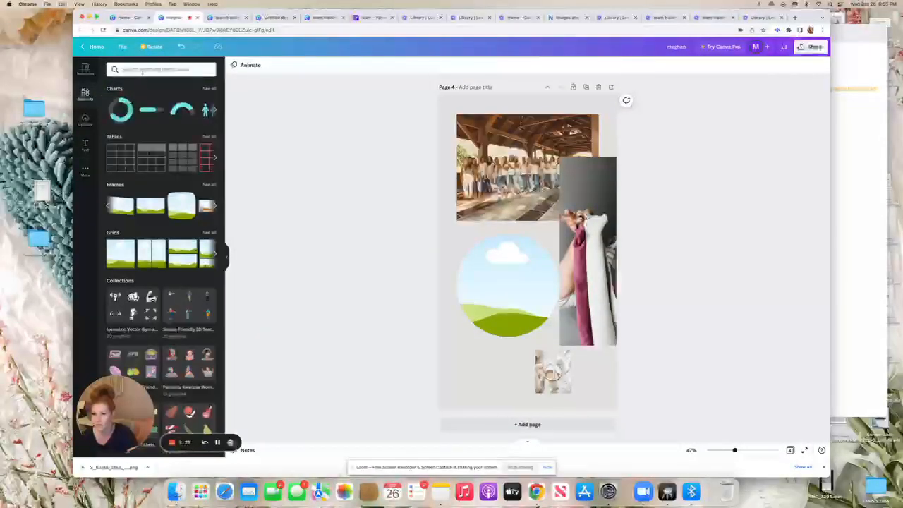
left_click(143, 70)
type("coff")
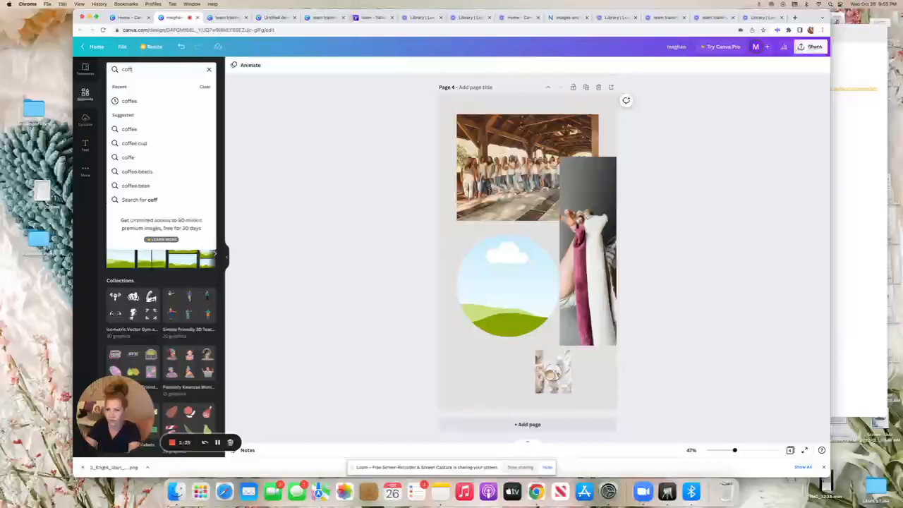
type("ee")
key("Return")
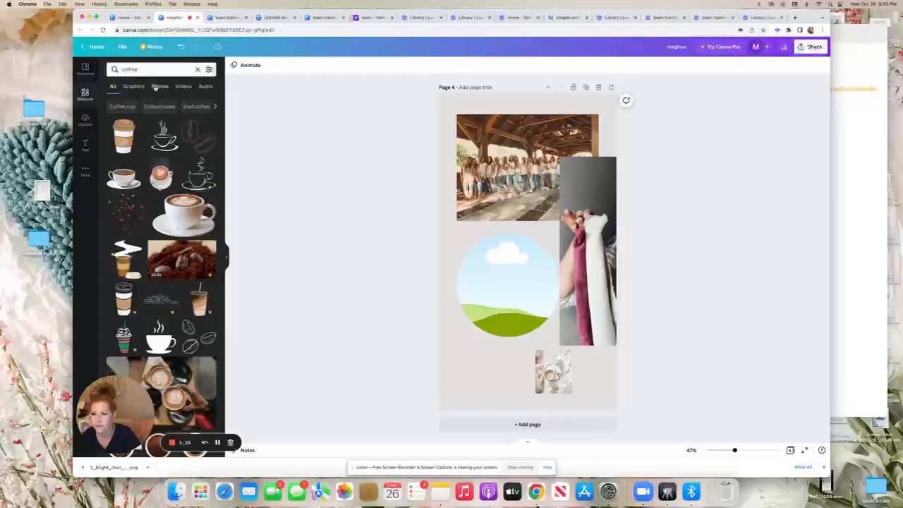
left_click(154, 87)
scroll(156, 283, "down", 3)
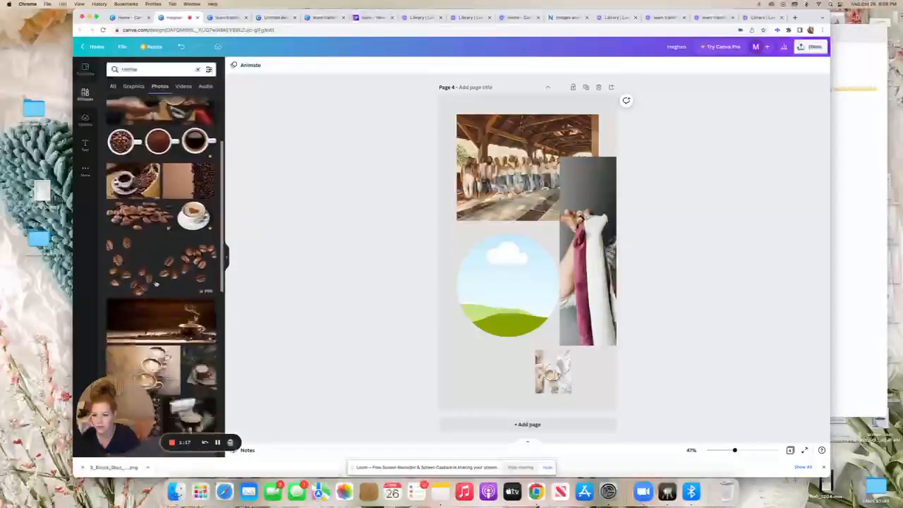
scroll(156, 283, "down", 5)
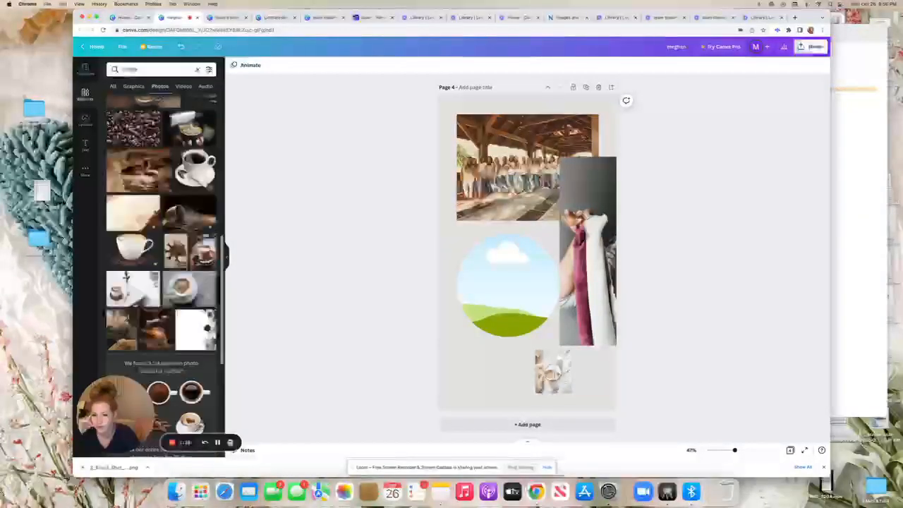
scroll(161, 275, "up", 1)
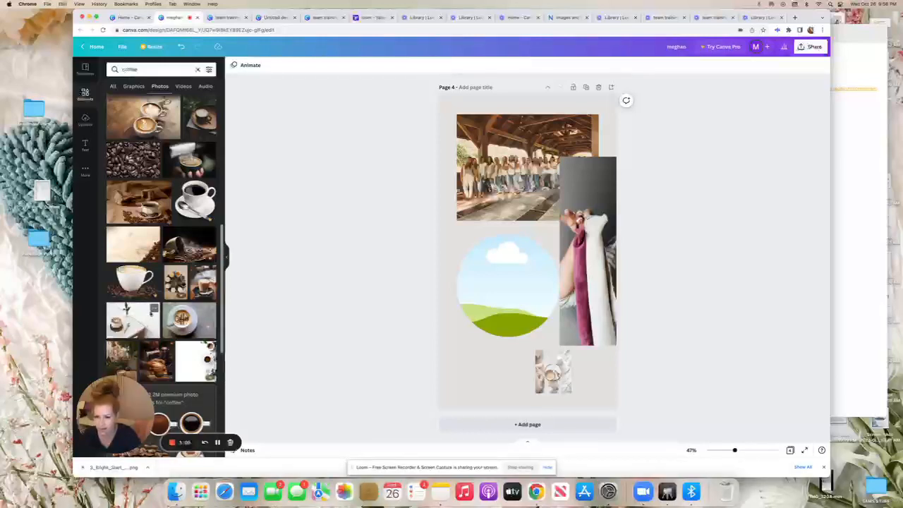
Open the details of the free White Ceramic Cup Filled With Cappuccino photo and browse the Pexels collection it comes from
left_click(154, 308)
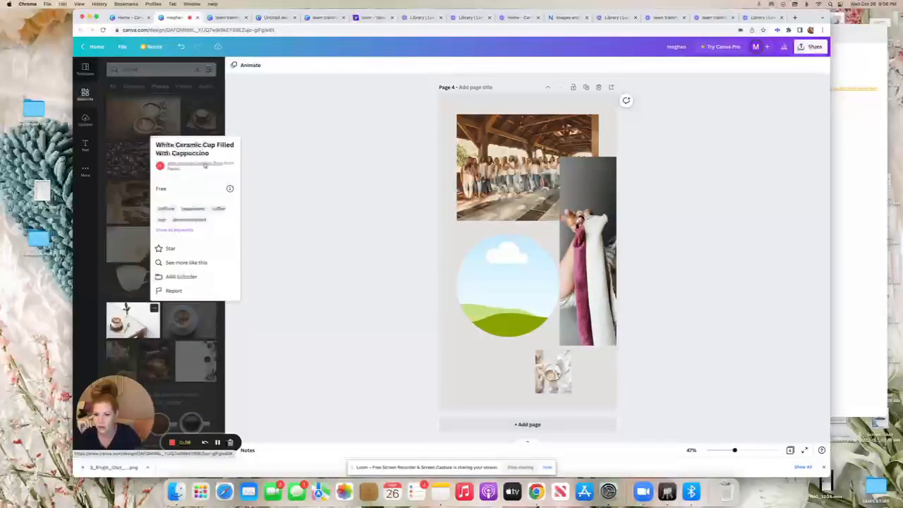
left_click(175, 170)
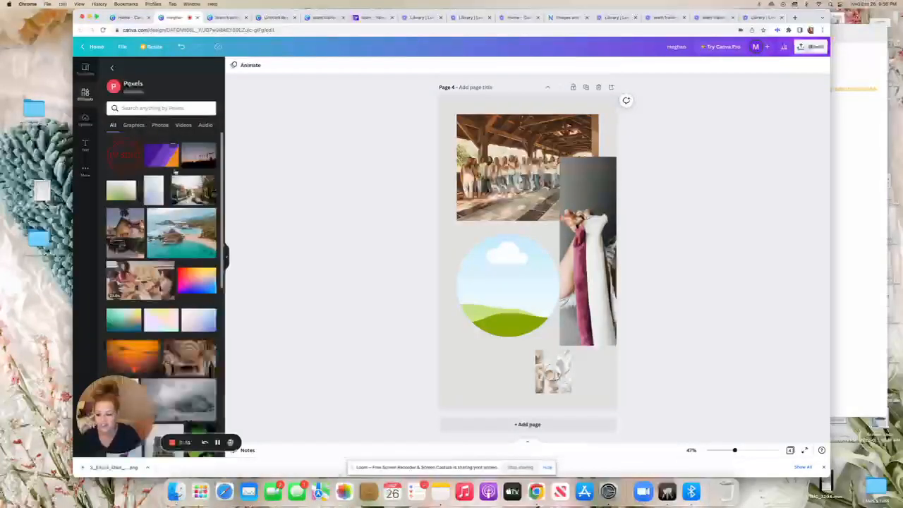
scroll(161, 282, "down", 5)
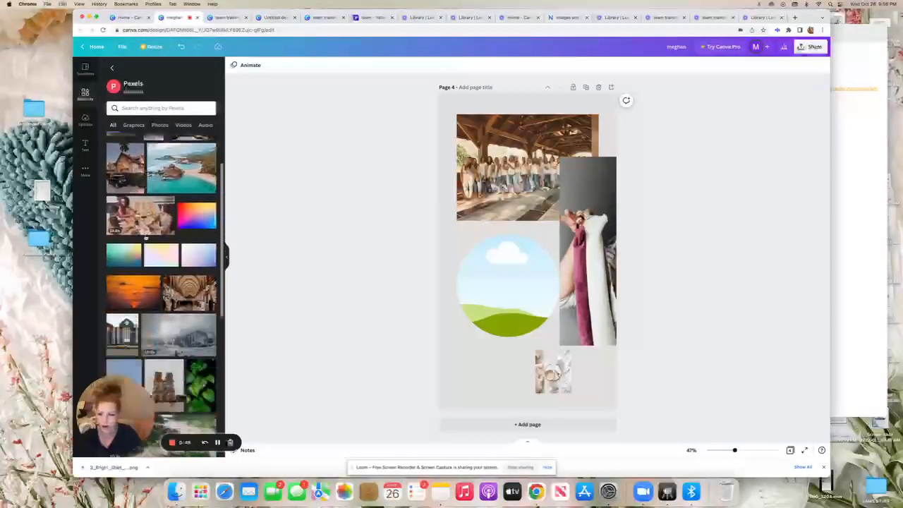
scroll(162, 282, "down", 8)
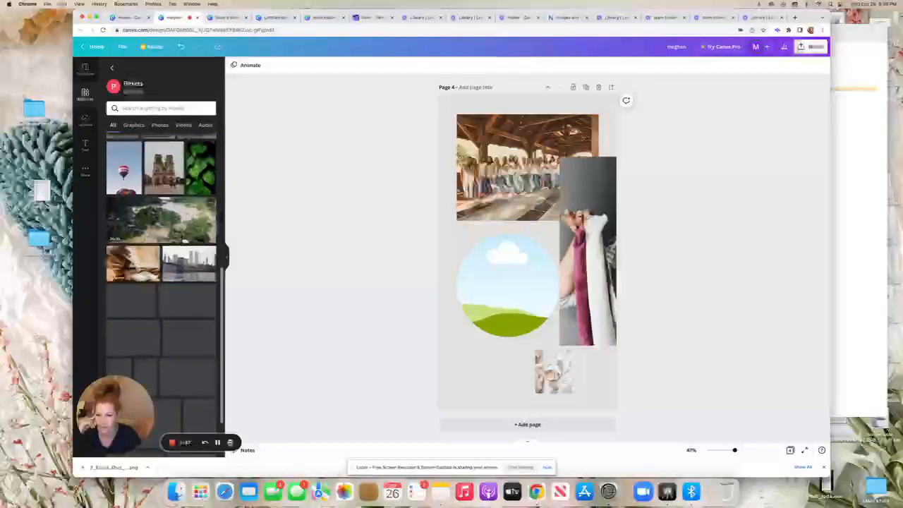
scroll(162, 282, "down", 9)
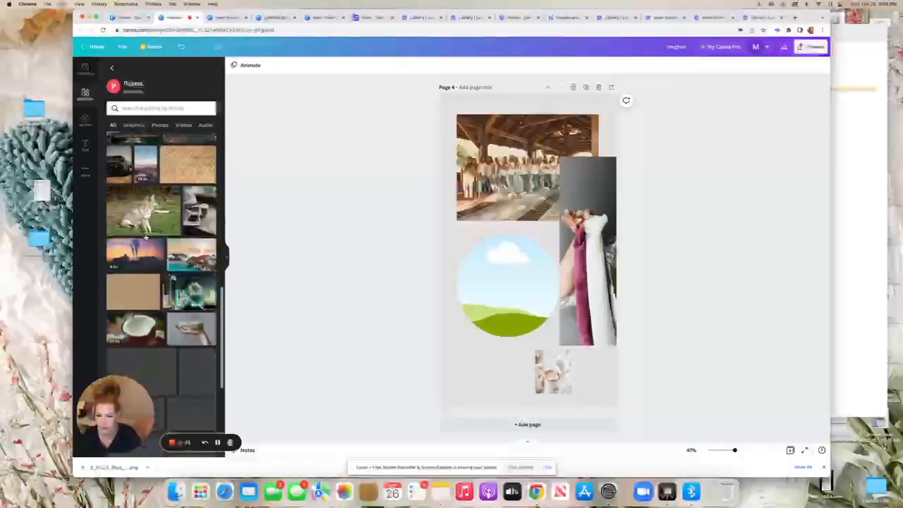
scroll(146, 238, "down", 2)
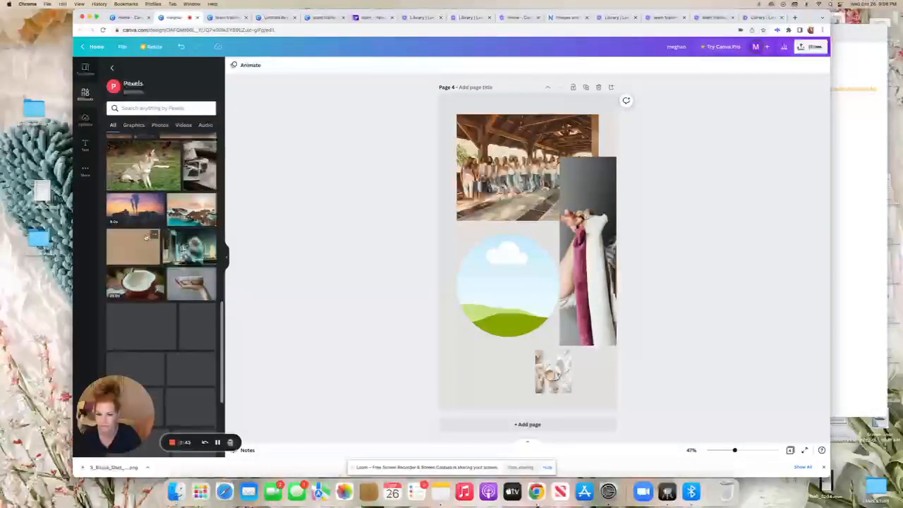
scroll(146, 238, "down", 6)
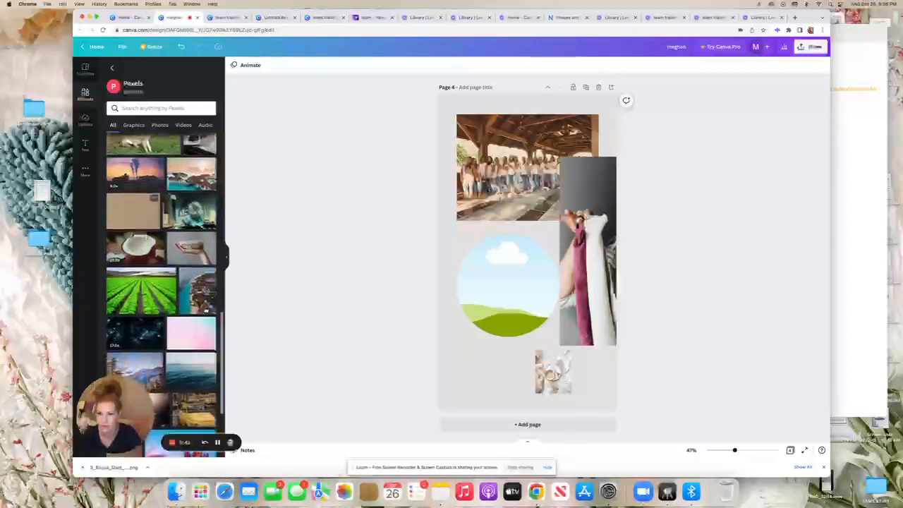
scroll(146, 238, "down", 4)
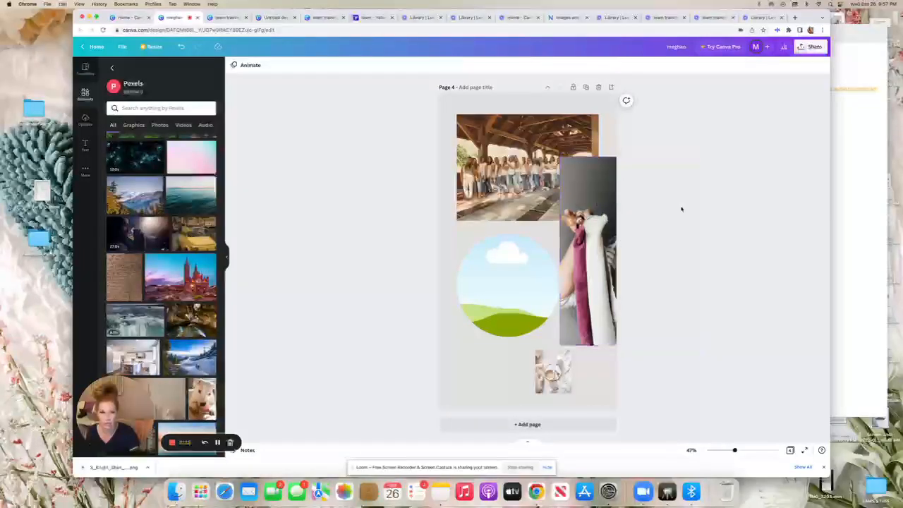
Follow the template link in the CANVA TRAINING note, create an editable copy of the October template and view it at 74%
left_click(858, 187)
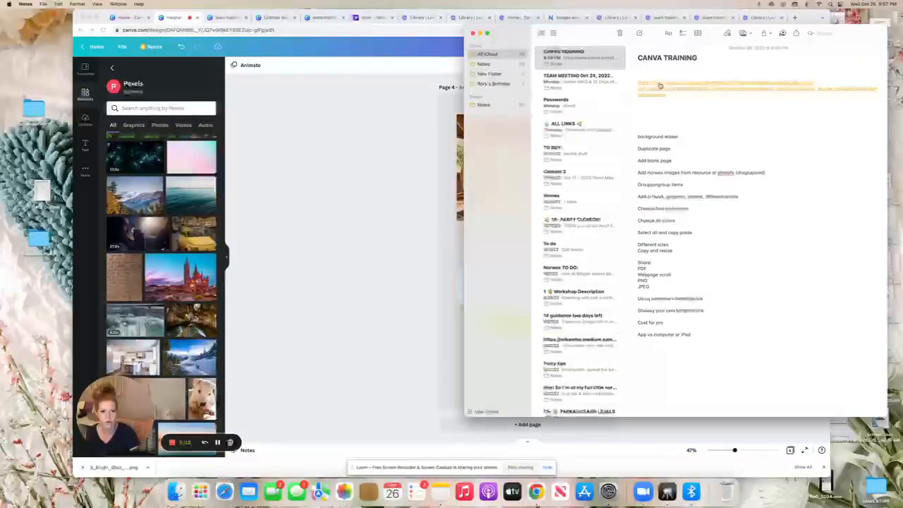
left_click(660, 86)
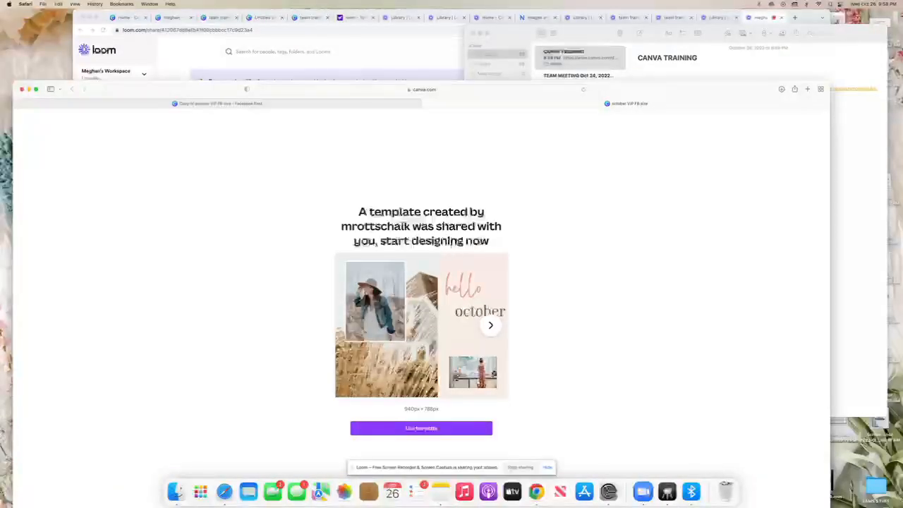
left_click(393, 428)
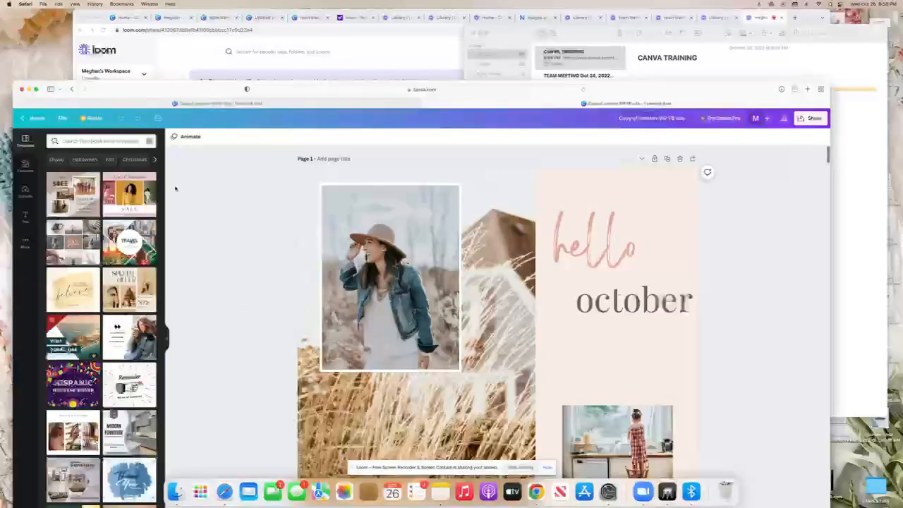
left_click_drag(157, 89, 157, 19)
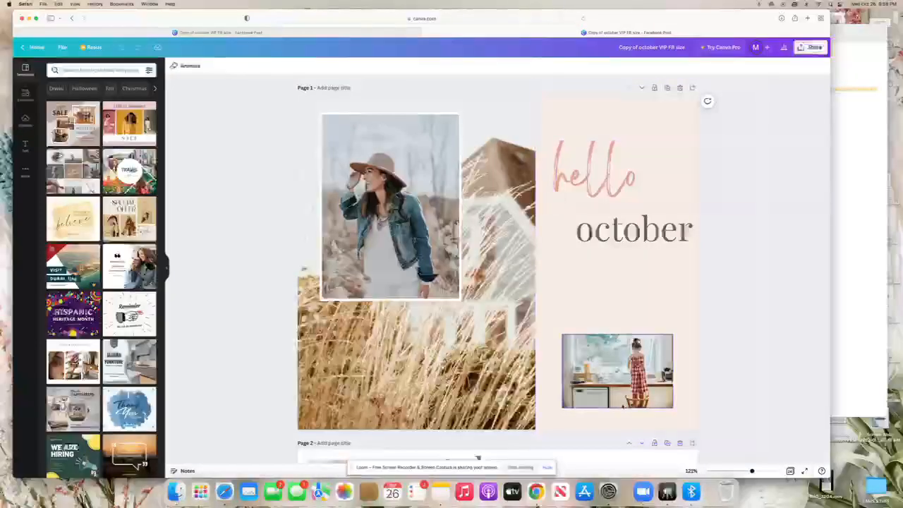
left_click_drag(751, 471, 742, 471)
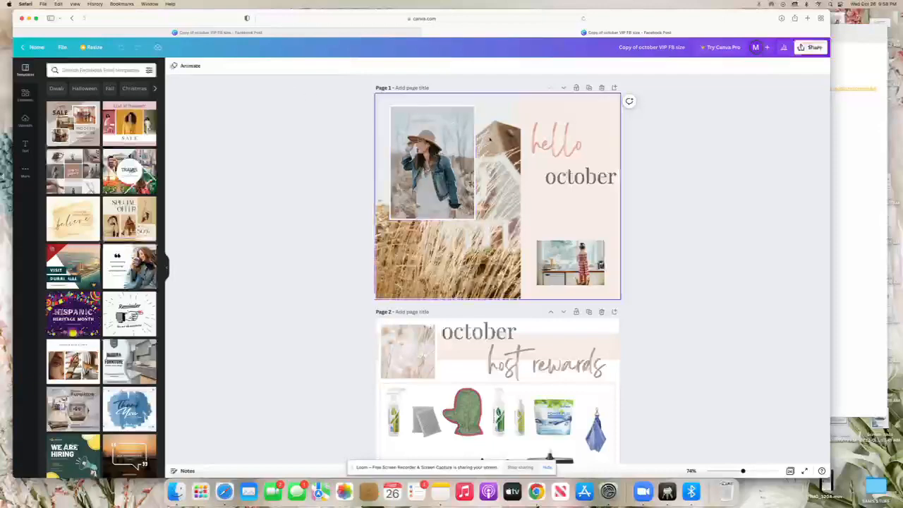
Minimize the Safari window and look over the pages of the team training design in Chrome
left_click(313, 33)
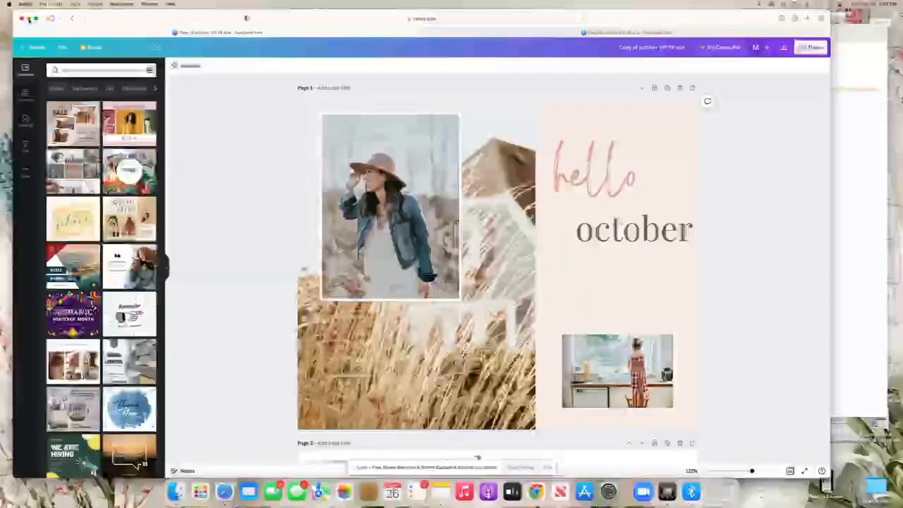
left_click(29, 18)
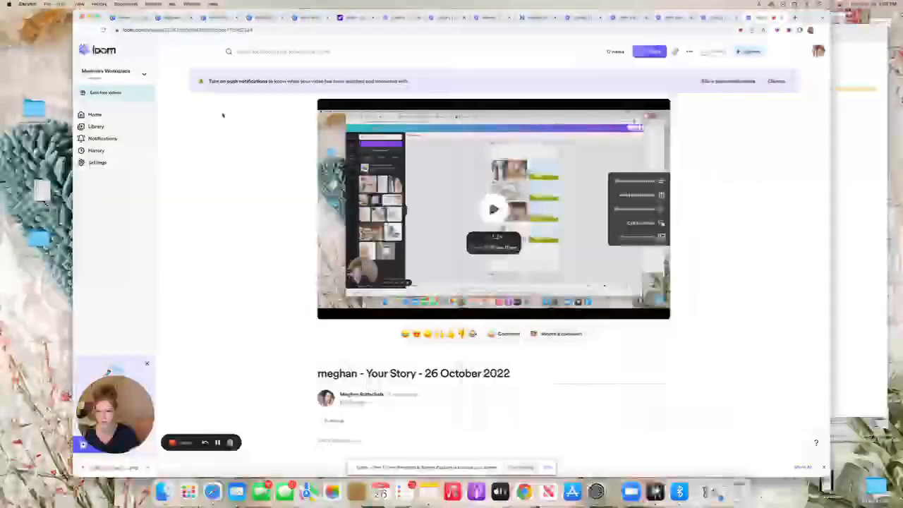
left_click(217, 20)
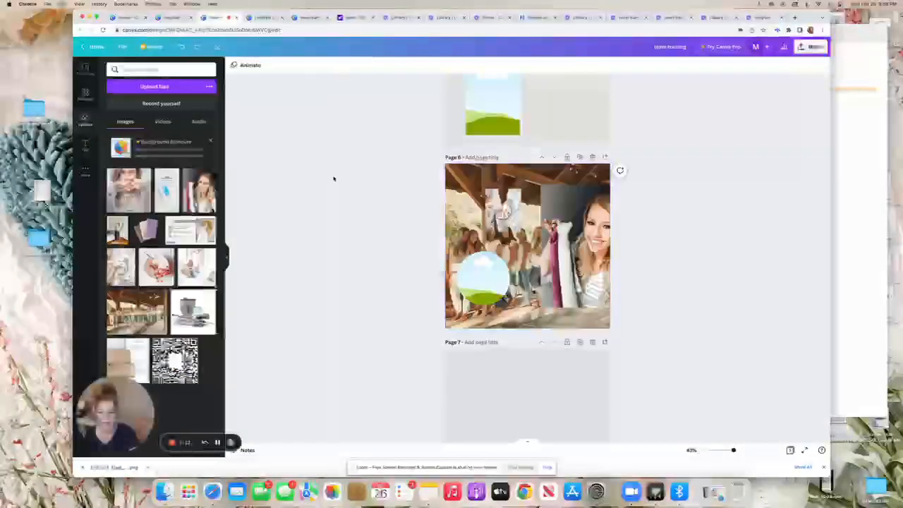
scroll(333, 176, "down", 2)
scroll(335, 183, "up", 15)
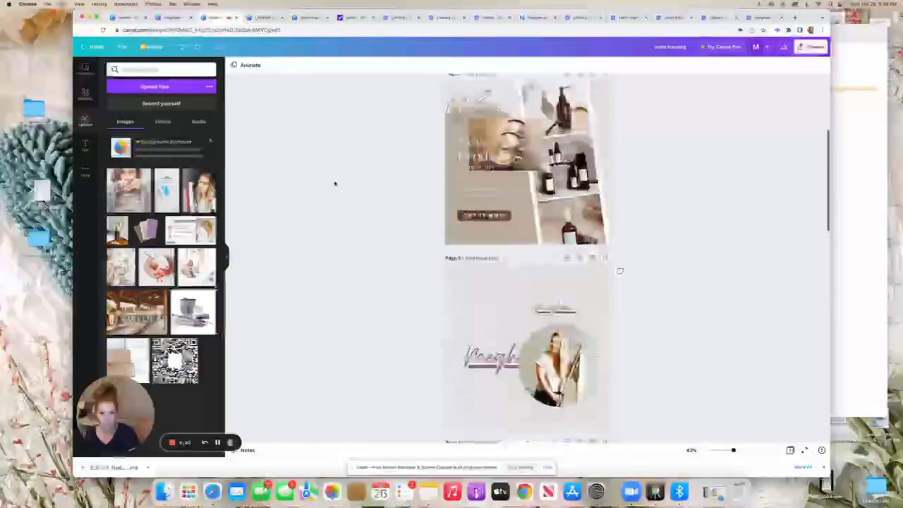
Return to the vertical story design and copy its template link from the sharing options
left_click(167, 18)
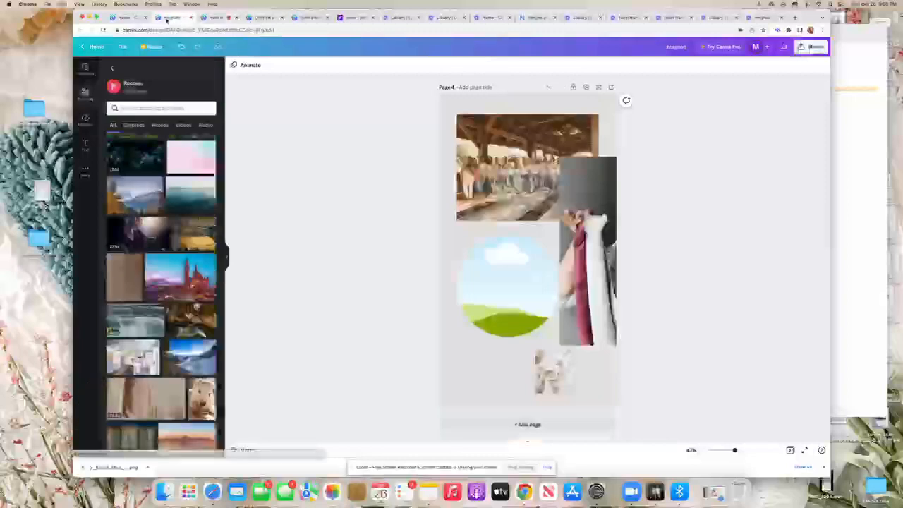
scroll(417, 237, "up", 10)
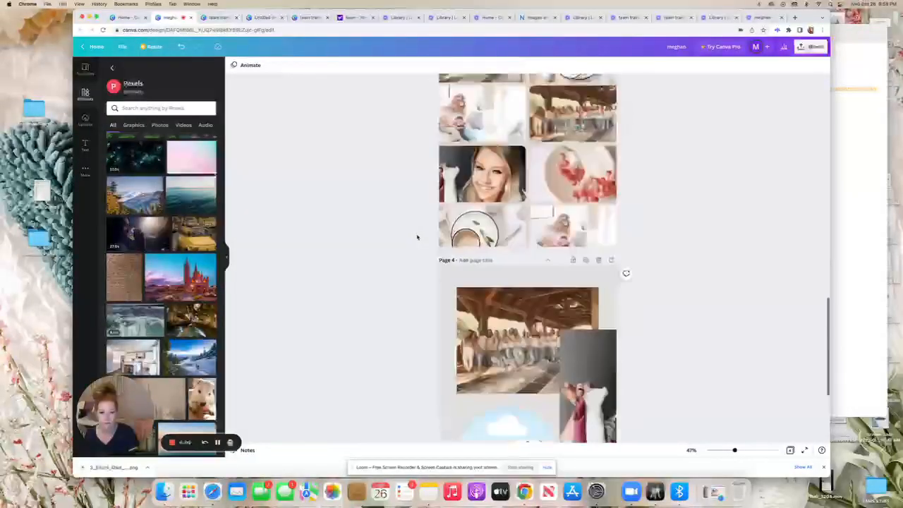
scroll(418, 244, "down", 1)
scroll(419, 244, "down", 2)
scroll(419, 246, "up", 1)
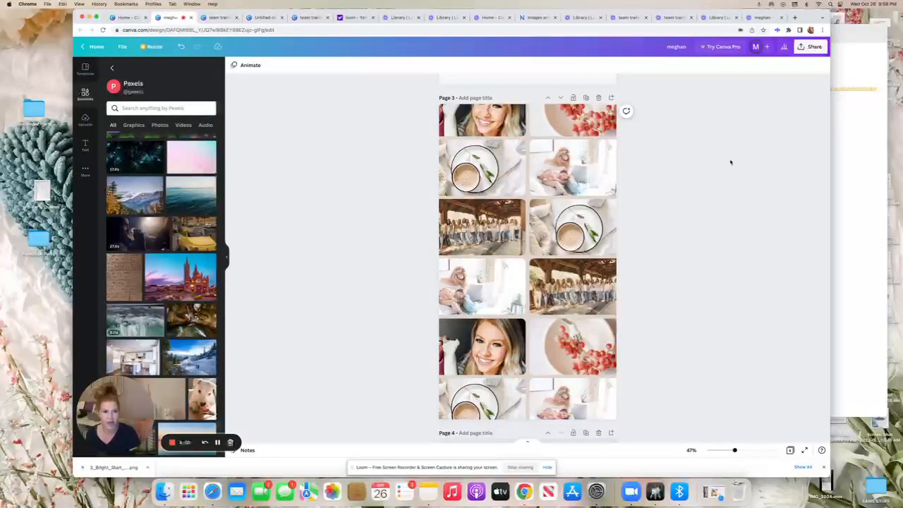
left_click(809, 51)
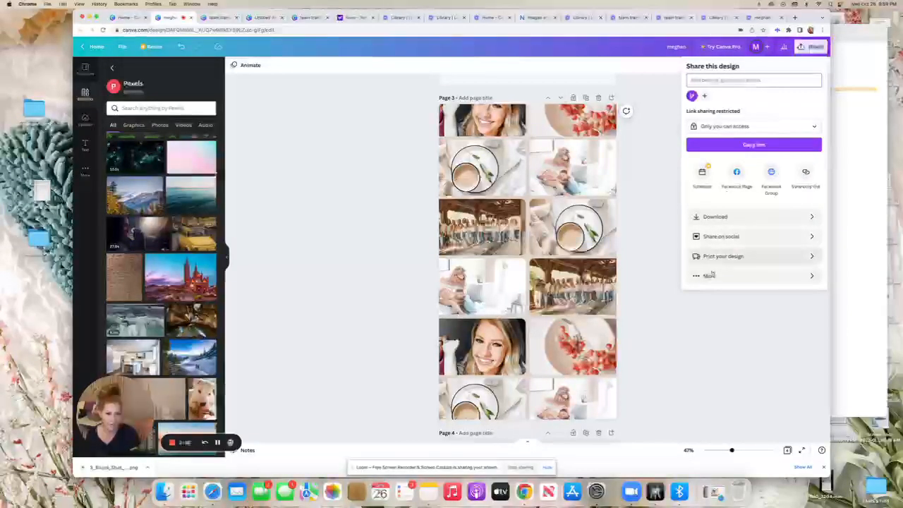
left_click(736, 277)
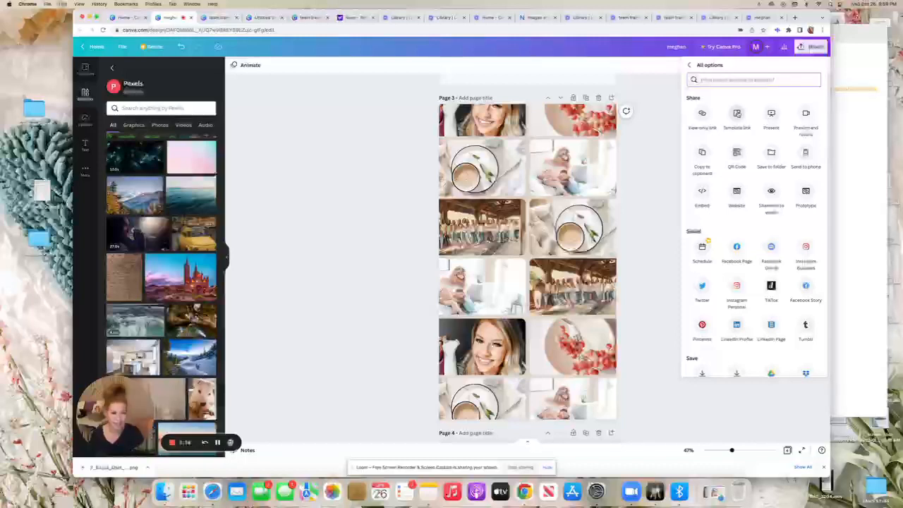
left_click(736, 113)
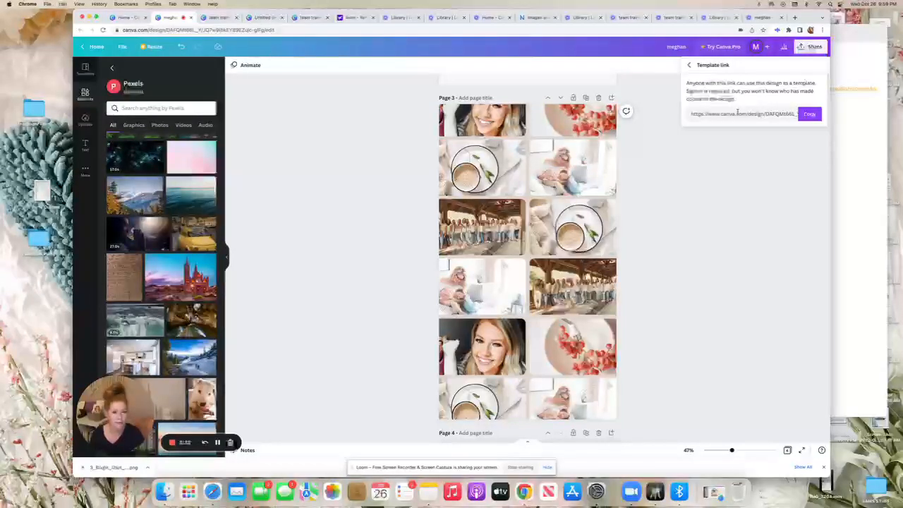
left_click(809, 114)
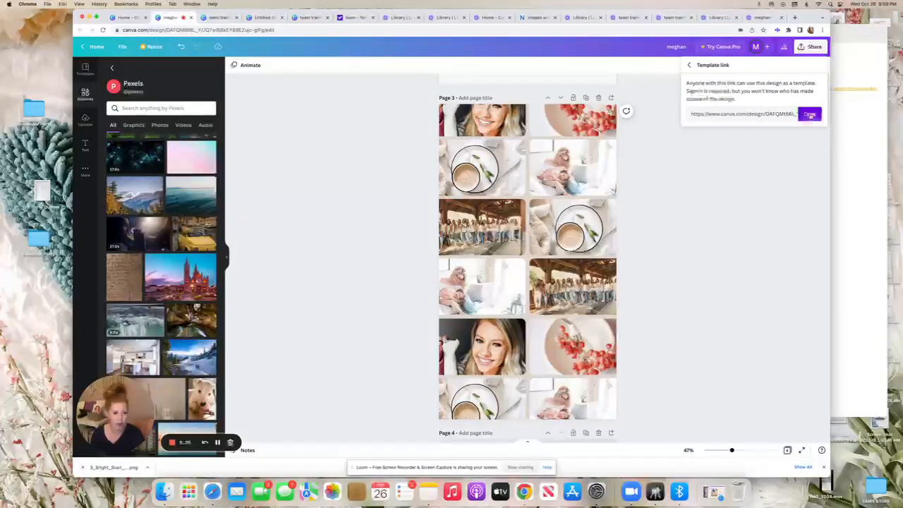
Paste the copied template link into the CANVA TRAINING note and return to the Canva design in Chrome
left_click(839, 157)
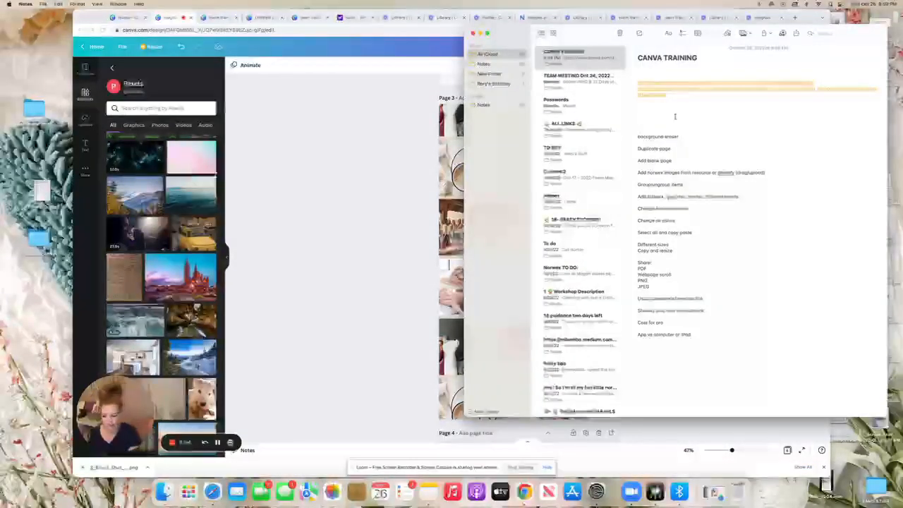
key("super+v")
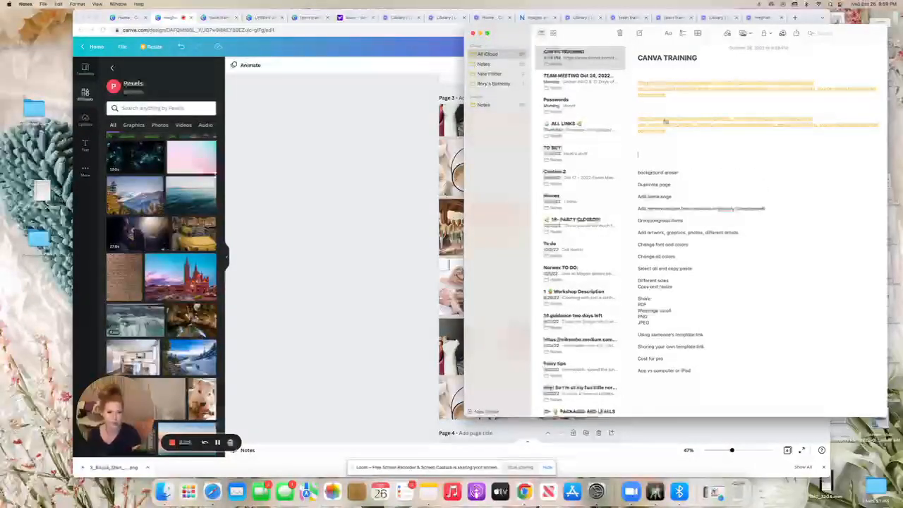
left_click(348, 144)
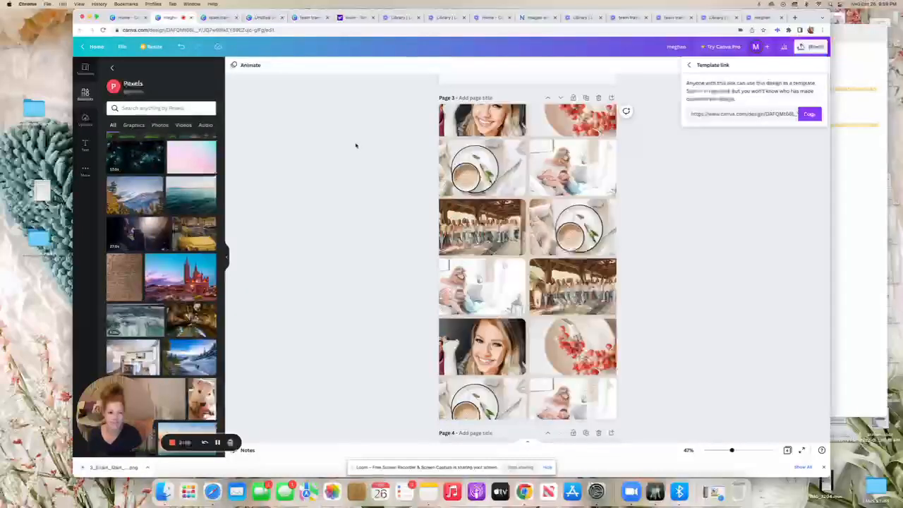
Download all four pages of the vertical story design as PNG files
left_click(813, 47)
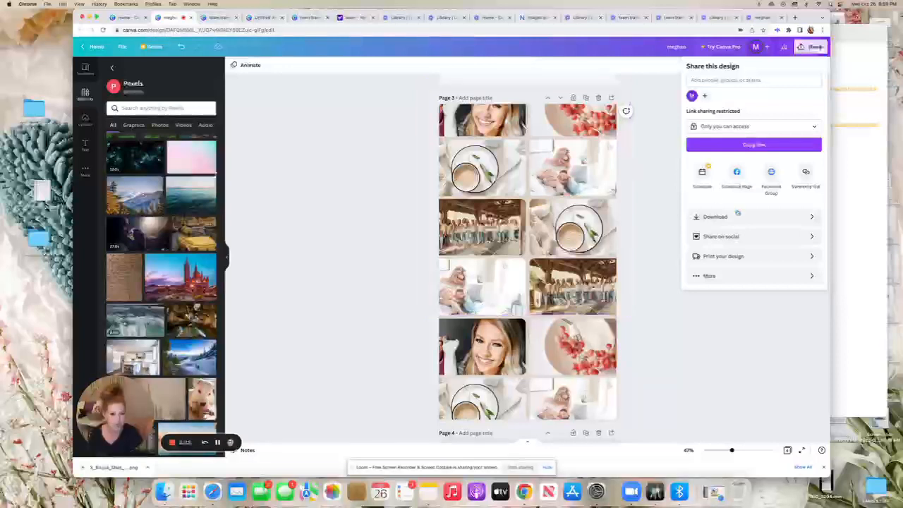
left_click(780, 217)
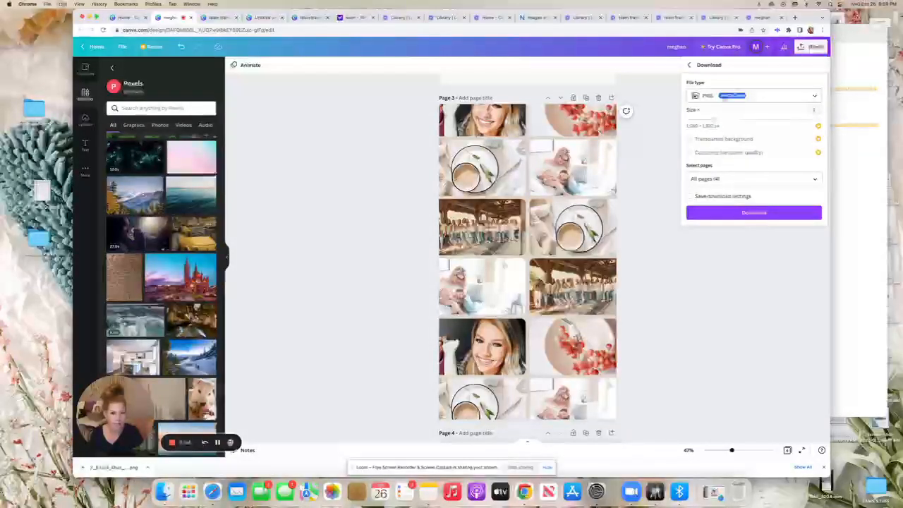
left_click(794, 98)
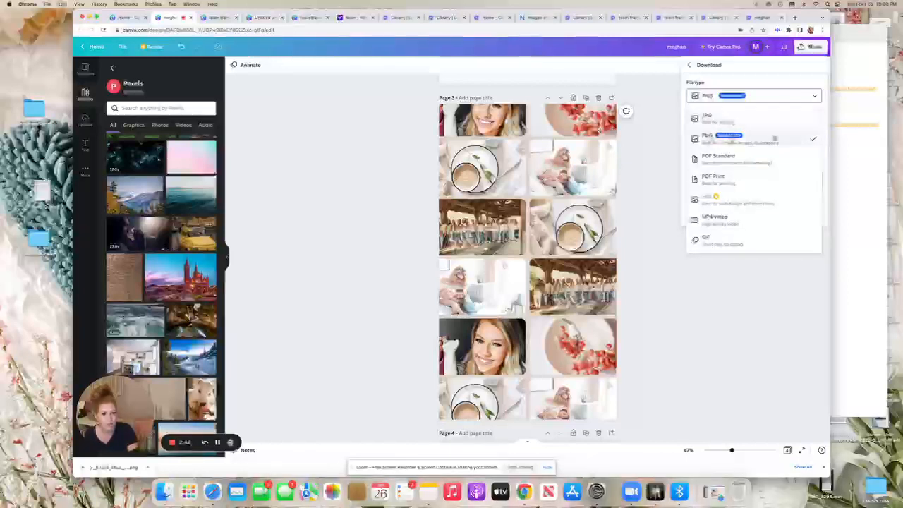
left_click(785, 138)
left_click(762, 179)
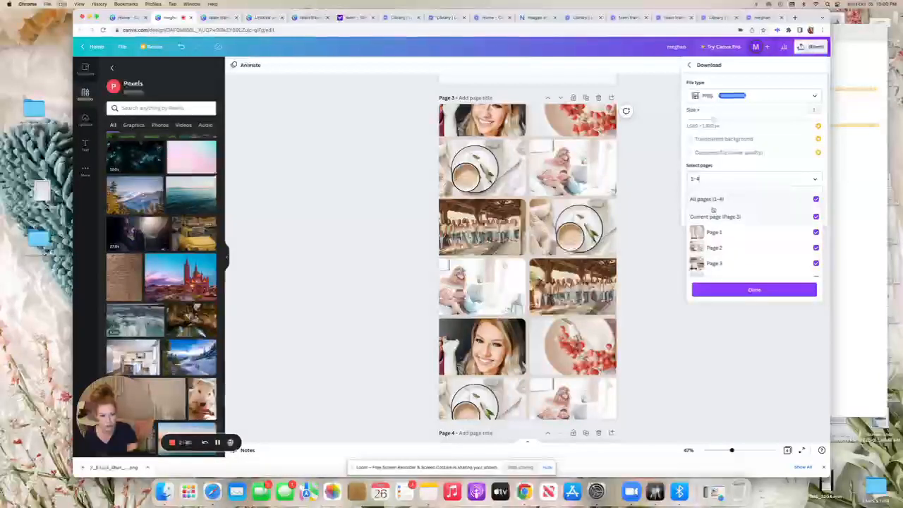
left_click(812, 180)
left_click(721, 215)
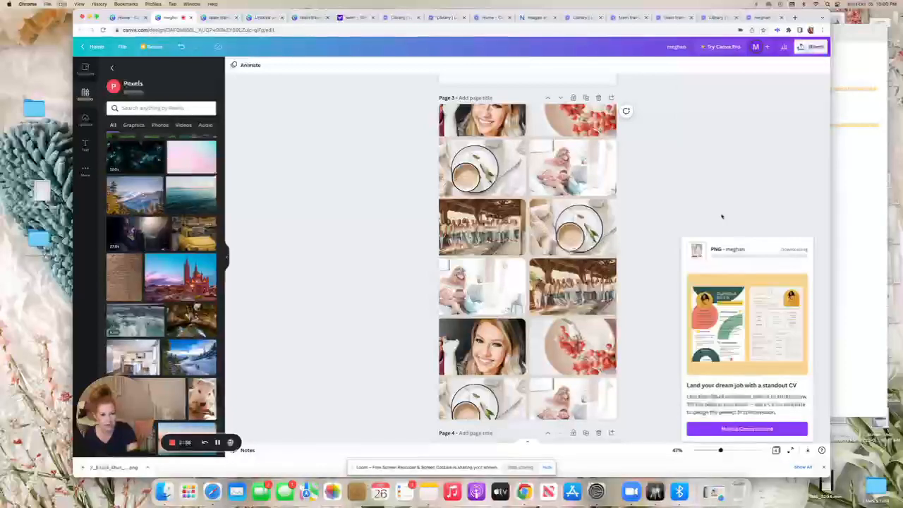
scroll(300, 284, "up", 1)
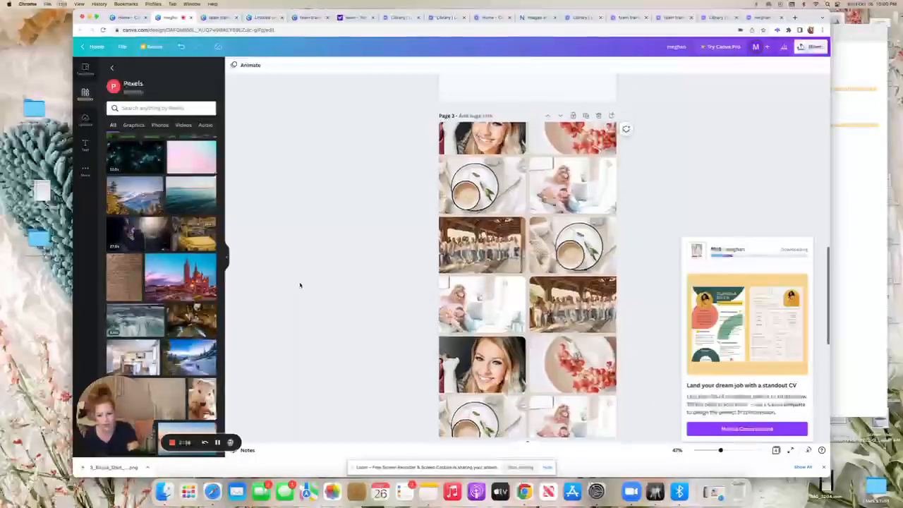
scroll(300, 284, "down", 1)
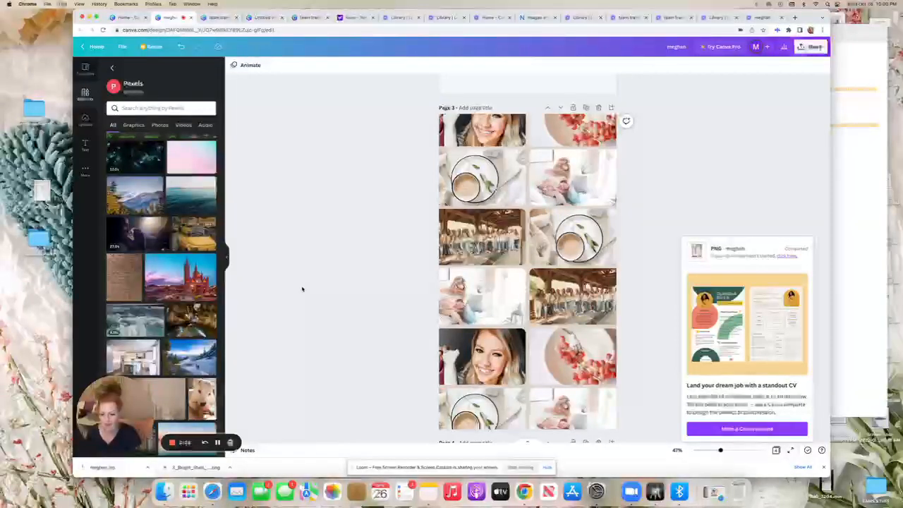
Extract the downloaded ZIP archive, look at the page images in its folder and return to the design in Chrome
left_click(108, 467)
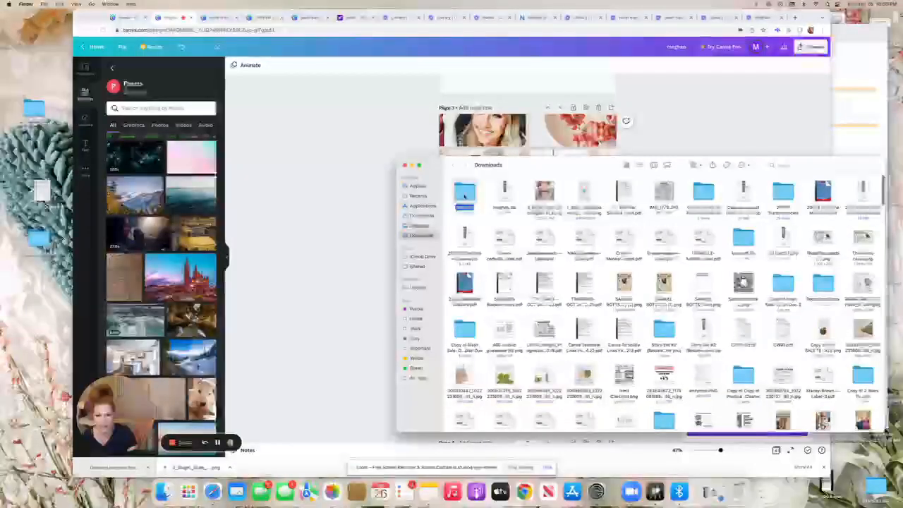
double_click(465, 192)
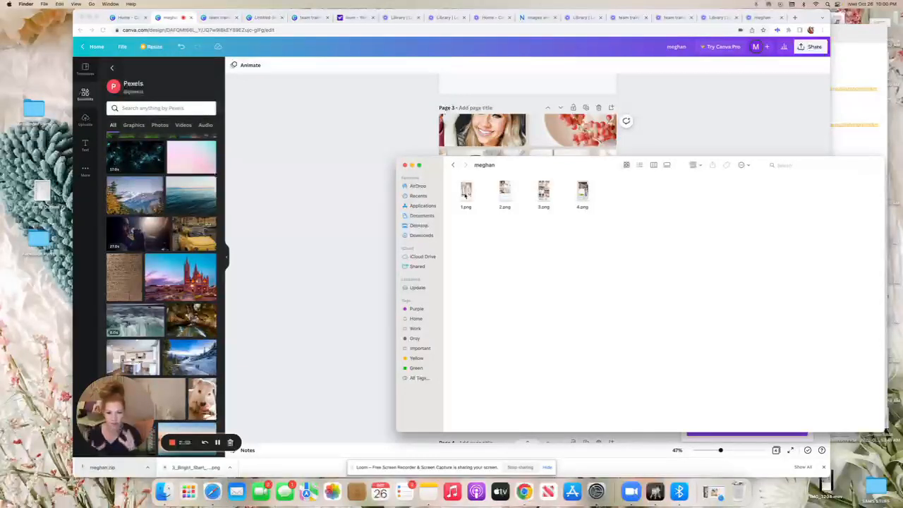
left_click(337, 102)
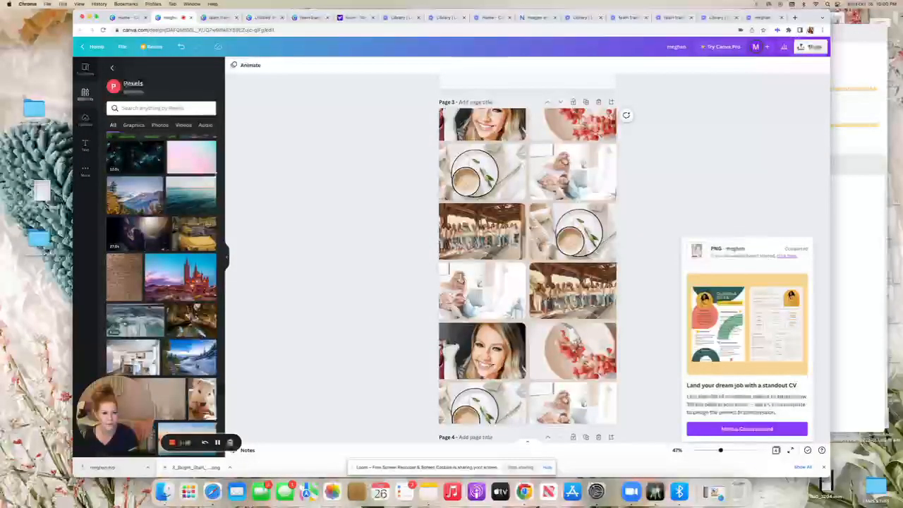
left_click(810, 31)
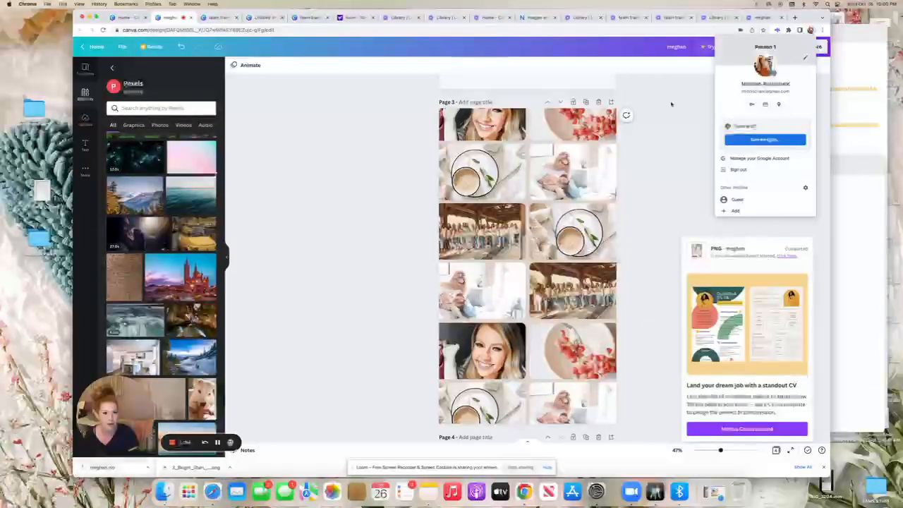
left_click(671, 104)
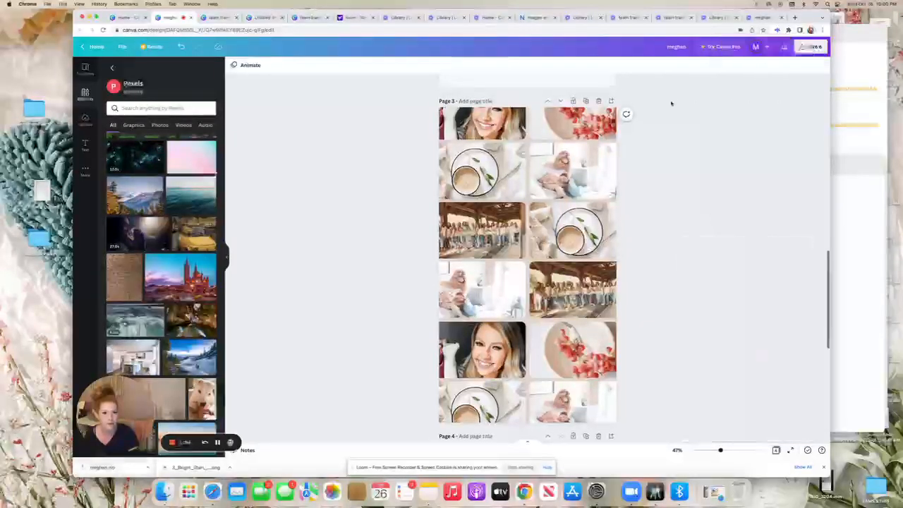
Go to the home page, open the Brand section and examine the brand kit's logos, color palettes and fonts
left_click(95, 46)
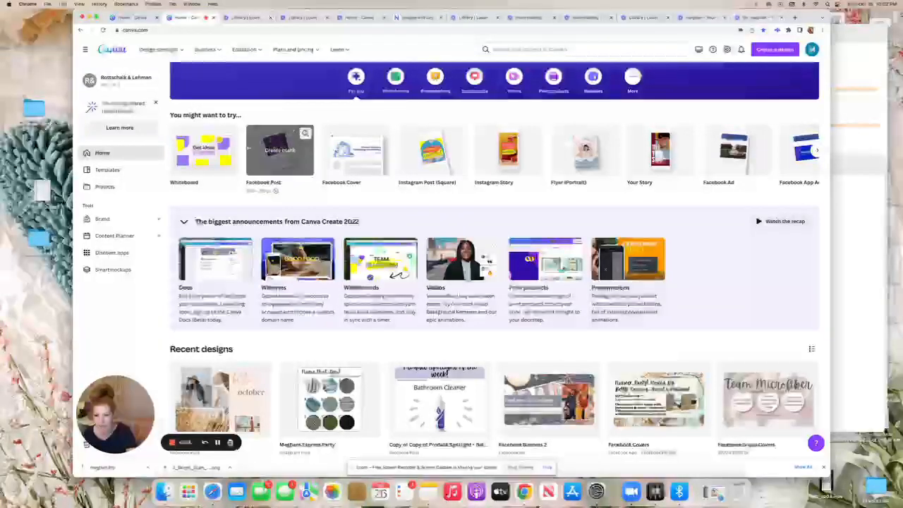
scroll(336, 322, "down", 5)
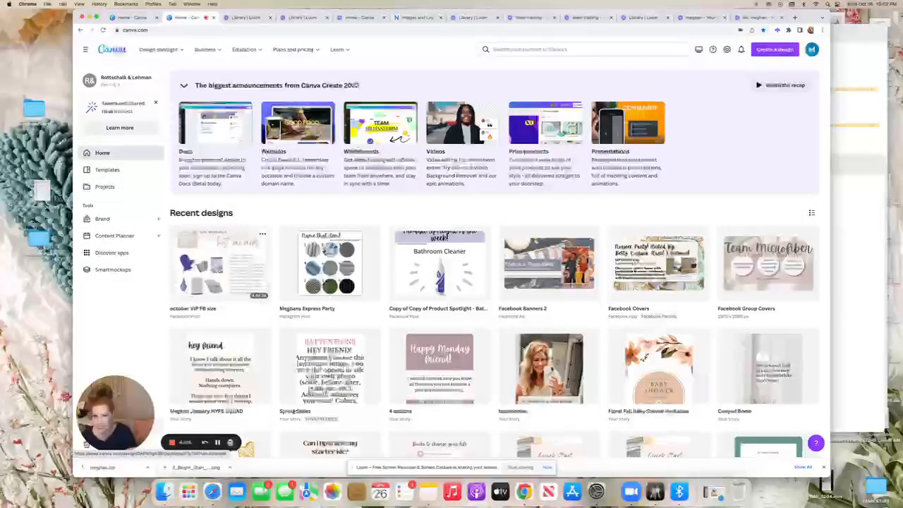
left_click(128, 221)
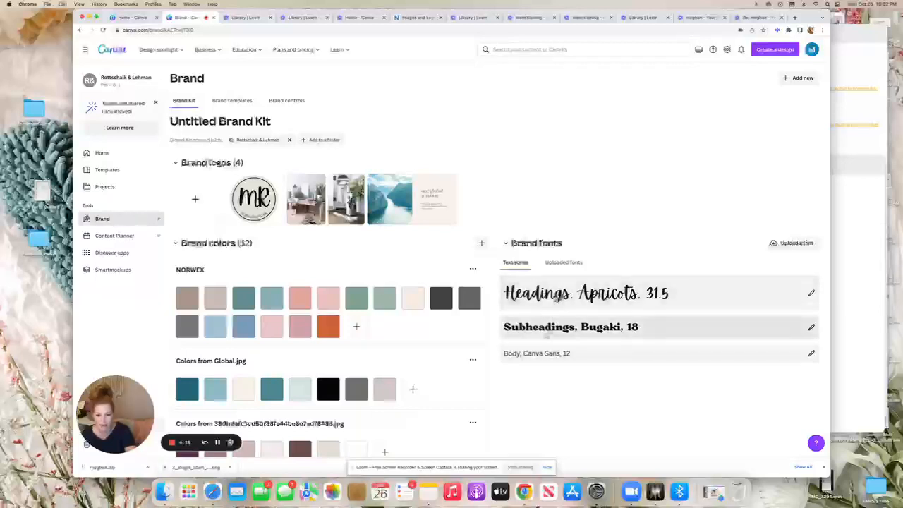
scroll(287, 350, "down", 3)
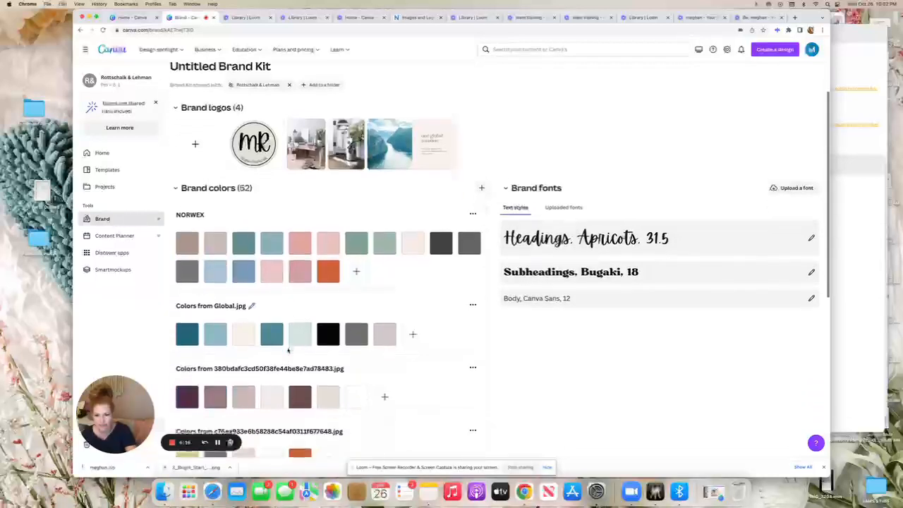
scroll(288, 350, "down", 2)
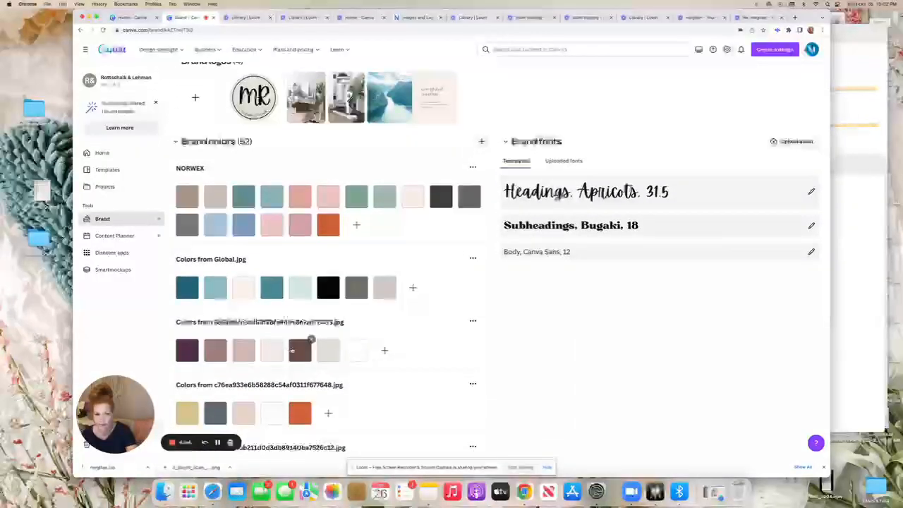
scroll(335, 346, "up", 2)
scroll(335, 346, "up", 2)
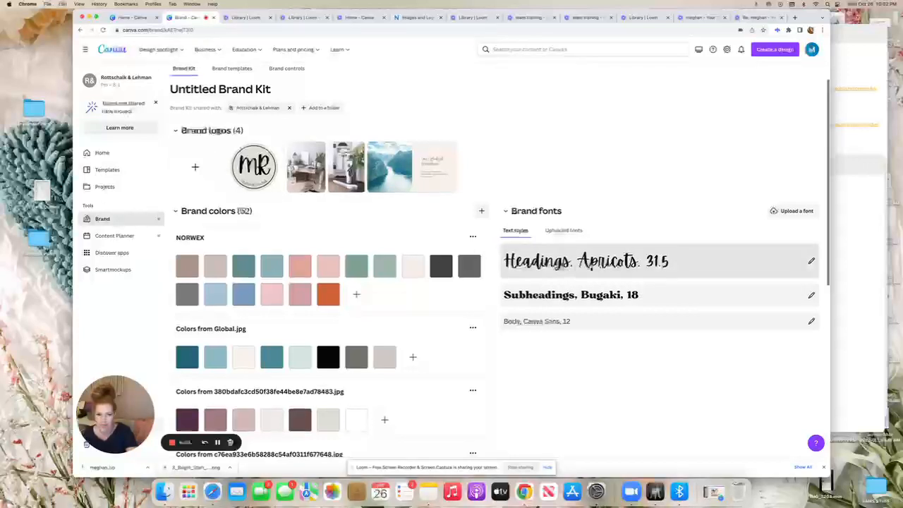
scroll(613, 263, "down", 1)
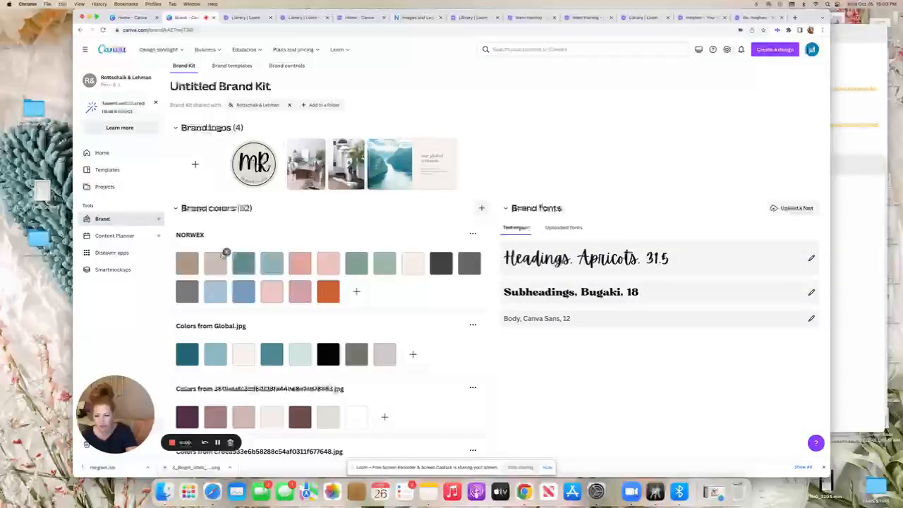
scroll(203, 253, "down", 10)
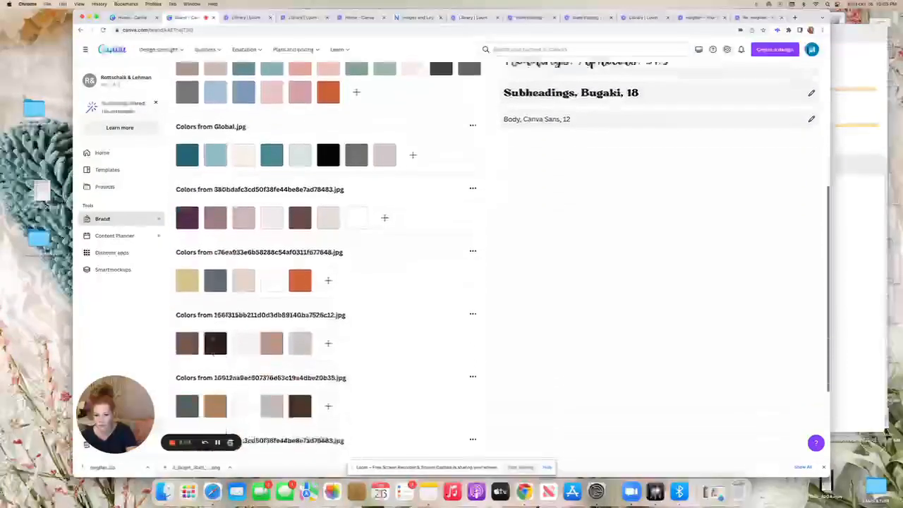
scroll(226, 337, "up", 10)
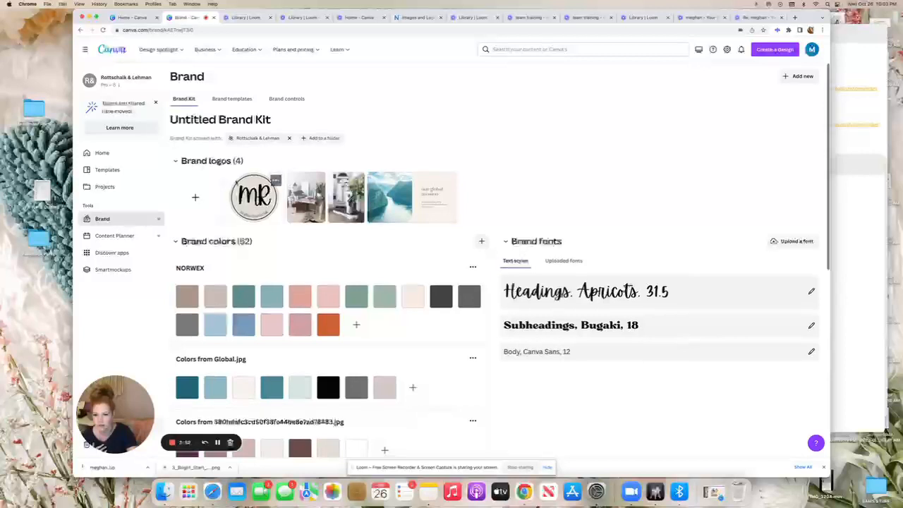
scroll(258, 199, "down", 1)
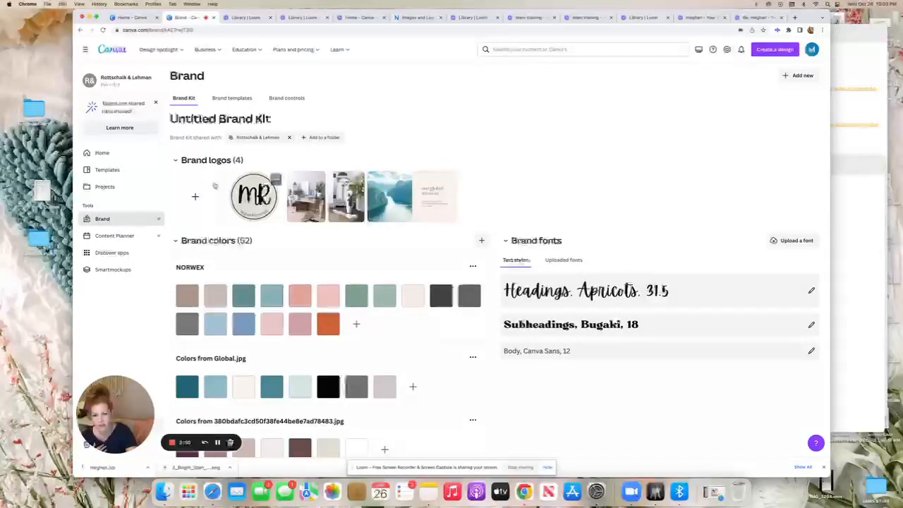
scroll(211, 183, "up", 1)
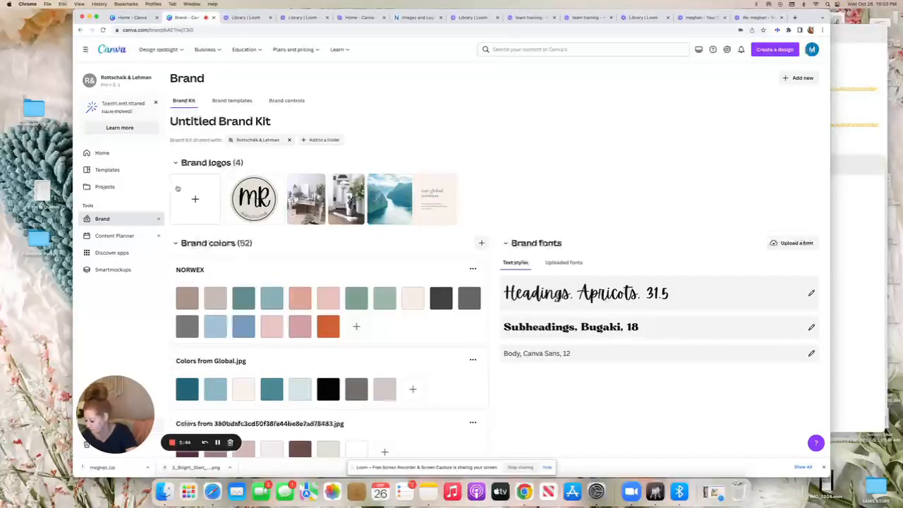
scroll(178, 188, "down", 1)
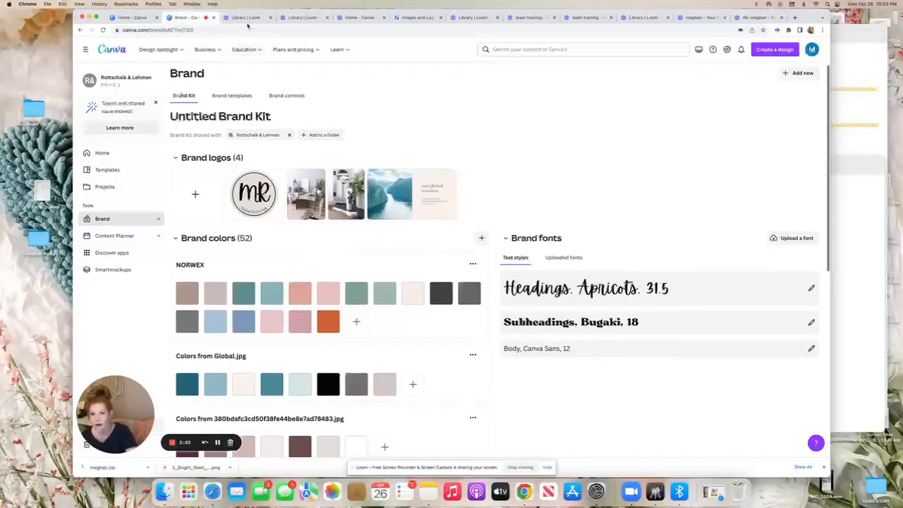
Compare the free account's home page with the Pro one, then open the october VIP FB size design from Pro and view it at 72%
left_click(136, 18)
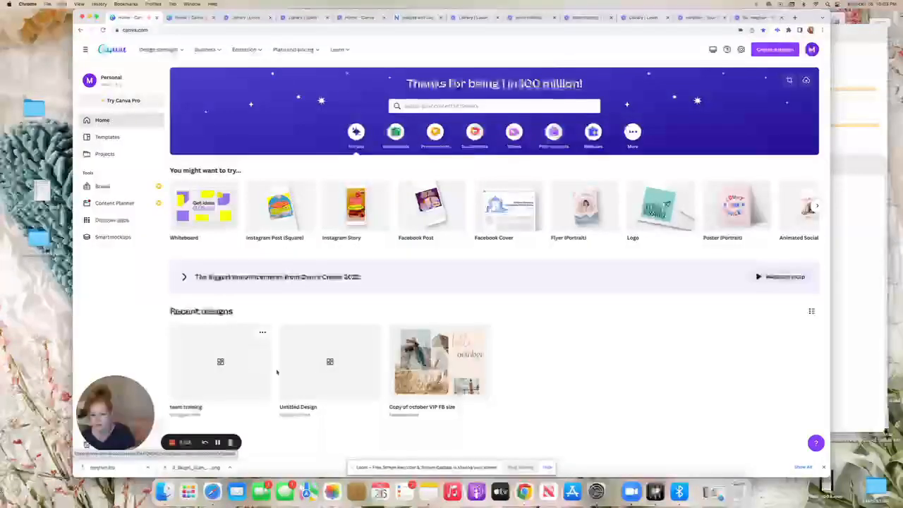
left_click(187, 18)
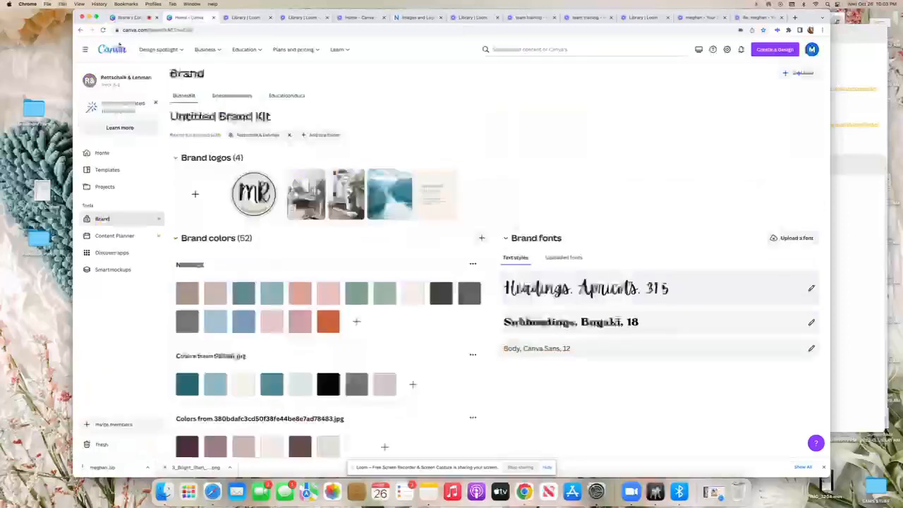
left_click(108, 53)
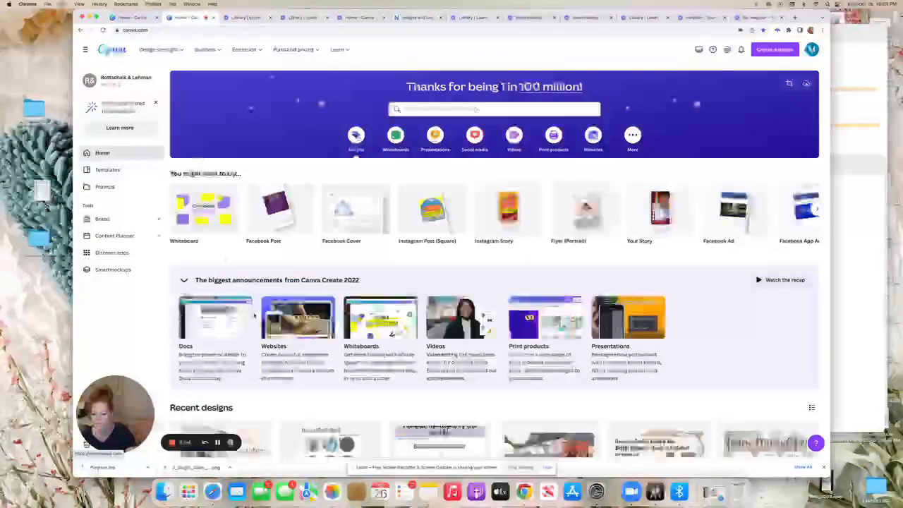
scroll(255, 316, "down", 3)
scroll(255, 315, "down", 2)
left_click(208, 291)
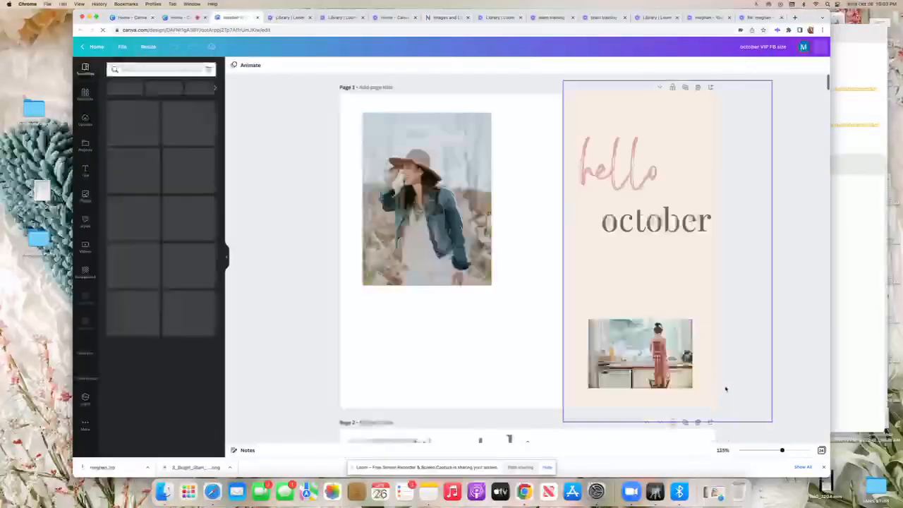
left_click_drag(750, 449, 742, 450)
scroll(715, 273, "up", 1)
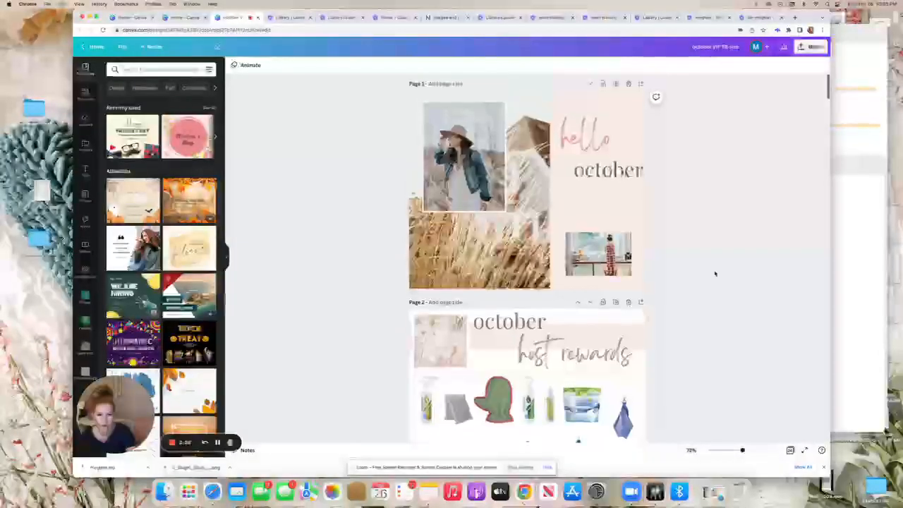
Change the font of the "hello" text on page 1 to Benedict
left_click(590, 127)
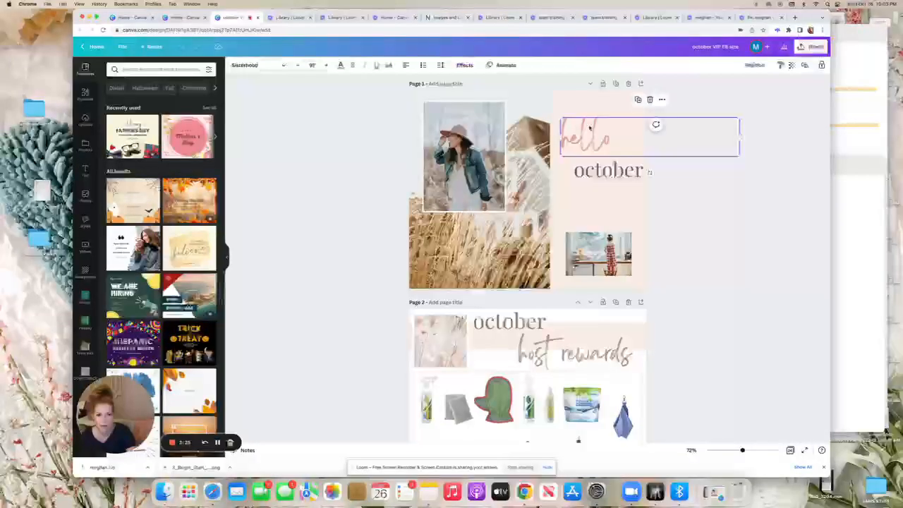
left_click(283, 65)
scroll(181, 219, "down", 2)
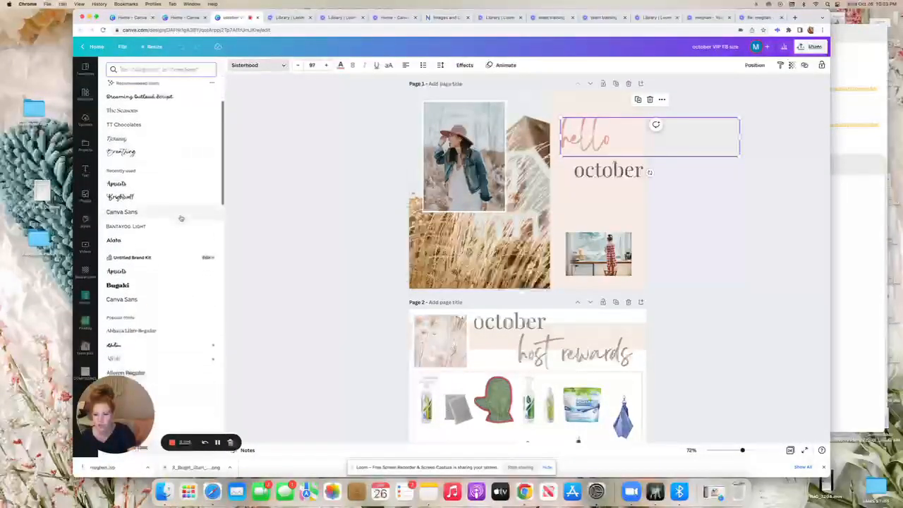
scroll(180, 218, "down", 5)
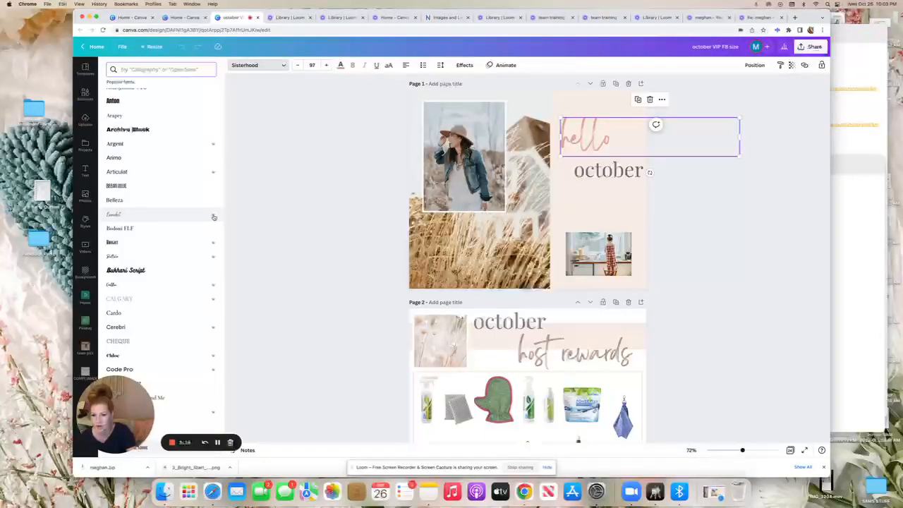
left_click(191, 215)
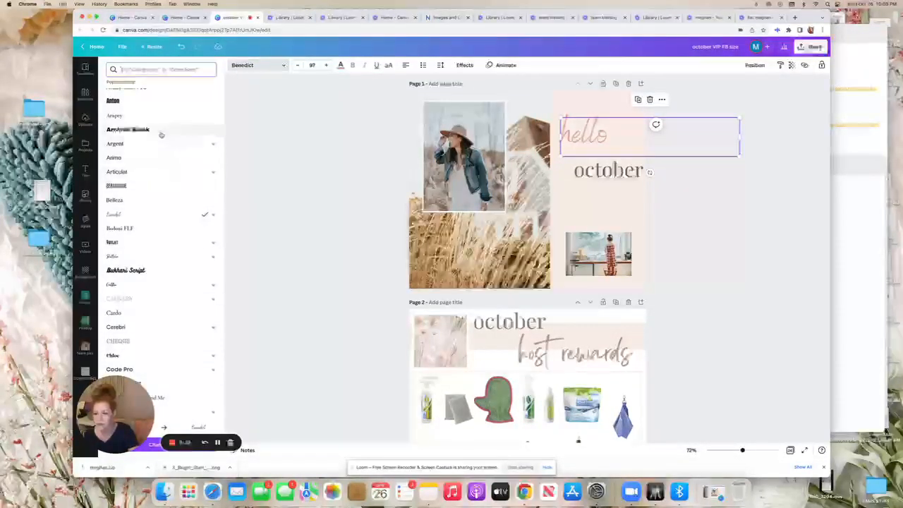
Search the design elements for "coffee", look over the graphics and photos, and deselect the "hello" text
left_click(84, 96)
left_click(132, 70)
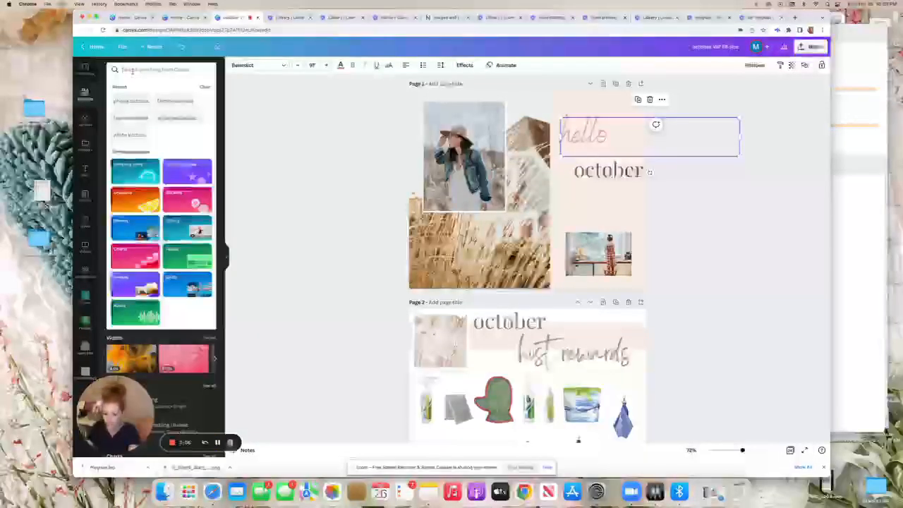
type("coffe")
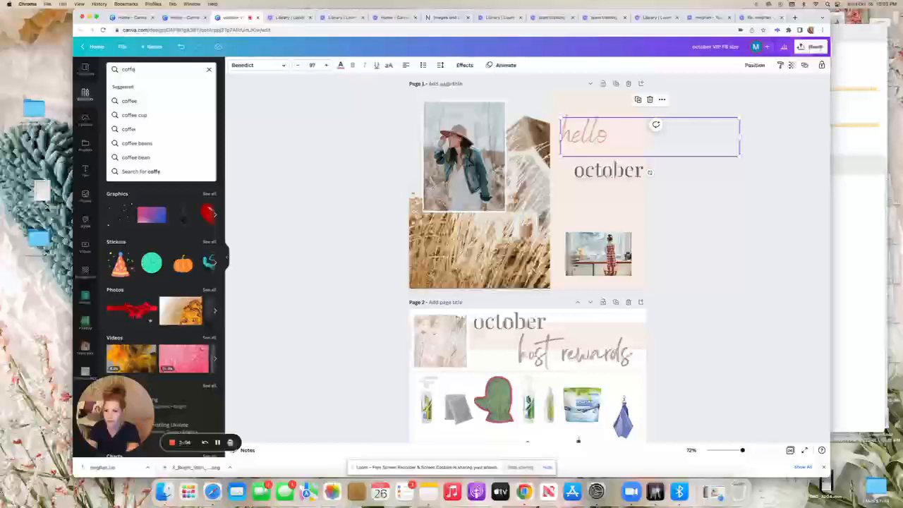
type("e")
key("Return")
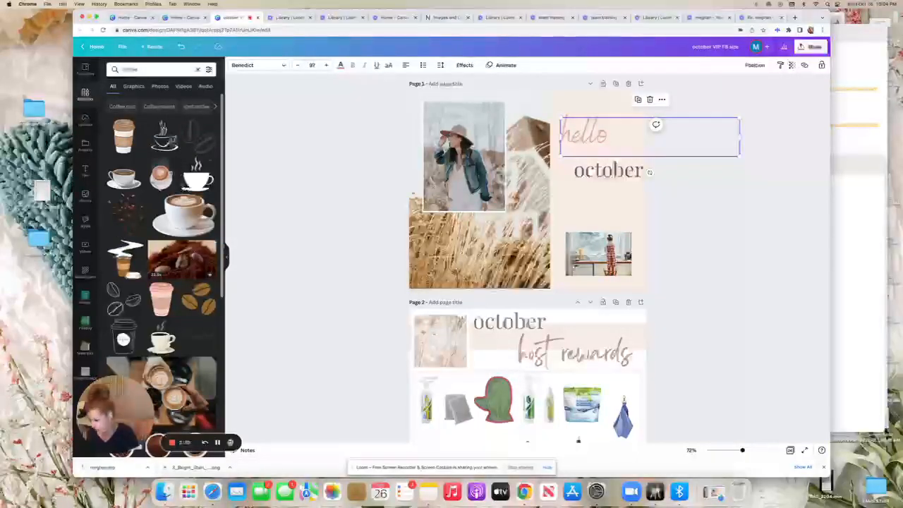
scroll(258, 224, "down", 1)
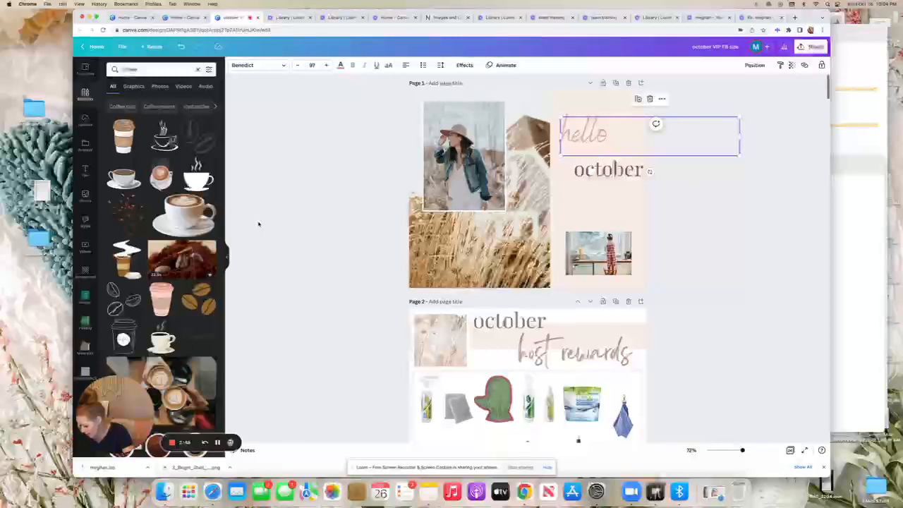
scroll(258, 224, "up", 1)
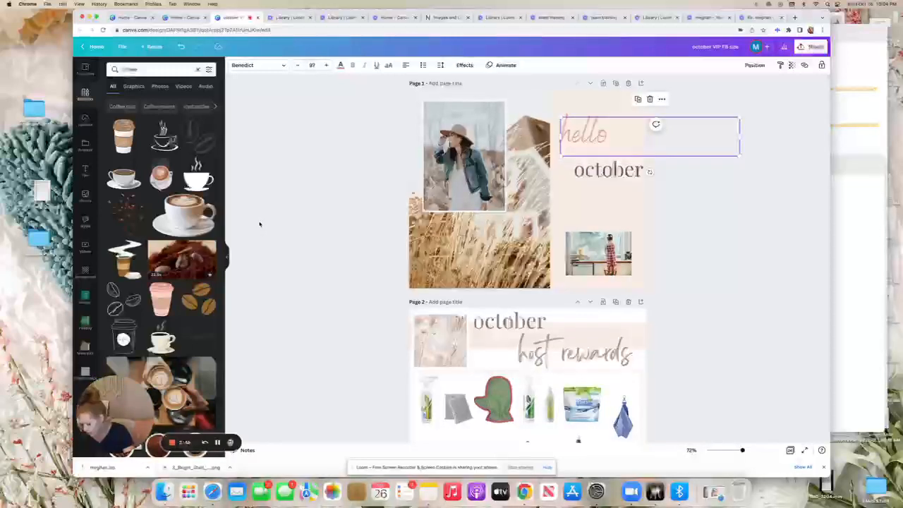
left_click(313, 217)
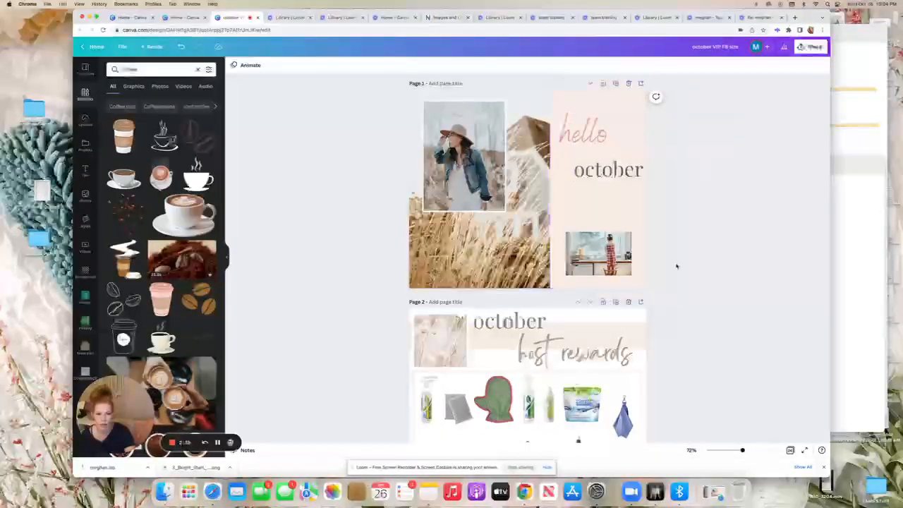
Create a resized copy of the october VIP FB size design in Instagram Story format
scroll(675, 266, "down", 3)
scroll(675, 265, "down", 2)
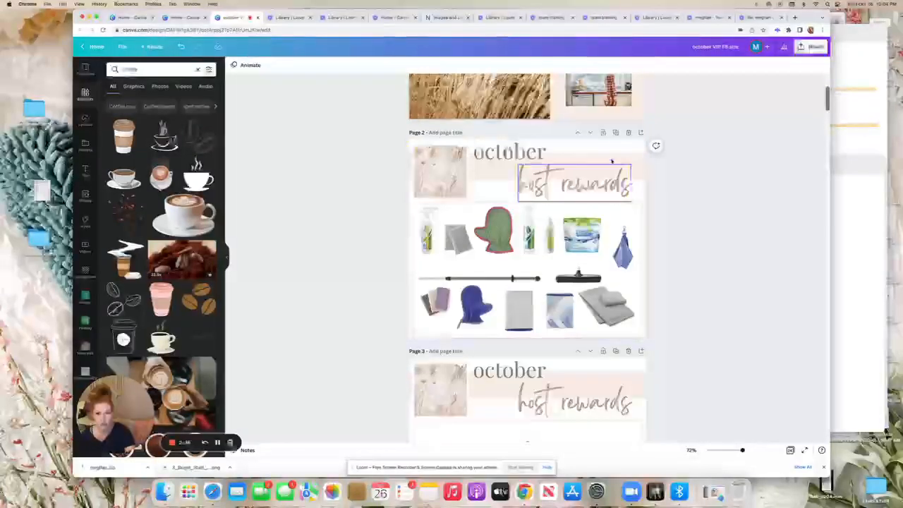
scroll(483, 306, "down", 6)
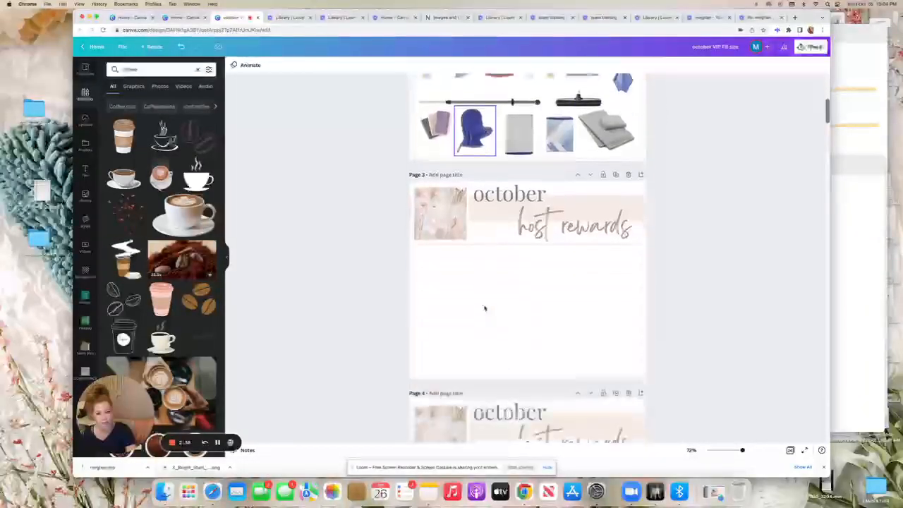
scroll(484, 306, "down", 12)
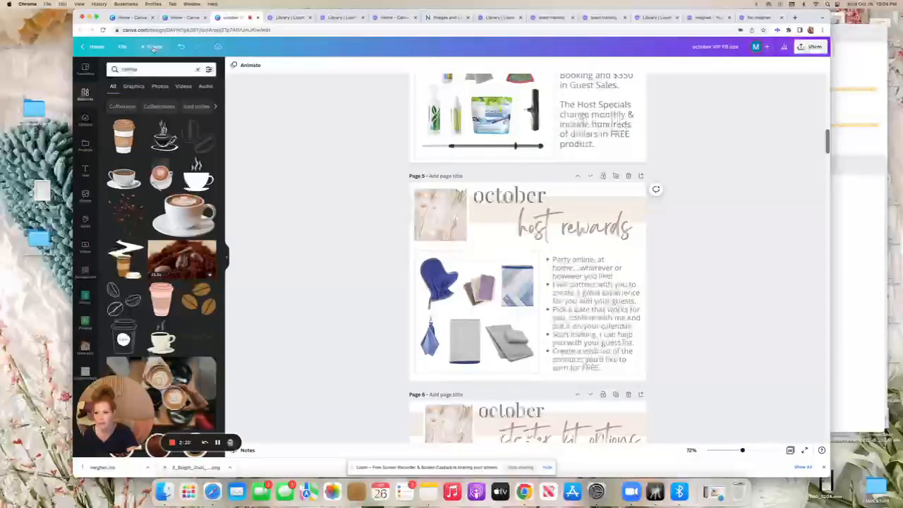
left_click(155, 46)
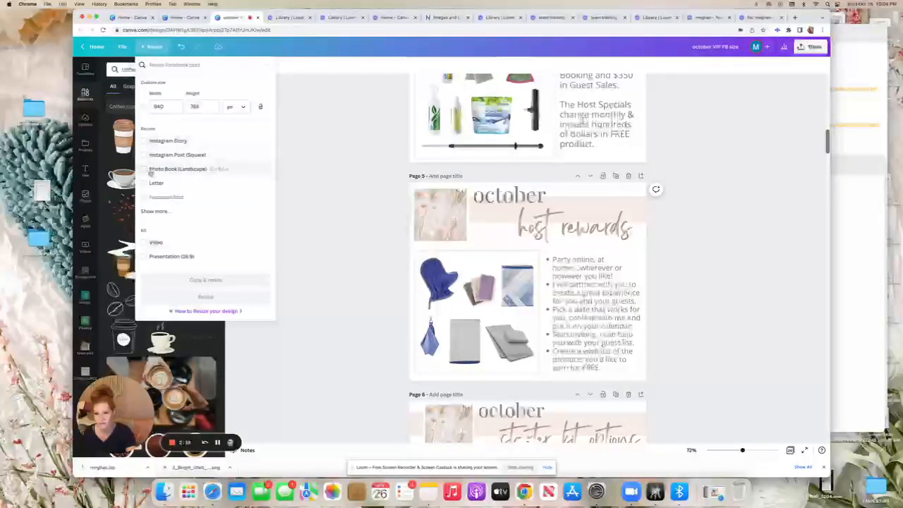
scroll(150, 172, "down", 2)
scroll(150, 173, "up", 2)
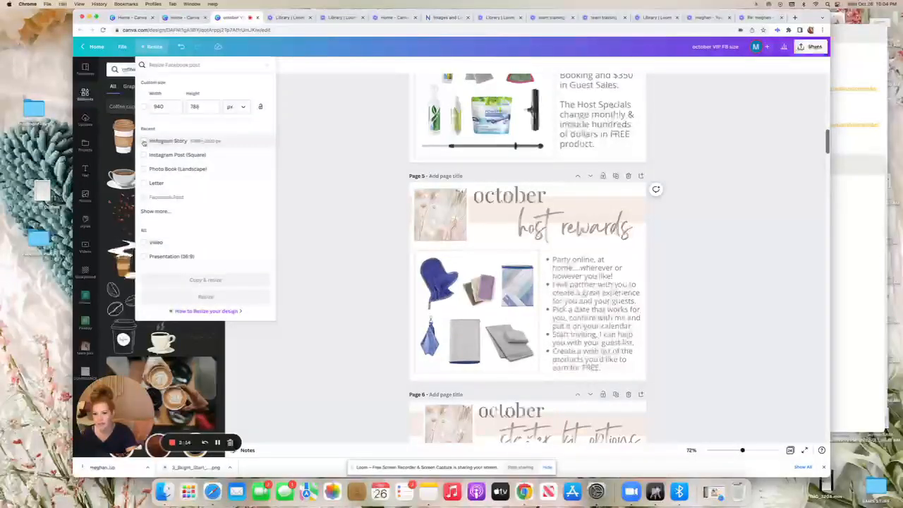
left_click(144, 142)
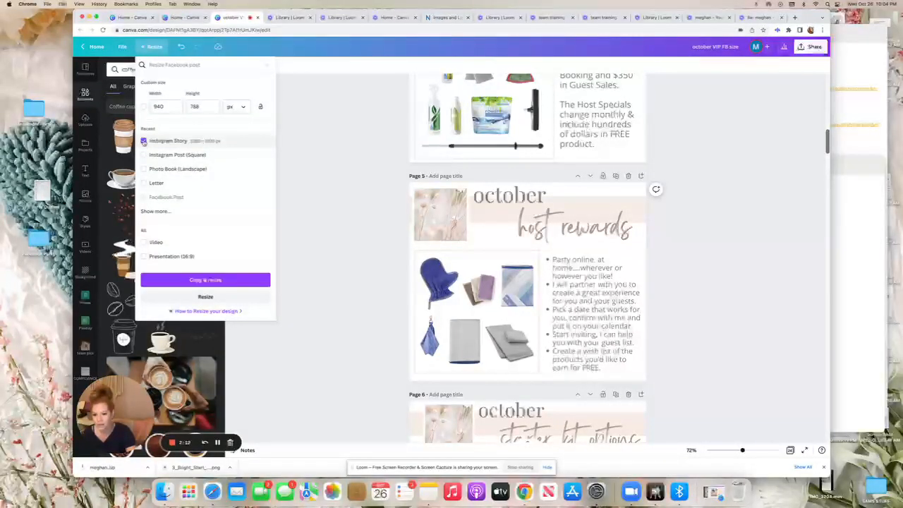
left_click(182, 280)
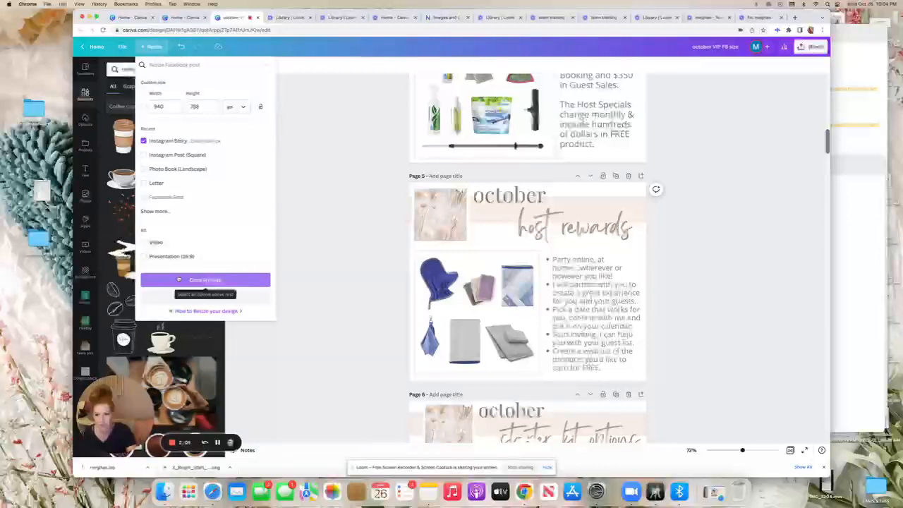
left_click(205, 280)
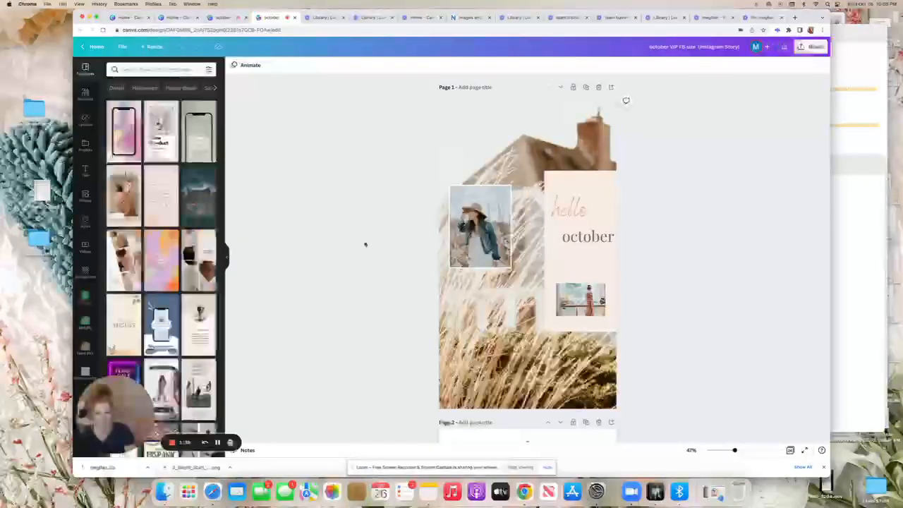
Examine how the pages of the Instagram Story copy fit the vertical format, then return to its first page
scroll(400, 254, "down", 10)
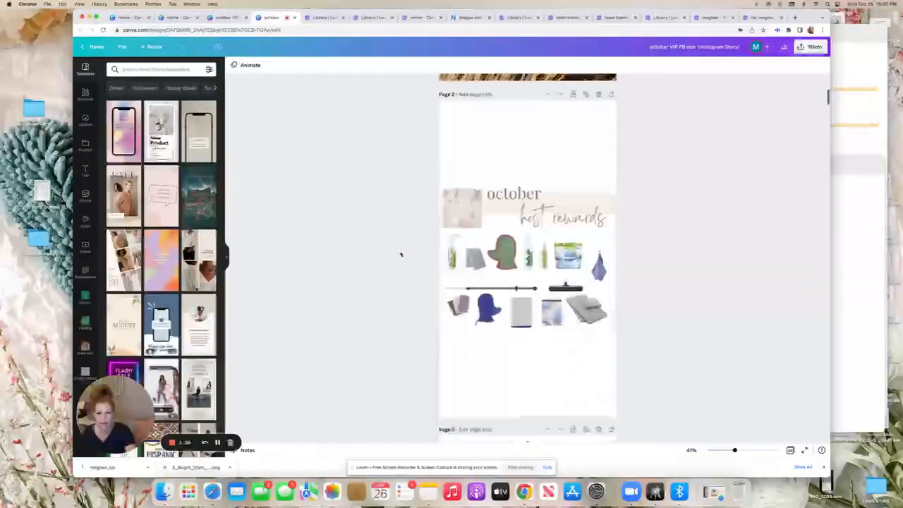
scroll(400, 254, "down", 15)
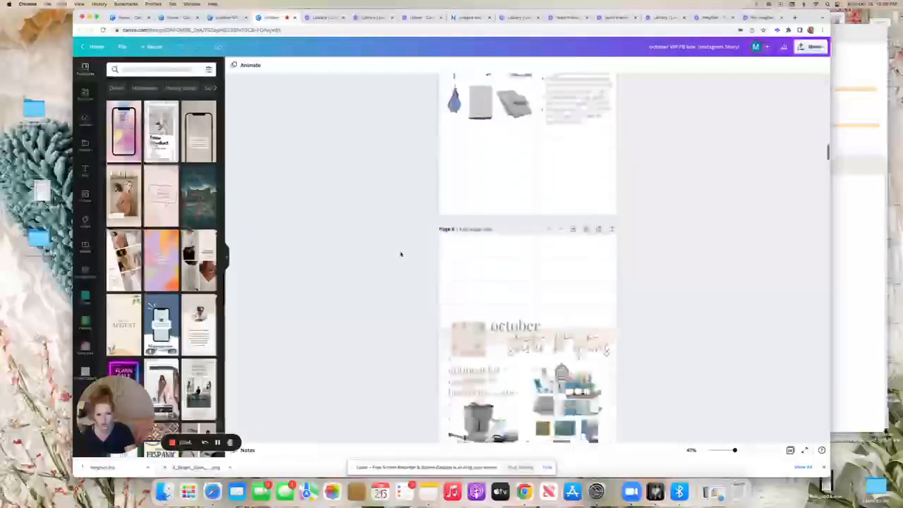
scroll(400, 253, "down", 4)
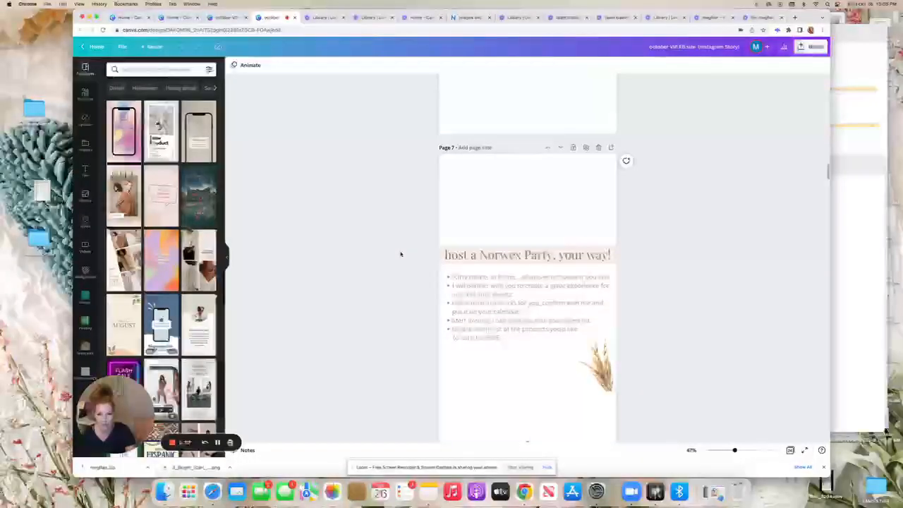
scroll(423, 239, "down", 2)
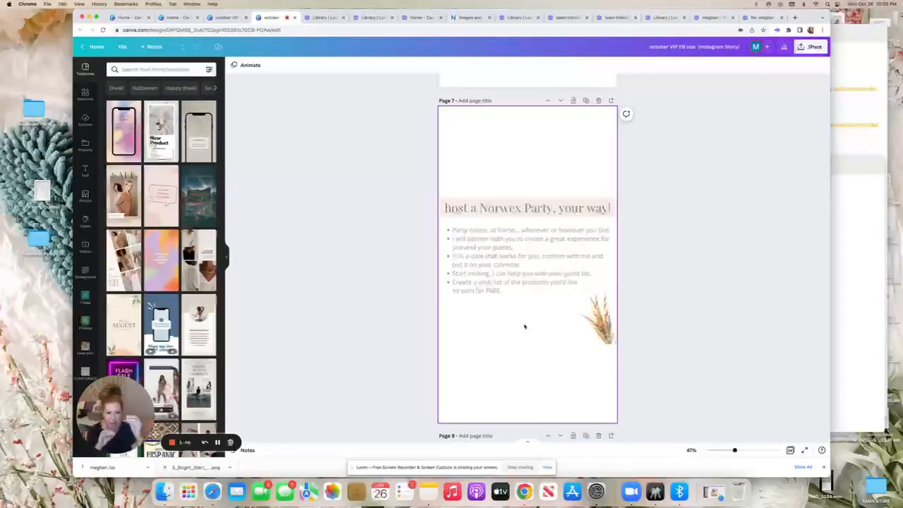
scroll(524, 326, "down", 10)
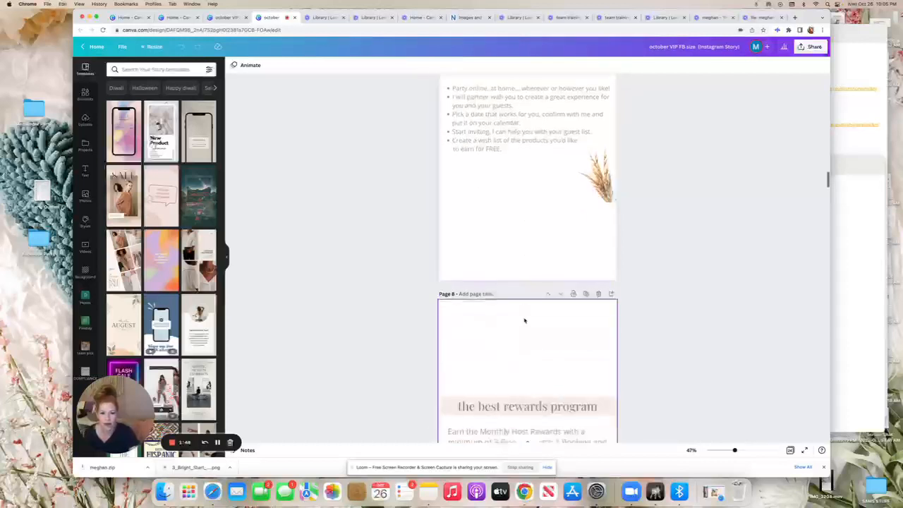
scroll(524, 321, "down", 15)
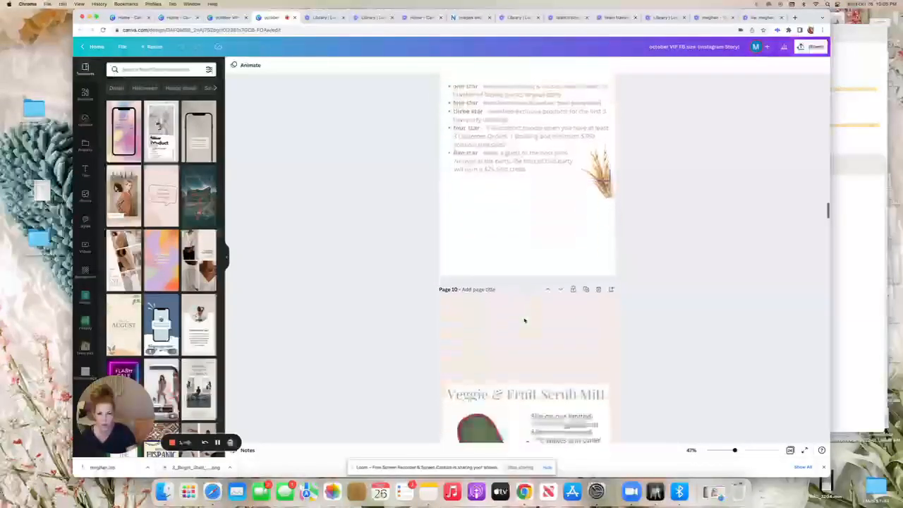
scroll(524, 321, "down", 5)
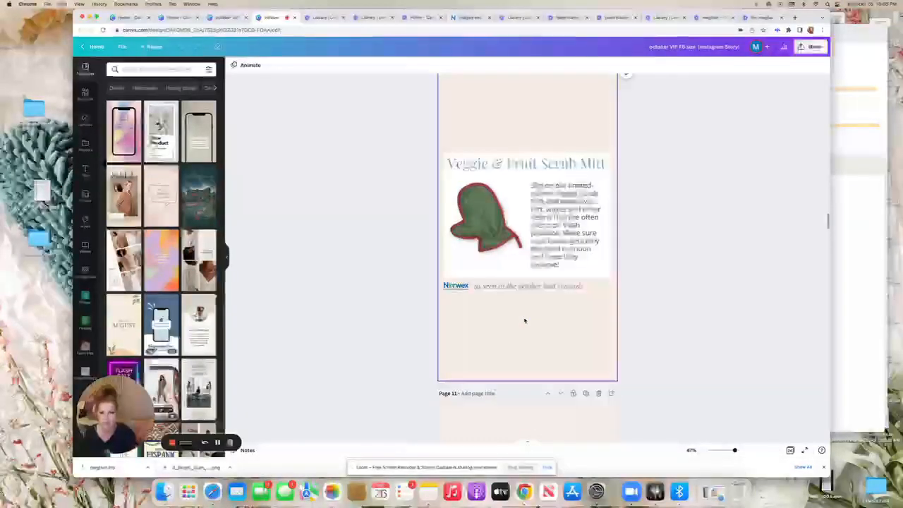
scroll(524, 321, "down", 2)
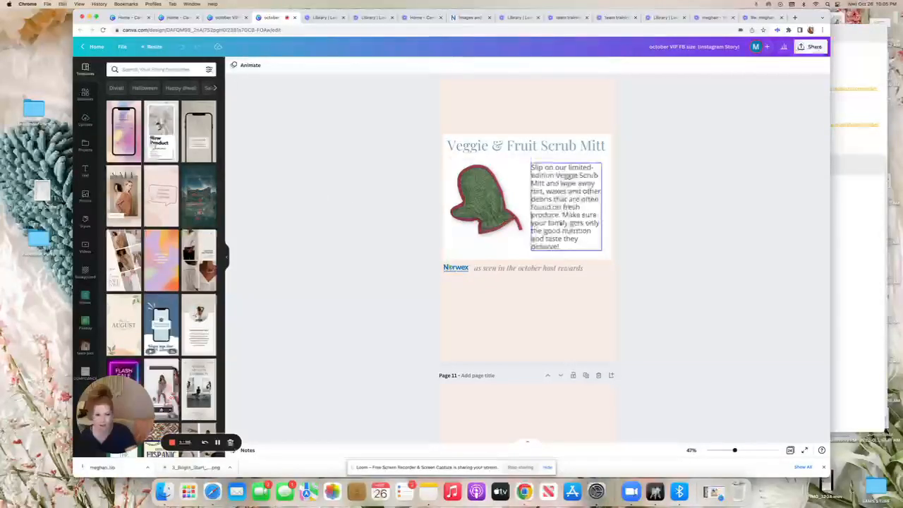
scroll(658, 217, "up", 2)
scroll(658, 218, "up", 4)
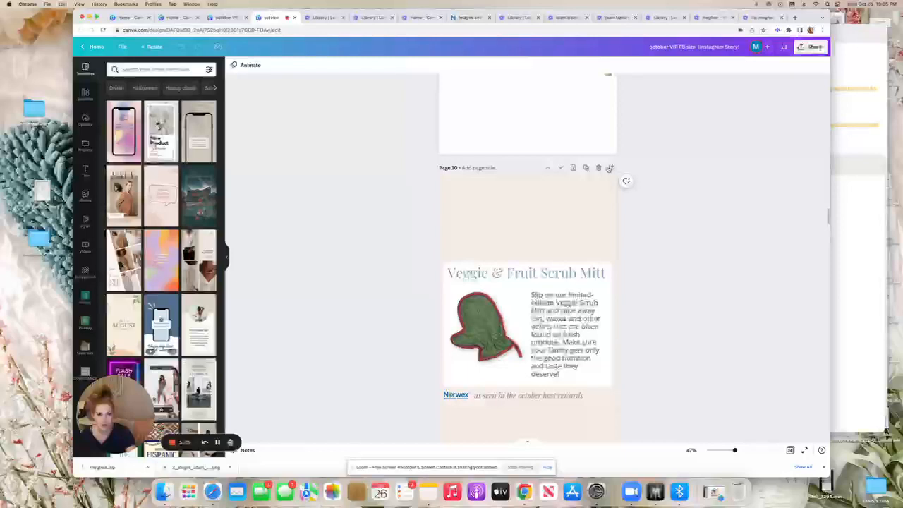
scroll(609, 168, "up", 20)
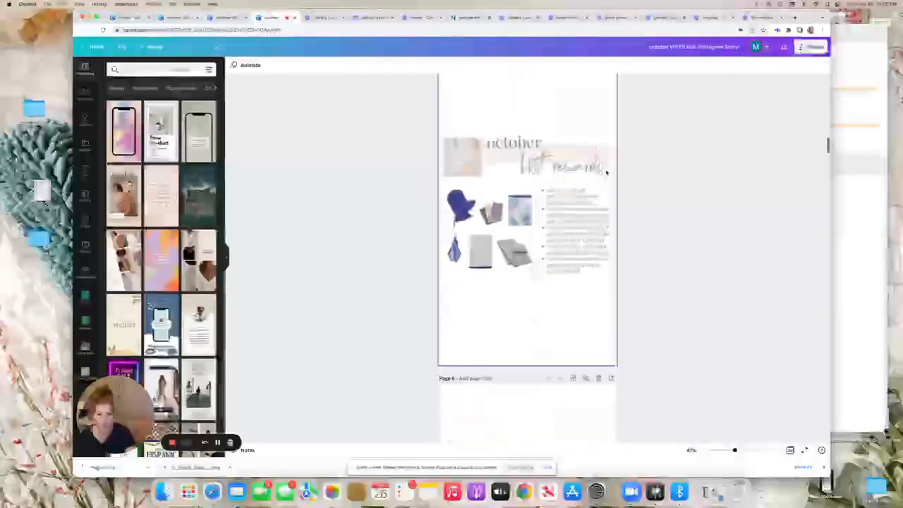
scroll(605, 171, "up", 20)
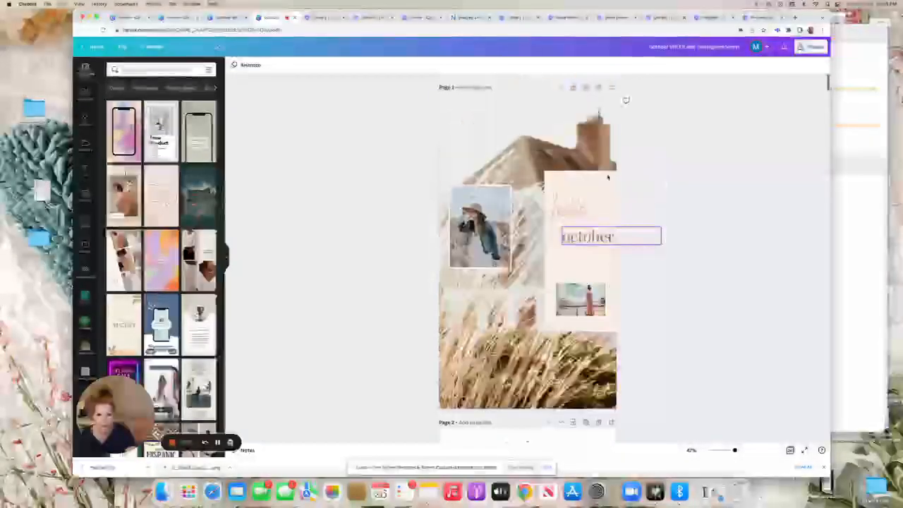
Add the uploaded photo of two women standing on the covered bridge to the blank page 2
scroll(533, 224, "down", 10)
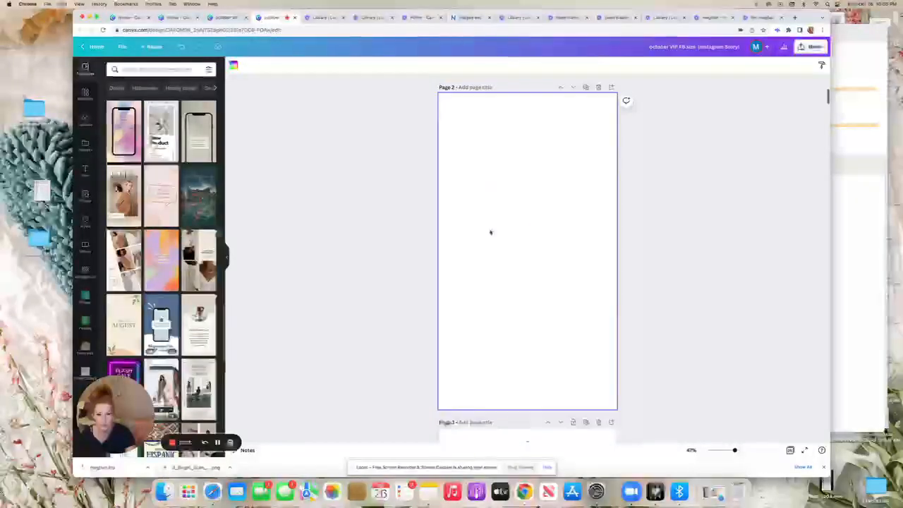
left_click(85, 120)
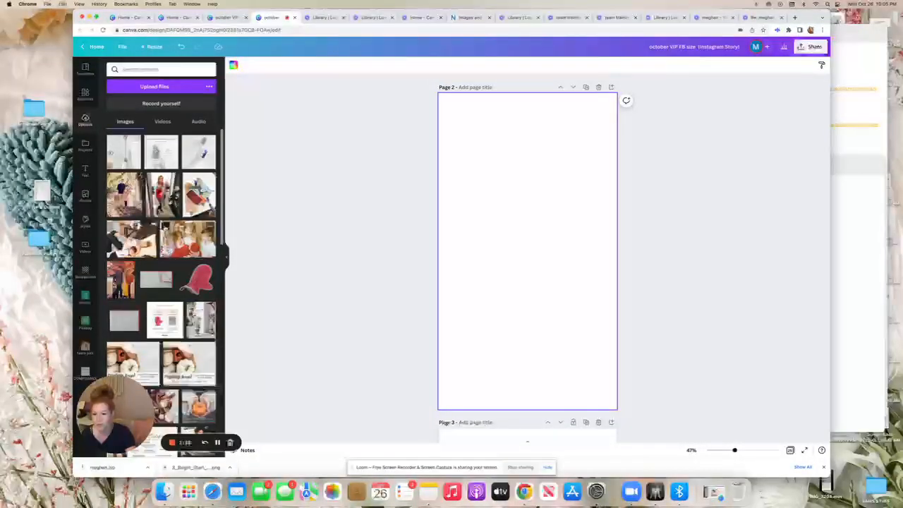
scroll(161, 282, "down", 3)
scroll(162, 282, "up", 3)
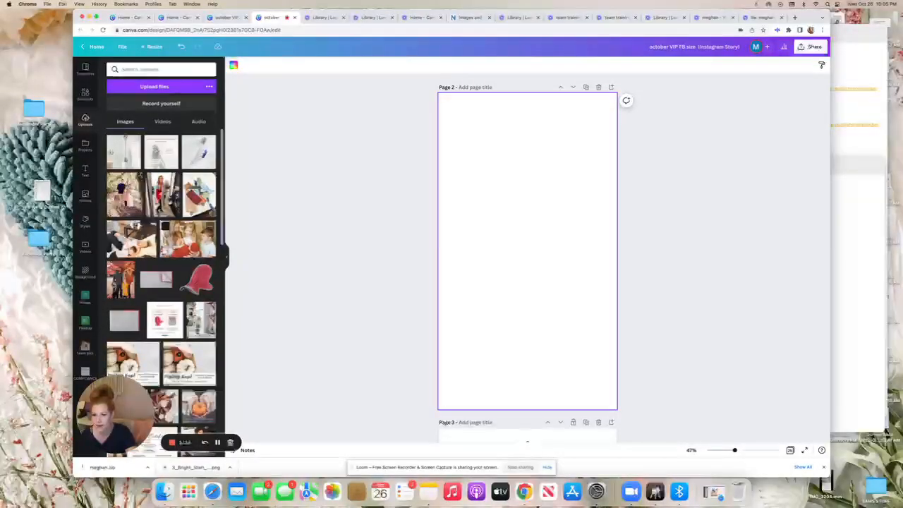
scroll(162, 282, "down", 3)
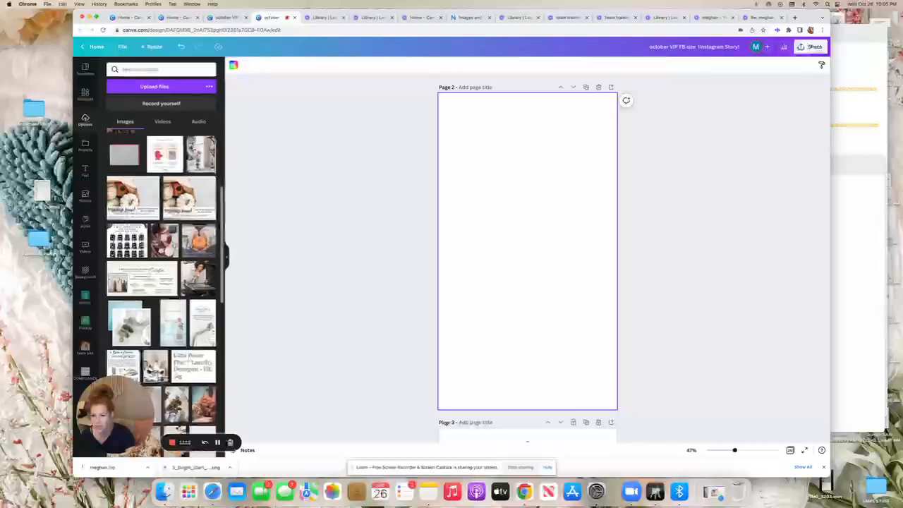
scroll(162, 282, "down", 2)
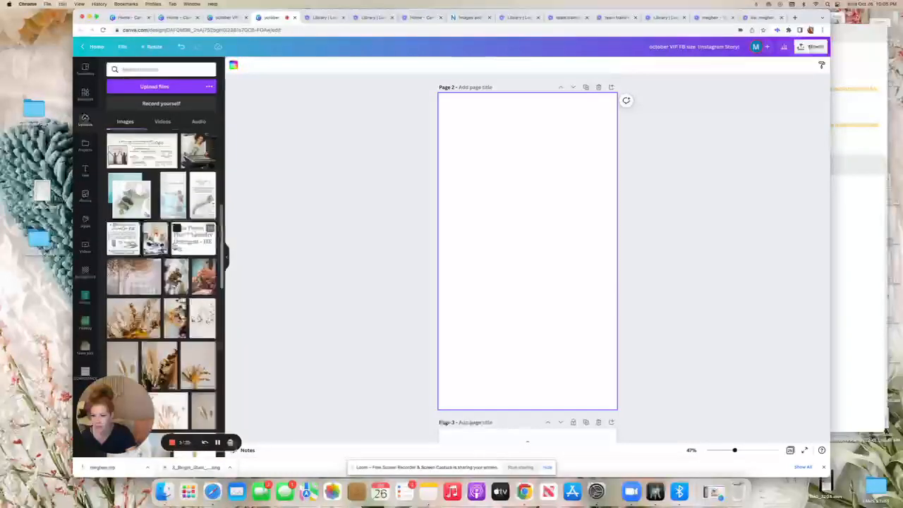
scroll(161, 282, "down", 4)
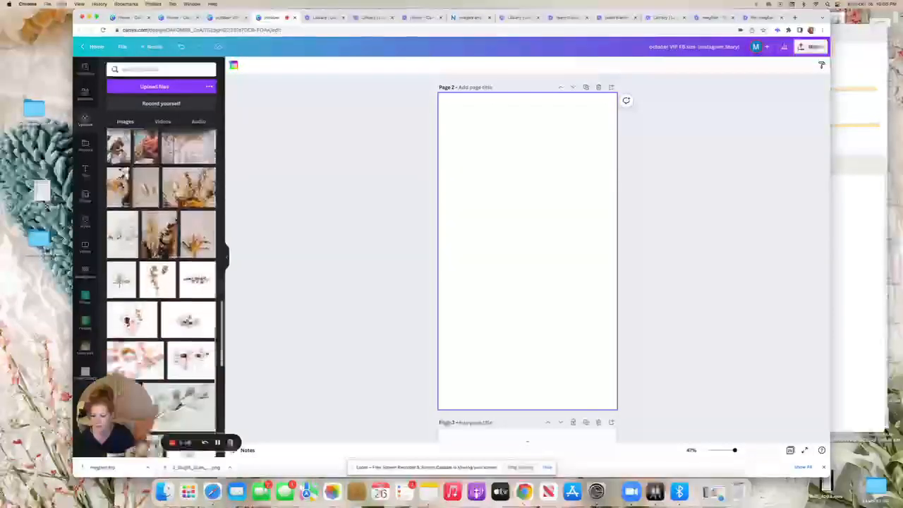
scroll(161, 282, "down", 5)
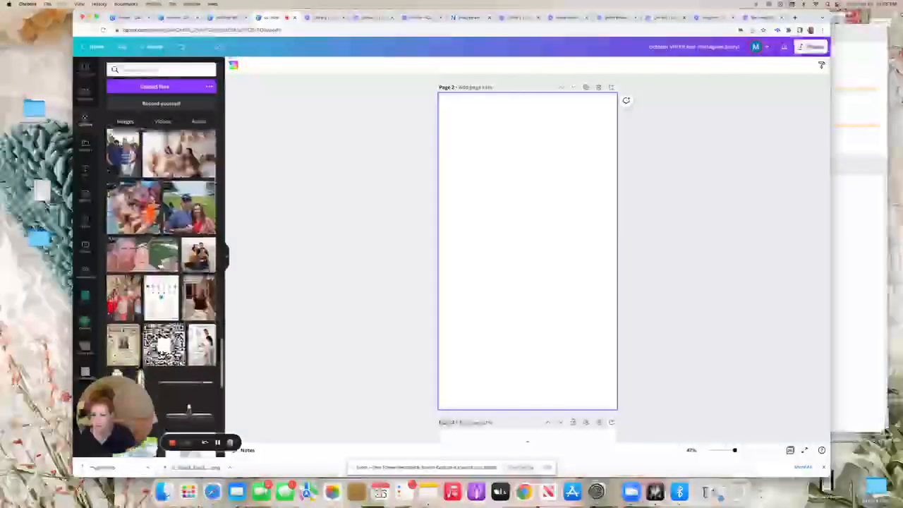
scroll(161, 282, "down", 4)
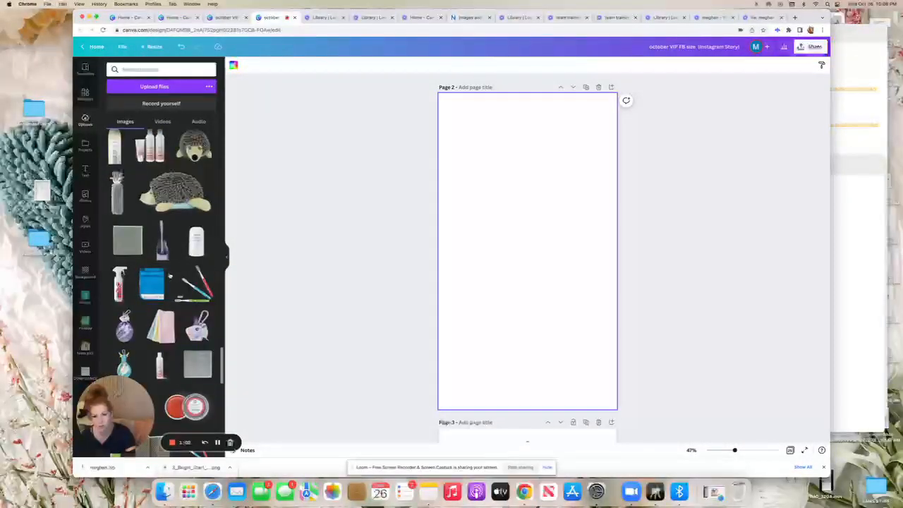
scroll(162, 282, "down", 5)
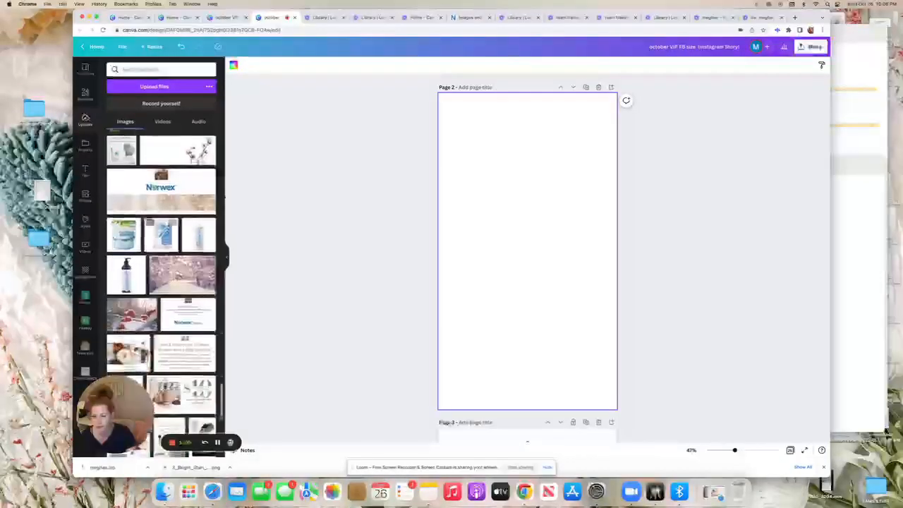
scroll(162, 282, "down", 3)
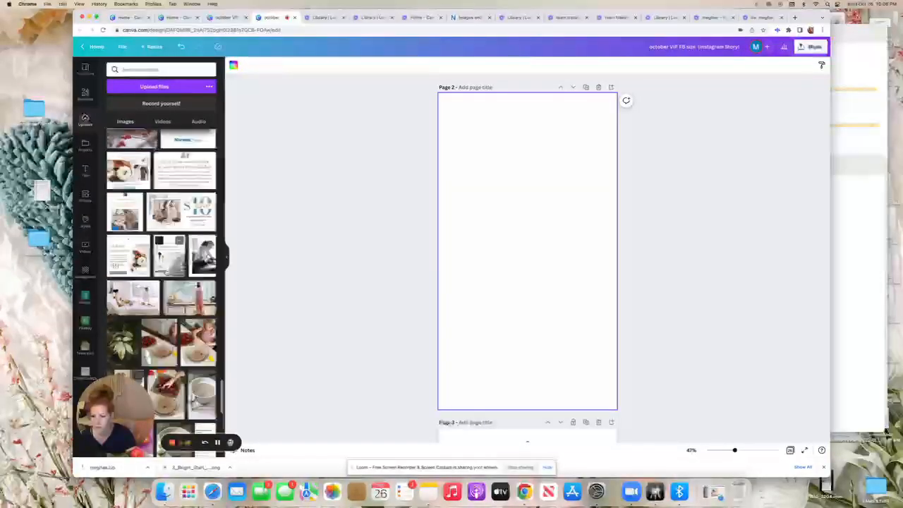
scroll(162, 282, "down", 3)
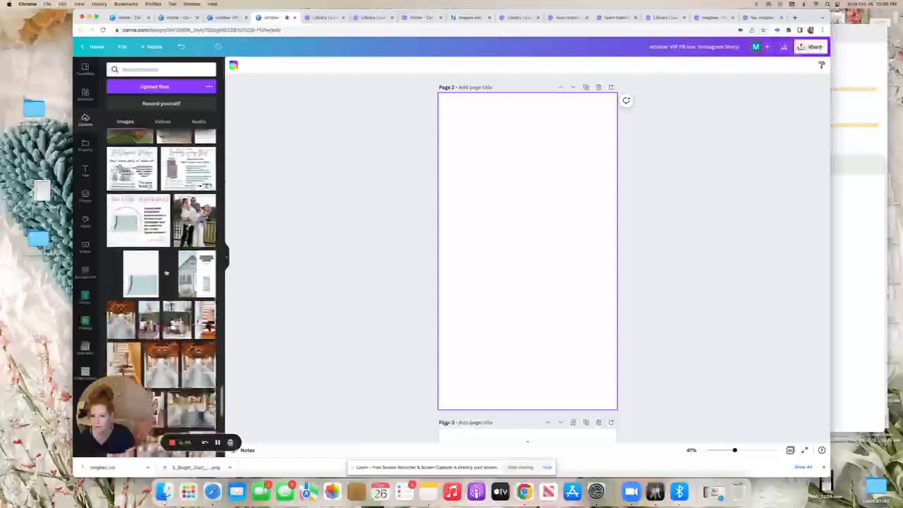
scroll(161, 282, "down", 5)
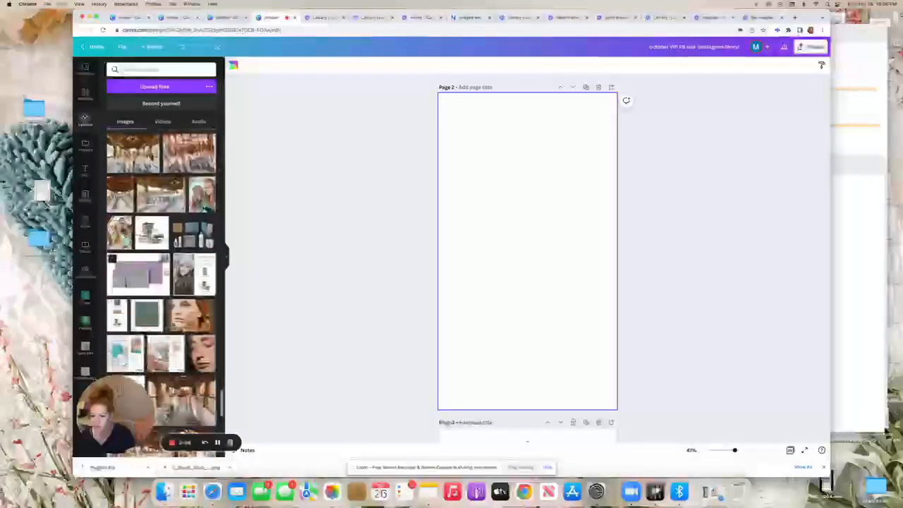
scroll(167, 273, "down", 1)
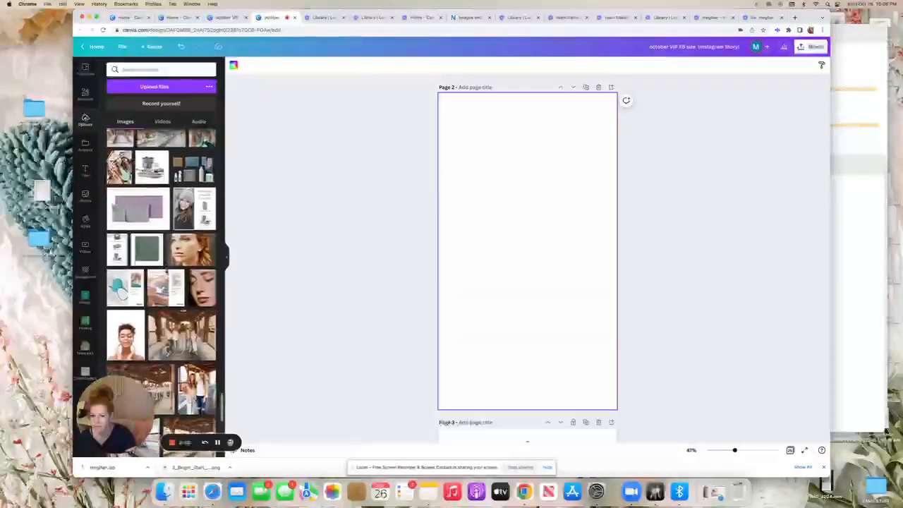
scroll(161, 282, "down", 2)
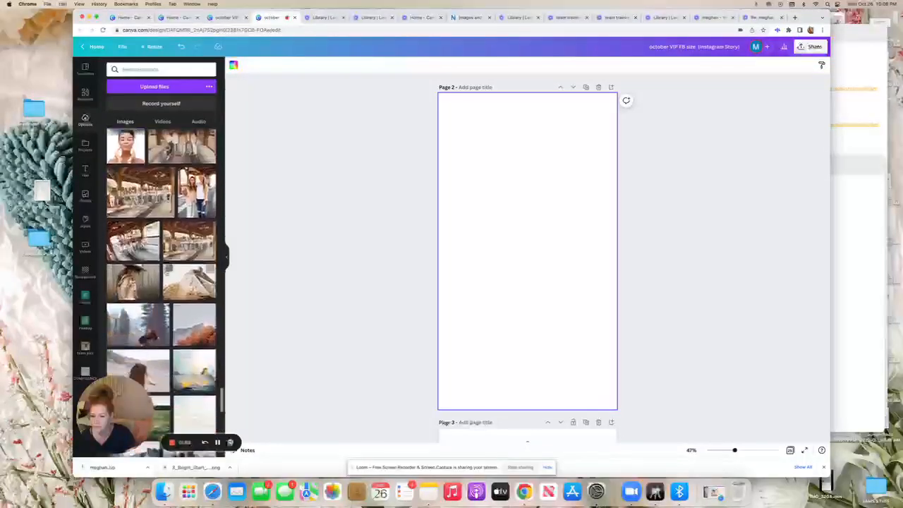
scroll(194, 243, "up", 4)
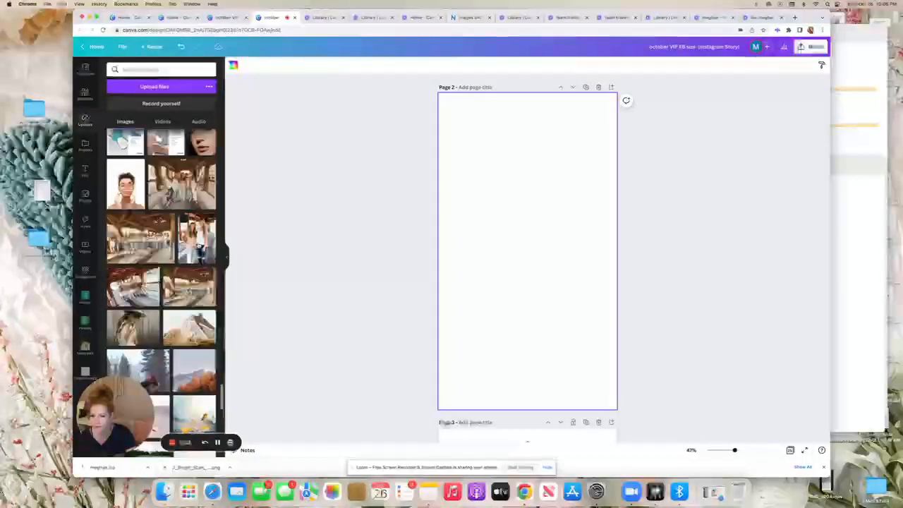
left_click(197, 239)
left_click(658, 249)
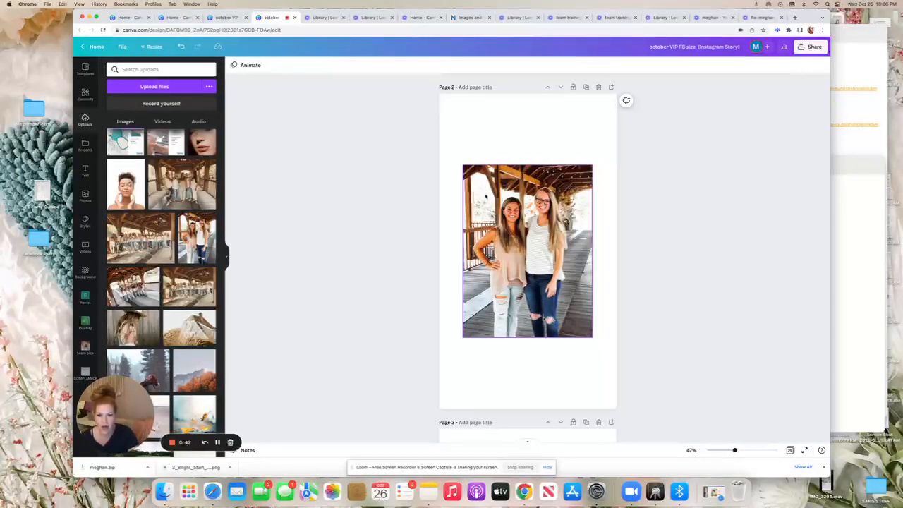
scroll(485, 195, "down", 1)
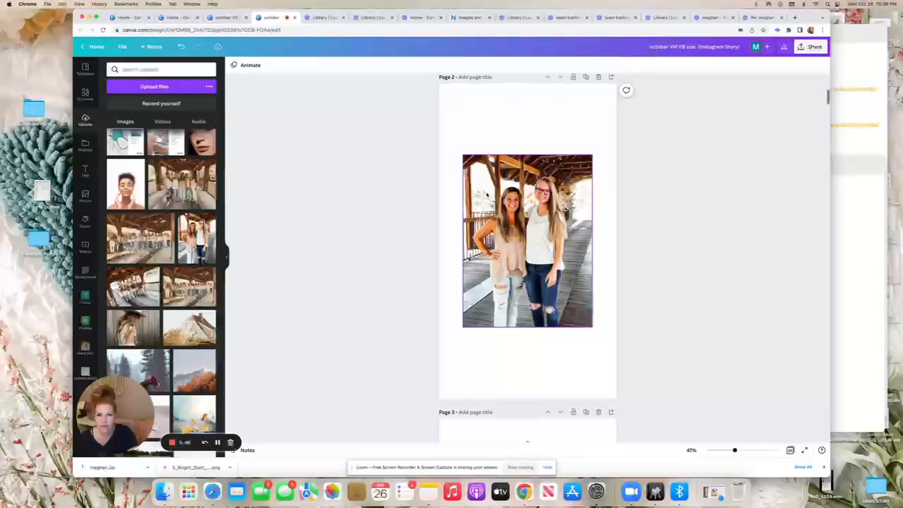
scroll(486, 194, "down", 1)
double_click(486, 195)
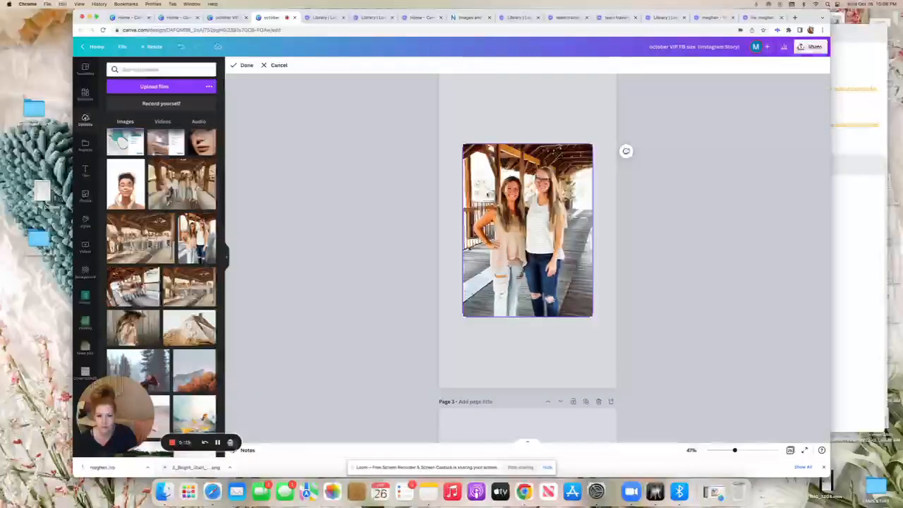
left_click(450, 189)
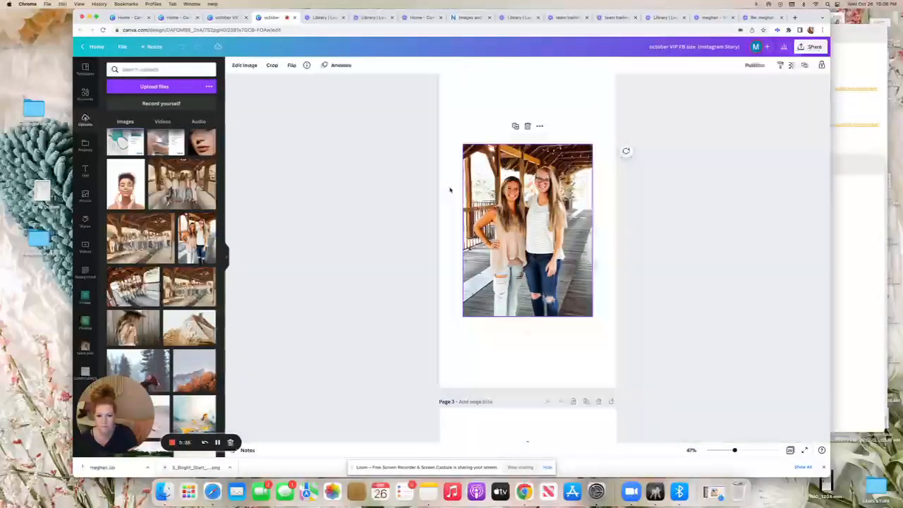
double_click(477, 190)
left_click(453, 189)
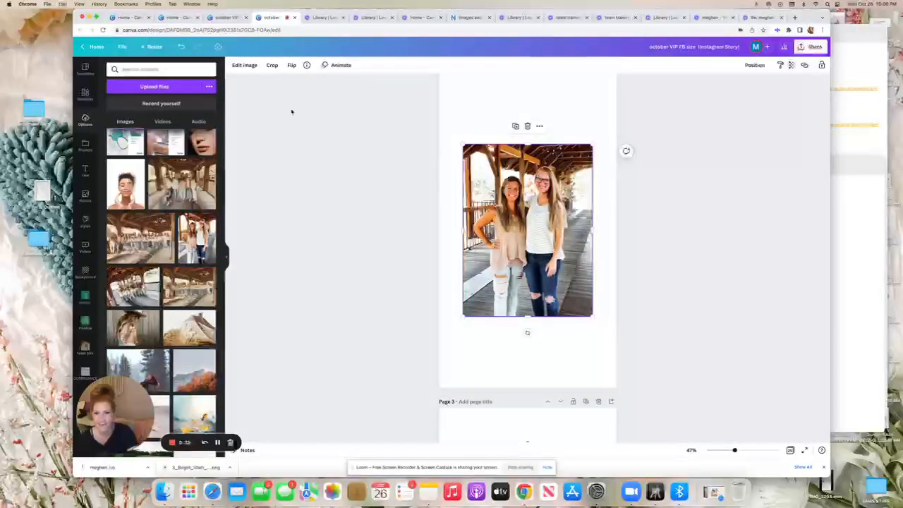
Remove the background from the photo of the two women on page 2 and deselect it
scroll(291, 111, "down", 1)
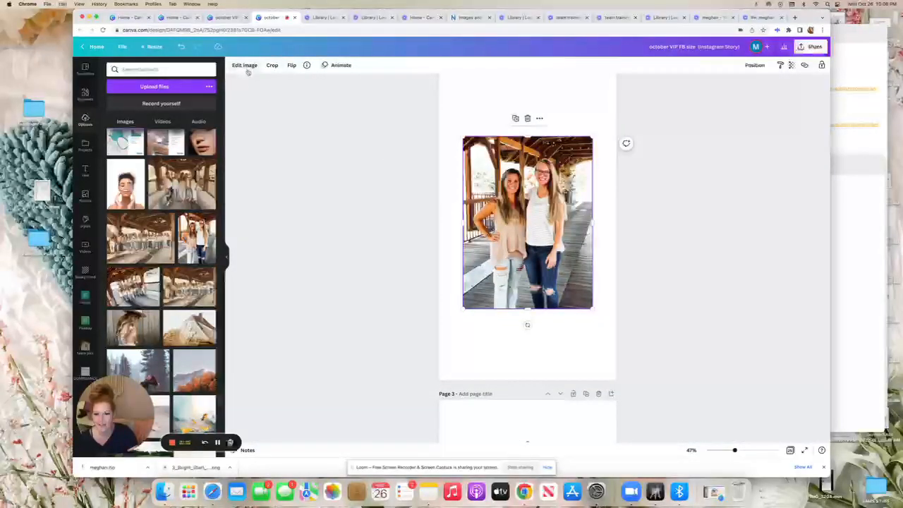
left_click(245, 66)
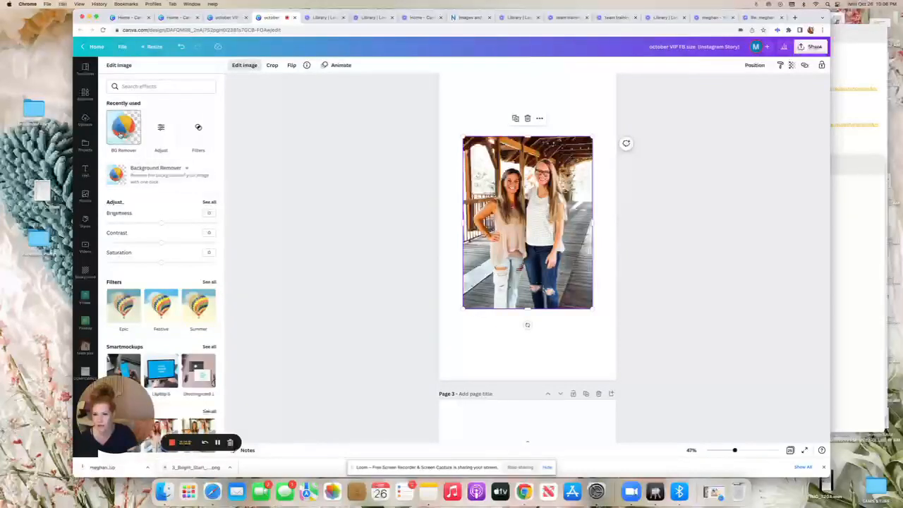
left_click(121, 129)
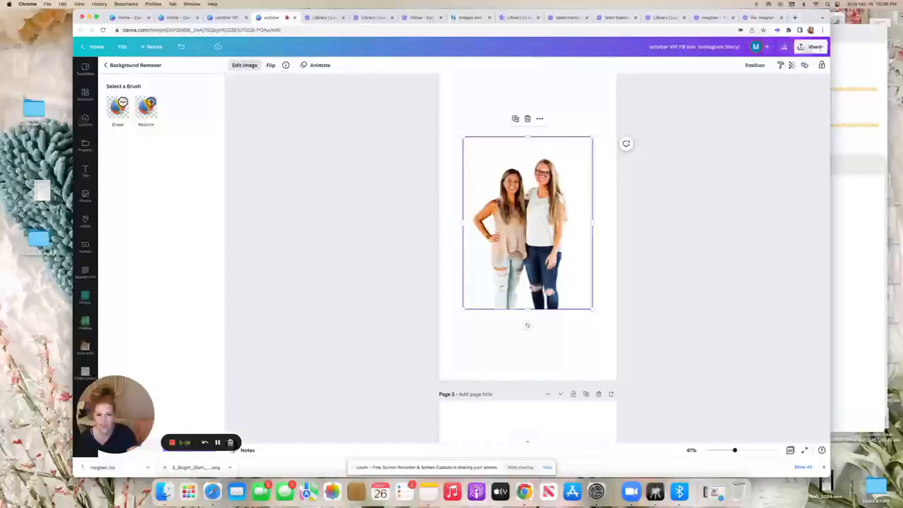
left_click(649, 267)
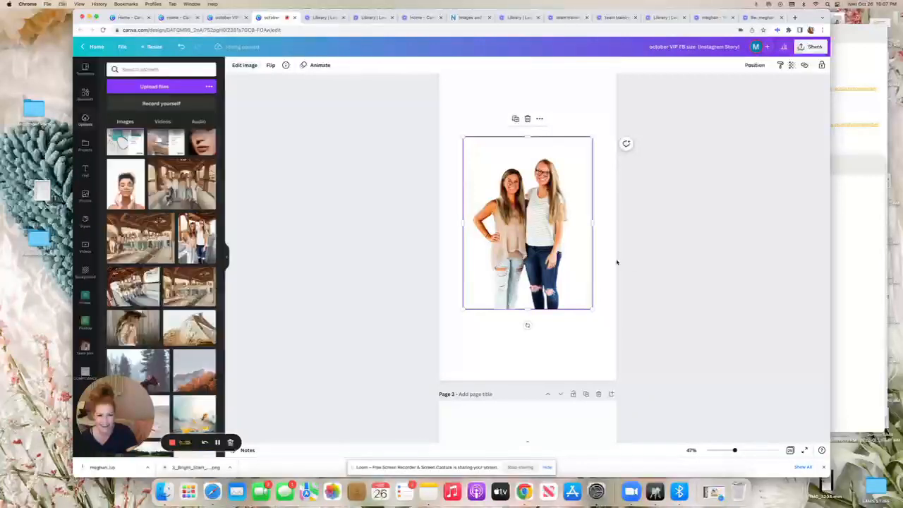
left_click(616, 262)
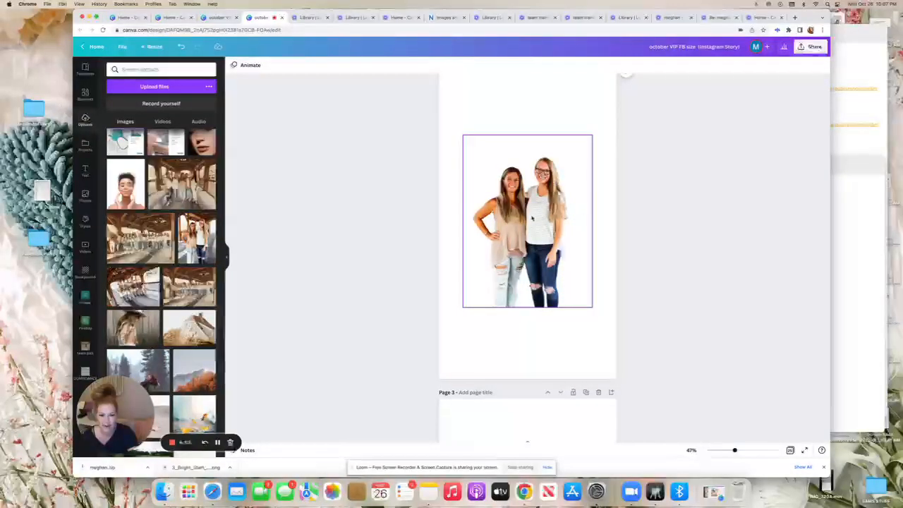
Move the cut-out of the two women toward page 2's lower edge and enlarge it to nearly fill the page
left_click_drag(532, 218, 576, 277)
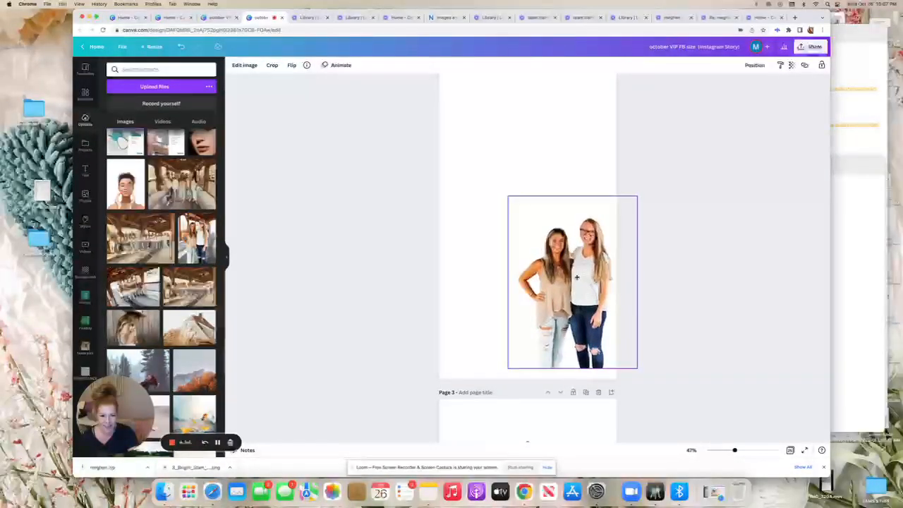
left_click_drag(507, 196, 436, 126)
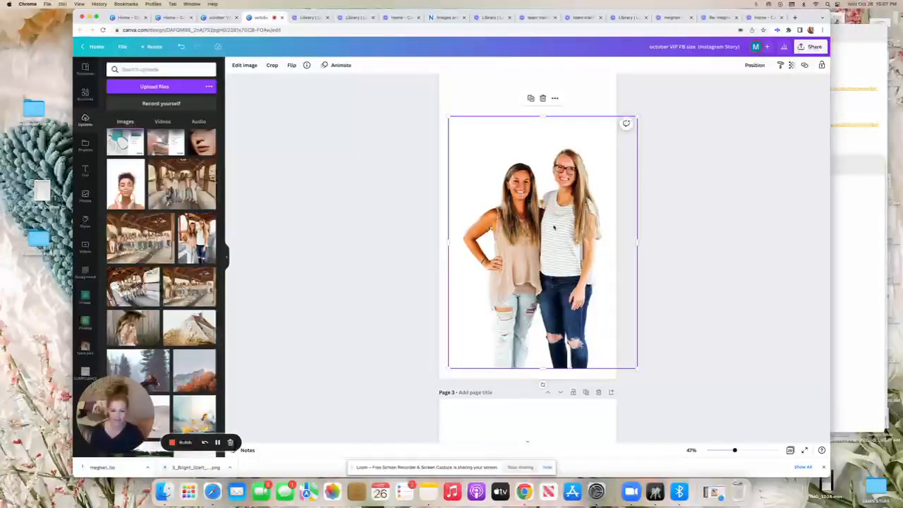
scroll(553, 227, "down", 1)
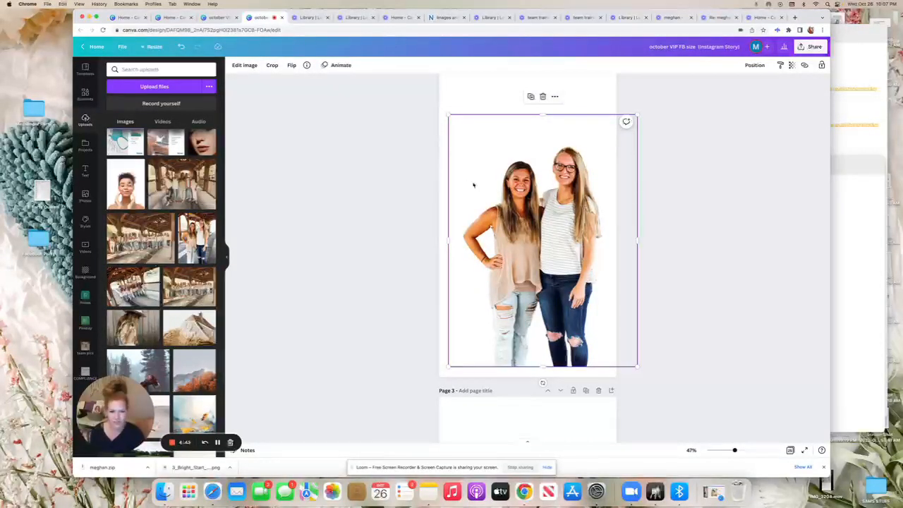
left_click(692, 241)
Set the background of page 2 to the slate blue from the document colors
scroll(697, 239, "up", 5)
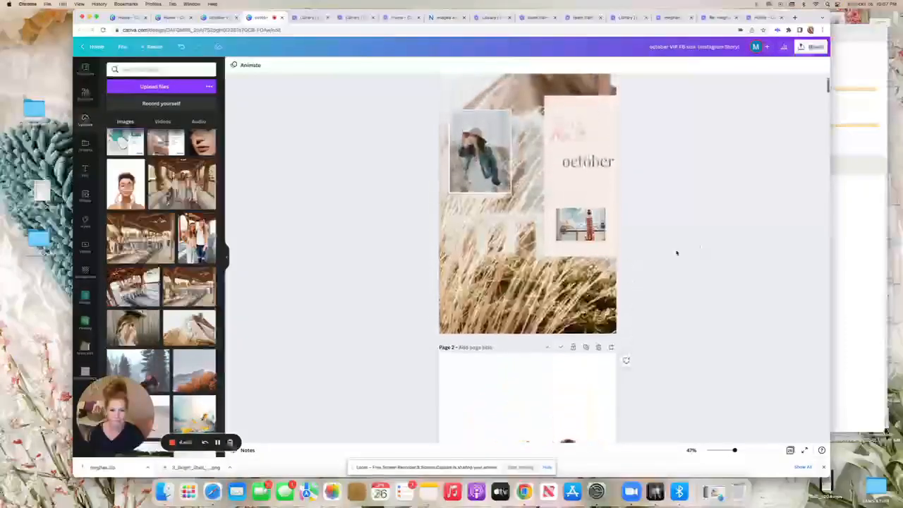
left_click(490, 277)
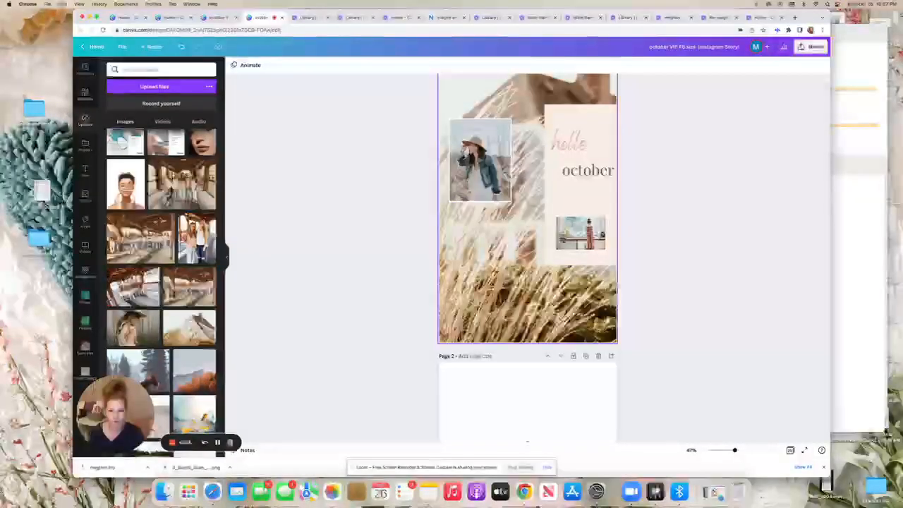
scroll(460, 141, "down", 5)
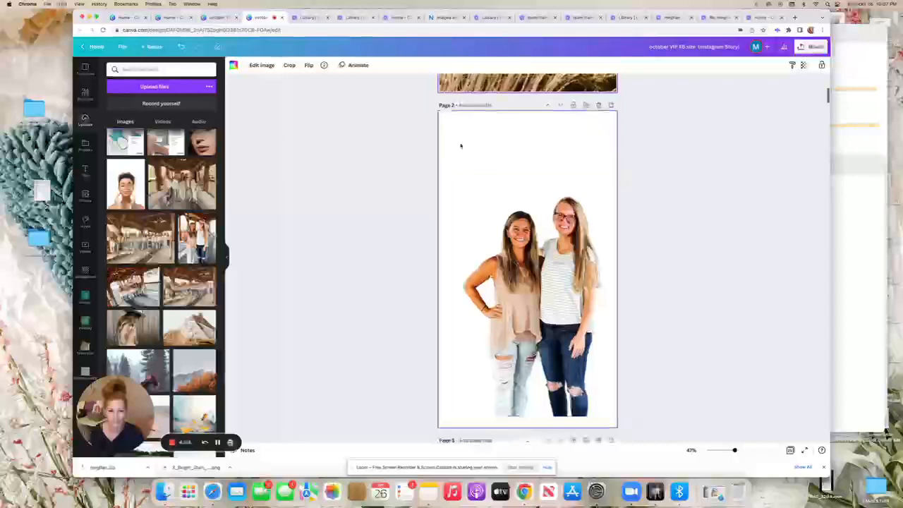
left_click(457, 134)
left_click(233, 65)
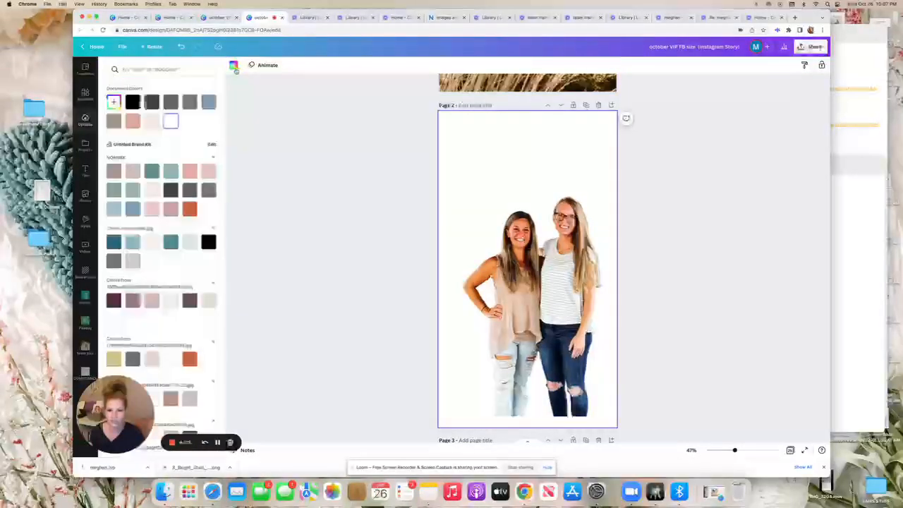
left_click(208, 102)
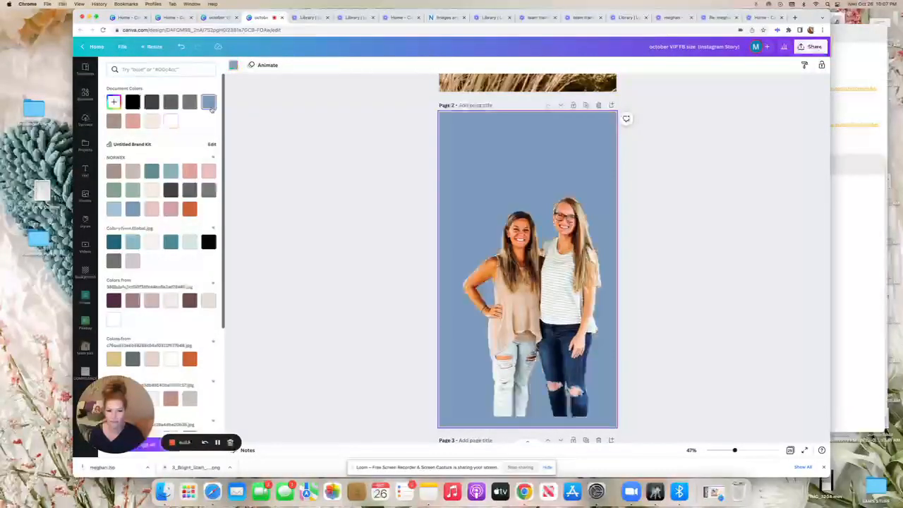
left_click(358, 167)
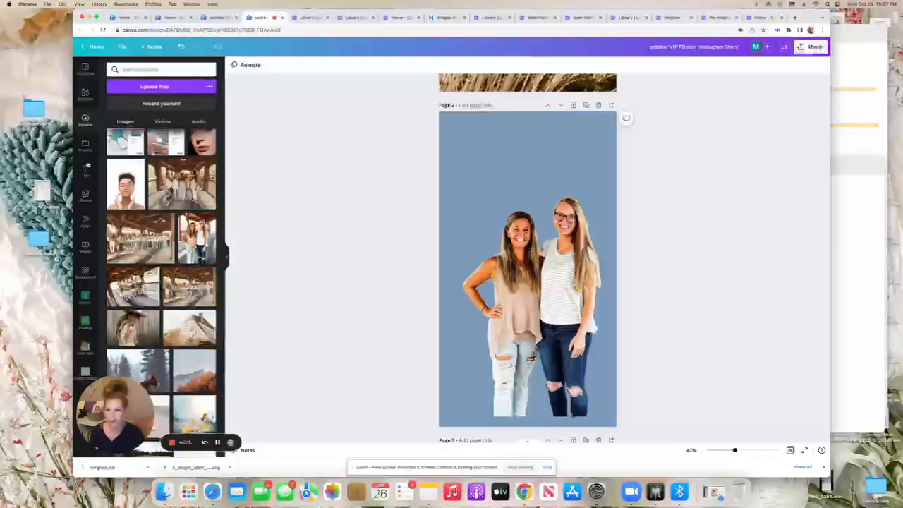
Add a heading reading "Team Call" to page 2
left_click(85, 170)
left_click(139, 163)
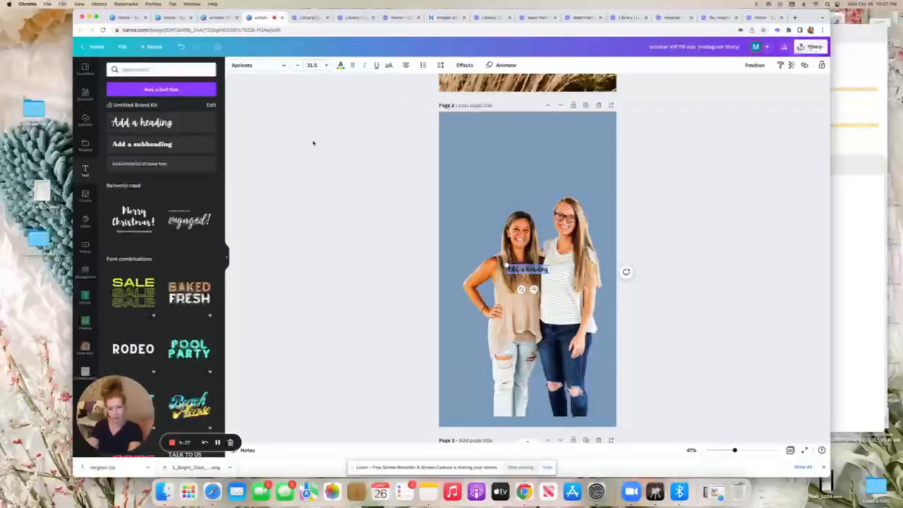
type("October")
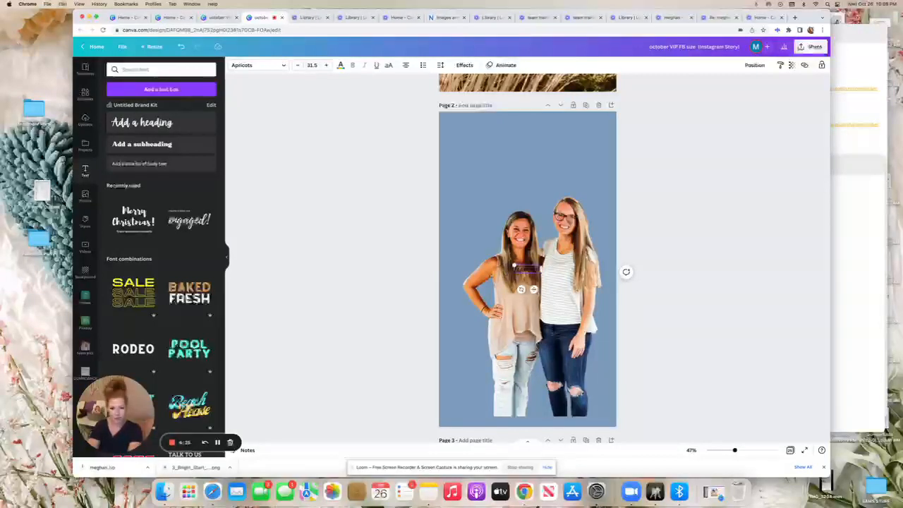
scroll(631, 155, "down", 1)
left_click(641, 159)
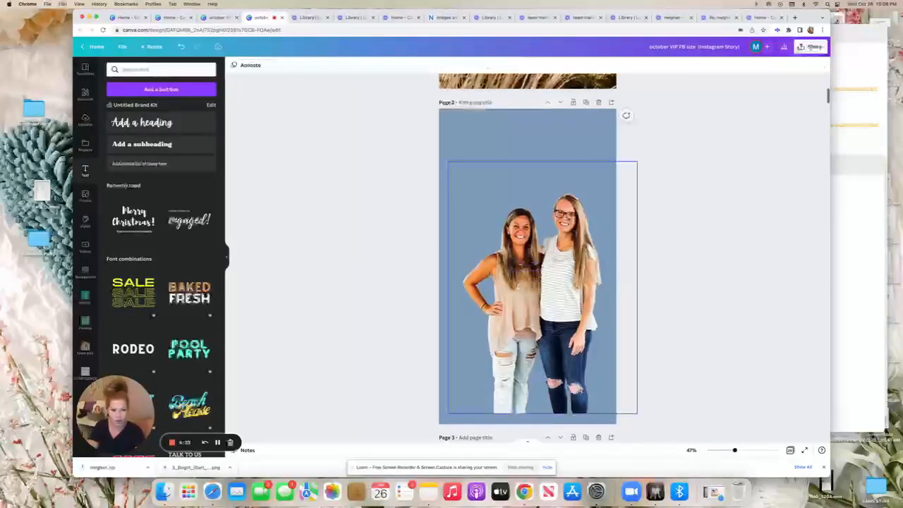
Enlarge the "Team Call" heading to about size 107 and place it just above the two women on page 2
left_click_drag(524, 267, 411, 114)
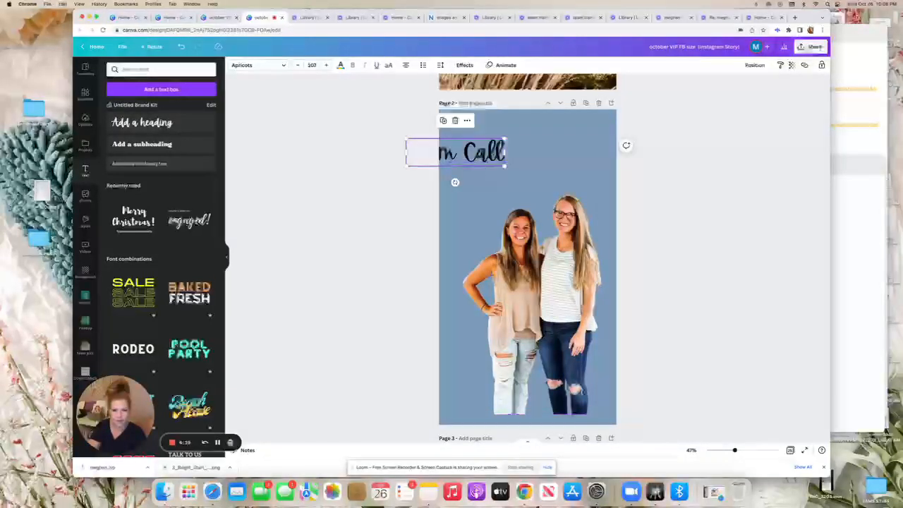
left_click_drag(484, 160, 534, 186)
left_click(651, 208)
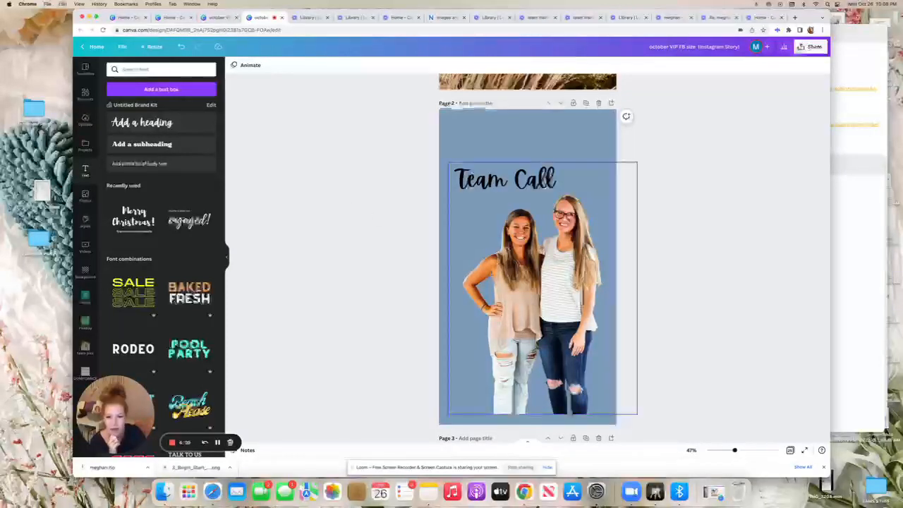
left_click(513, 271)
left_click(244, 65)
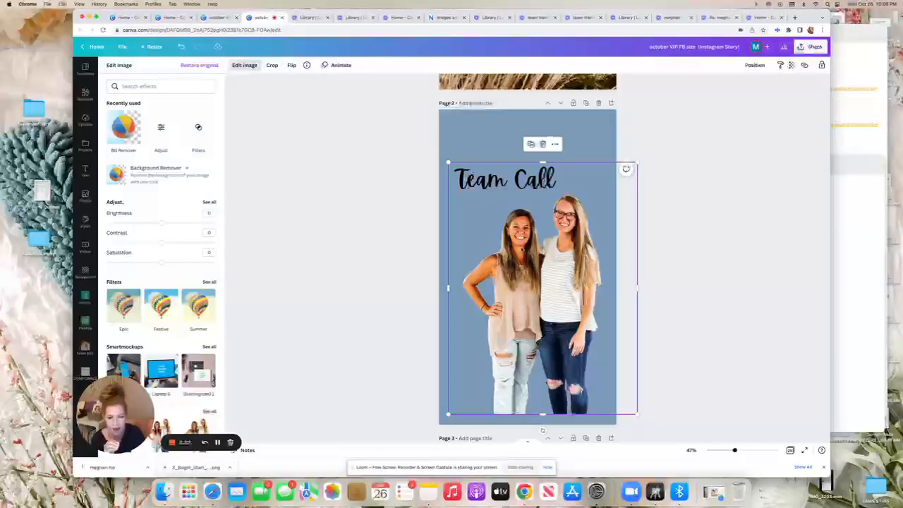
left_click(308, 214)
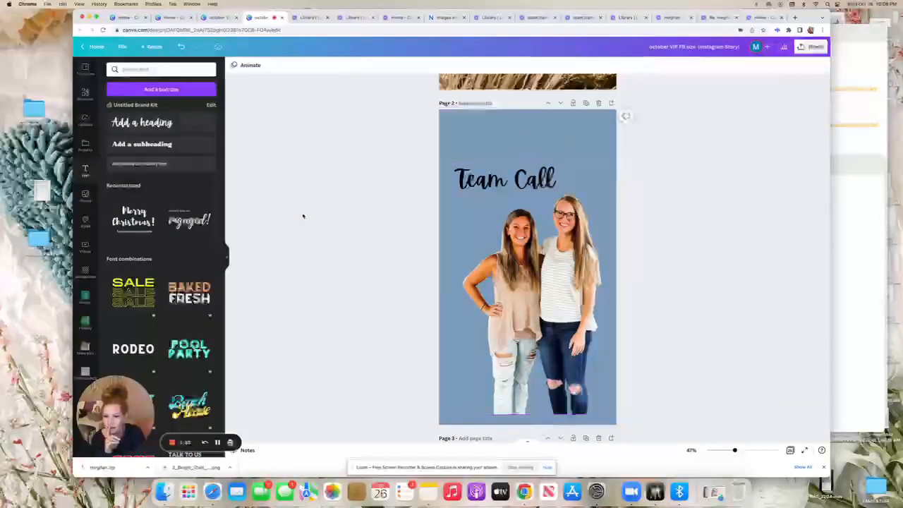
Add the uploaded photo of the purple and gray cloths to page 3
left_click(85, 120)
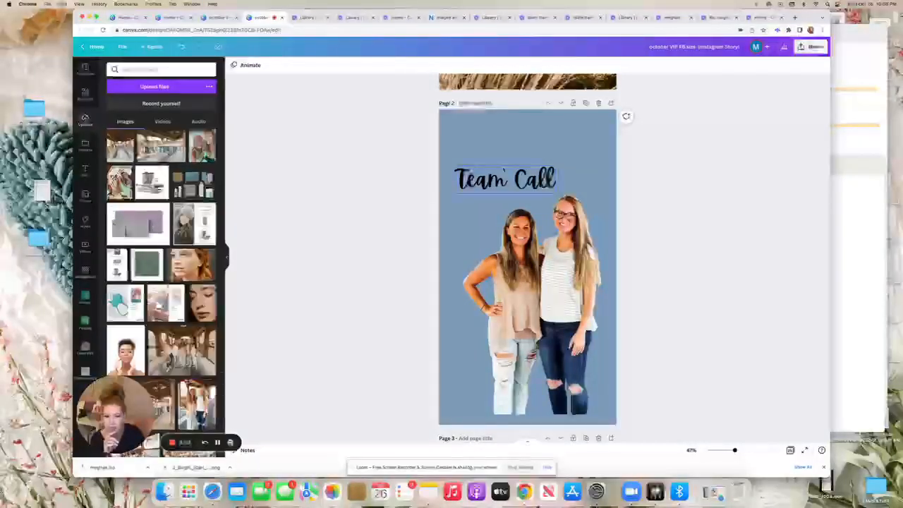
scroll(360, 228, "down", 5)
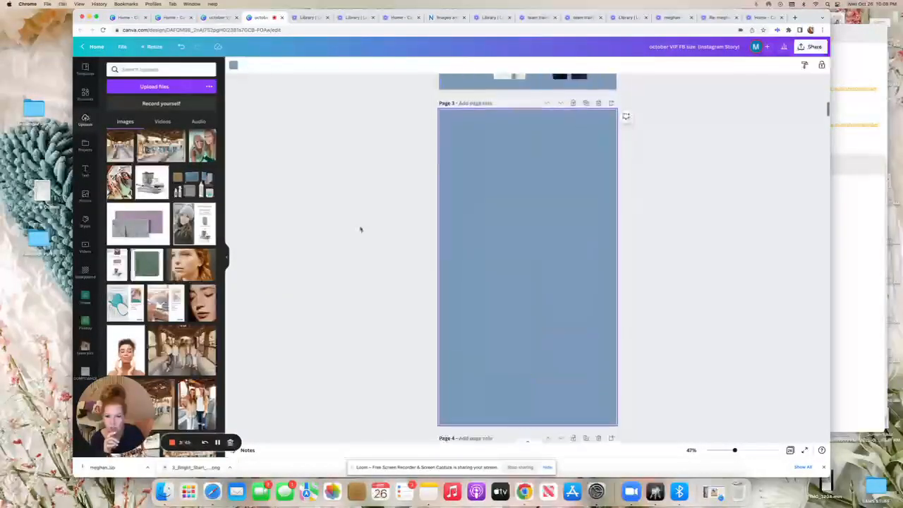
left_click(141, 230)
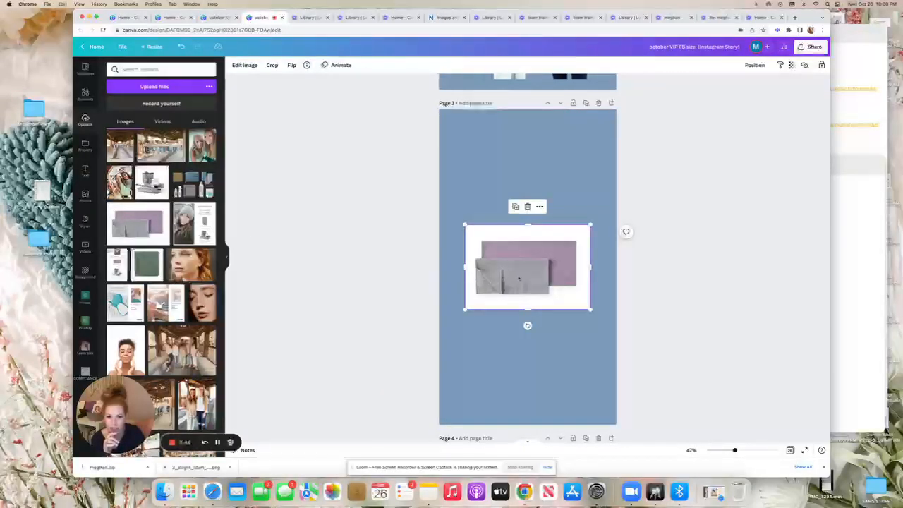
Set the background of page 3 to the pale cream color from the brand kit palettes
left_click(489, 205)
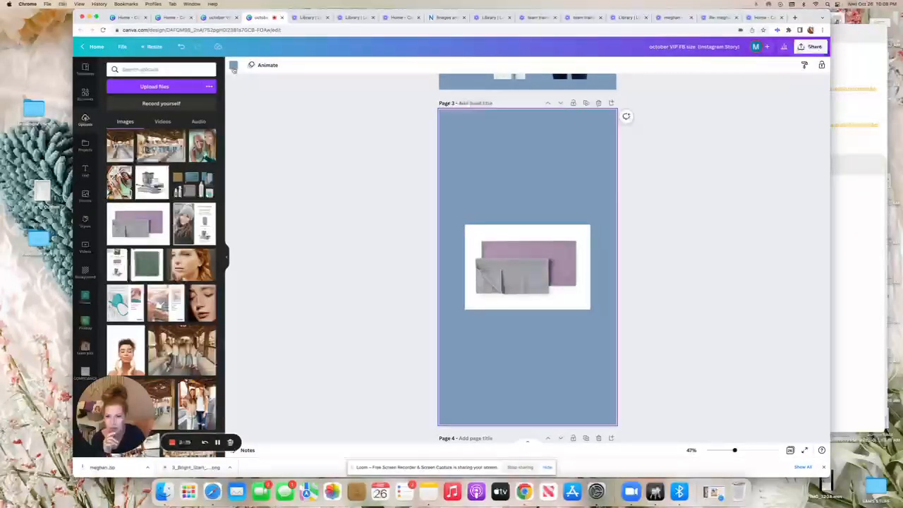
left_click(233, 66)
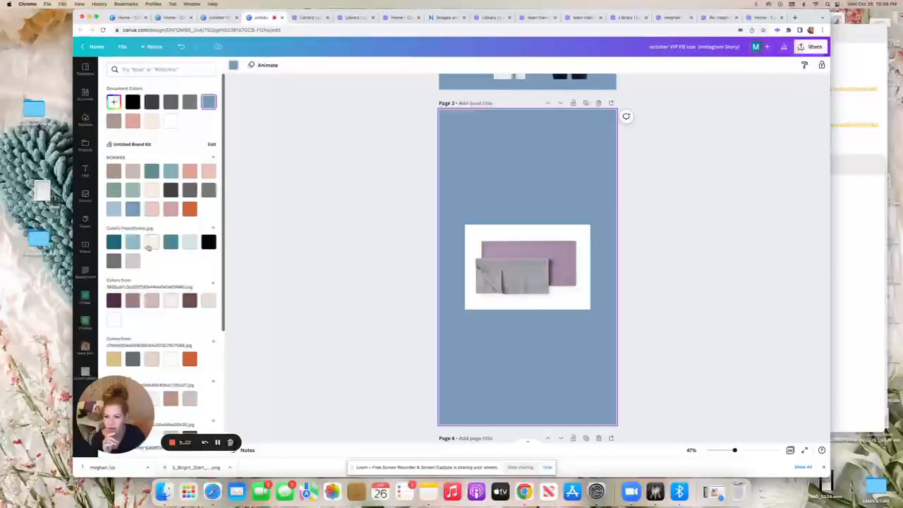
left_click(150, 245)
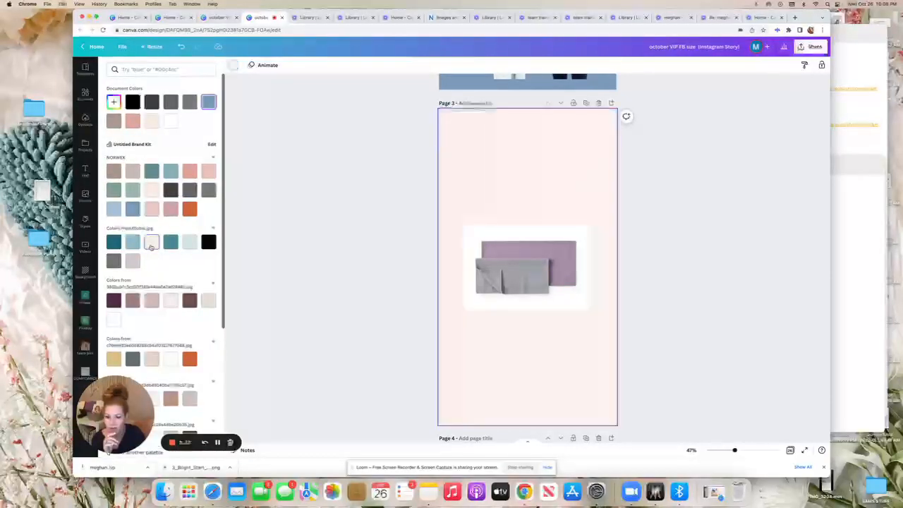
Remove the white background from the cloths photo on page 3 and deselect it
left_click(563, 228)
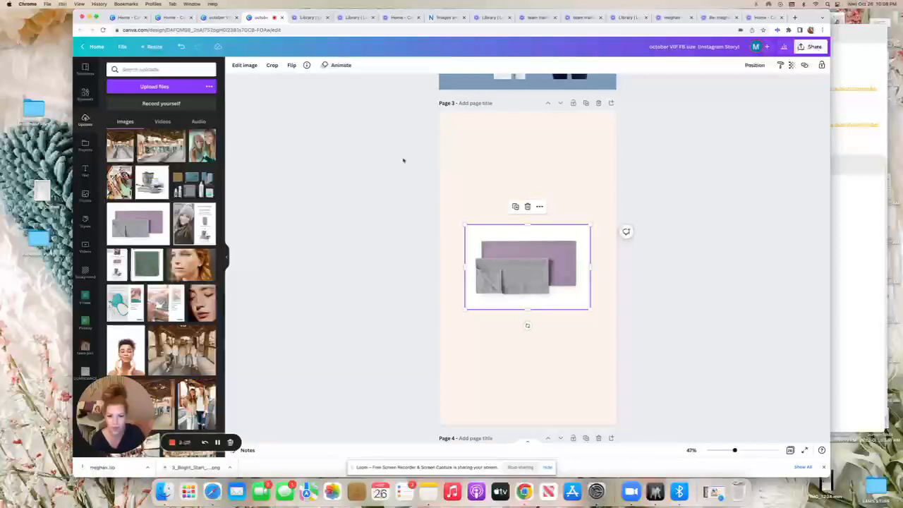
left_click(244, 65)
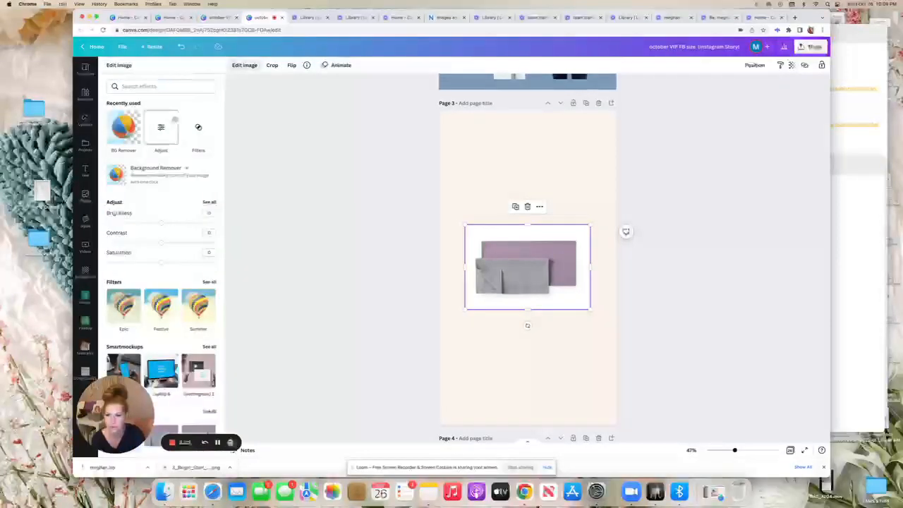
left_click(123, 127)
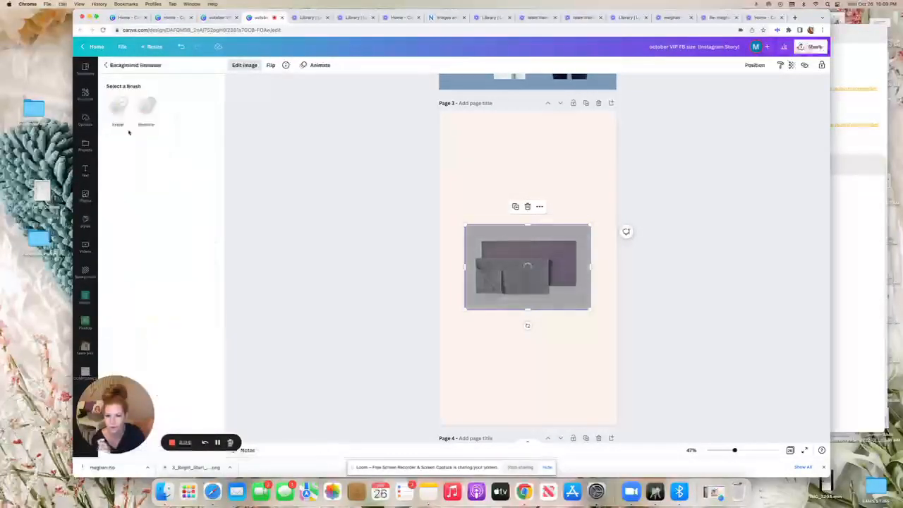
left_click(417, 268)
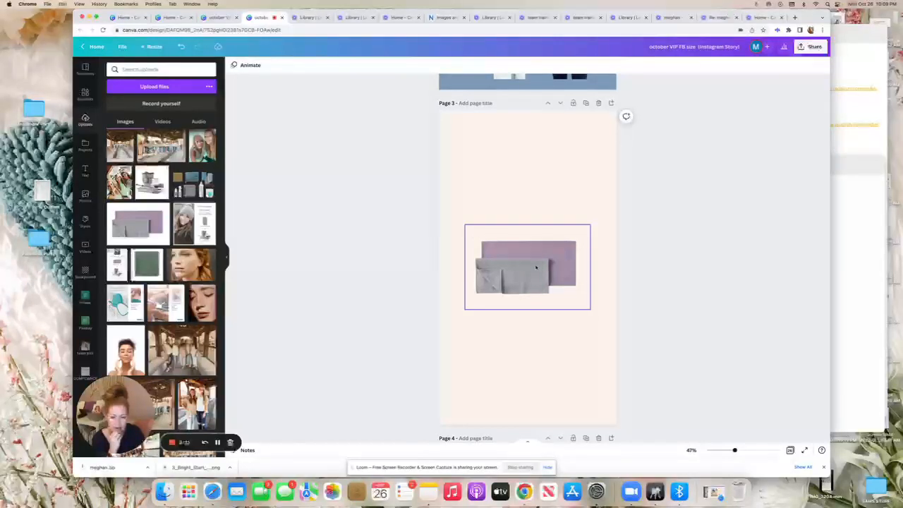
Enlarge the cut-out of the cloths slightly and move it into the upper half of page 3, centered horizontally
left_click(536, 266)
left_click_drag(590, 224, 615, 208)
left_click_drag(553, 246, 541, 210)
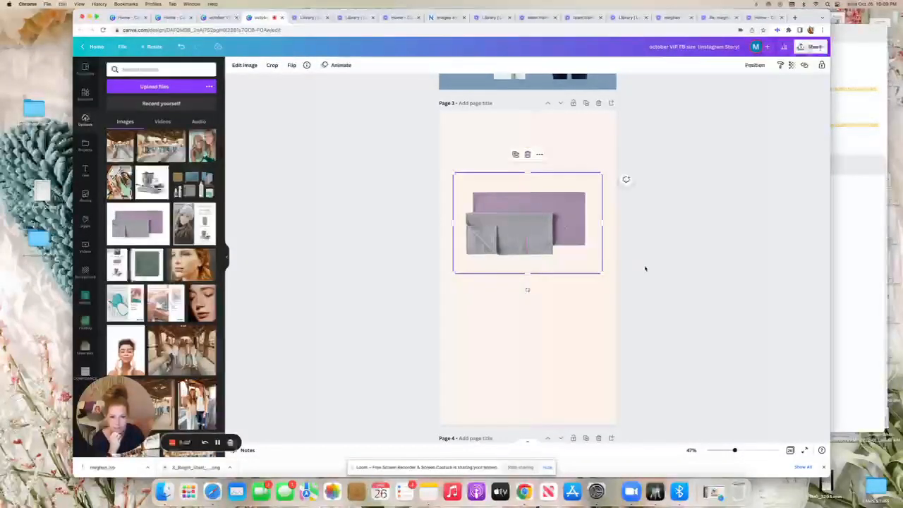
left_click(645, 268)
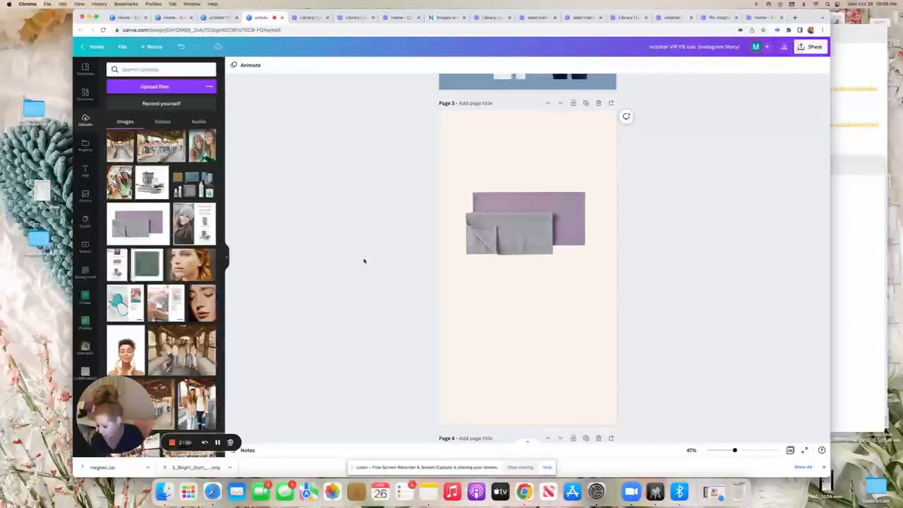
Review the design's pages from page 3 back up to page 1
scroll(391, 264, "down", 1)
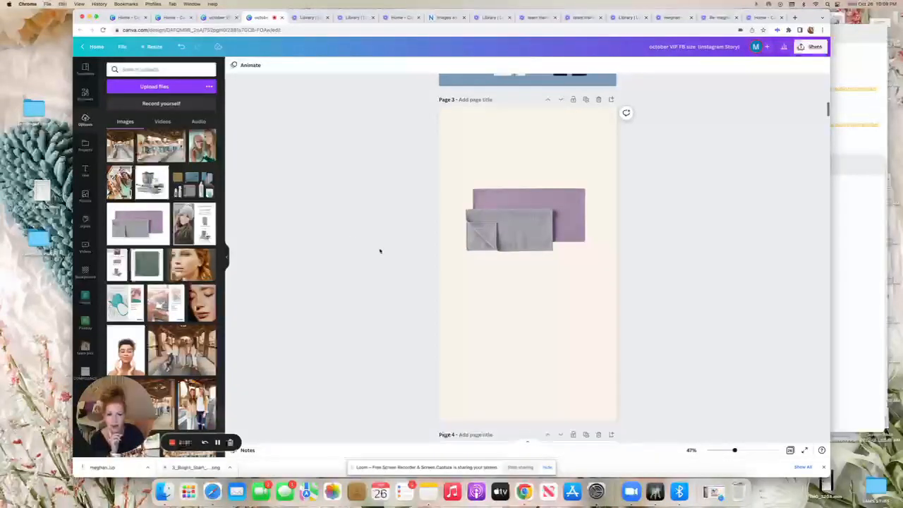
scroll(351, 233, "up", 5)
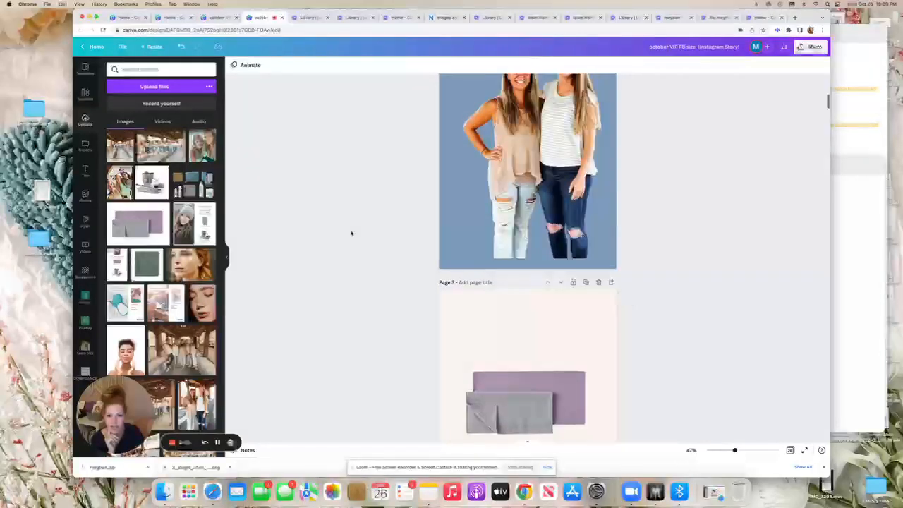
scroll(351, 233, "up", 3)
scroll(351, 233, "up", 1)
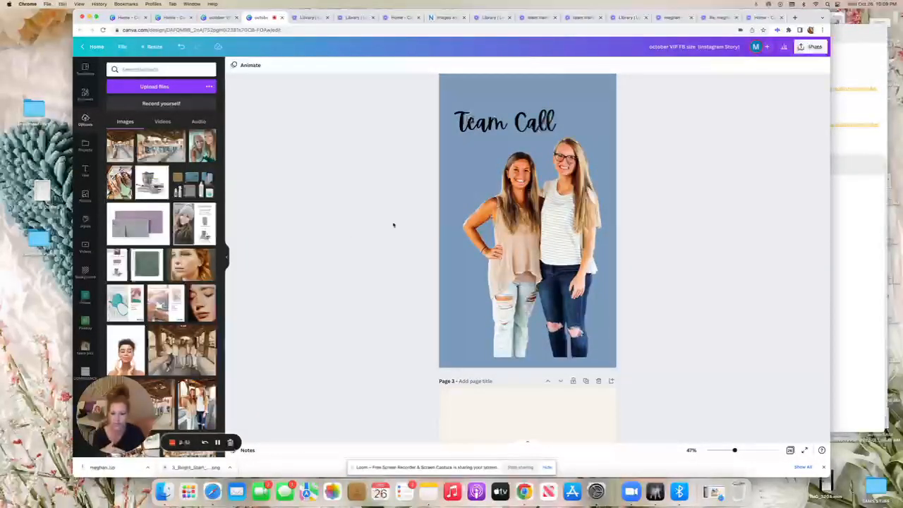
scroll(367, 226, "up", 1)
scroll(367, 226, "up", 2)
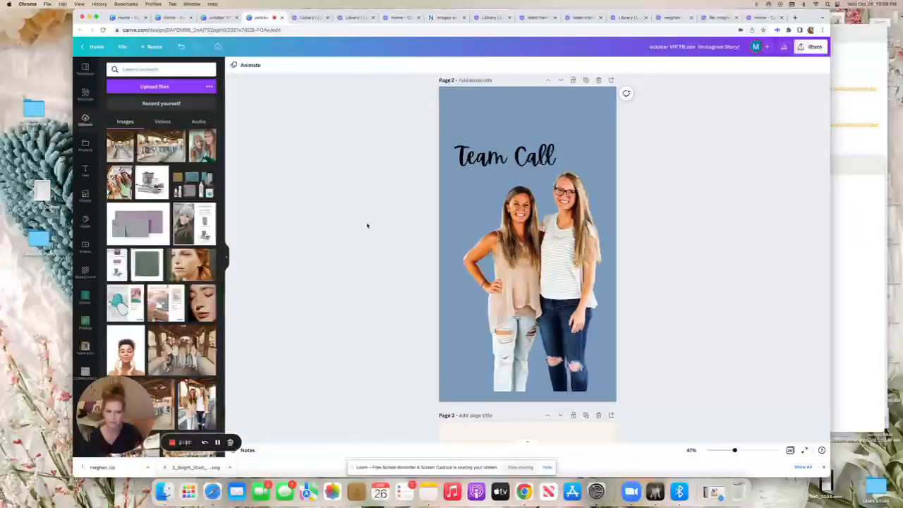
scroll(356, 166, "up", 10)
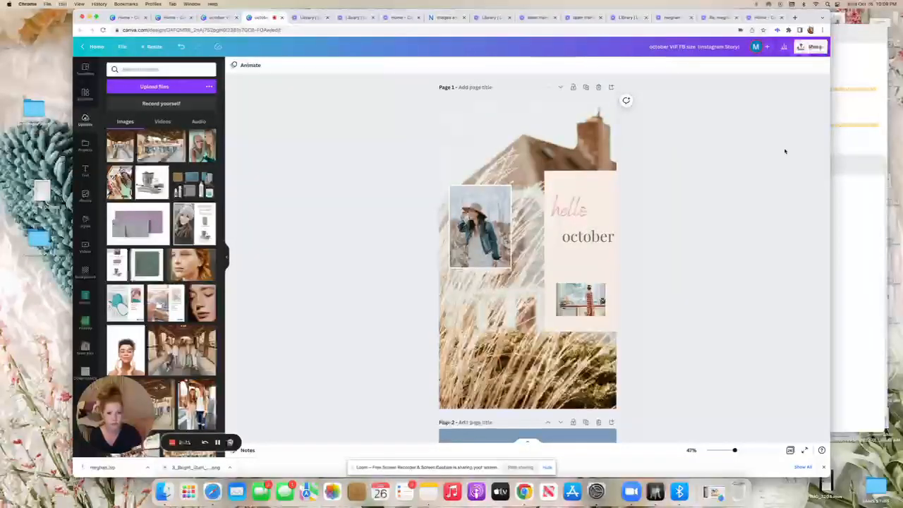
Share the design as a website with the Scrolling web style and open the website
left_click(809, 47)
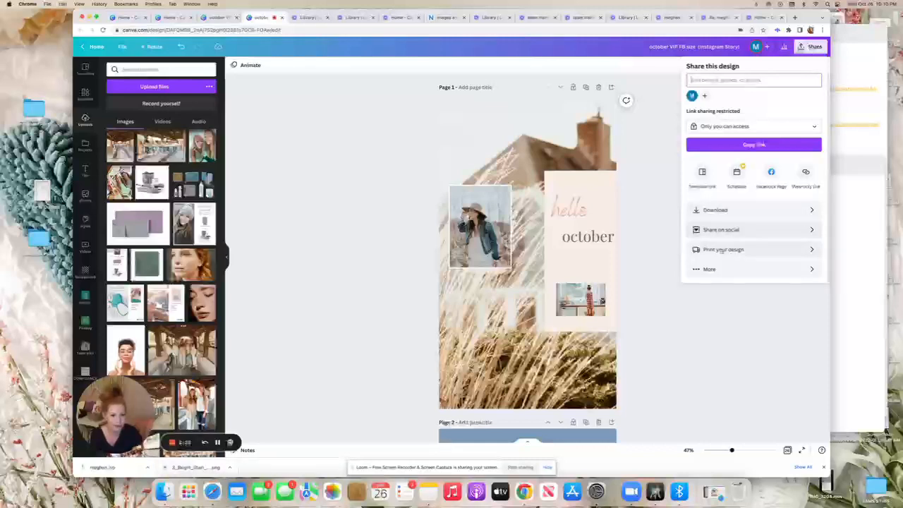
left_click(707, 271)
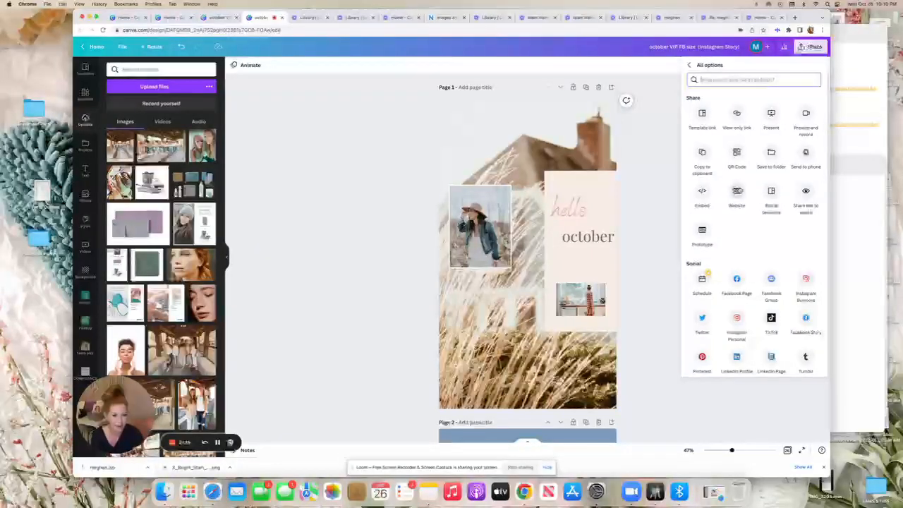
left_click(738, 191)
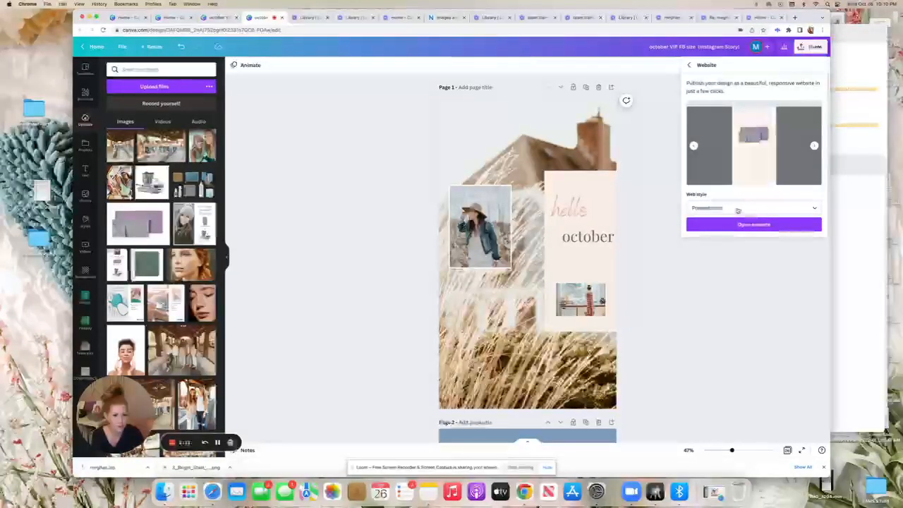
left_click(810, 209)
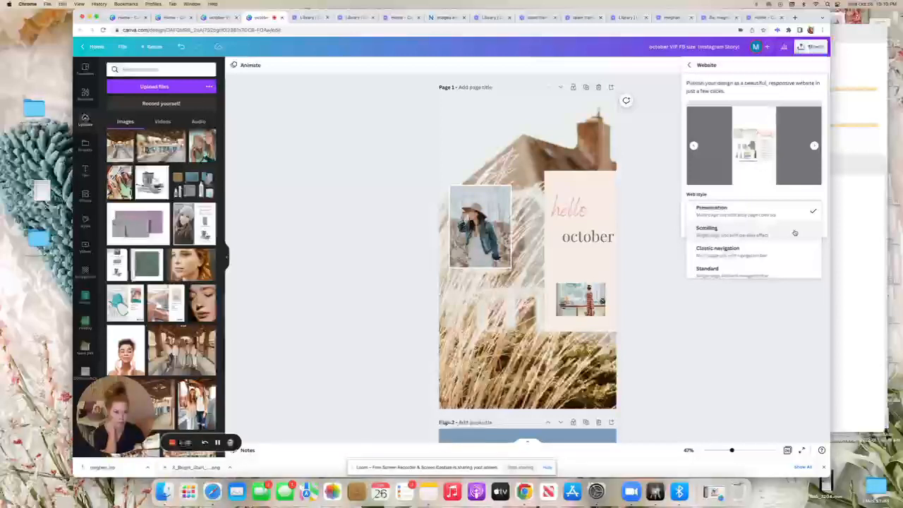
left_click(794, 231)
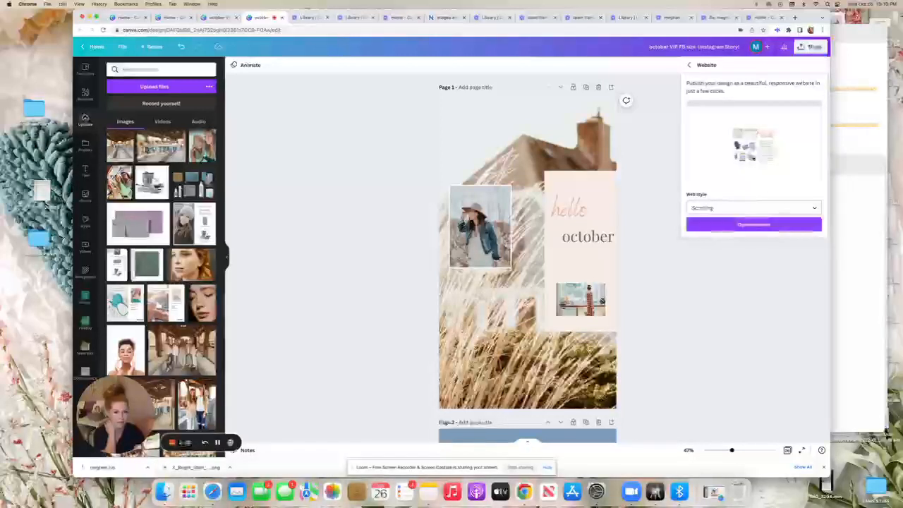
left_click(772, 225)
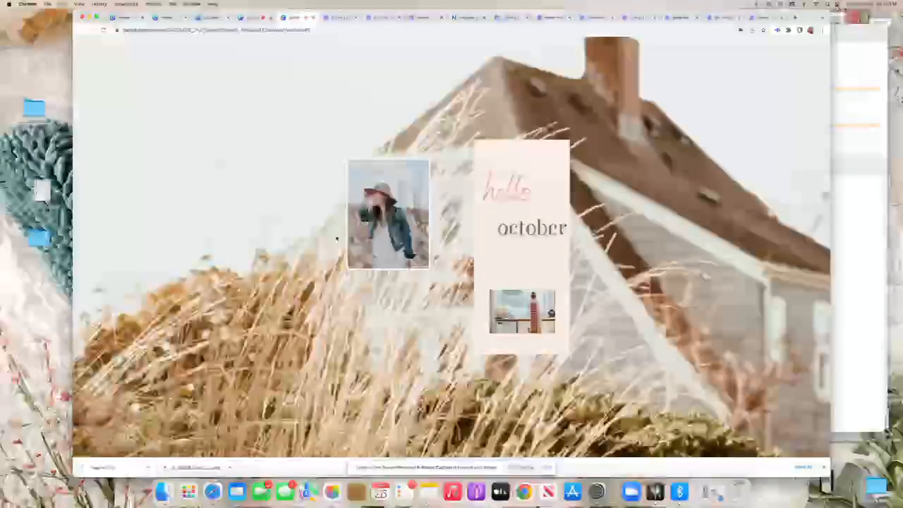
Look through the scrolling website from the "hello october" section down past the October host rewards sections
scroll(271, 253, "down", 10)
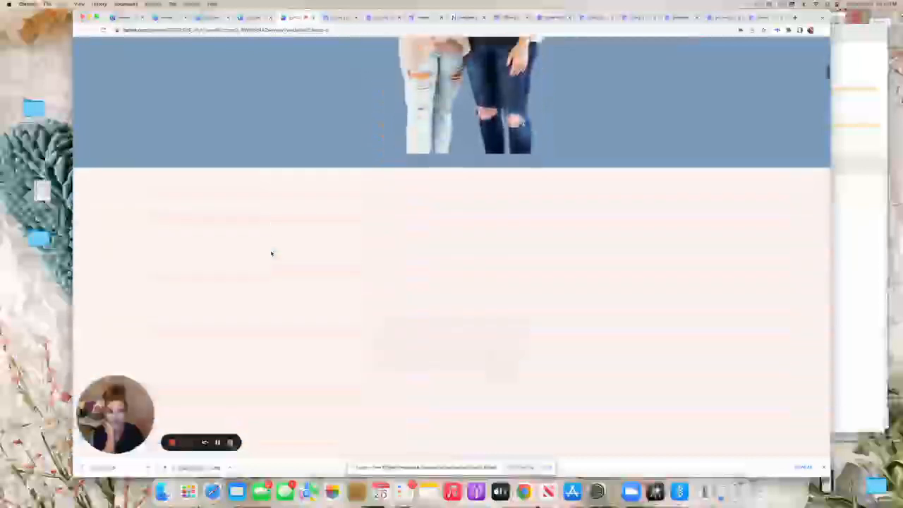
scroll(270, 253, "down", 5)
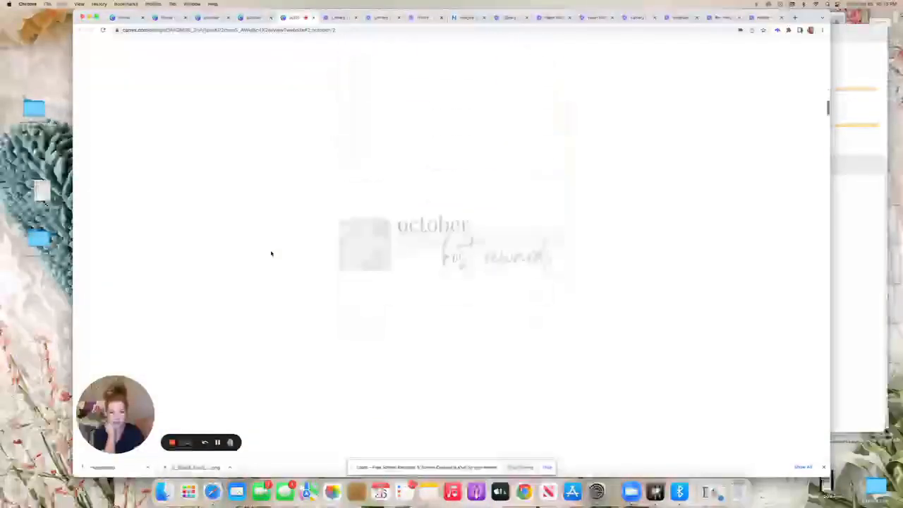
scroll(271, 253, "down", 8)
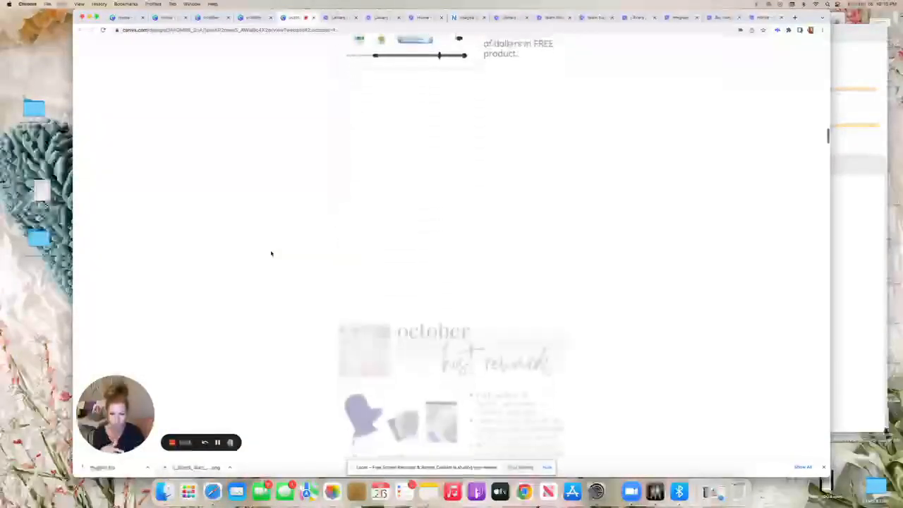
scroll(270, 253, "down", 8)
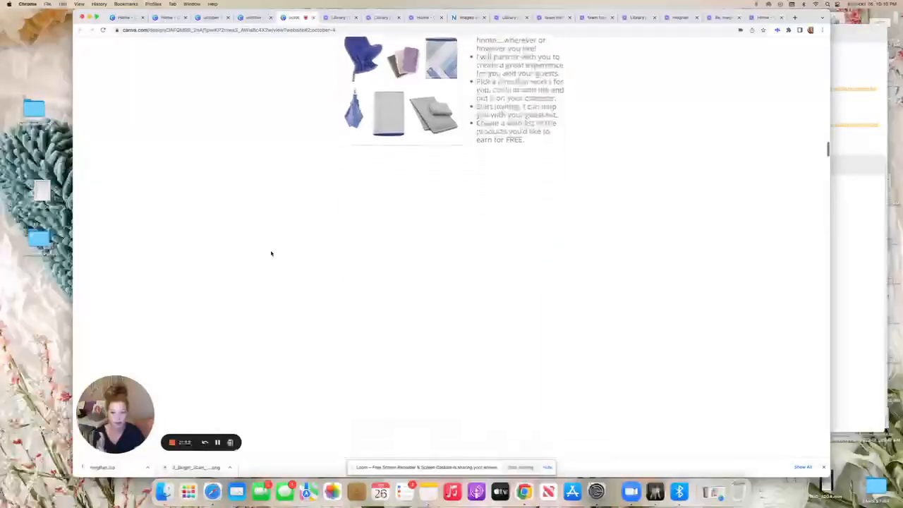
scroll(271, 253, "down", 8)
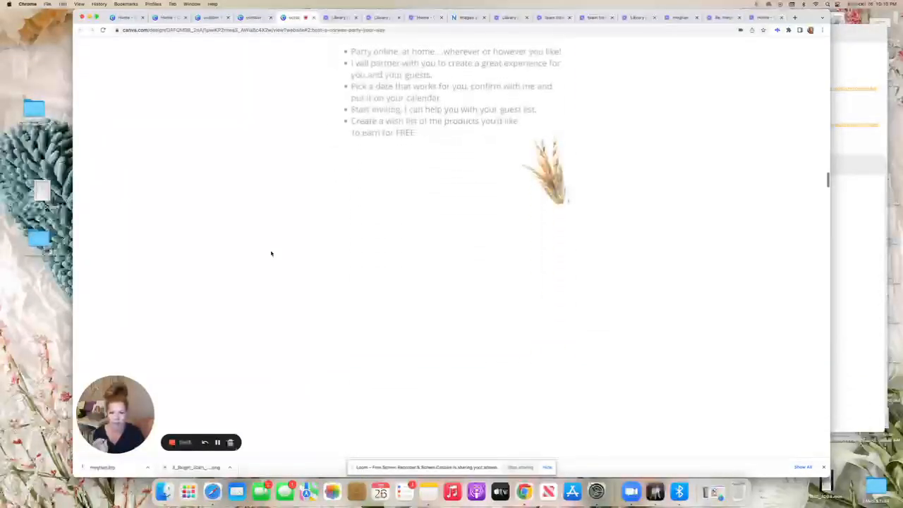
Copy the scrolling website's address from its first section and paste it below the existing links in the CANVA TRAINING note in Notes
scroll(271, 253, "down", 4)
scroll(271, 257, "up", 10)
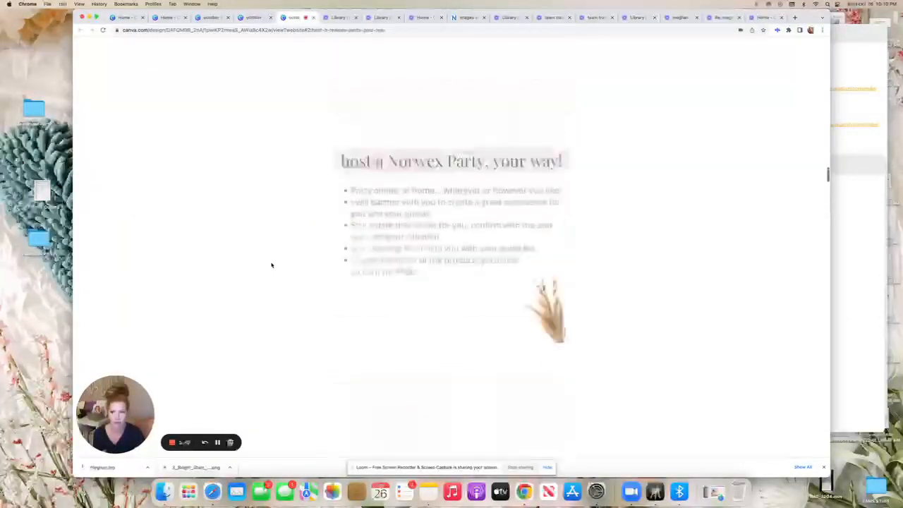
scroll(271, 265, "up", 10)
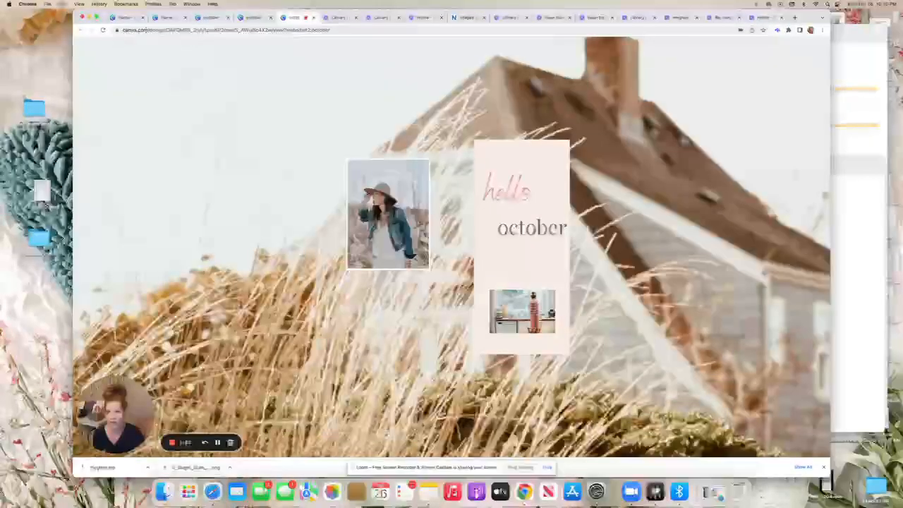
left_click(336, 30)
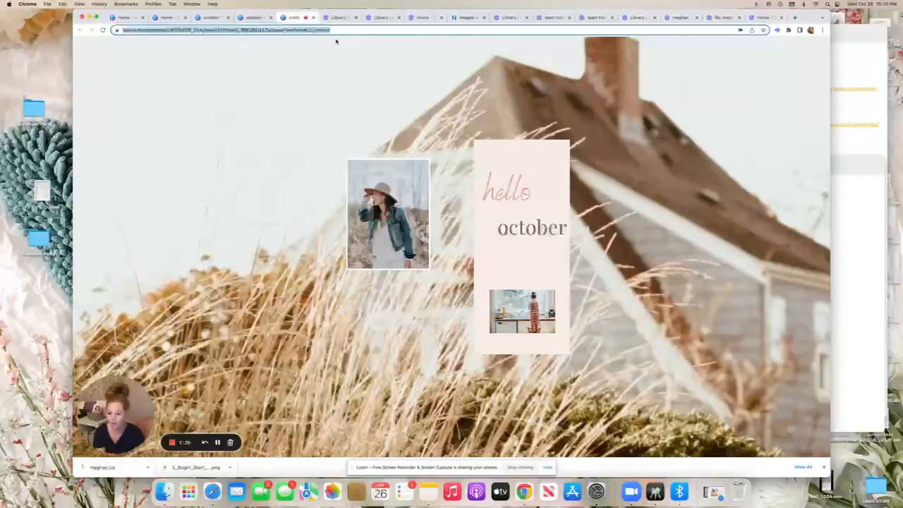
left_click(426, 493)
key("super+v")
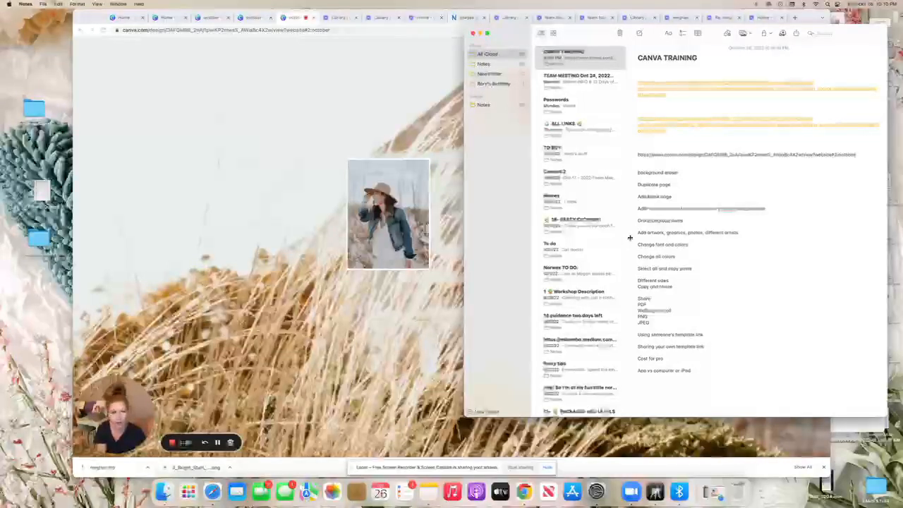
key("Return")
key("Return")
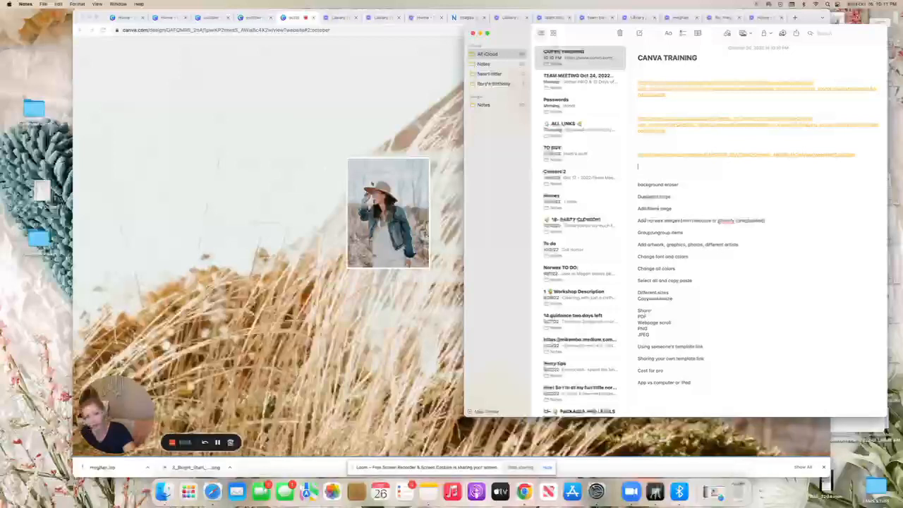
Switch back to Chrome, go to the team account's Canva home page and look through its recent designs
left_click(261, 126)
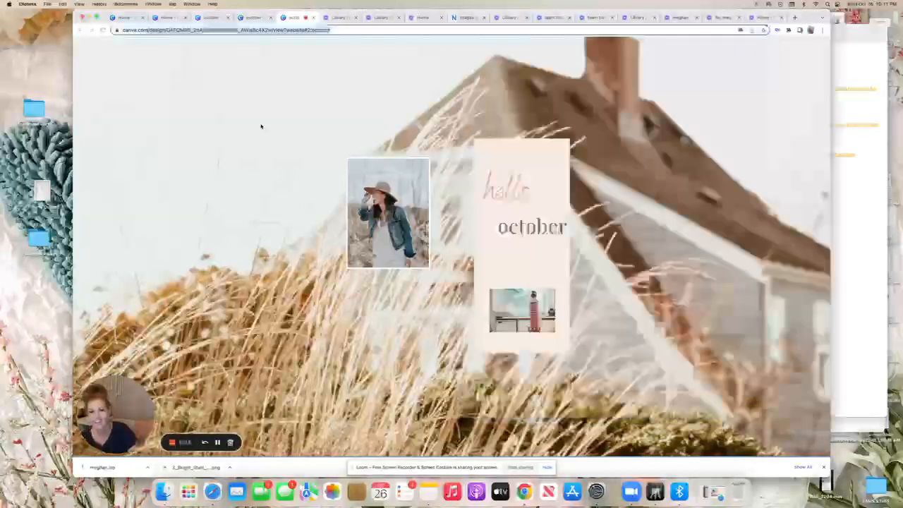
left_click(123, 18)
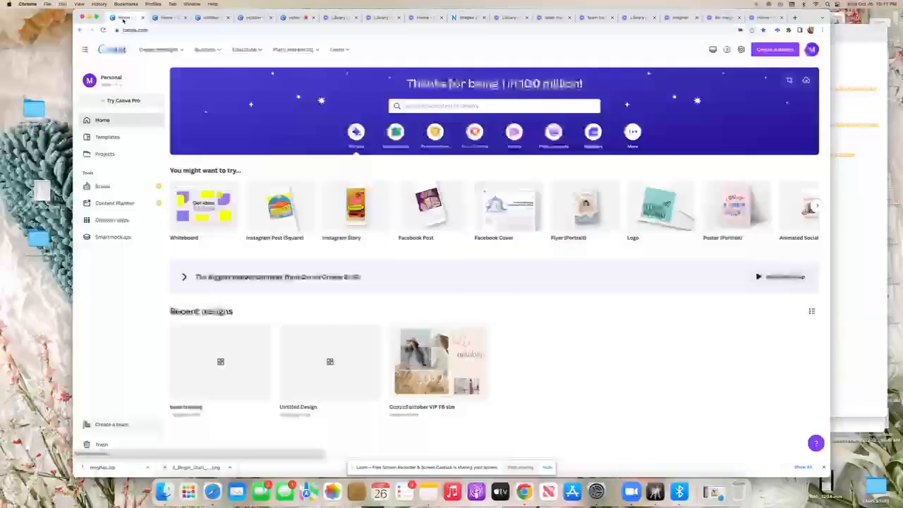
left_click(166, 19)
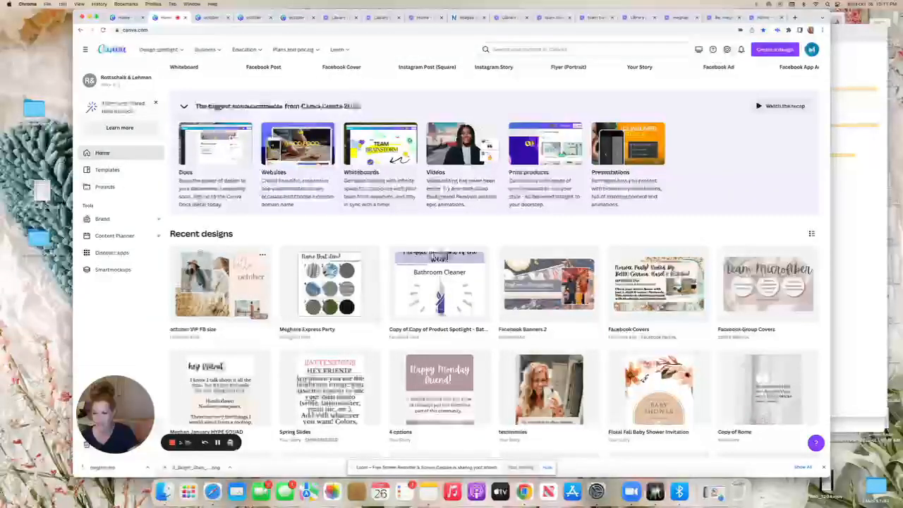
scroll(649, 303, "down", 5)
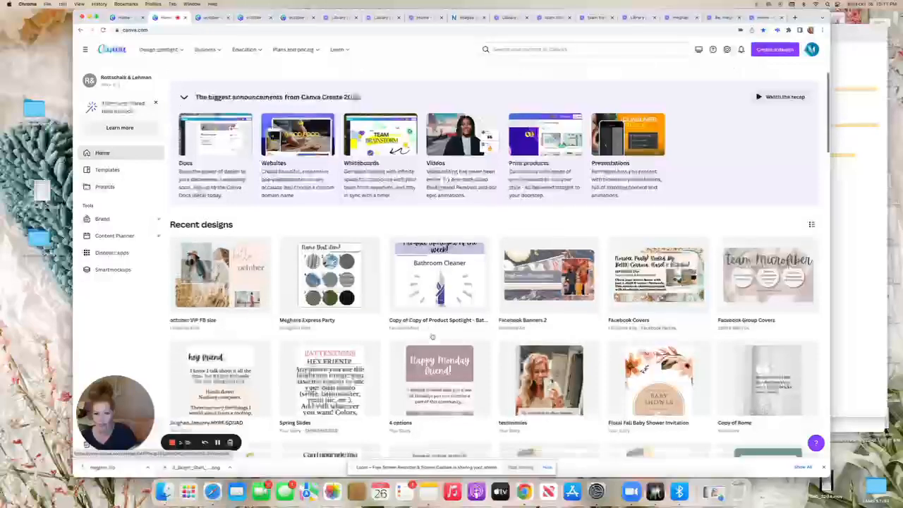
scroll(407, 189, "down", 6)
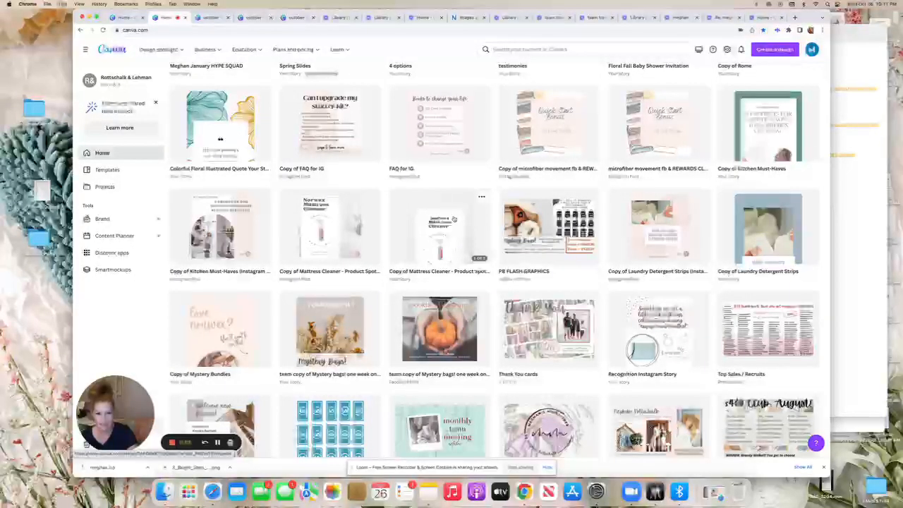
scroll(453, 221, "up", 4)
scroll(453, 221, "up", 4)
scroll(456, 208, "down", 1)
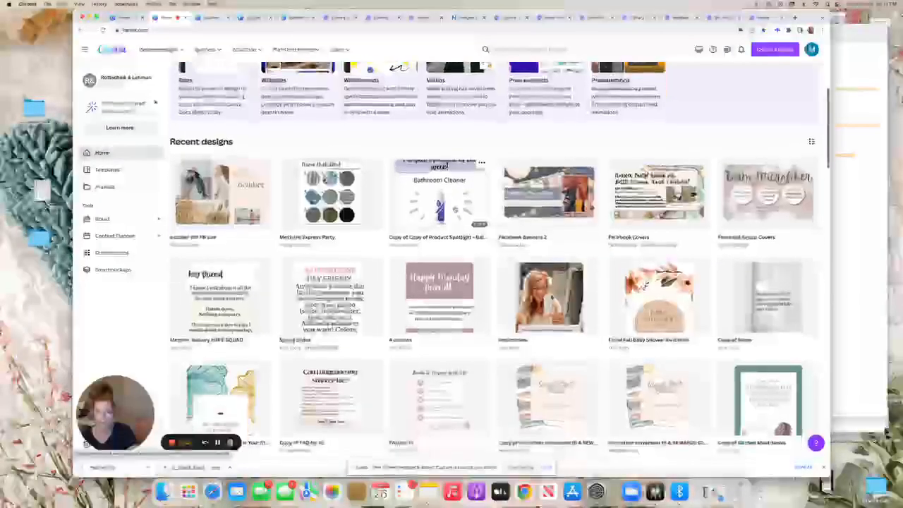
scroll(457, 208, "down", 1)
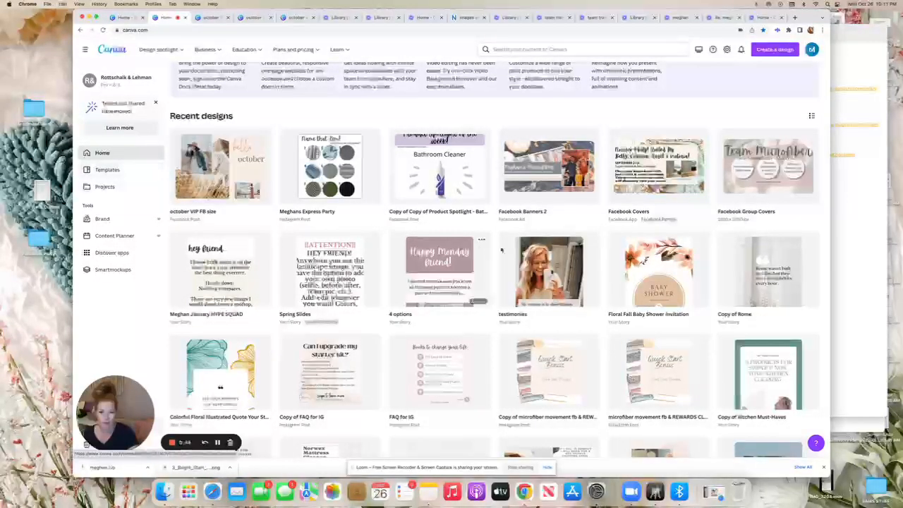
scroll(422, 238, "up", 1)
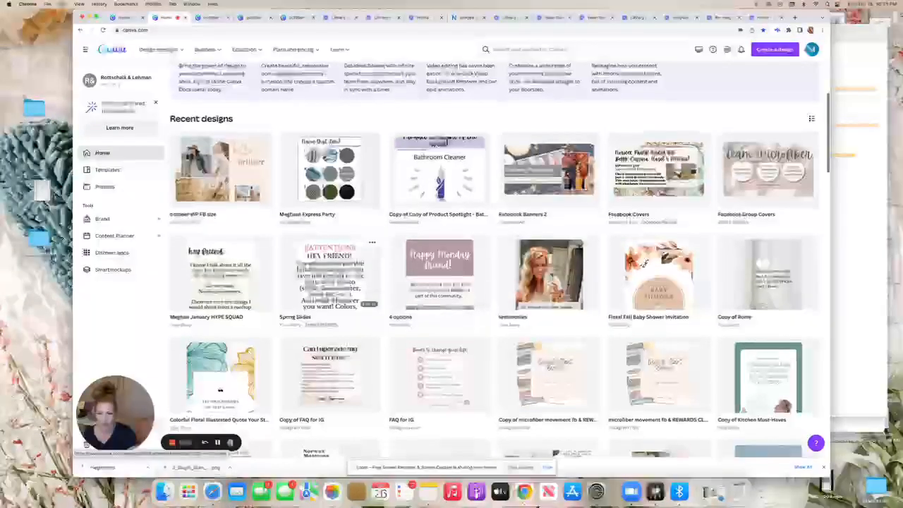
scroll(333, 270, "up", 1)
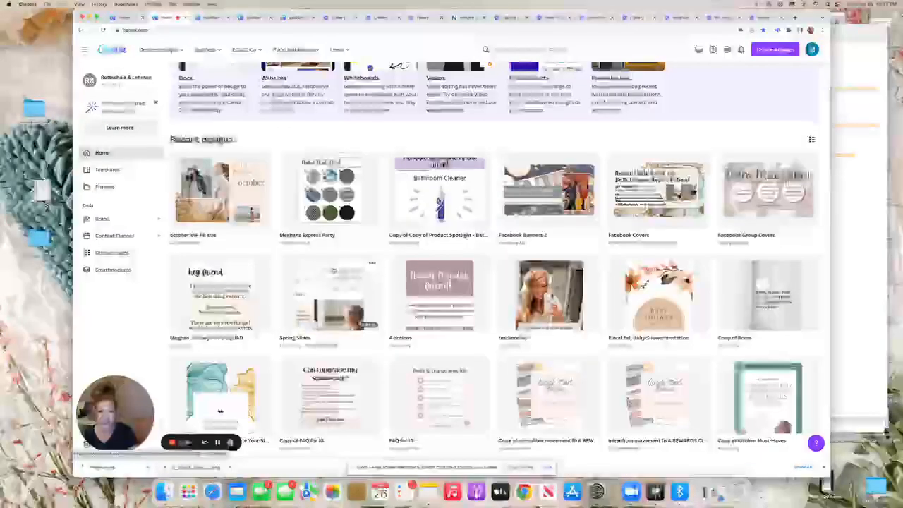